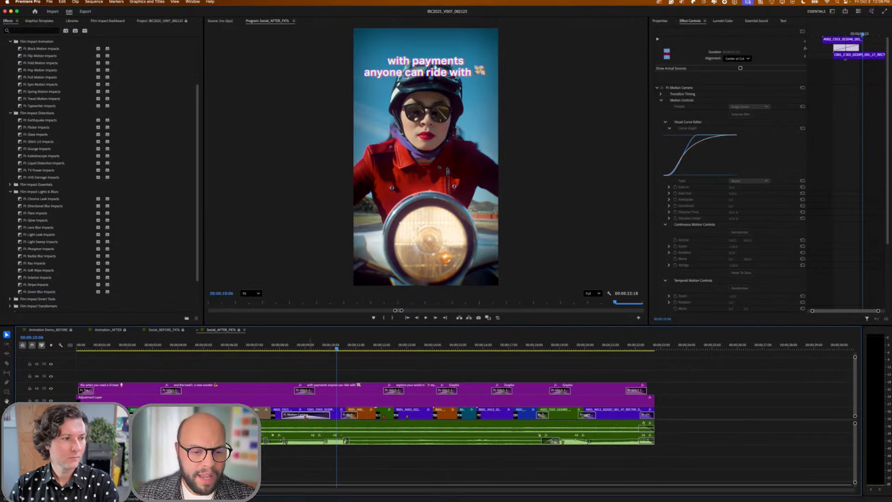
- Move the playhead to 00:00:07:23 and inspect the long Motion Camera transition just after it, along with the adjustment layer above
{"action": "left_click", "coordinate": [279, 348]}
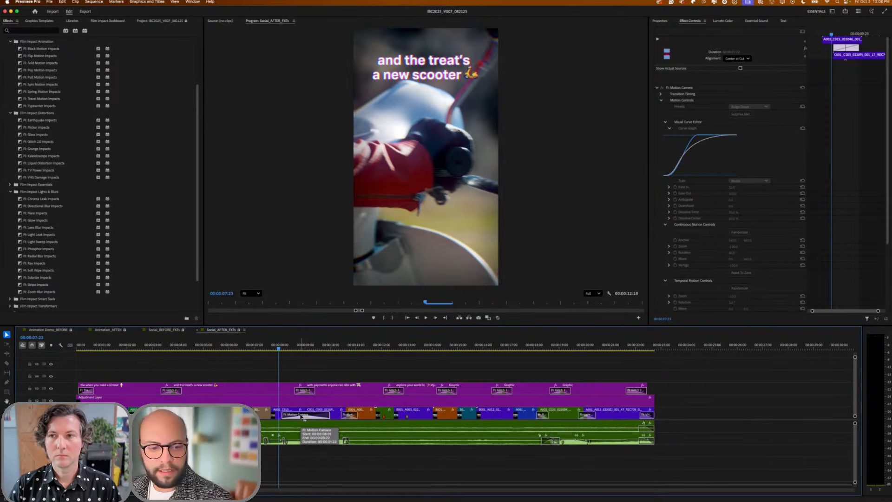
{"action": "left_click", "coordinate": [292, 403]}
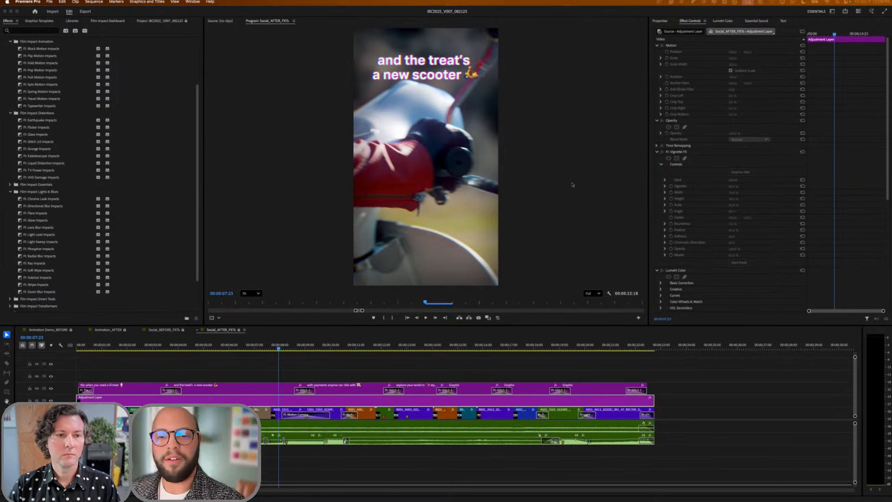
{"action": "left_click", "coordinate": [581, 164]}
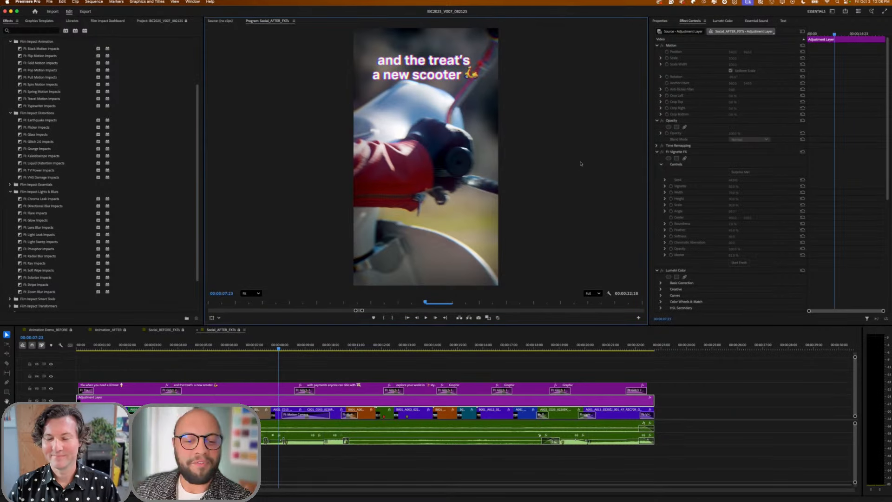
{"action": "left_click", "coordinate": [303, 414]}
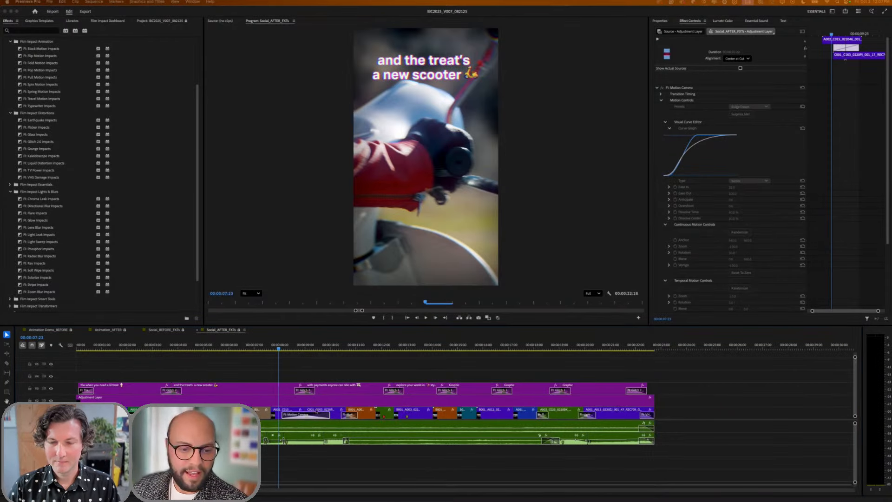
{"action": "left_click", "coordinate": [316, 412]}
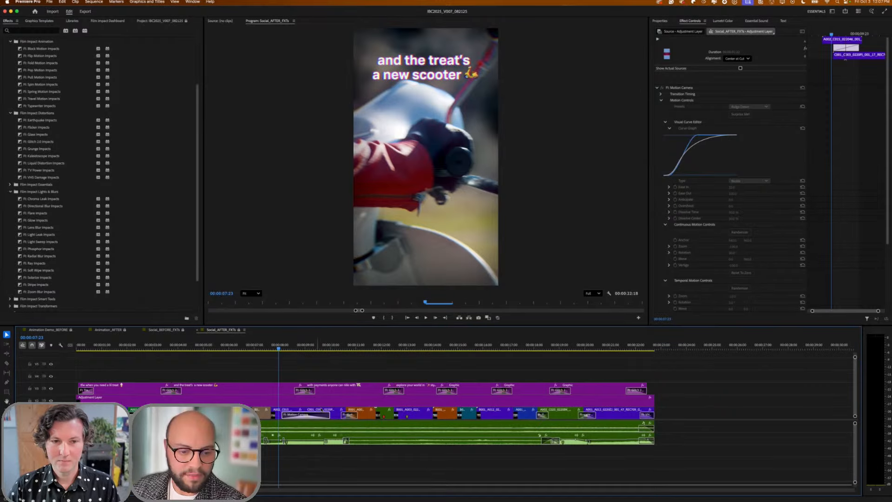
{"action": "left_click", "coordinate": [300, 417]}
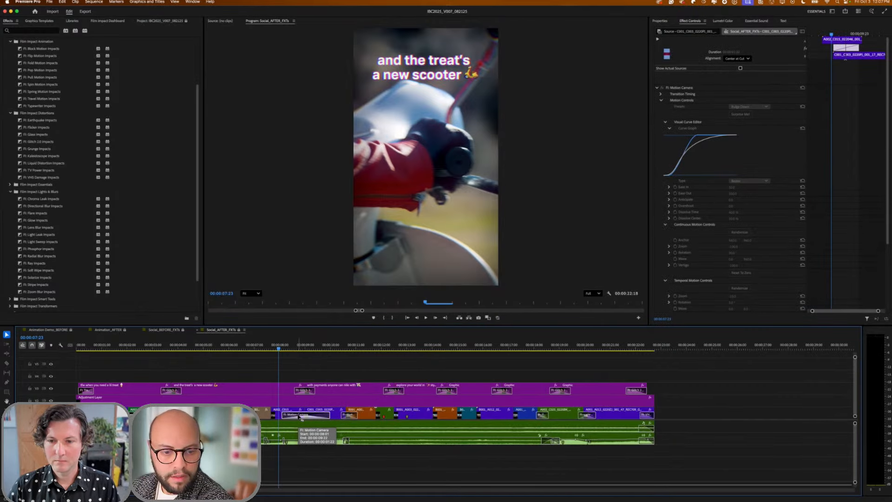
- Move the playhead to 00:00:07:02 and review the Motion Camera transition's curve, continuous motion, temporal motion and motion blur controls
{"action": "left_click", "coordinate": [262, 411]}
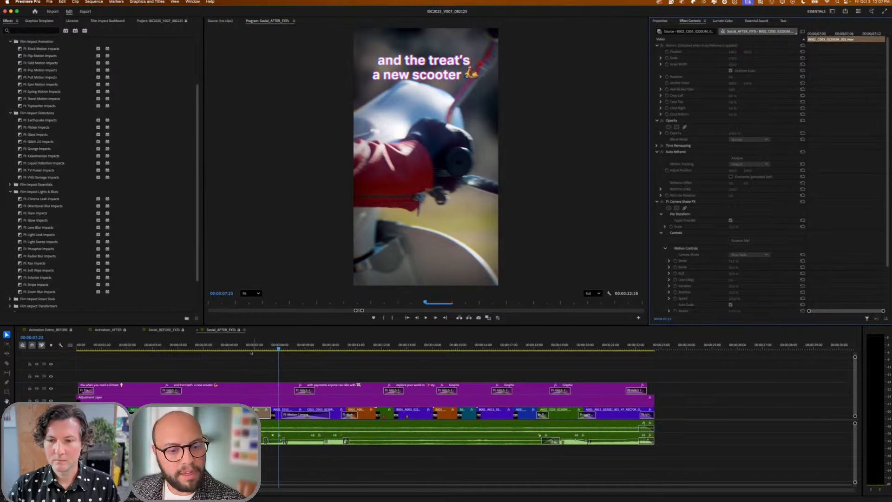
{"action": "mouse_move", "coordinate": [251, 349]}
{"action": "left_mouse_down"}
{"action": "mouse_move", "coordinate": [219, 349]}
{"action": "mouse_move", "coordinate": [270, 348]}
{"action": "mouse_move", "coordinate": [256, 349]}
{"action": "left_mouse_up"}
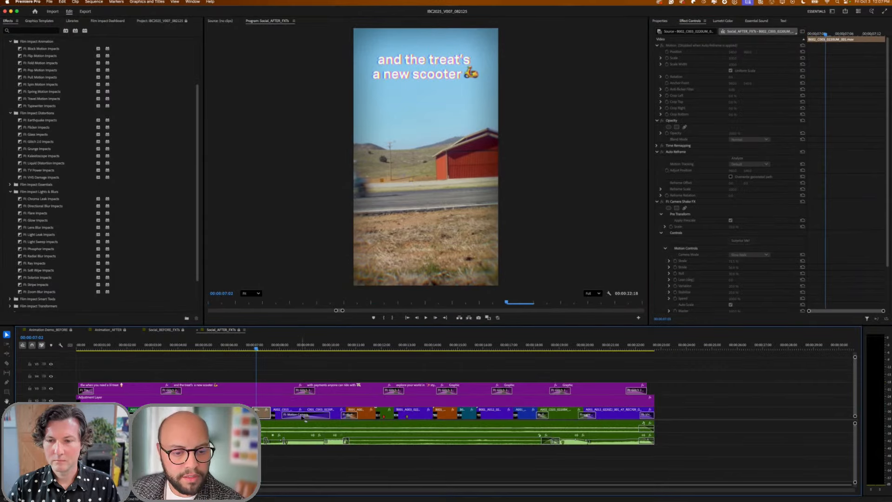
{"action": "left_click", "coordinate": [304, 416]}
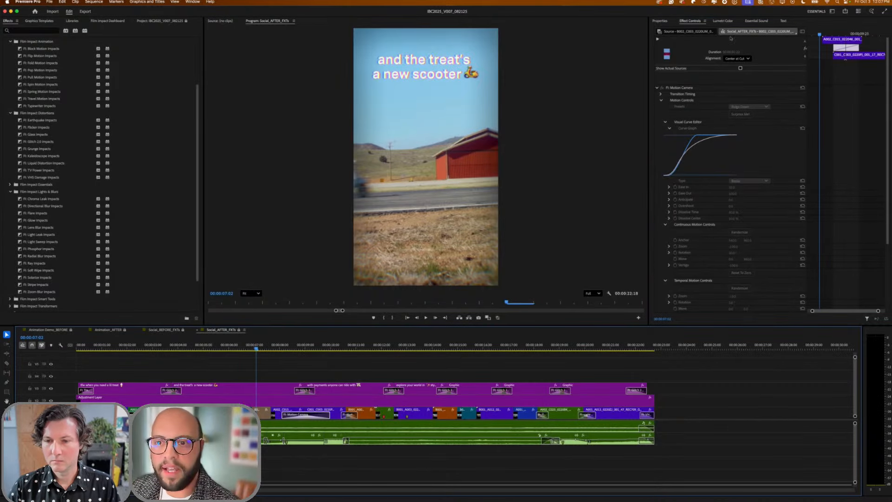
{"action": "scroll", "coordinate": [686, 214], "scroll_direction": "down", "scroll_amount": 5}
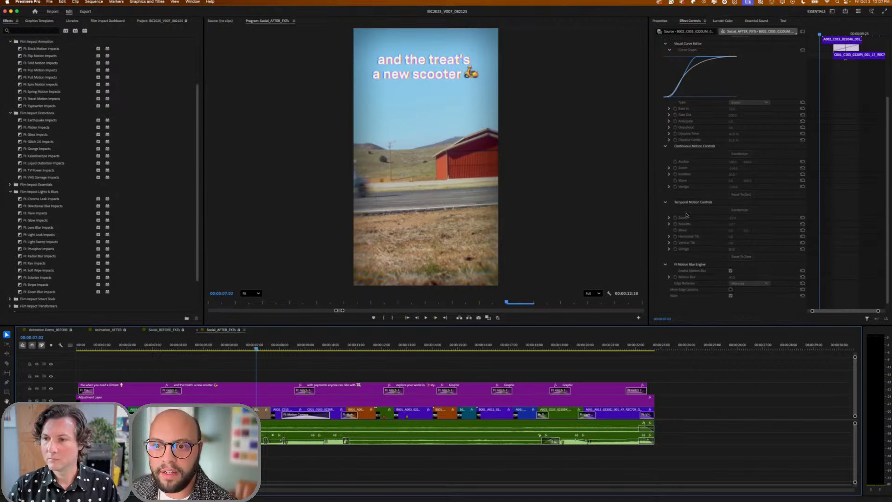
{"action": "scroll", "coordinate": [676, 87], "scroll_direction": "up", "scroll_amount": 5}
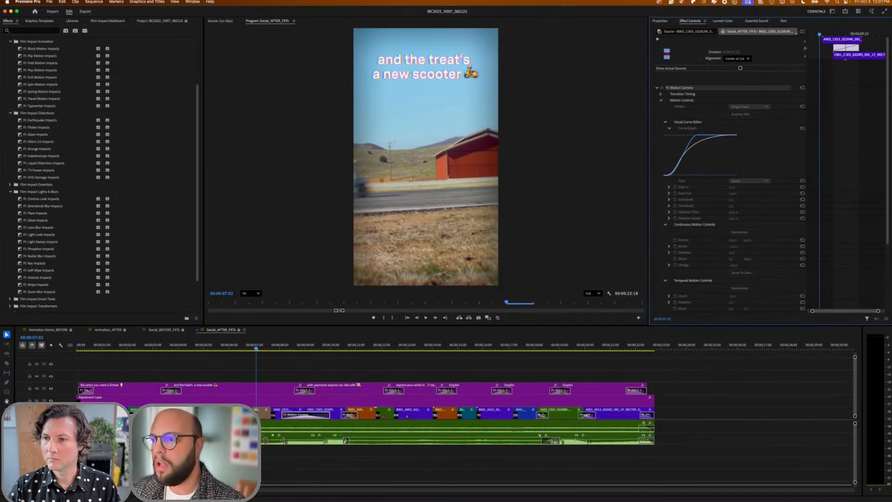
{"action": "left_click", "coordinate": [558, 193]}
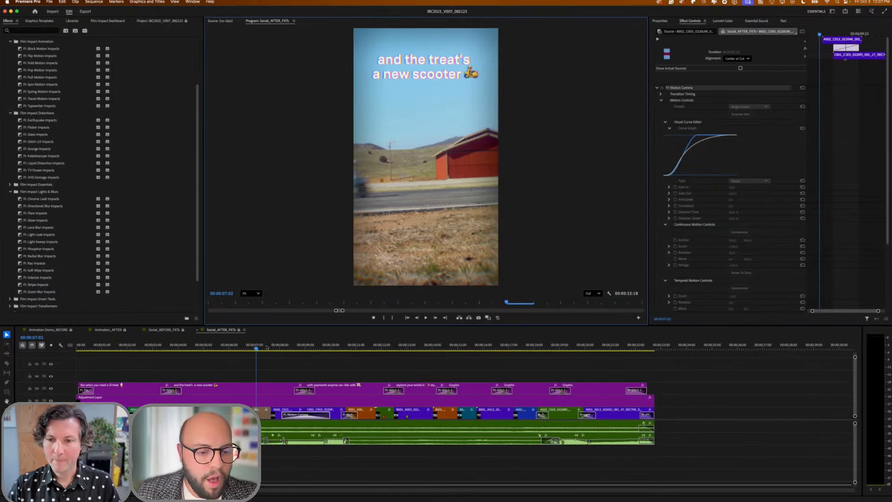
{"action": "mouse_move", "coordinate": [266, 347]}
{"action": "left_mouse_down"}
{"action": "mouse_move", "coordinate": [153, 346]}
{"action": "mouse_move", "coordinate": [263, 348]}
{"action": "mouse_move", "coordinate": [246, 348]}
{"action": "mouse_move", "coordinate": [256, 348]}
{"action": "left_mouse_up"}
- Try to apply the Light Leak Impacts transition from Film Impact Lights & Blurs to the cut near the playhead
{"action": "left_click", "coordinate": [263, 412]}
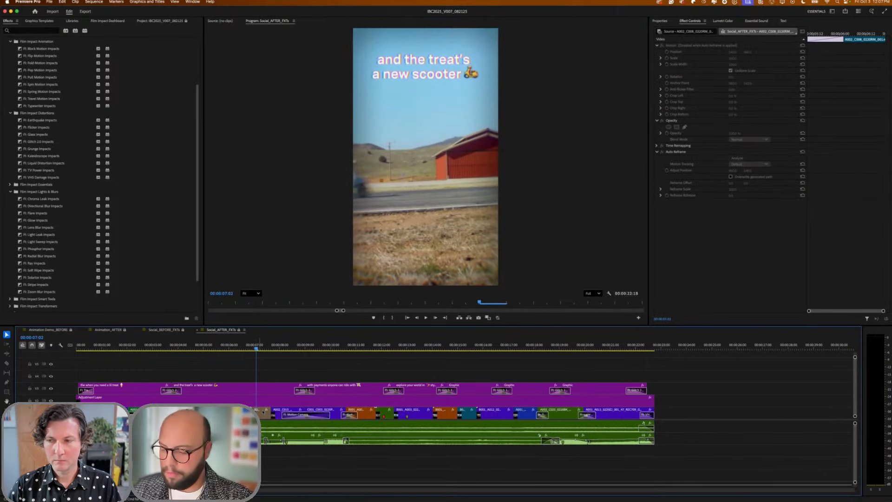
{"action": "left_click", "coordinate": [262, 412]}
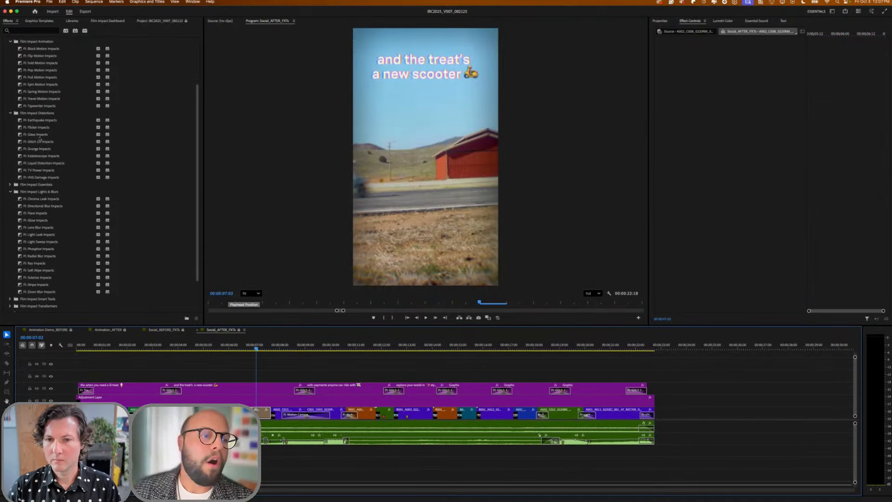
{"action": "scroll", "coordinate": [39, 138], "scroll_direction": "up", "scroll_amount": 1}
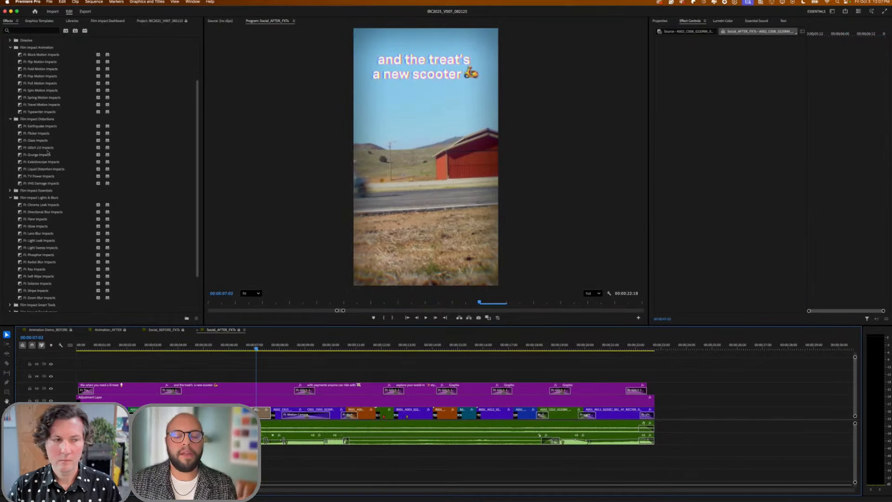
{"action": "scroll", "coordinate": [48, 152], "scroll_direction": "up", "scroll_amount": 5}
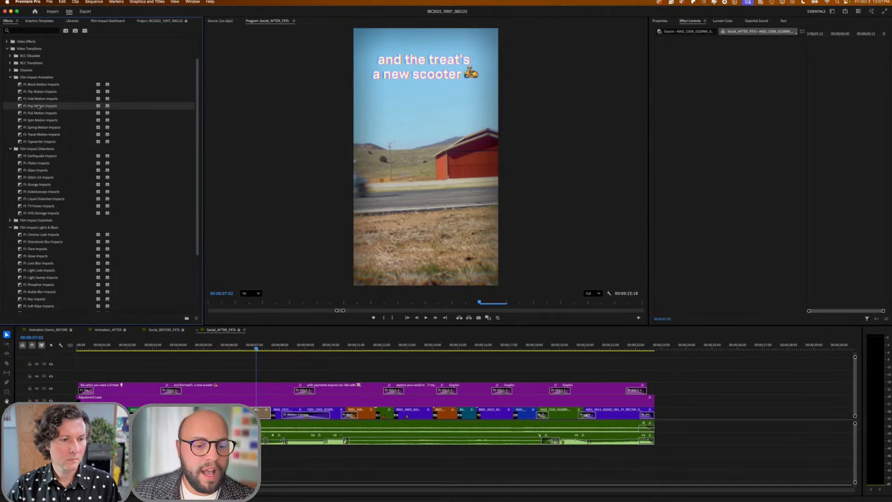
{"action": "left_click", "coordinate": [37, 270]}
{"action": "left_click", "coordinate": [32, 265]}
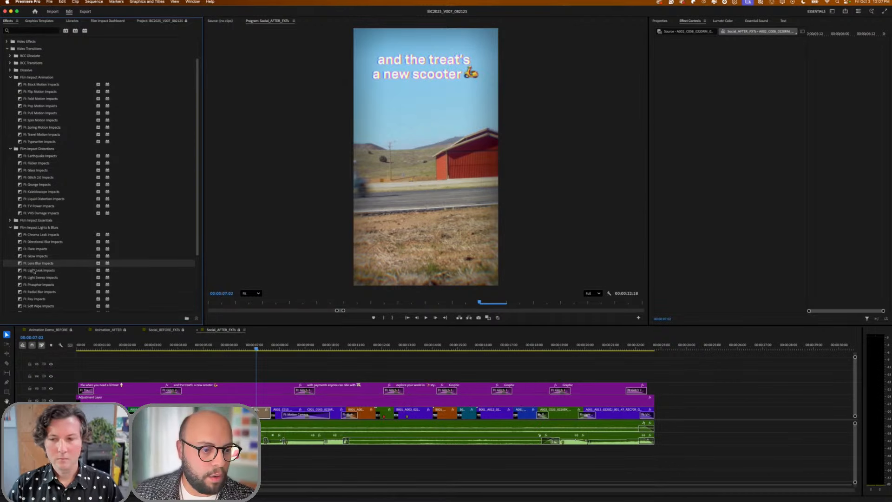
{"action": "left_click_drag", "start_coordinate": [32, 270], "coordinate": [233, 384]}
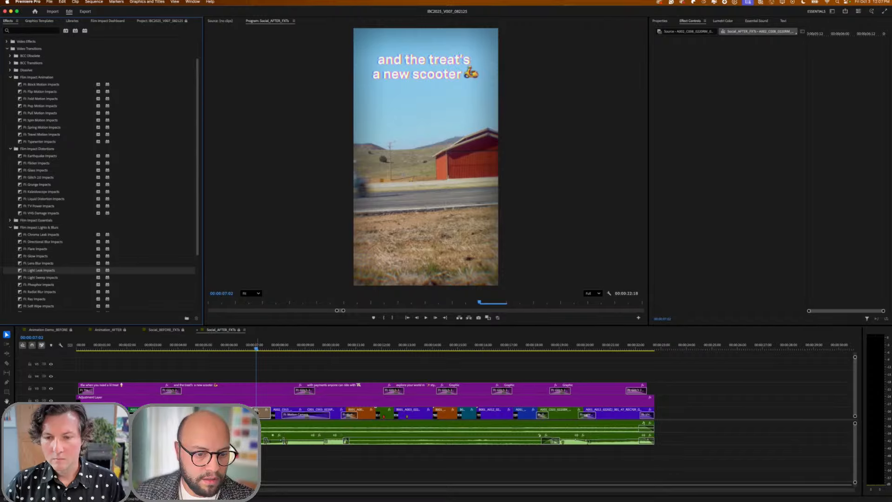
{"action": "left_click", "coordinate": [253, 376]}
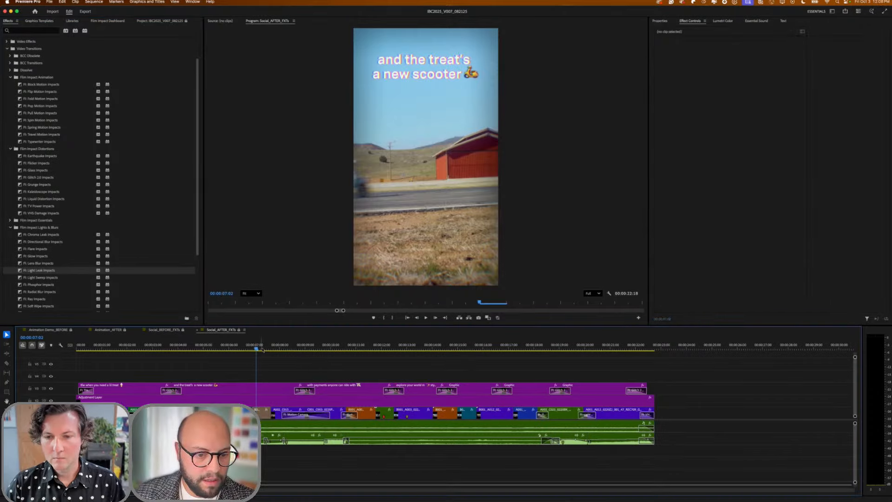
- Play on from the playhead, inspect the second Motion Camera transition's settings, and scrub the sequence forward to 00:00:12:08
{"action": "key", "text": "space"}
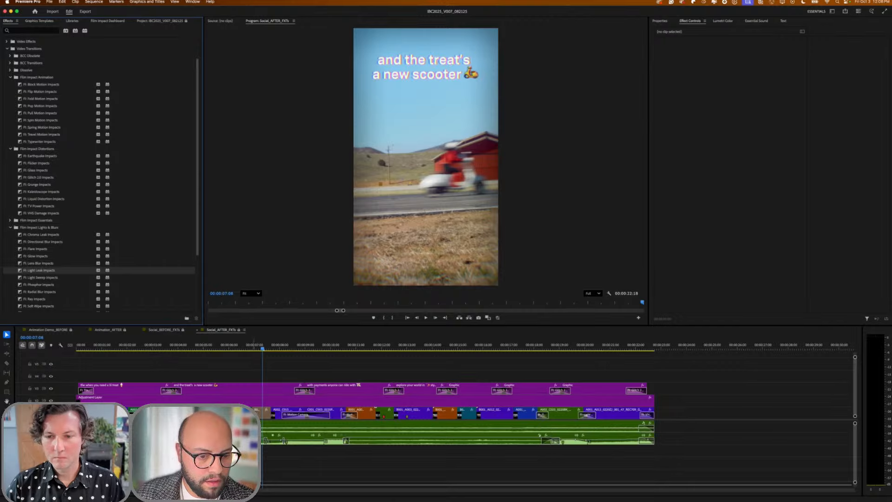
{"action": "left_click", "coordinate": [263, 411]}
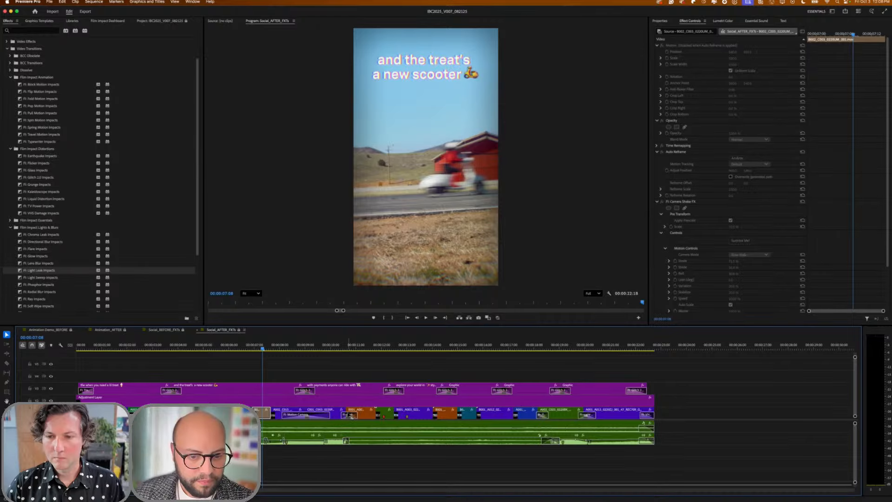
{"action": "left_click", "coordinate": [350, 414]}
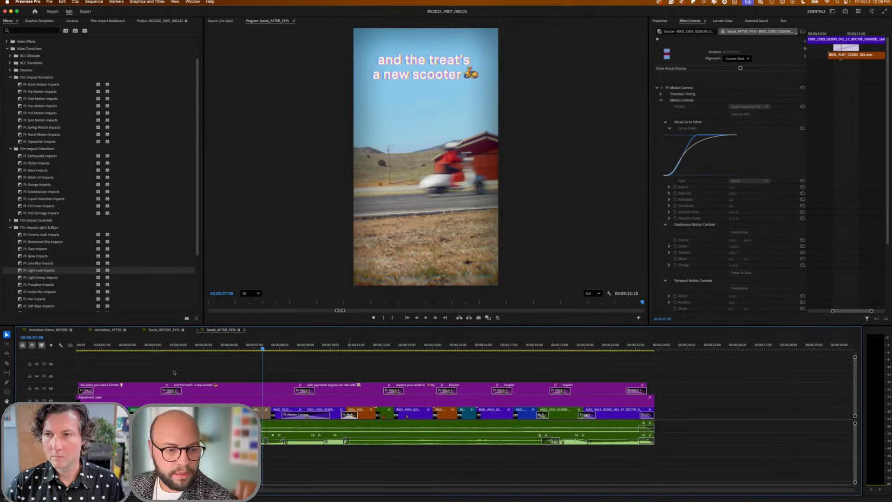
{"action": "left_click_drag", "start_coordinate": [180, 346], "coordinate": [390, 359]}
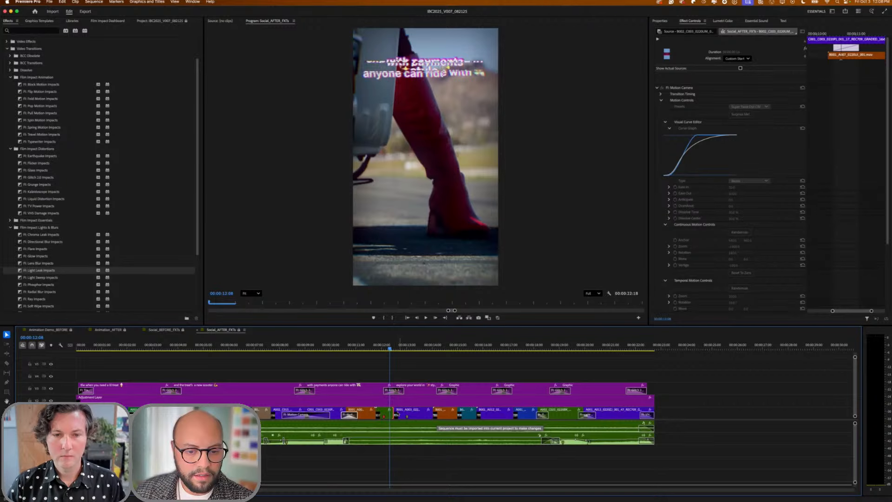
{"action": "left_click", "coordinate": [397, 413]}
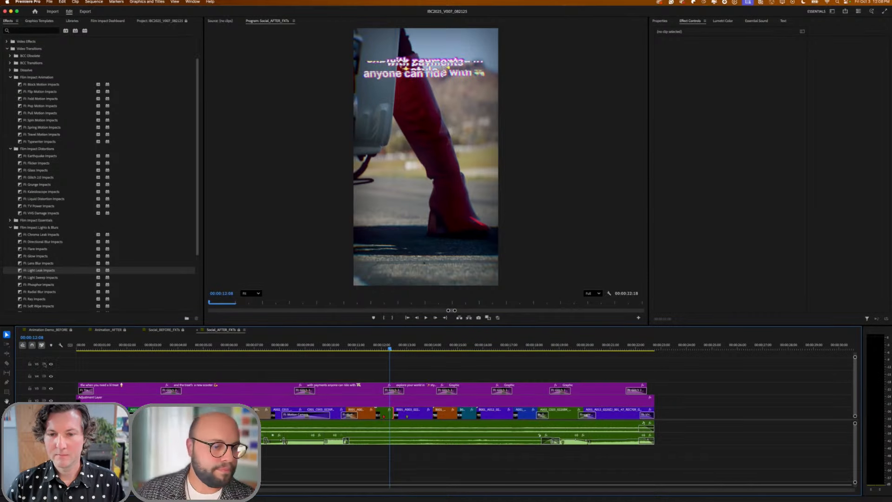
- Make the project writable and delete the long Motion Camera transition near the nine-second mark, keeping the project unlocked
{"action": "left_click", "coordinate": [145, 22]}
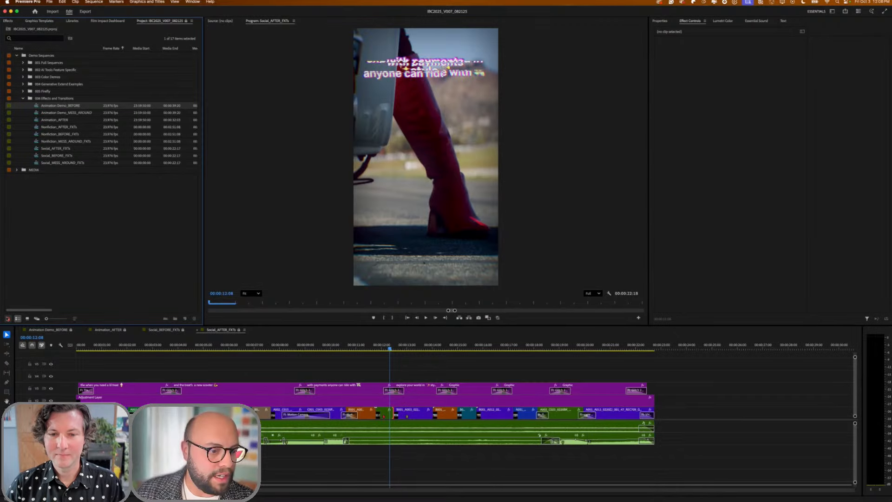
{"action": "left_click", "coordinate": [8, 318]}
{"action": "left_click", "coordinate": [304, 416]}
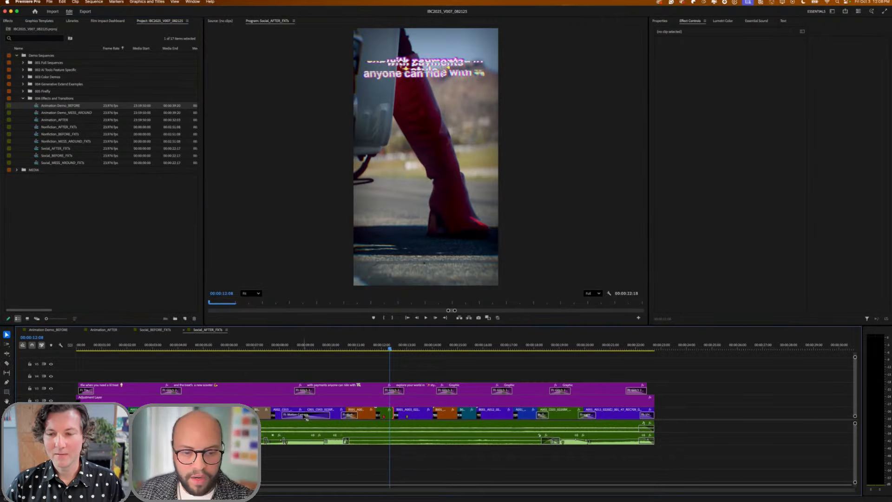
{"action": "key", "text": "Delete"}
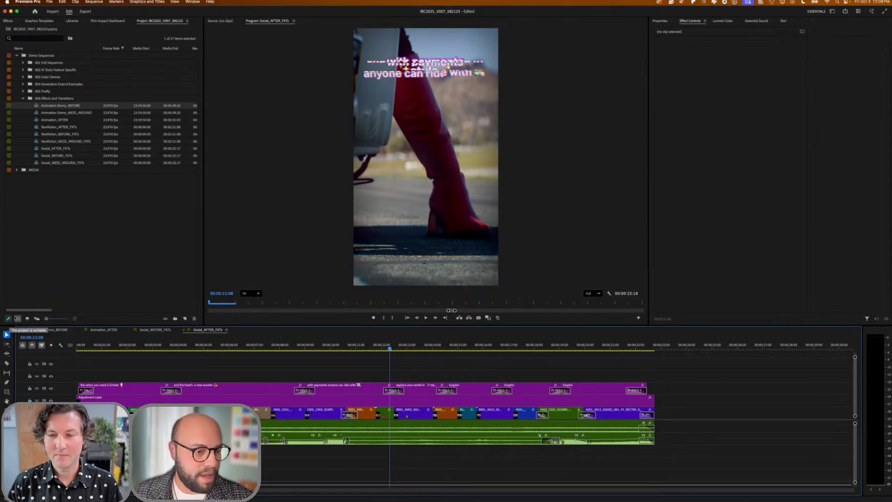
{"action": "left_click", "coordinate": [8, 319]}
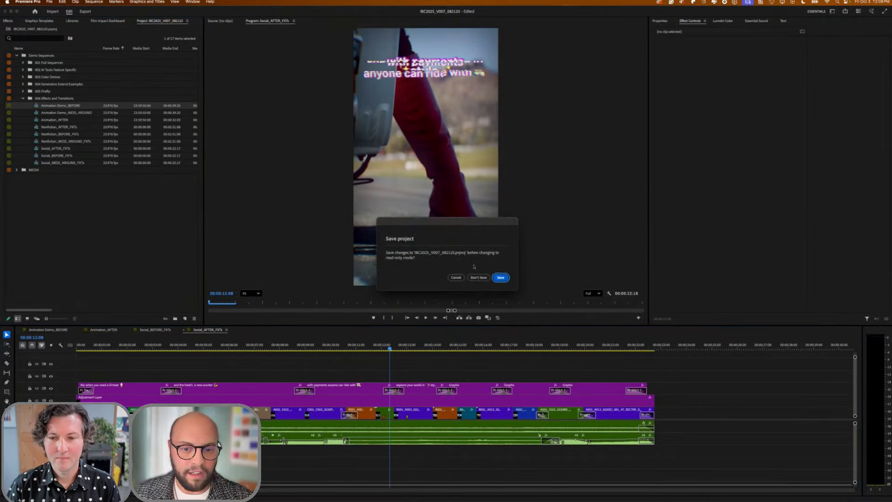
{"action": "key", "text": "Escape"}
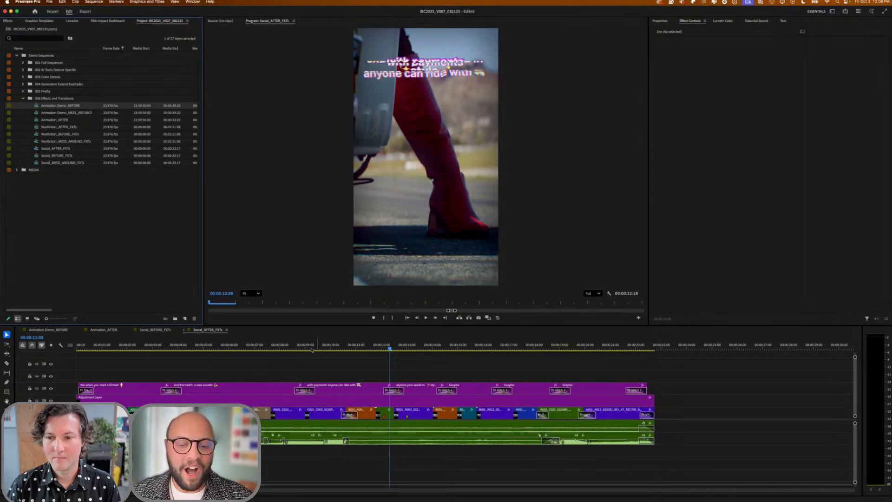
- Position the playhead at 00:00:08:19 and try to place the Light Leak Impacts transition on the cut without a transition
{"action": "left_click", "coordinate": [304, 346]}
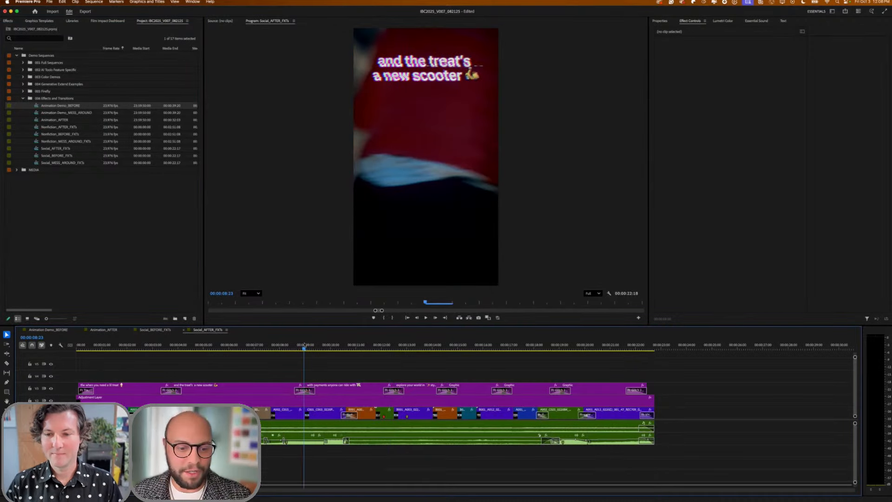
{"action": "left_click_drag", "start_coordinate": [305, 345], "coordinate": [300, 347]}
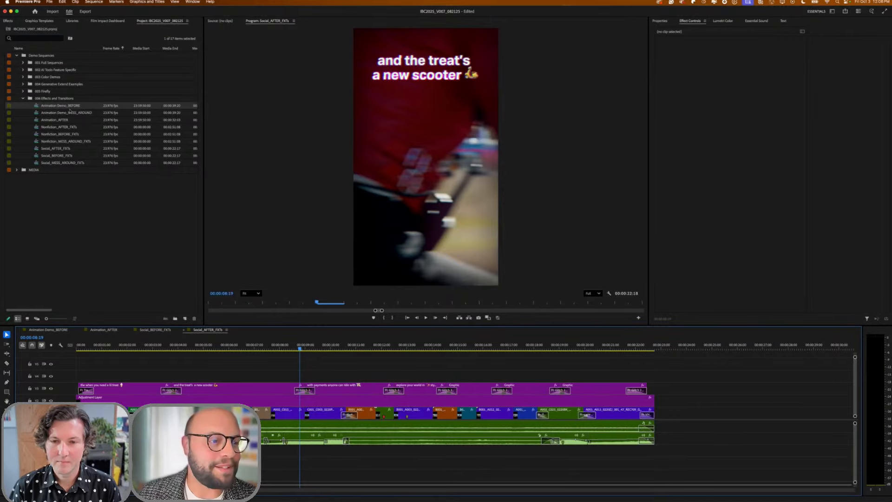
{"action": "left_click", "coordinate": [8, 20]}
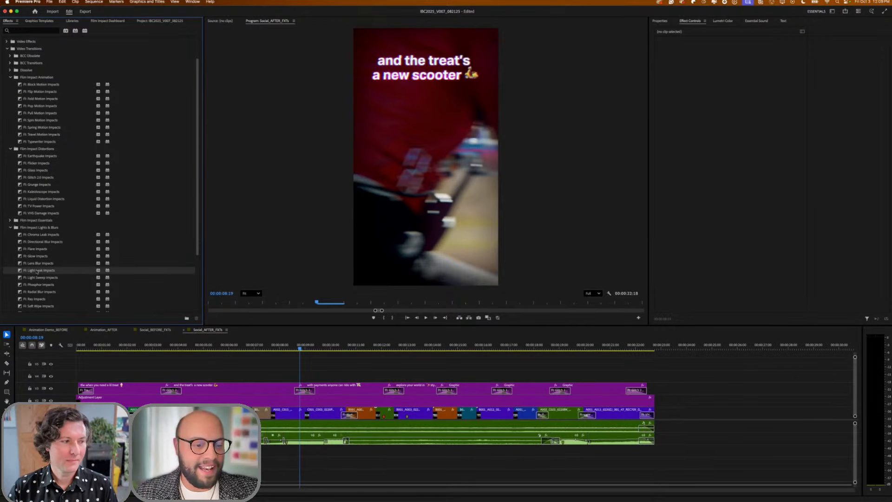
{"action": "left_click_drag", "start_coordinate": [39, 271], "coordinate": [308, 418]}
{"action": "left_click_drag", "start_coordinate": [272, 392], "coordinate": [64, 278]}
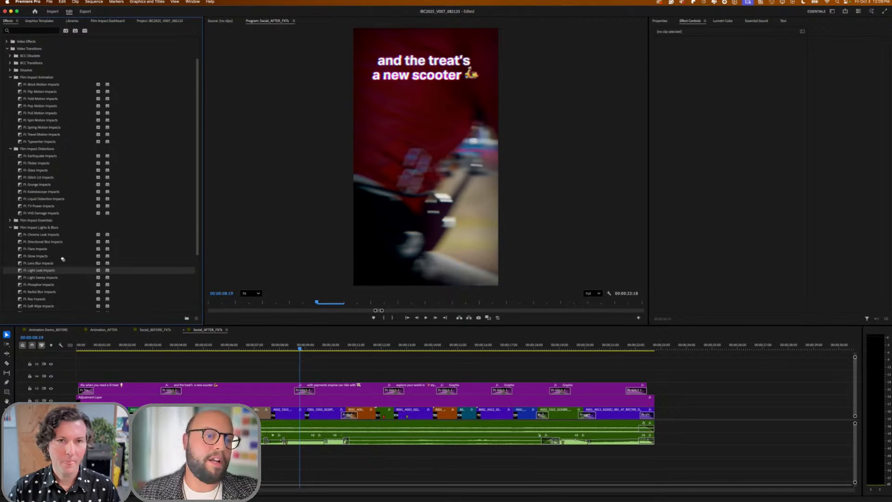
- Open the Film Impact Dashboard, preview several effects there, and position the playhead at 00:00:08:17
{"action": "left_click", "coordinate": [107, 21]}
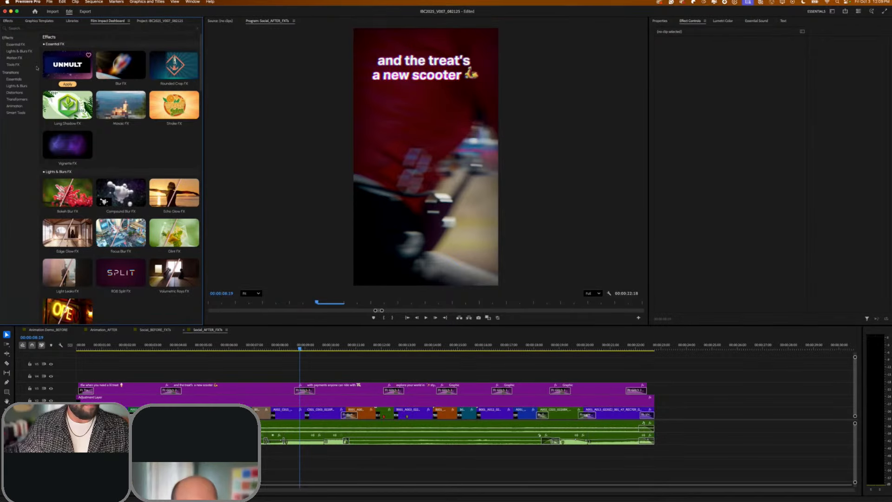
{"action": "mouse_move", "coordinate": [69, 107]}
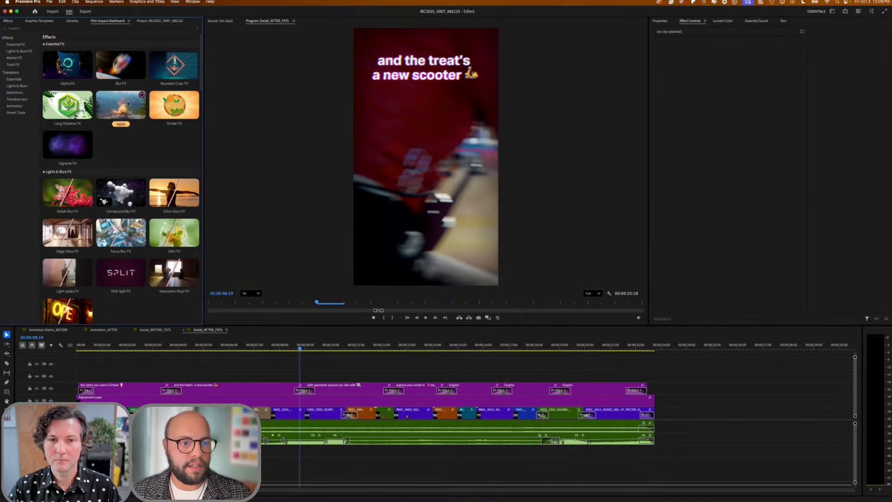
{"action": "mouse_move", "coordinate": [178, 104]}
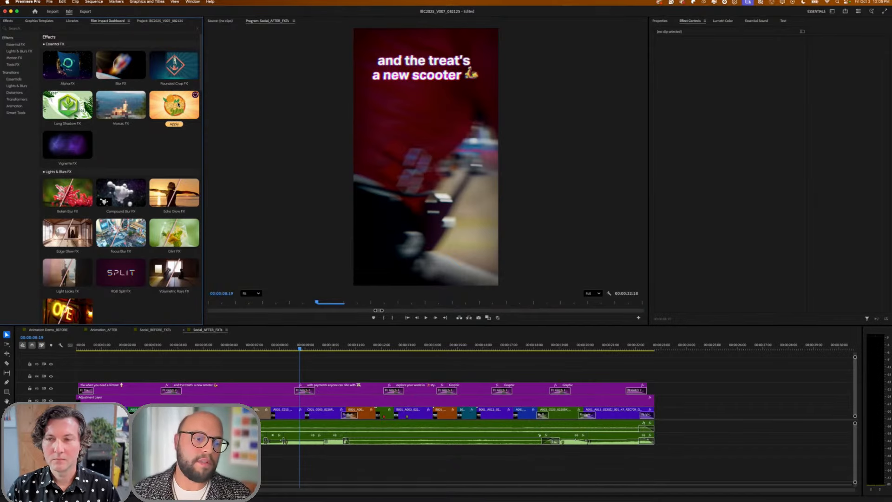
{"action": "mouse_move", "coordinate": [137, 195]}
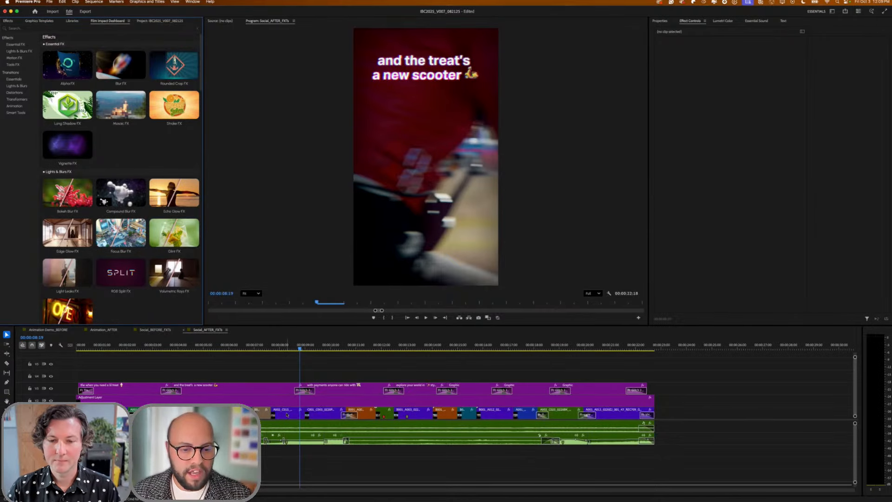
{"action": "mouse_move", "coordinate": [299, 347]}
{"action": "left_mouse_down"}
{"action": "mouse_move", "coordinate": [315, 347]}
{"action": "mouse_move", "coordinate": [298, 347]}
{"action": "left_mouse_up"}
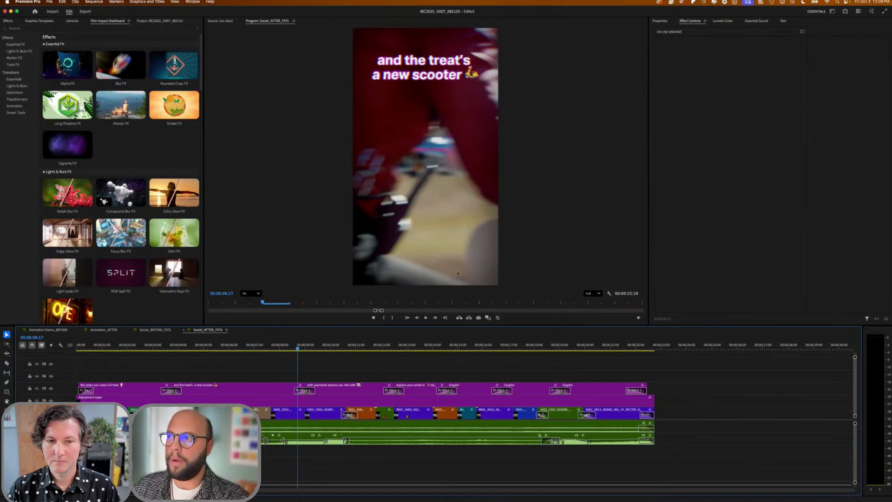
{"action": "key", "text": "super+Tab"}
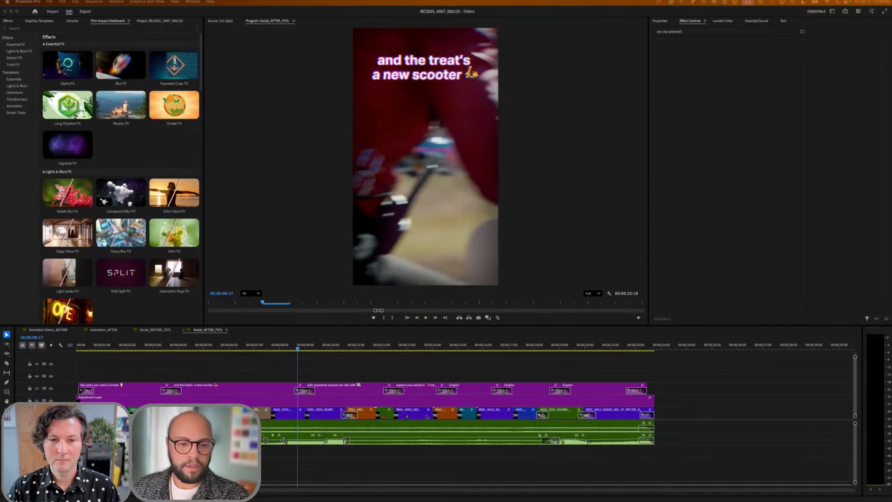
- Select the two clips on either side of the bare cut near nine seconds and apply the Motion Camera transition from Film Impact's Smart Tools
{"action": "left_click", "coordinate": [291, 414]}
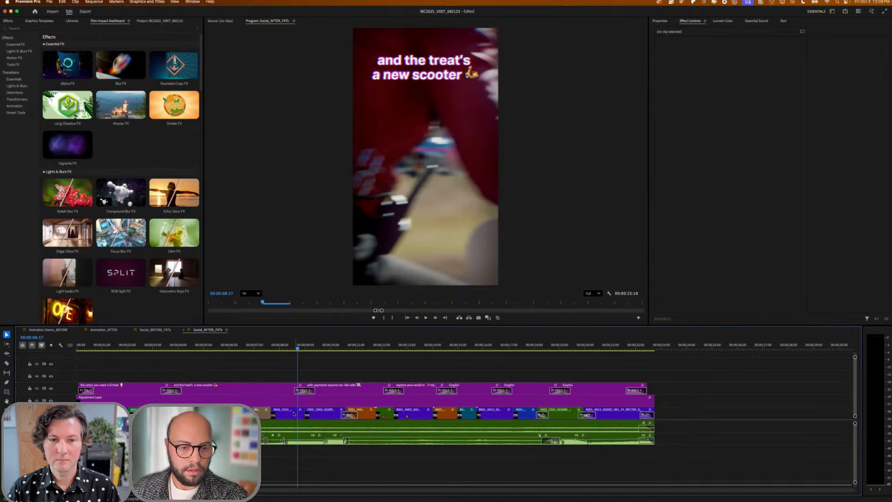
{"action": "left_click", "coordinate": [292, 415]}
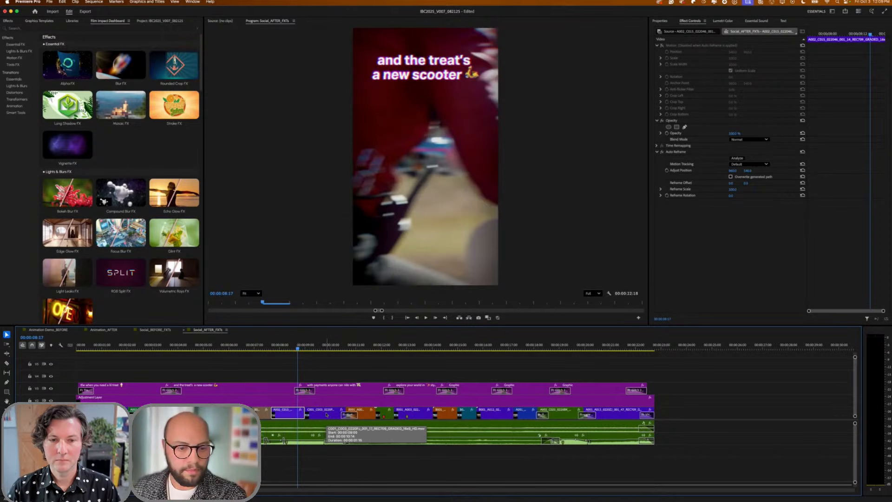
{"action": "left_click", "coordinate": [327, 415], "text": "shift"}
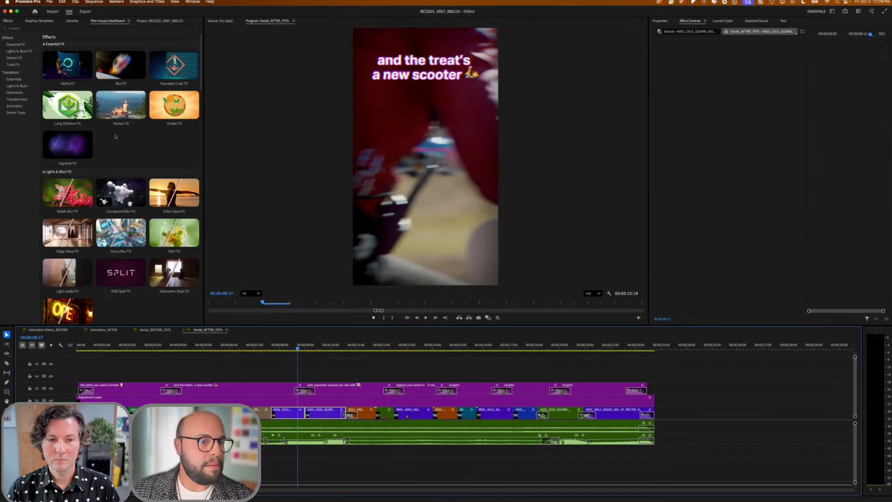
{"action": "left_click", "coordinate": [11, 73]}
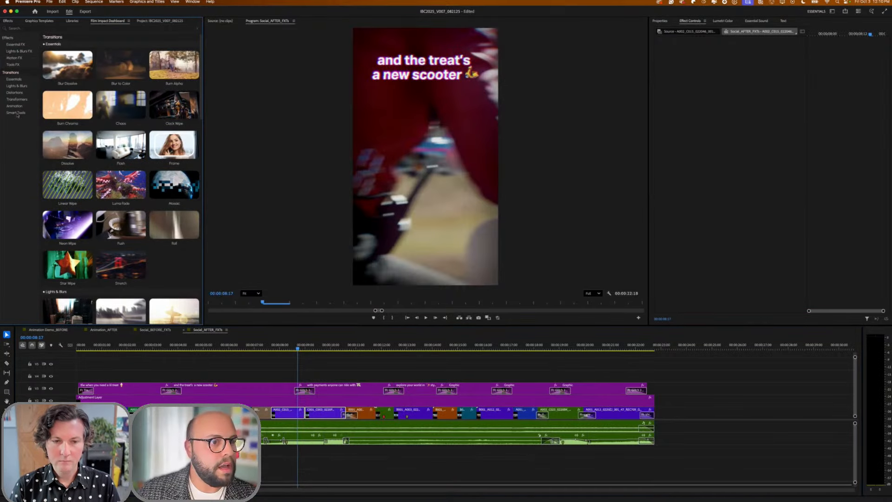
{"action": "left_click", "coordinate": [16, 112]}
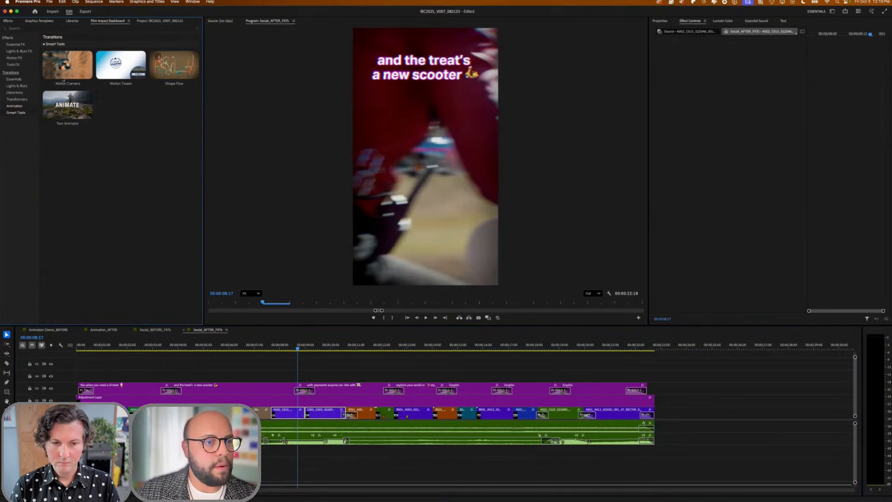
{"action": "mouse_move", "coordinate": [65, 85]}
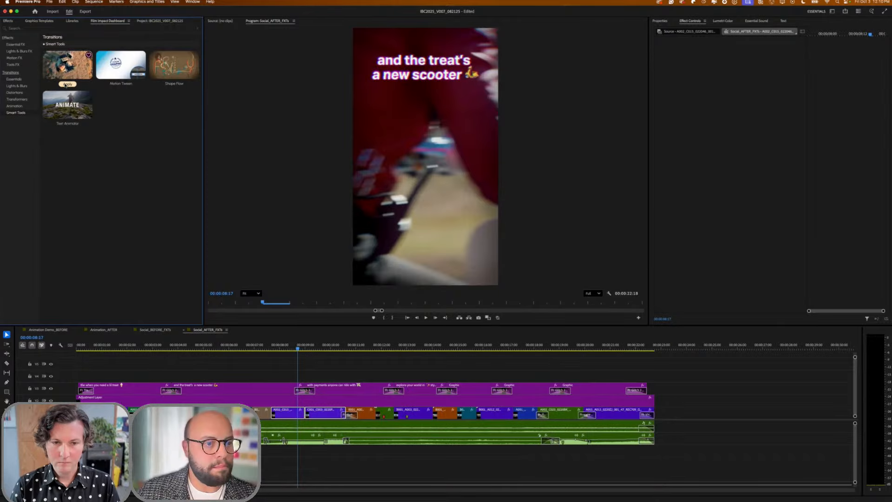
{"action": "left_click", "coordinate": [65, 85]}
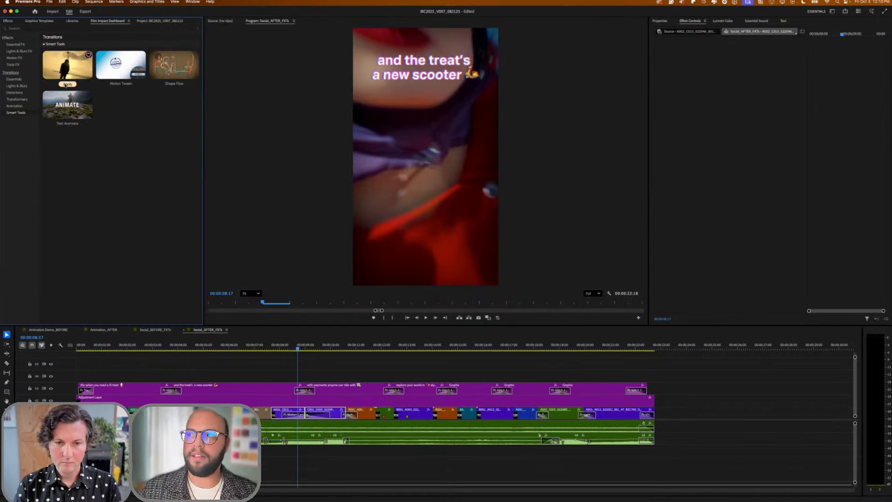
- Select the new Motion Camera transition and play it back from 00:00:07:19, replaying it from 00:00:08:07
{"action": "left_click", "coordinate": [307, 414]}
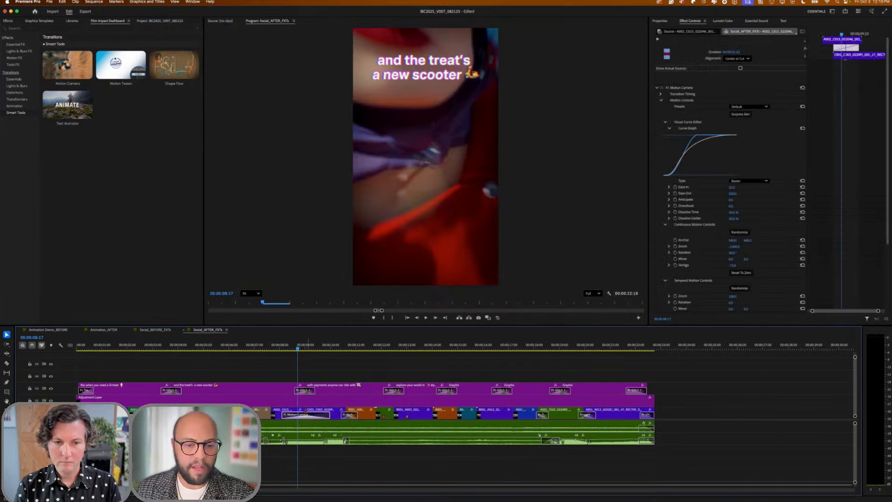
{"action": "left_click", "coordinate": [275, 350]}
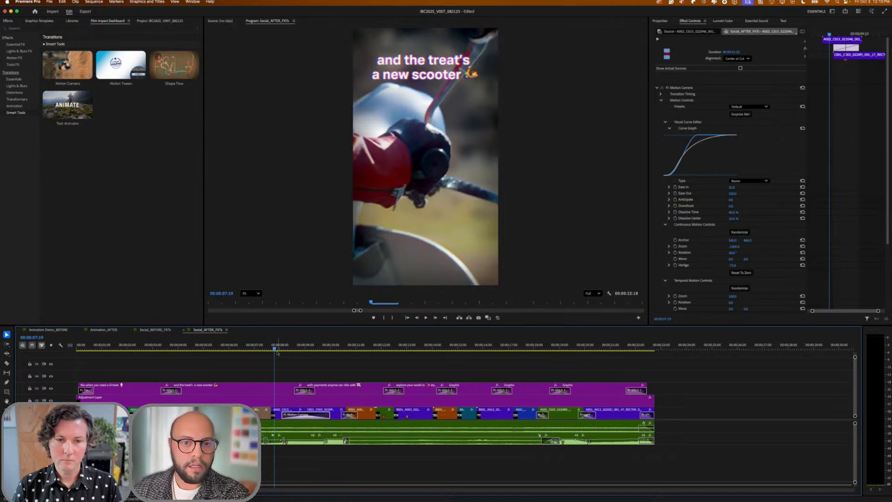
{"action": "key", "text": "space"}
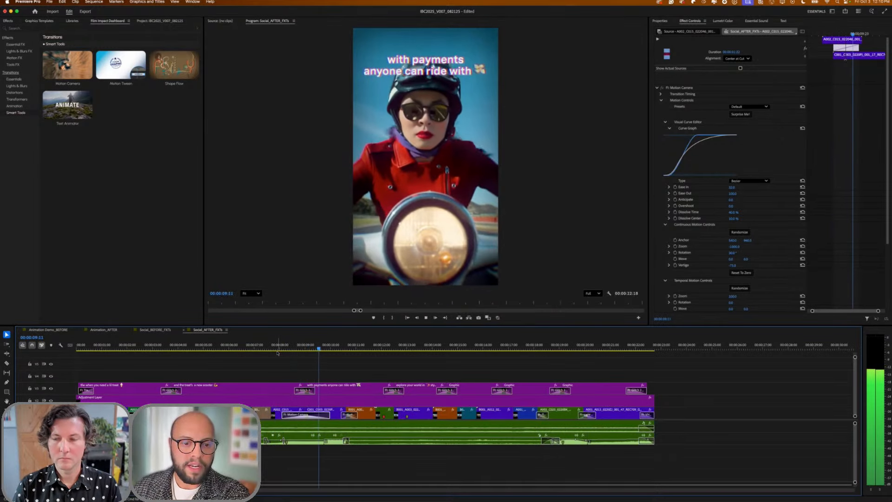
{"action": "left_click", "coordinate": [287, 347]}
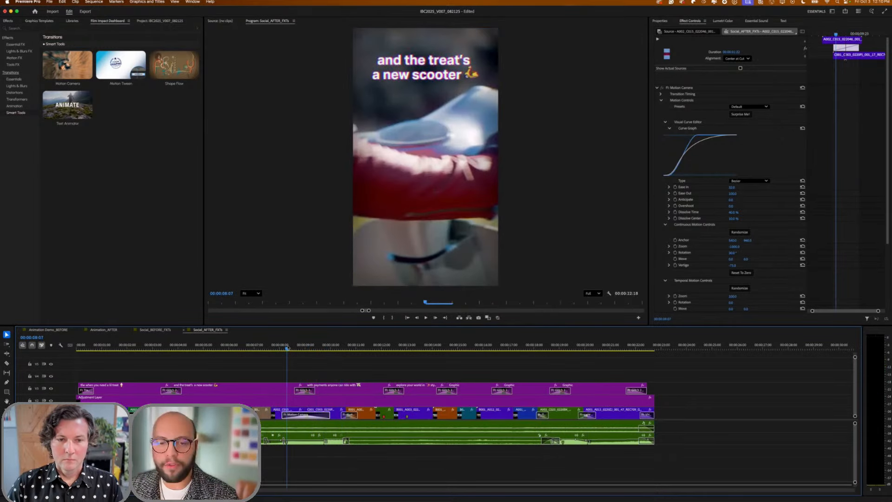
{"action": "key", "text": "space"}
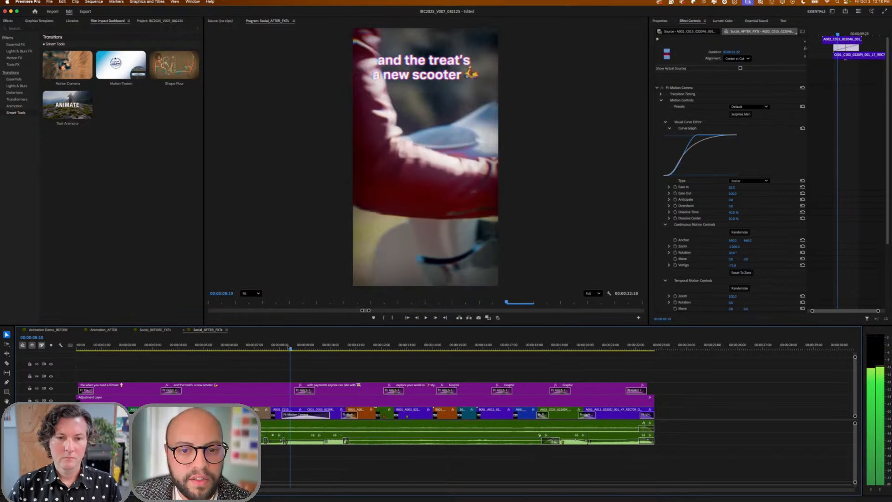
- Step frame by frame through the Motion Camera transition to examine how the camera move blends the two clips
{"action": "key", "text": "Left"}
{"action": "key", "text": "Left"}
{"action": "key", "text": "Left"}
{"action": "key", "text": "Left"}
{"action": "key", "text": "Left"}
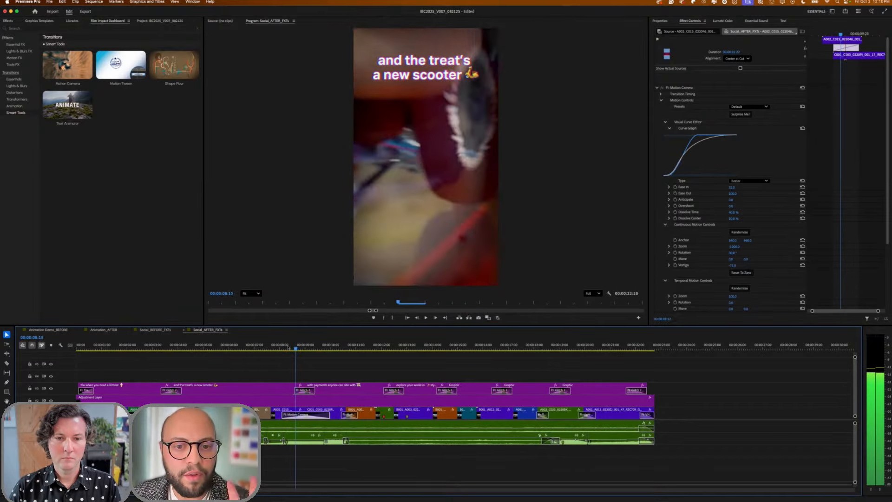
{"action": "key", "text": "Right"}
{"action": "key", "text": "Right"}
{"action": "key", "text": "Right"}
{"action": "key", "text": "Right"}
{"action": "key", "text": "Right"}
{"action": "key", "text": "Right"}
{"action": "key", "text": "Right"}
{"action": "key", "text": "Right"}
{"action": "key", "text": "Right"}
{"action": "key", "text": "Right"}
{"action": "key", "text": "Right"}
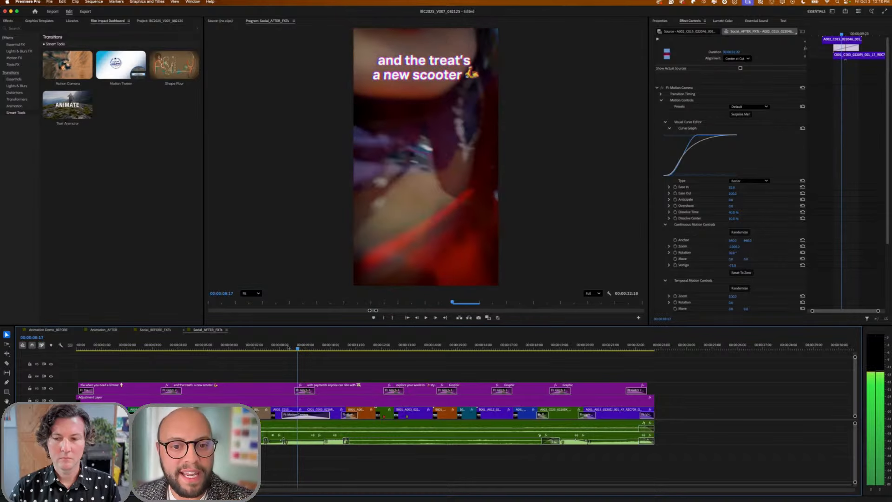
{"action": "key", "text": "Right"}
{"action": "key", "text": "Right"}
{"action": "key", "text": "Right"}
{"action": "key", "text": "Right"}
{"action": "key", "text": "Right"}
{"action": "key", "text": "Right"}
{"action": "key", "text": "Right"}
{"action": "key", "text": "Right"}
{"action": "key", "text": "Right"}
{"action": "key", "text": "Right"}
{"action": "key", "text": "Right"}
{"action": "key", "text": "Right"}
{"action": "key", "text": "Right"}
{"action": "key", "text": "Right"}
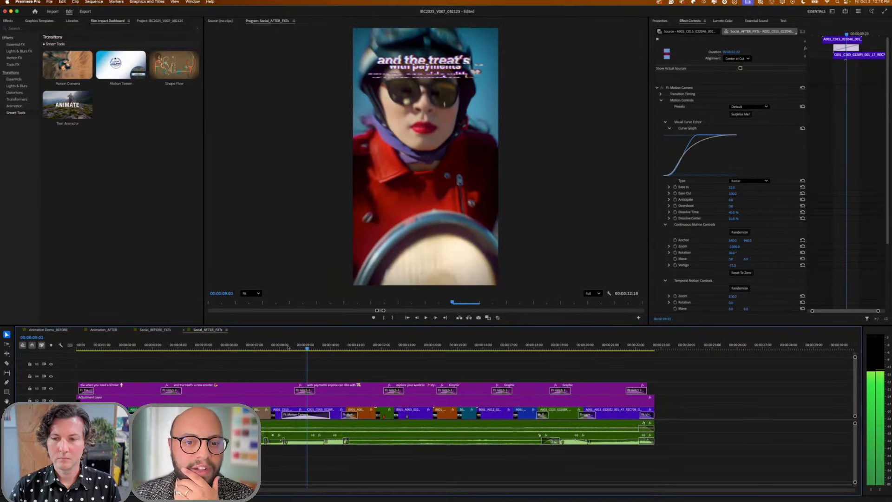
{"action": "key", "text": "Left"}
{"action": "key", "text": "Left"}
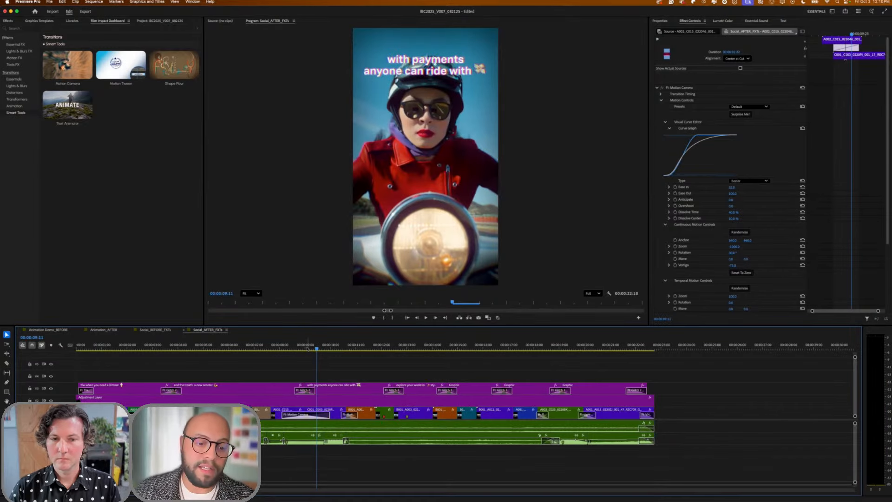
- Set the Motion Camera transition's preset to Super Twist Out CCW and play the transition back
{"action": "left_click", "coordinate": [305, 346]}
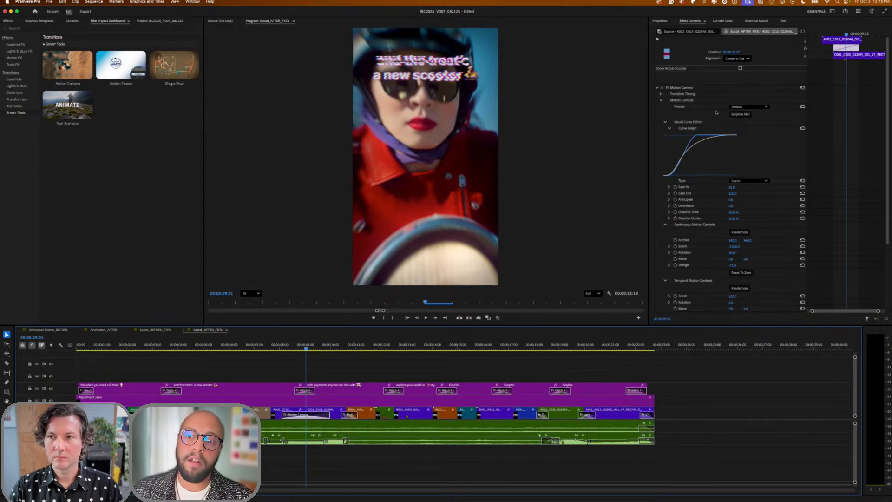
{"action": "left_click", "coordinate": [748, 107]}
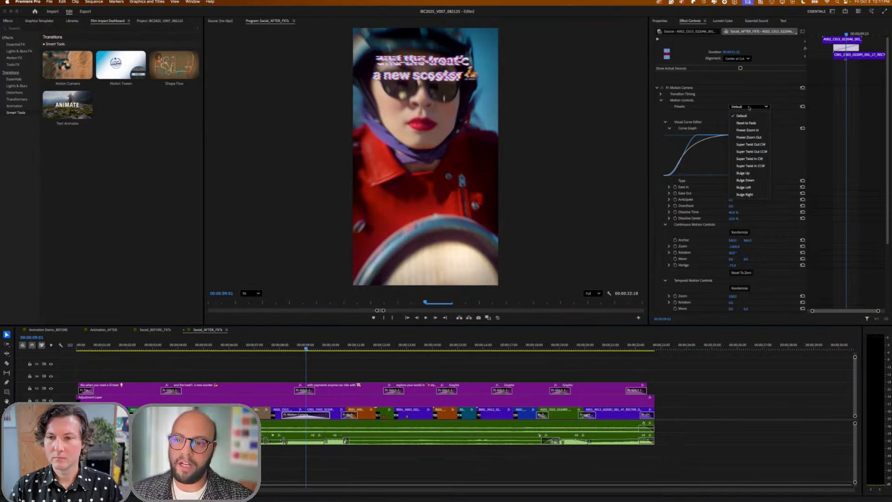
{"action": "left_click", "coordinate": [750, 152]}
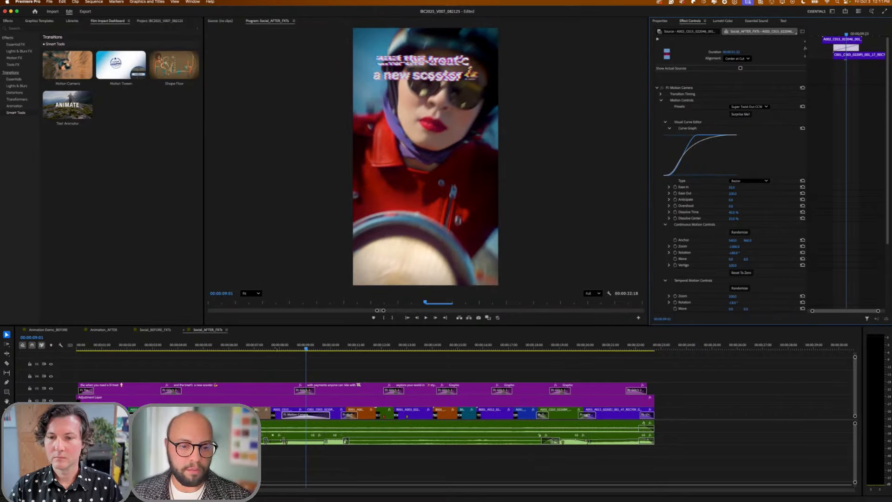
{"action": "left_click", "coordinate": [281, 344]}
{"action": "key", "text": "space"}
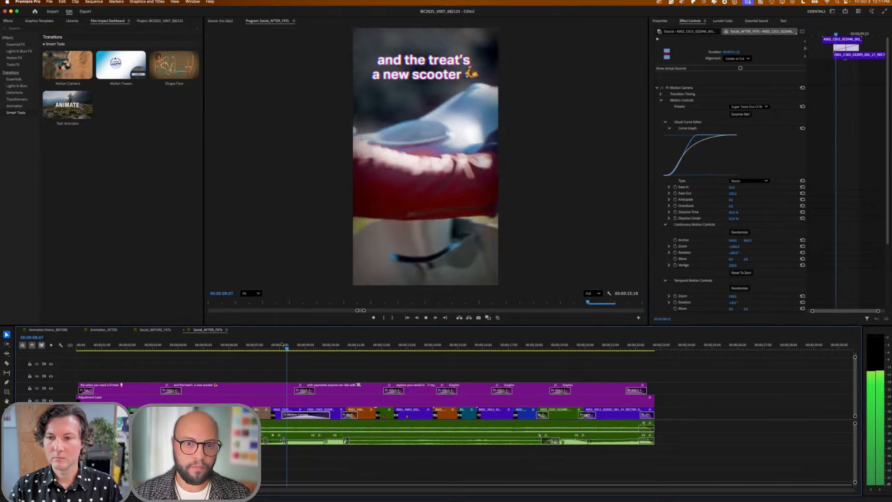
{"action": "key", "text": "space"}
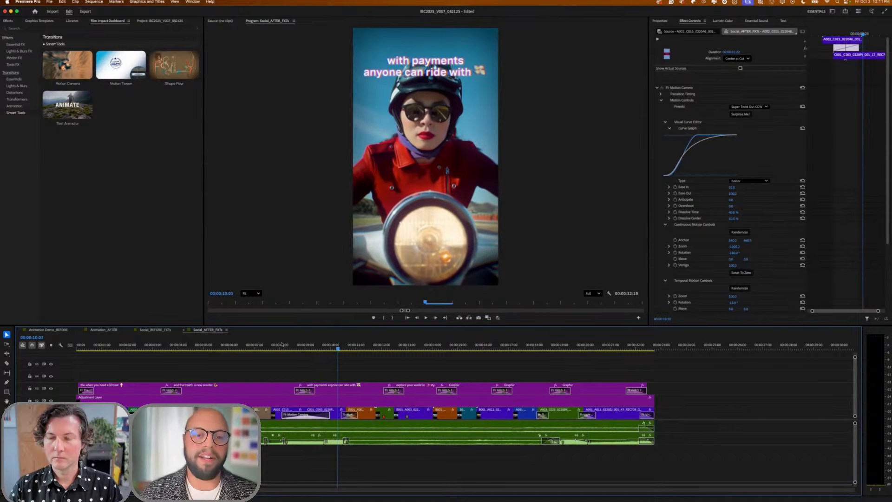
- Return to the beginning of the sequence and play the opening title and first clip
{"action": "left_click", "coordinate": [283, 344]}
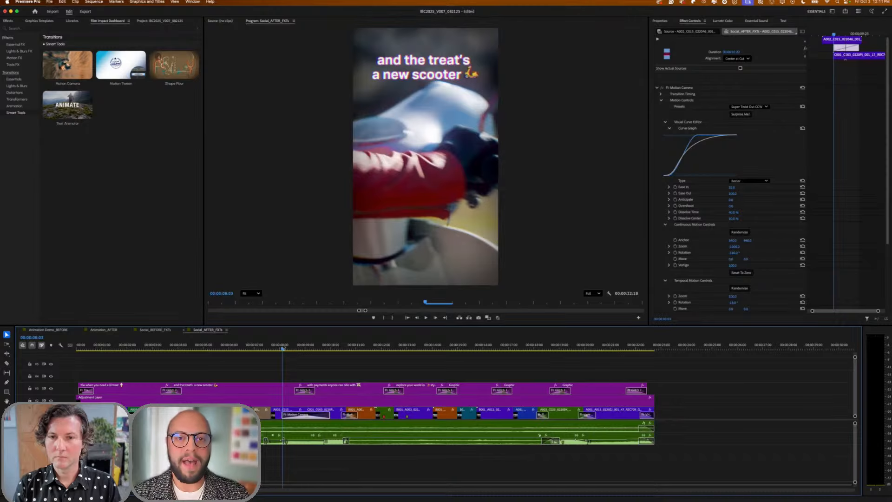
{"action": "left_click", "coordinate": [118, 345]}
{"action": "key", "text": "space"}
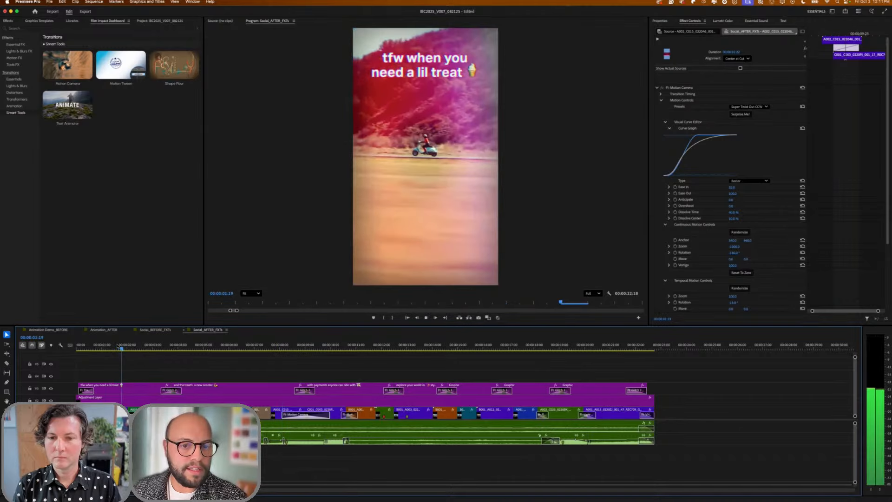
{"action": "left_click", "coordinate": [79, 346]}
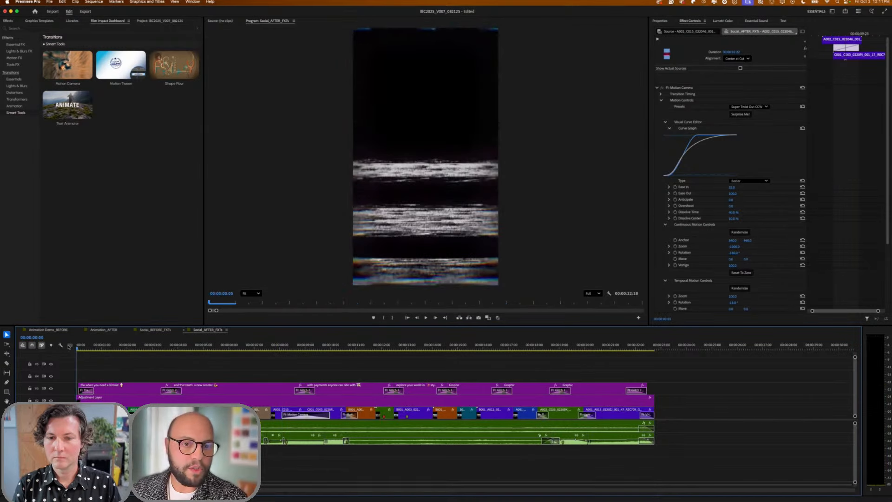
{"action": "key", "text": "space"}
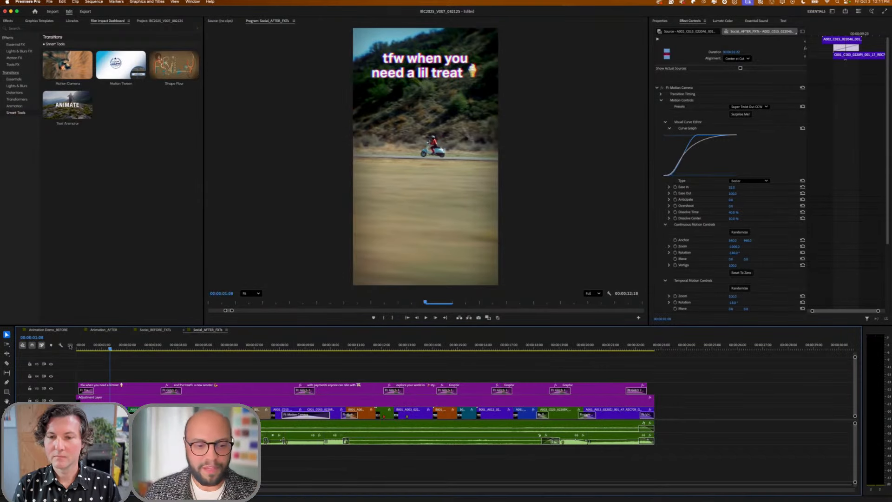
- Select the adjustment layer, move the playhead to 00:00:10:04, review the layer's effects and turn off its Vignette FX
{"action": "left_click", "coordinate": [259, 403]}
{"action": "left_click_drag", "start_coordinate": [246, 344], "coordinate": [334, 343]}
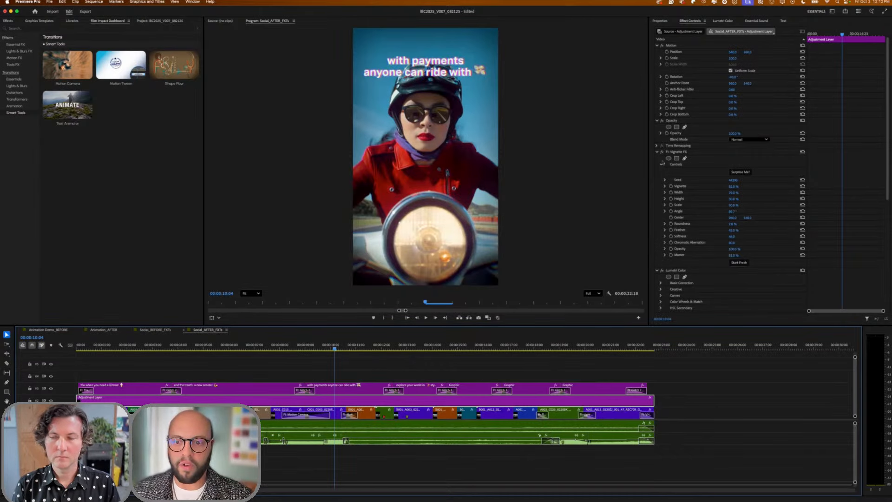
{"action": "scroll", "coordinate": [703, 190], "scroll_direction": "down", "scroll_amount": 5}
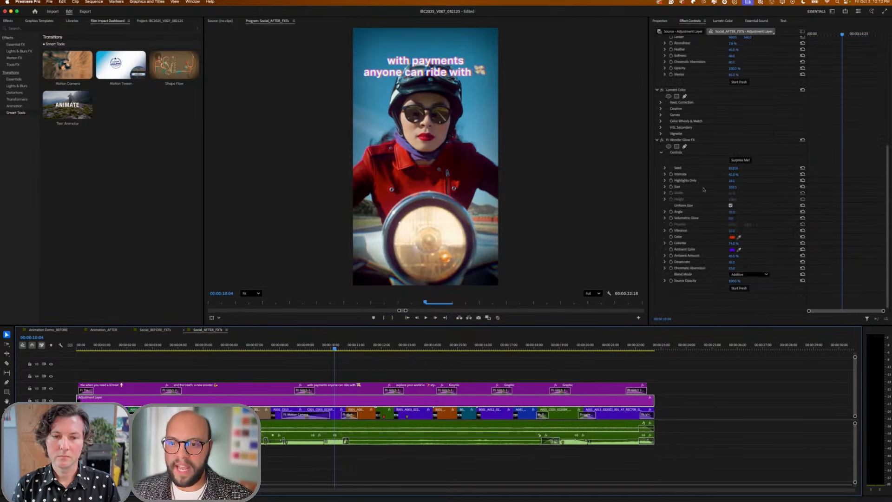
{"action": "scroll", "coordinate": [703, 189], "scroll_direction": "up", "scroll_amount": 5}
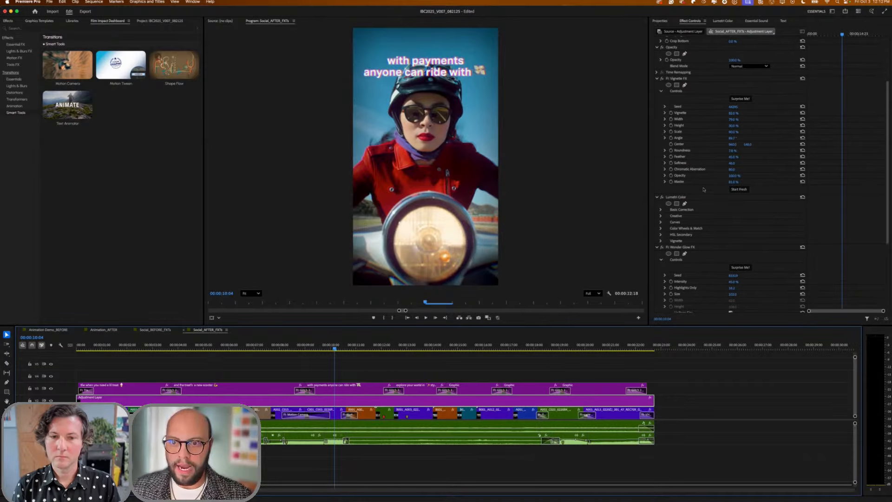
{"action": "left_click", "coordinate": [661, 79]}
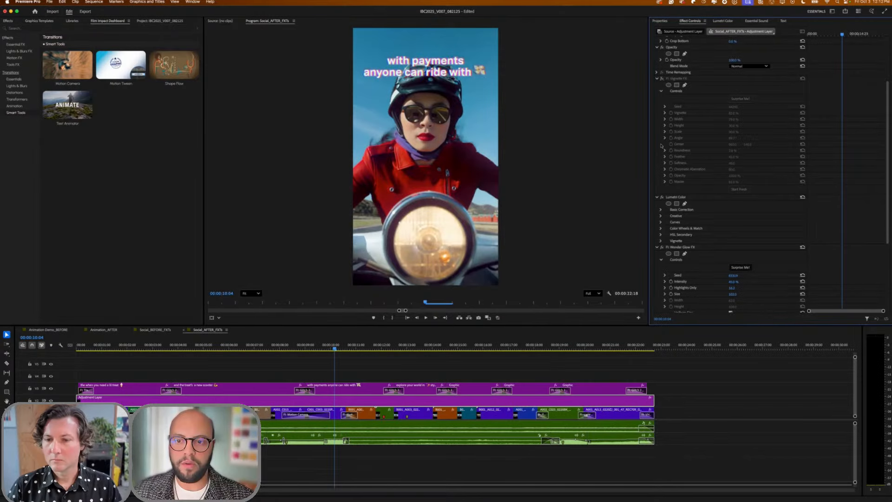
- Compare the frame without and with Wonder Glow FX, and turn the adjustment layer's Vignette FX back on
{"action": "left_click", "coordinate": [662, 248]}
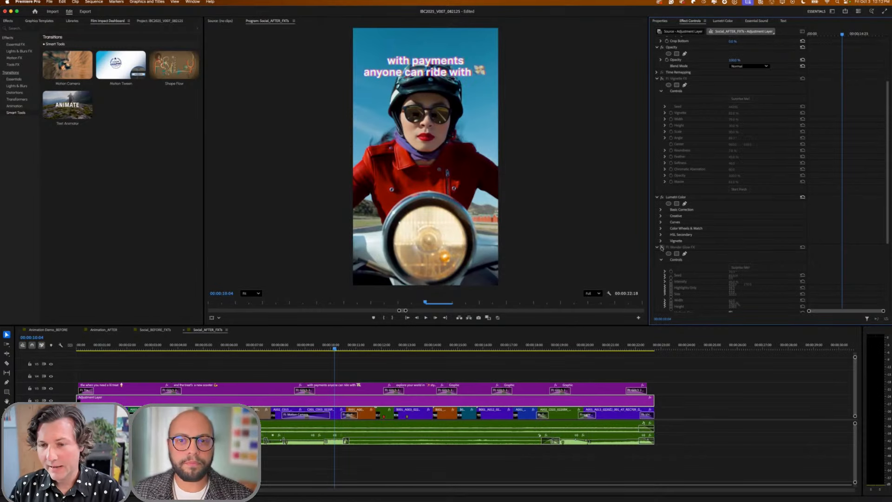
{"action": "left_click", "coordinate": [661, 248]}
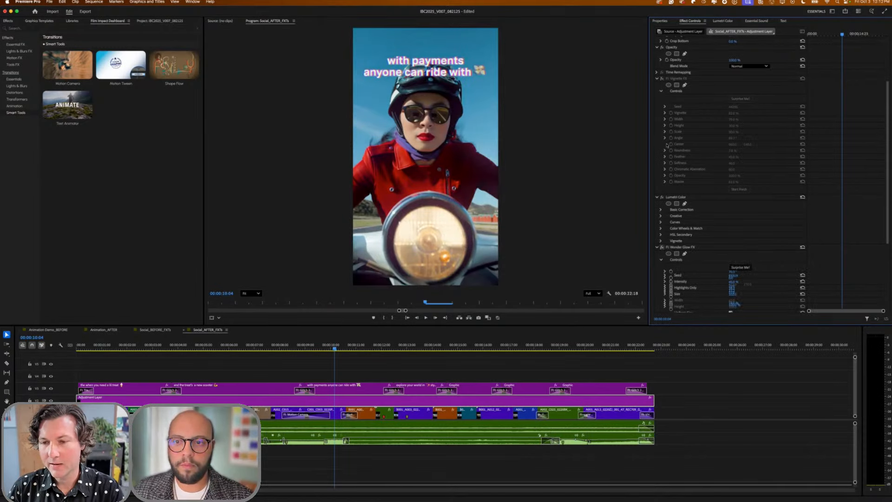
{"action": "left_click", "coordinate": [662, 78]}
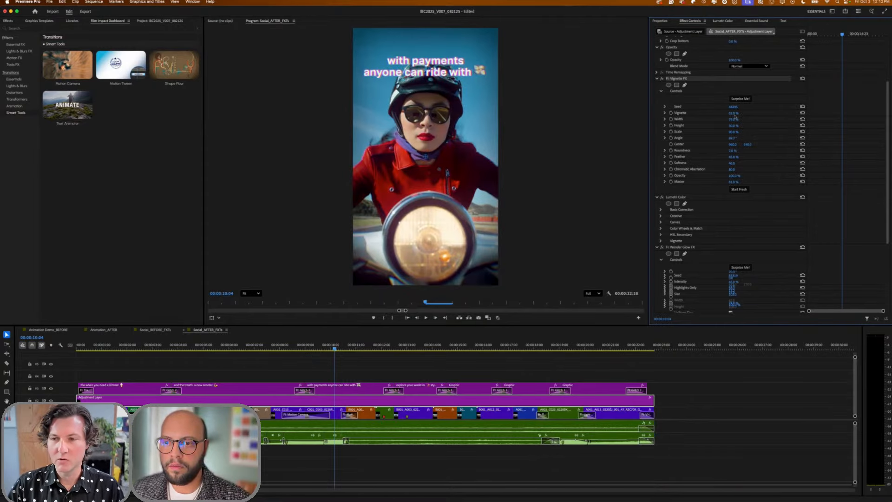
- Adjust the Vignette amount of Vignette FX and set its Chromatic Aberration to 100
{"action": "mouse_move", "coordinate": [733, 113]}
{"action": "left_mouse_down"}
{"action": "mouse_move", "coordinate": [738, 106]}
{"action": "mouse_move", "coordinate": [724, 106]}
{"action": "left_mouse_up"}
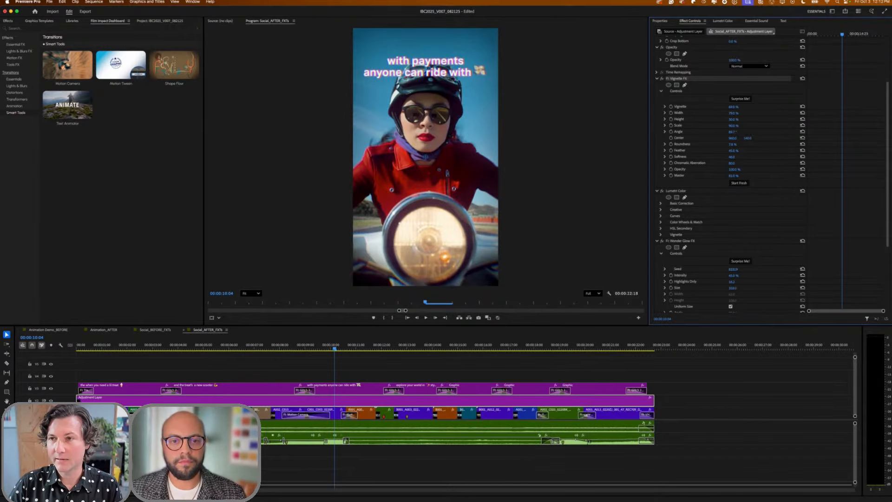
{"action": "left_click_drag", "start_coordinate": [737, 107], "coordinate": [743, 107]}
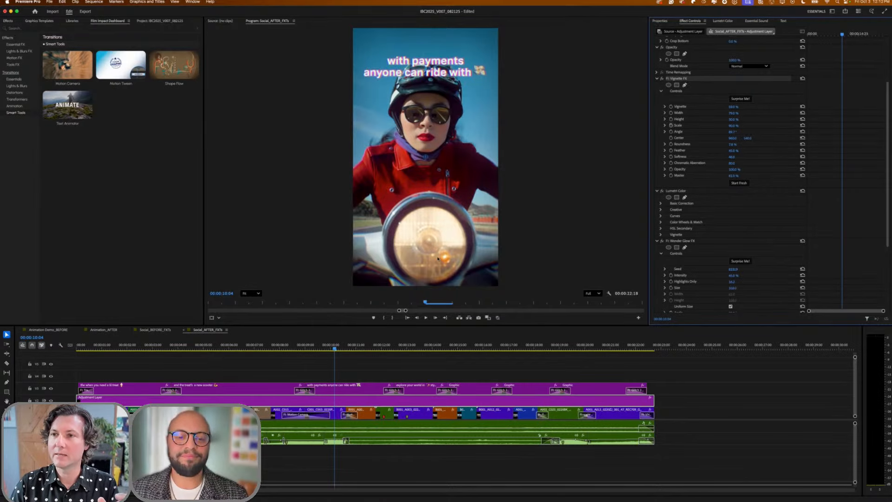
{"action": "scroll", "coordinate": [370, 260], "scroll_direction": "up", "scroll_amount": 5}
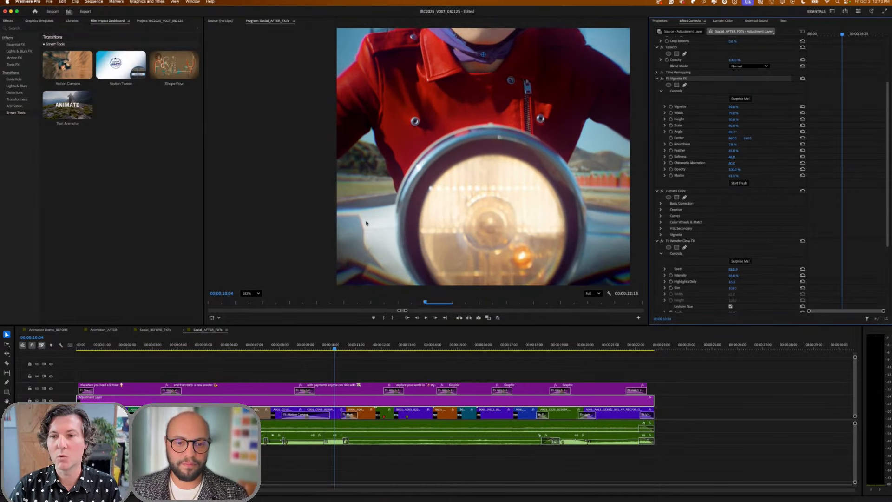
{"action": "scroll", "coordinate": [366, 223], "scroll_direction": "up", "scroll_amount": 2}
{"action": "scroll", "coordinate": [366, 235], "scroll_direction": "down", "scroll_amount": 3}
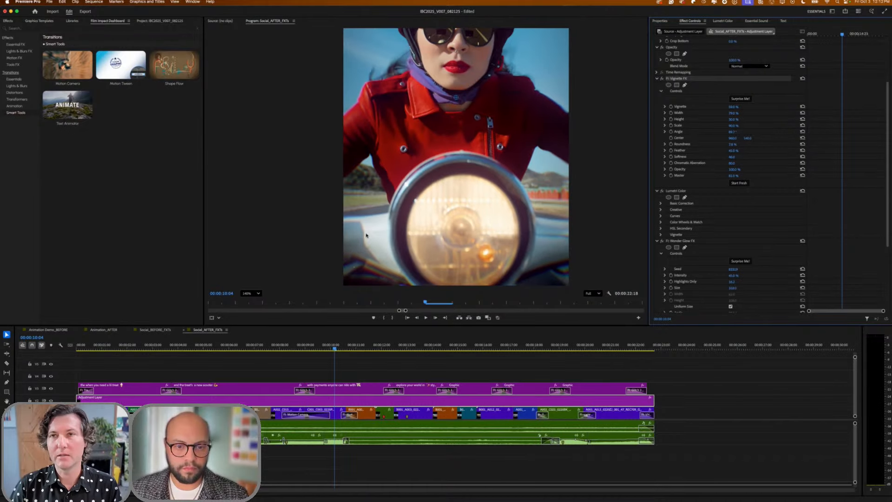
{"action": "scroll", "coordinate": [362, 251], "scroll_direction": "up", "scroll_amount": 4}
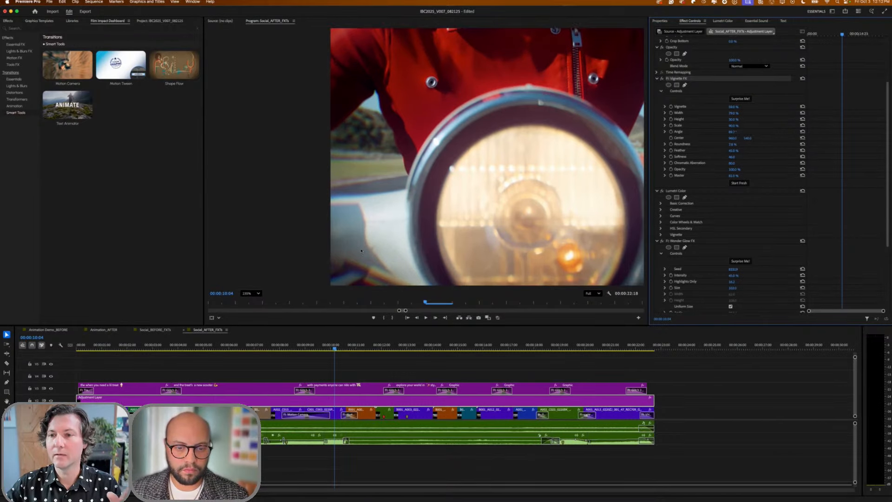
{"action": "scroll", "coordinate": [361, 251], "scroll_direction": "down", "scroll_amount": 3}
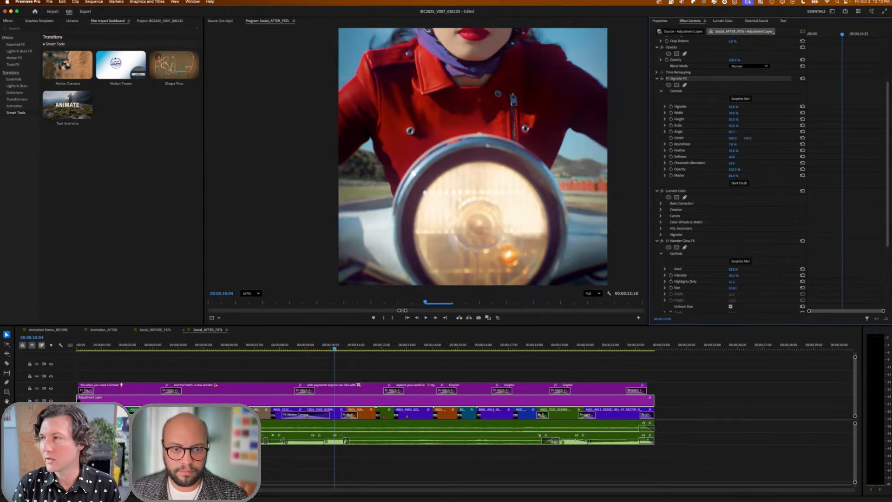
{"action": "left_click_drag", "start_coordinate": [732, 162], "coordinate": [685, 162]}
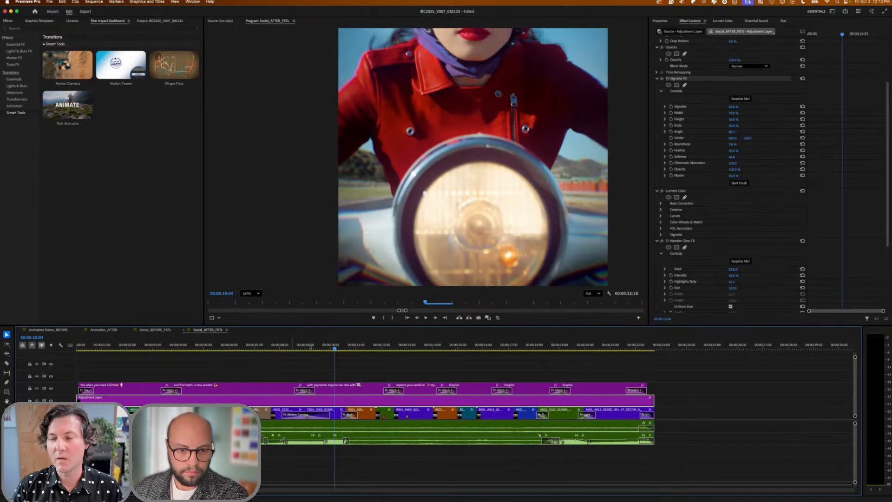
- Scrub the frames around 00:00:10:04 to inspect the fringing on the scooter, and set the program preview's zoom to Fit
{"action": "left_click_drag", "start_coordinate": [336, 347], "coordinate": [337, 348]}
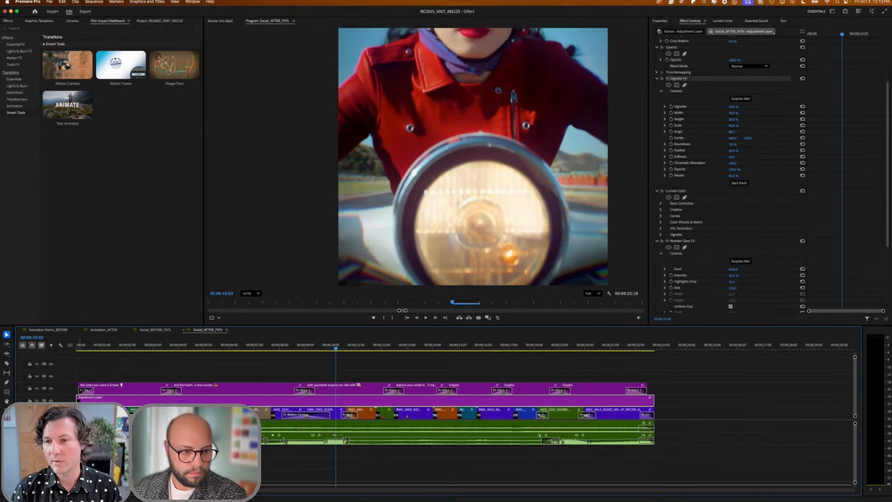
{"action": "left_click_drag", "start_coordinate": [341, 353], "coordinate": [339, 347]}
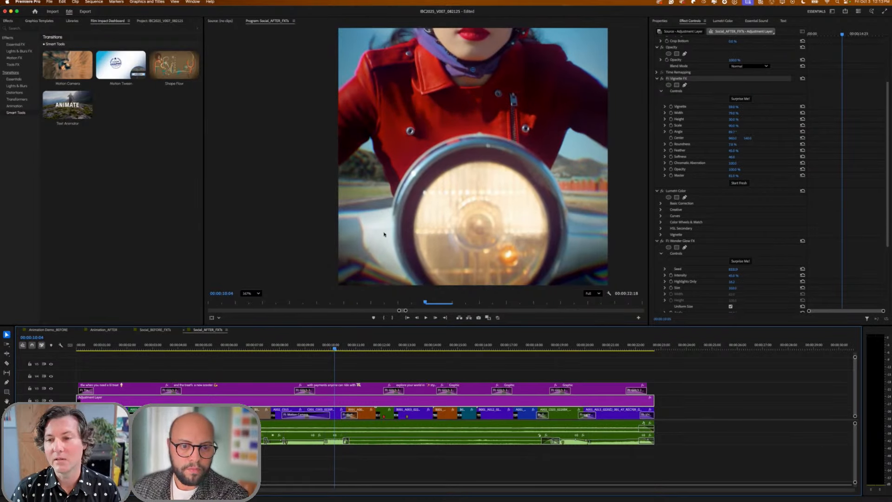
{"action": "scroll", "coordinate": [383, 234], "scroll_direction": "down", "scroll_amount": 3}
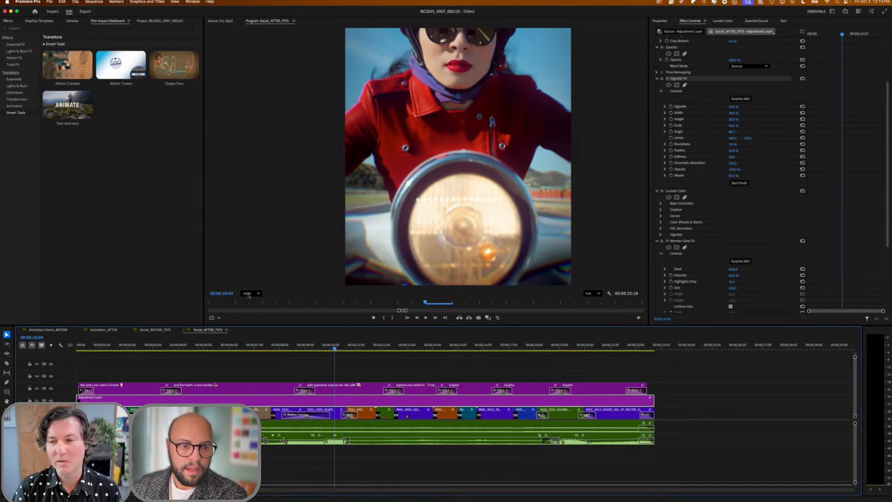
{"action": "left_click", "coordinate": [249, 293]}
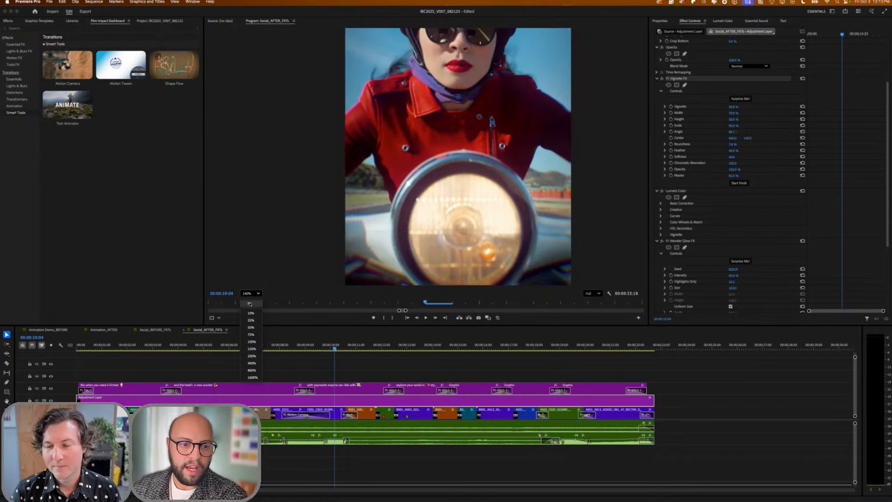
{"action": "left_click", "coordinate": [263, 276]}
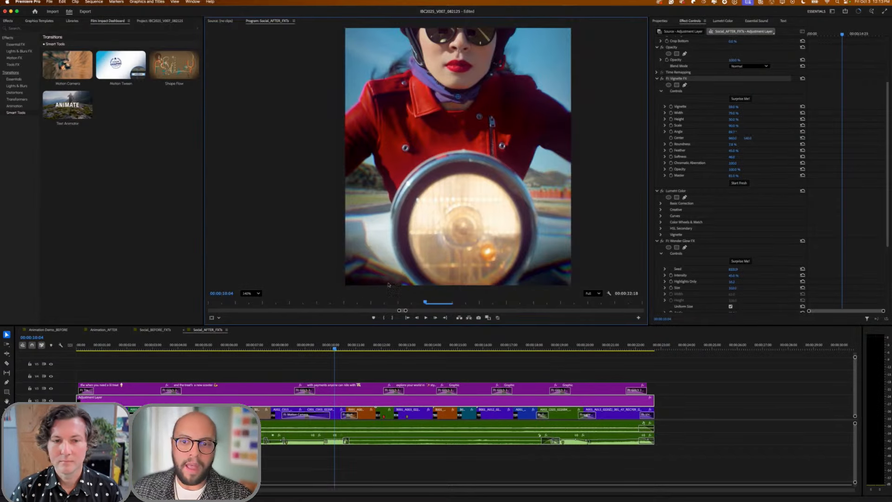
{"action": "left_click", "coordinate": [250, 293]}
{"action": "left_click", "coordinate": [254, 300]}
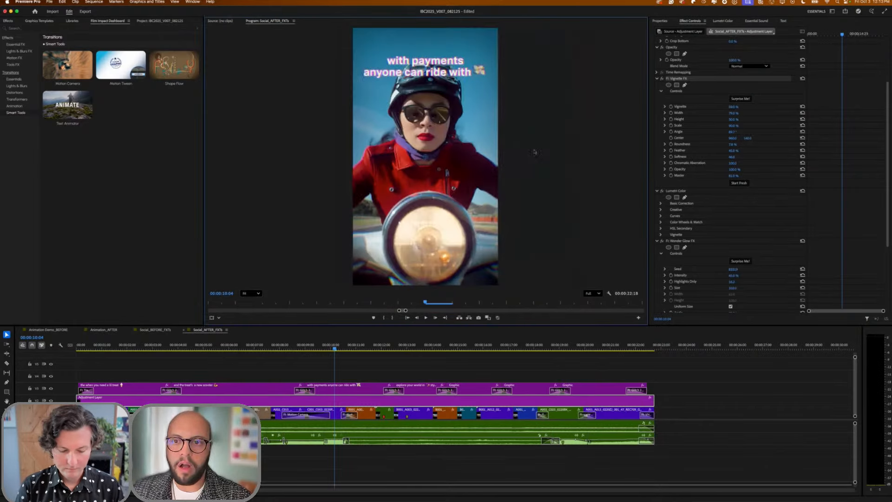
- Toggle Vignette FX and Wonder Glow FX off and back on to compare the frame with and without each effect
{"action": "left_click", "coordinate": [662, 78]}
{"action": "left_click", "coordinate": [662, 78]}
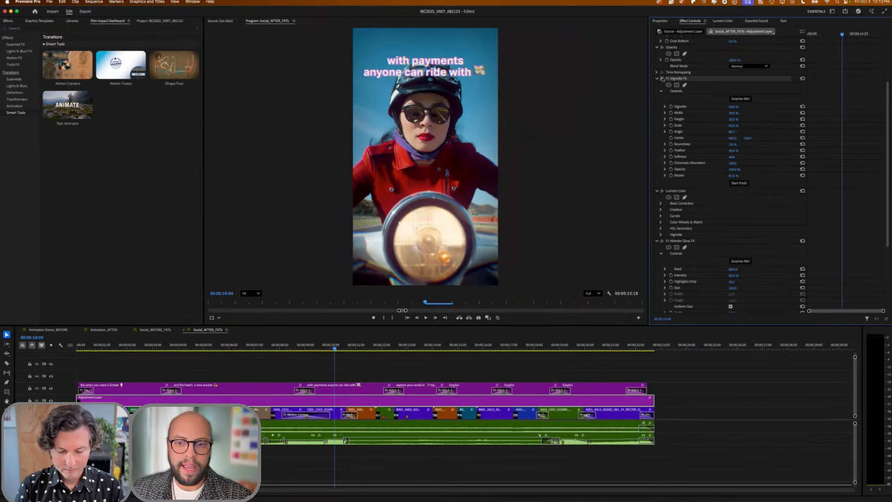
{"action": "left_click", "coordinate": [662, 241]}
{"action": "left_click", "coordinate": [661, 241]}
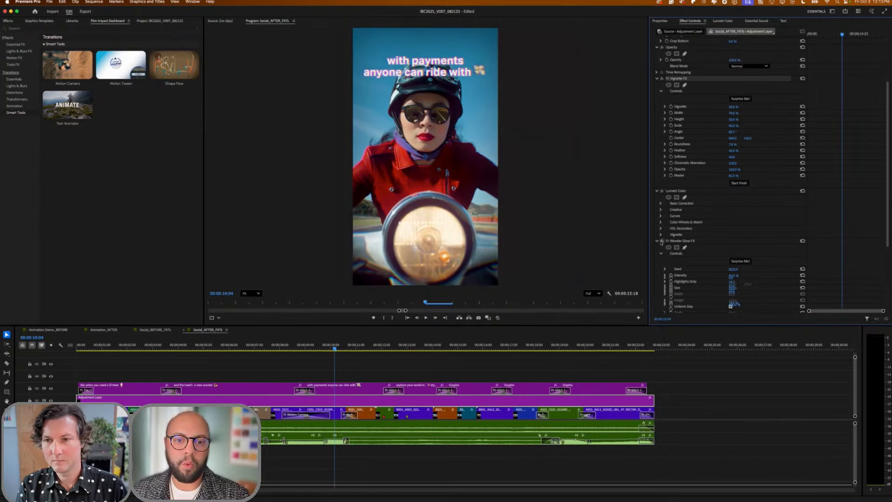
{"action": "left_click", "coordinate": [662, 241]}
{"action": "left_click", "coordinate": [662, 241]}
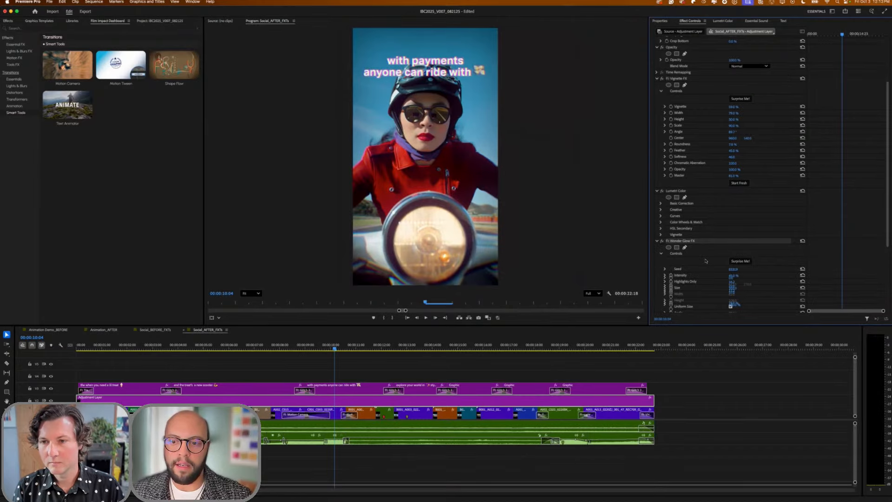
- Randomize the Wonder Glow FX settings several times with Surprise Me to try different glow looks
{"action": "scroll", "coordinate": [705, 261], "scroll_direction": "down", "scroll_amount": 3}
{"action": "scroll", "coordinate": [705, 261], "scroll_direction": "down", "scroll_amount": 5}
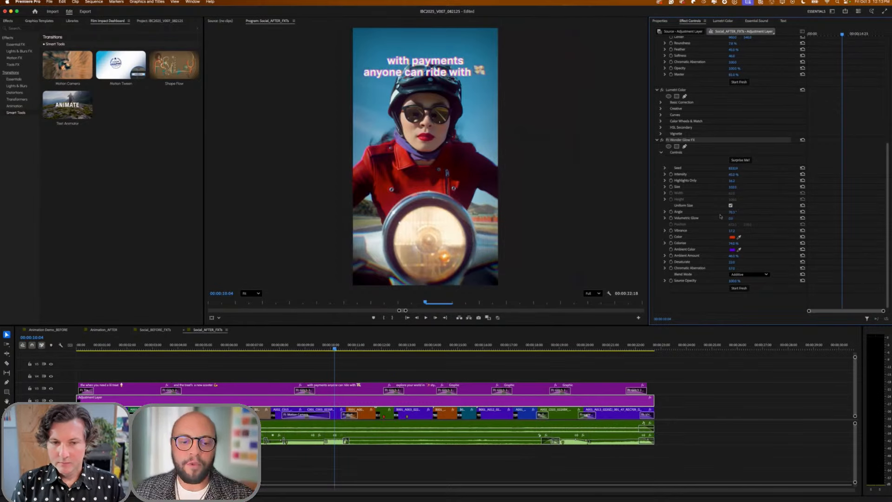
{"action": "left_click", "coordinate": [741, 160]}
{"action": "left_click", "coordinate": [741, 160]}
{"action": "left_click", "coordinate": [742, 160]}
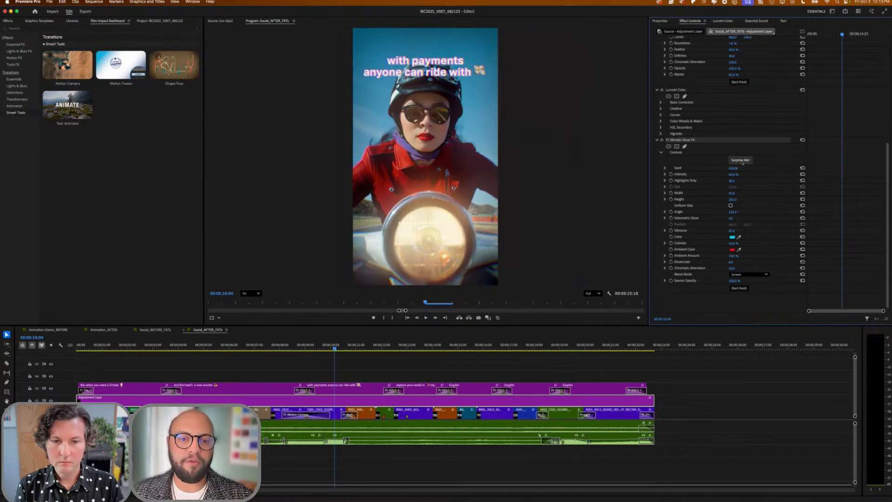
{"action": "left_click", "coordinate": [741, 161]}
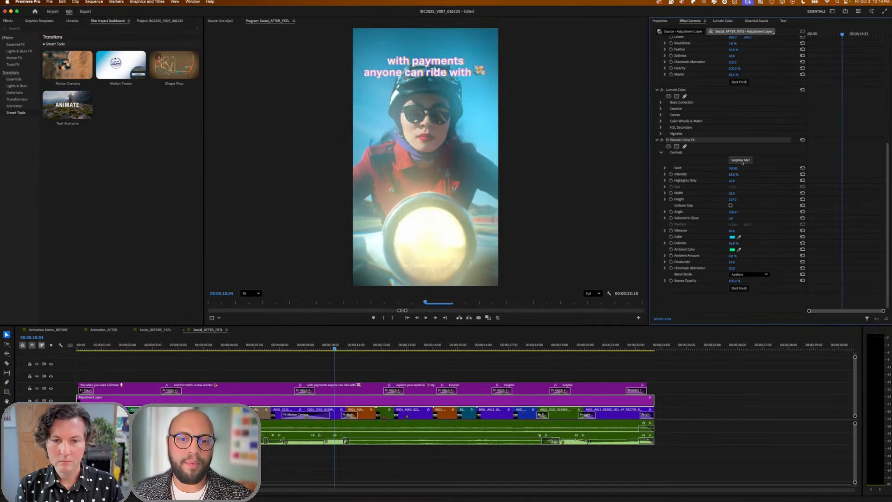
{"action": "left_click", "coordinate": [741, 160]}
{"action": "left_click", "coordinate": [742, 160]}
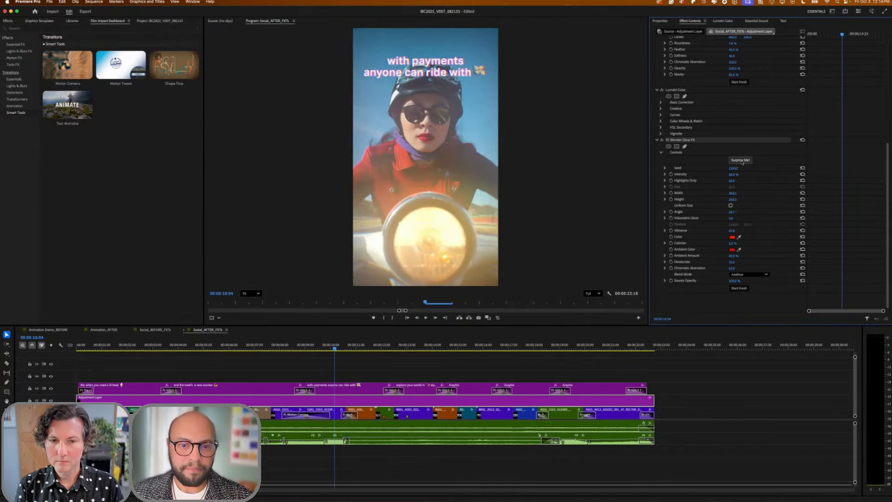
{"action": "left_click", "coordinate": [741, 160]}
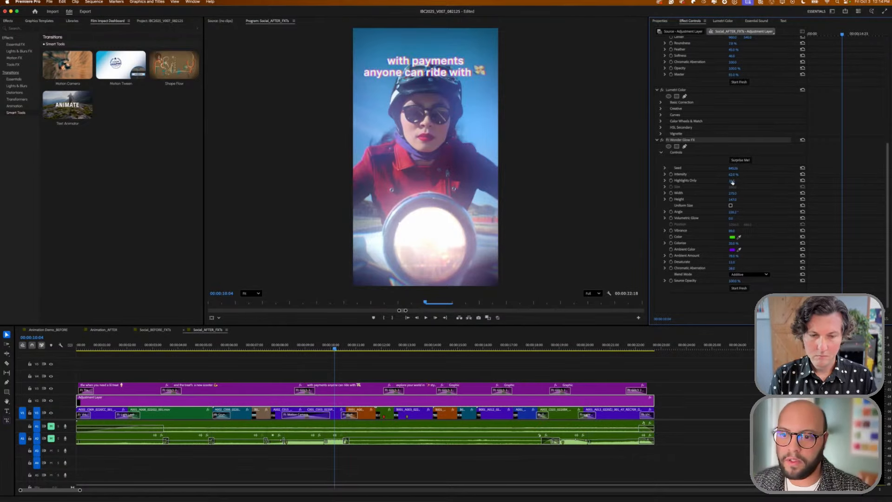
- Set Wonder Glow FX's Intensity to 44% and Highlights Only to 31.5, and sample the red jacket for its Ambient Color and Color
{"action": "left_click_drag", "start_coordinate": [733, 175], "coordinate": [716, 174]}
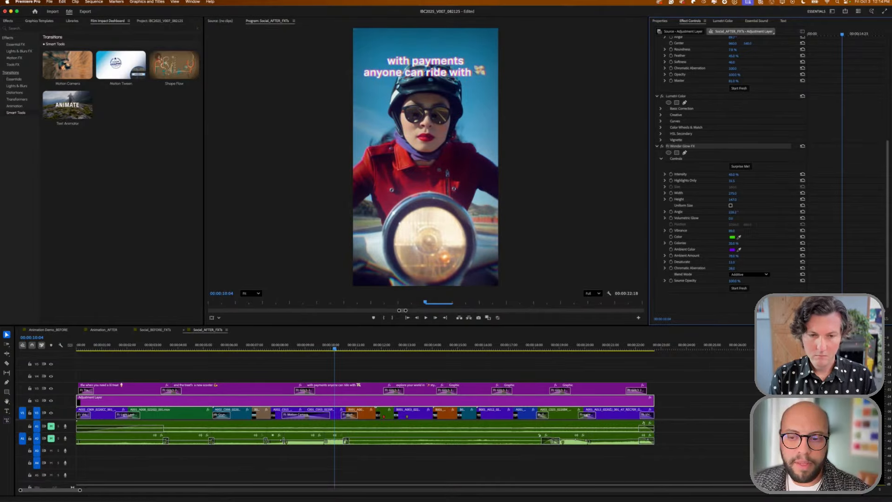
{"action": "left_click", "coordinate": [739, 249]}
{"action": "left_click", "coordinate": [406, 165]}
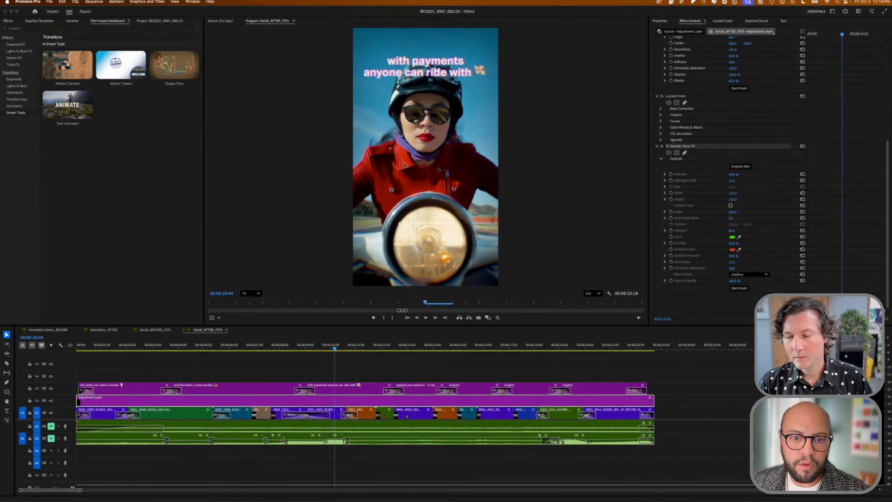
{"action": "left_click", "coordinate": [738, 237]}
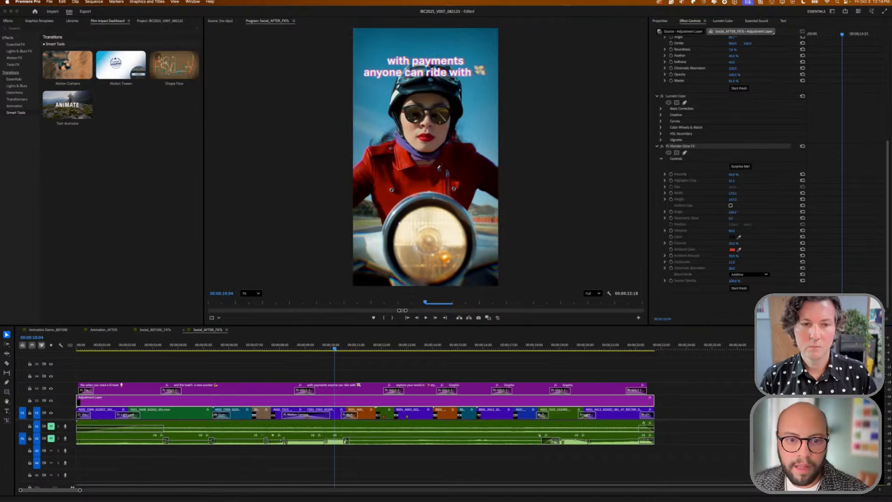
{"action": "left_click", "coordinate": [399, 154]}
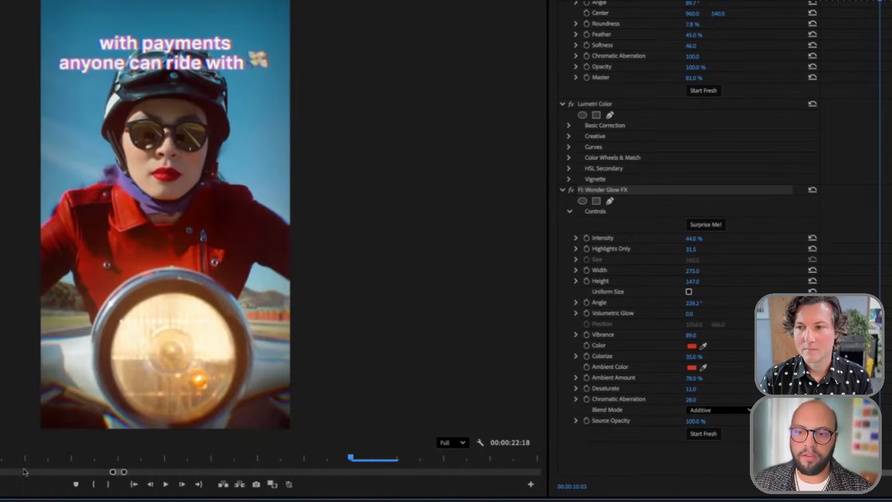
- Replace the customized Wonder Glow FX look by cycling through many more random variations with Surprise Me
{"action": "left_click", "coordinate": [705, 225]}
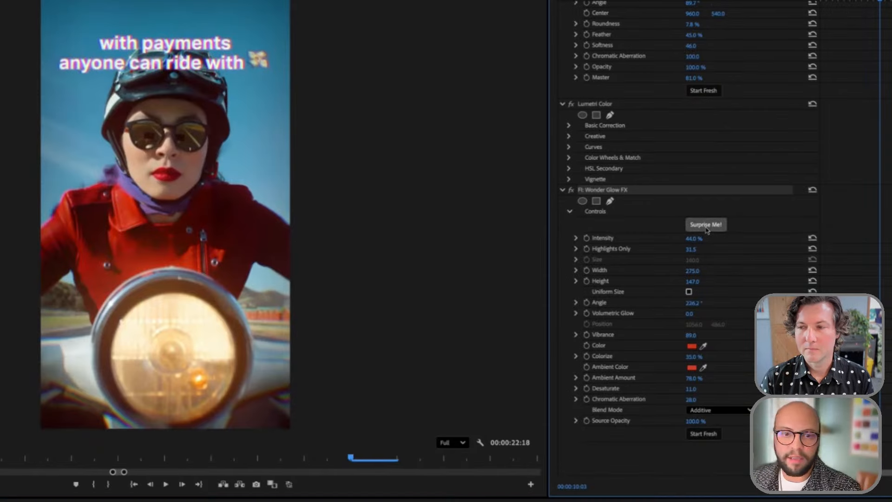
{"action": "left_click", "coordinate": [706, 225]}
{"action": "left_click", "coordinate": [706, 225]}
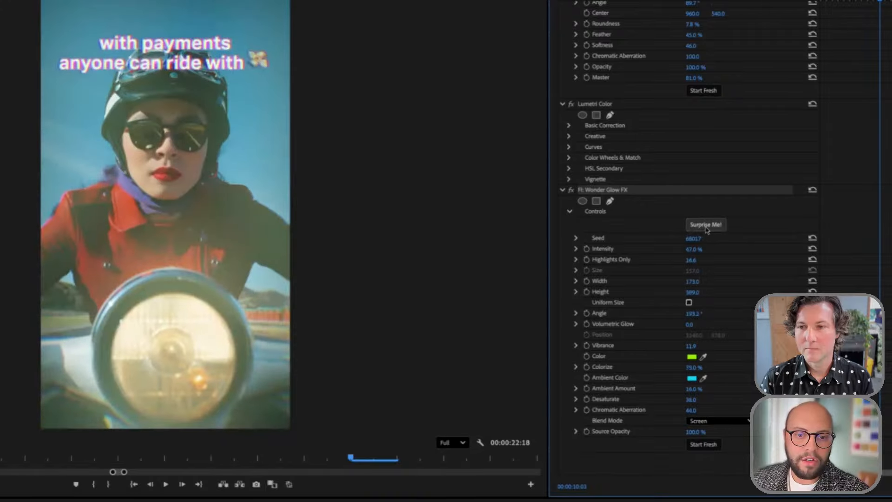
{"action": "left_click", "coordinate": [706, 224]}
{"action": "left_click", "coordinate": [706, 224]}
{"action": "left_click", "coordinate": [706, 225]}
{"action": "left_click", "coordinate": [706, 225]}
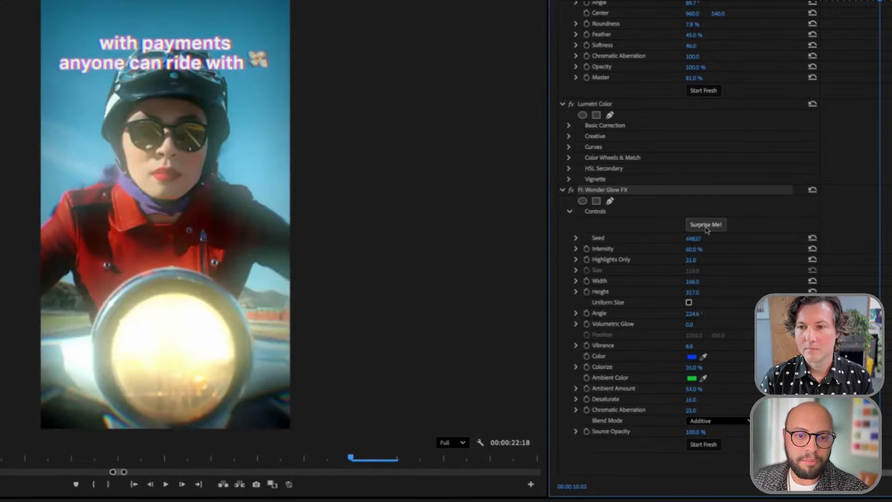
{"action": "left_click", "coordinate": [706, 224]}
{"action": "left_click", "coordinate": [706, 225]}
{"action": "left_click", "coordinate": [706, 225]}
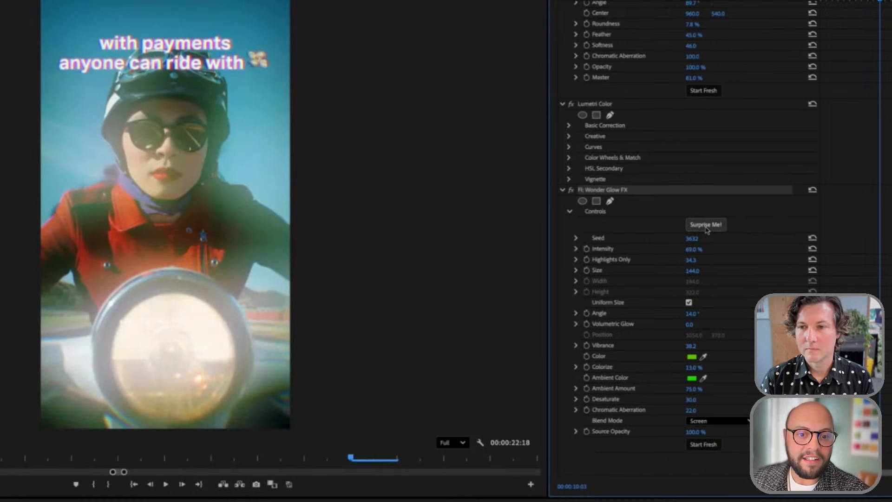
{"action": "left_click", "coordinate": [706, 224]}
{"action": "left_click", "coordinate": [706, 224]}
{"action": "left_click", "coordinate": [706, 225]}
{"action": "left_click", "coordinate": [706, 224]}
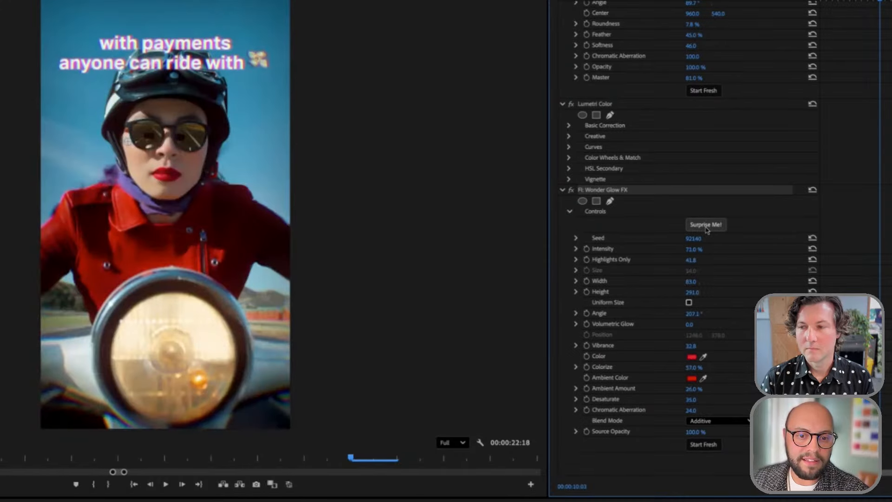
{"action": "left_click", "coordinate": [706, 225]}
{"action": "left_click", "coordinate": [706, 225]}
{"action": "left_click", "coordinate": [706, 225]}
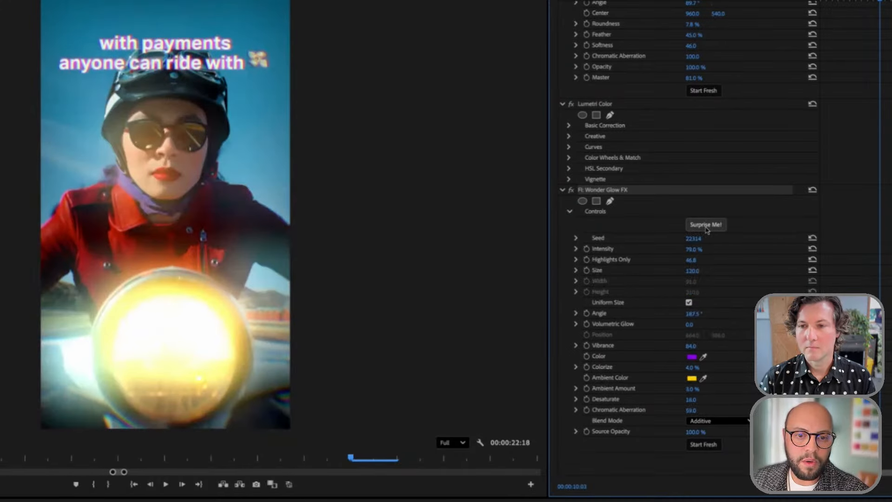
{"action": "left_click", "coordinate": [706, 225]}
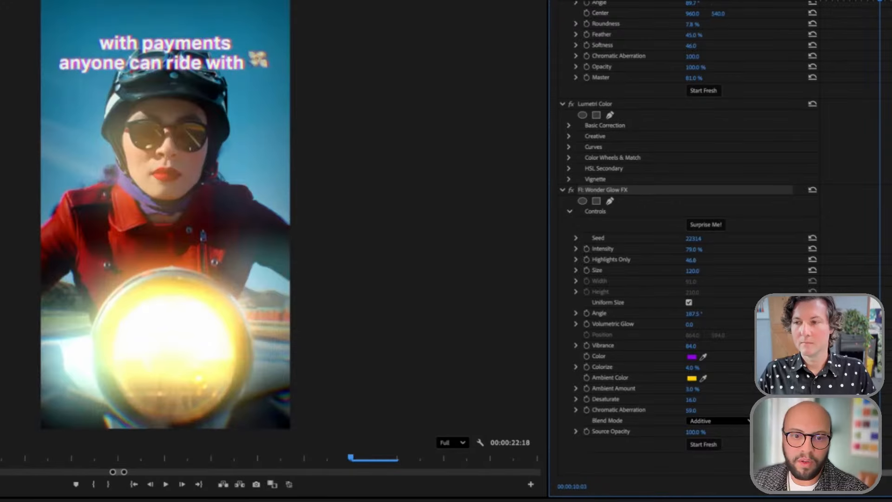
- Set Wonder Glow FX's Intensity to 50% and save the effect as a Scale preset named with the first name plus "Wonder Glow"
{"action": "left_click_drag", "start_coordinate": [694, 238], "coordinate": [700, 238]}
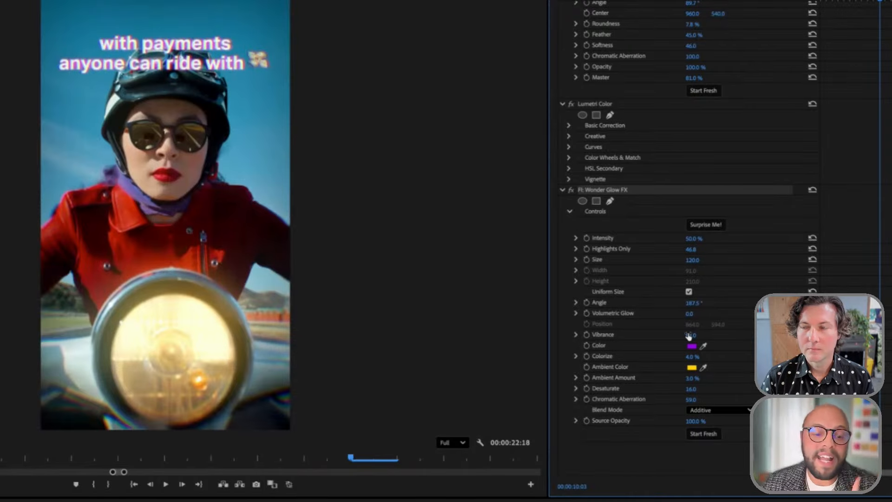
{"action": "right_click", "coordinate": [603, 194]}
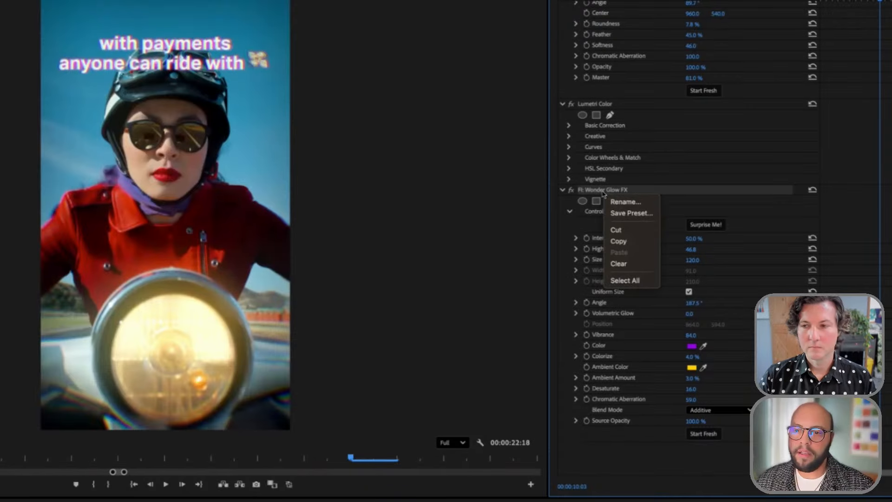
{"action": "left_click", "coordinate": [626, 213]}
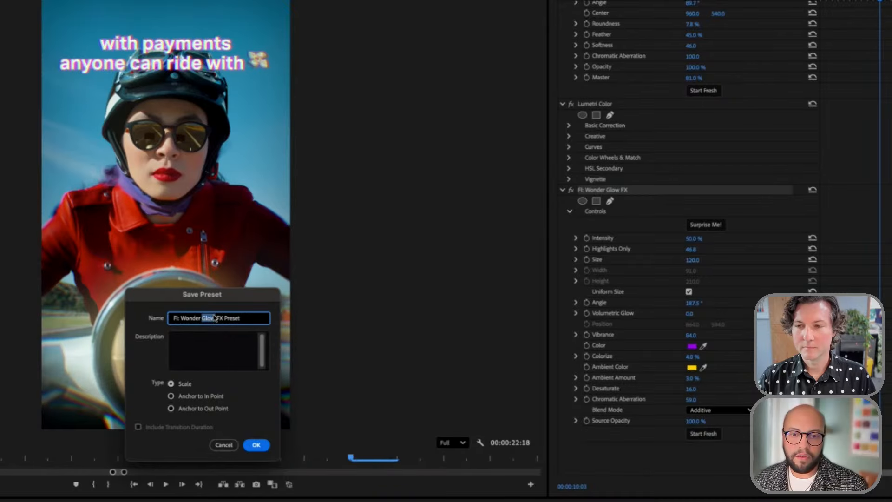
{"action": "key", "text": "BackSpace"}
{"action": "type", "text": "Jason"}
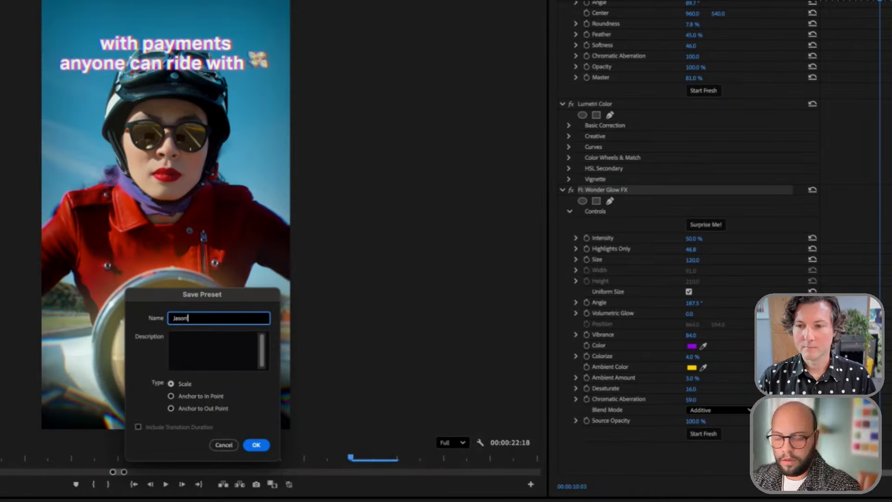
{"action": "type", "text": "'s Wonder Glow"}
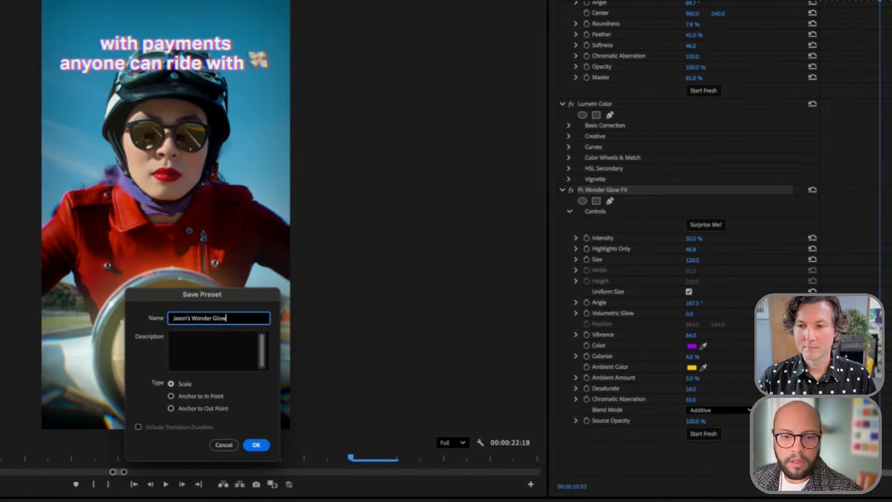
{"action": "left_click", "coordinate": [257, 445]}
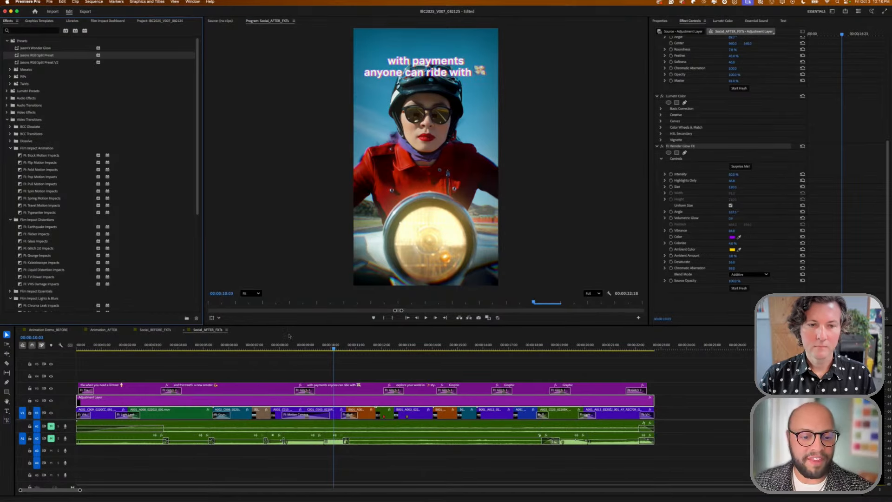
- Zoom into the program view and play the transition from the "and the treat's a new scooter" caption into the next caption
{"action": "mouse_move", "coordinate": [302, 347]}
{"action": "left_mouse_down"}
{"action": "mouse_move", "coordinate": [313, 347]}
{"action": "mouse_move", "coordinate": [297, 347]}
{"action": "left_mouse_up"}
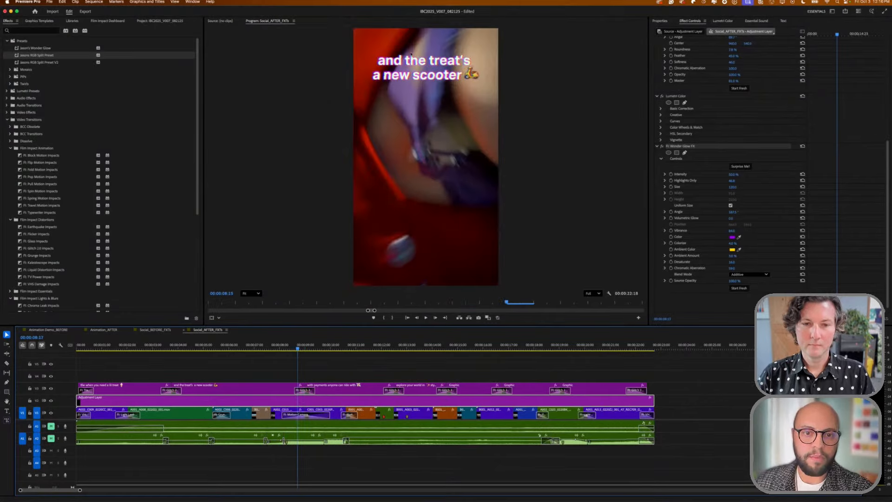
{"action": "scroll", "coordinate": [410, 54], "scroll_direction": "up", "scroll_amount": 8}
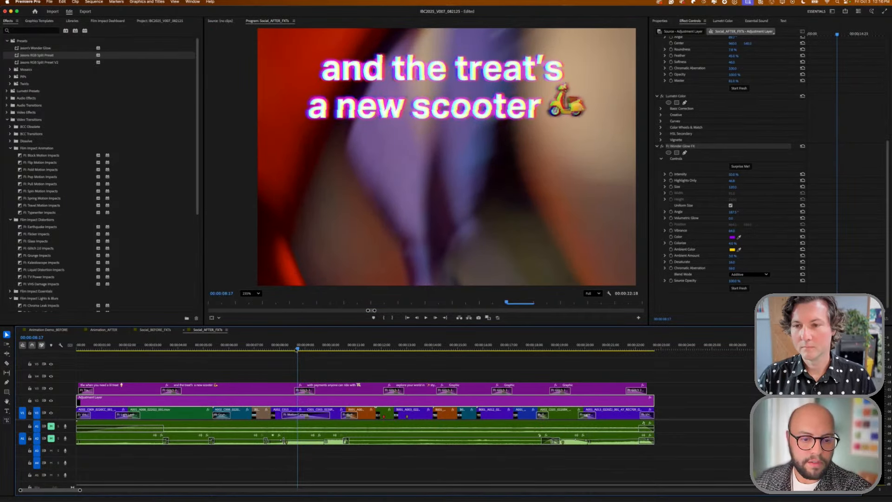
{"action": "left_click_drag", "start_coordinate": [297, 347], "coordinate": [289, 347]}
{"action": "left_click", "coordinate": [277, 387]}
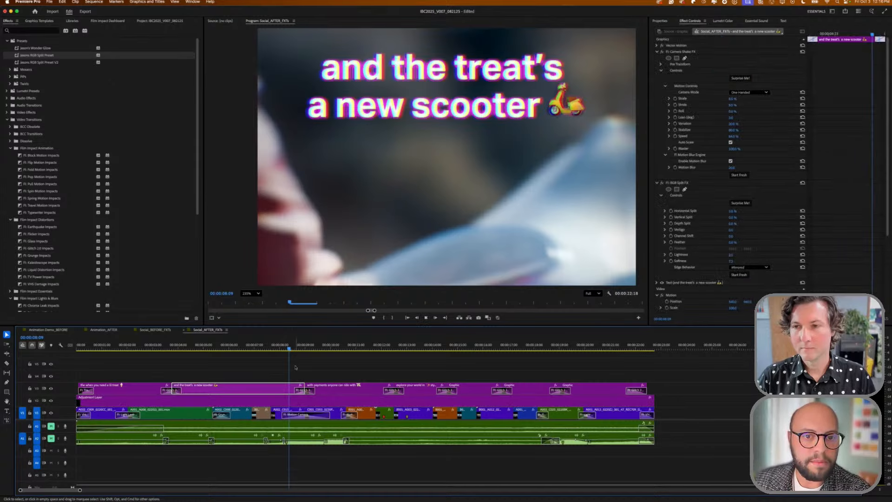
{"action": "key", "text": "space"}
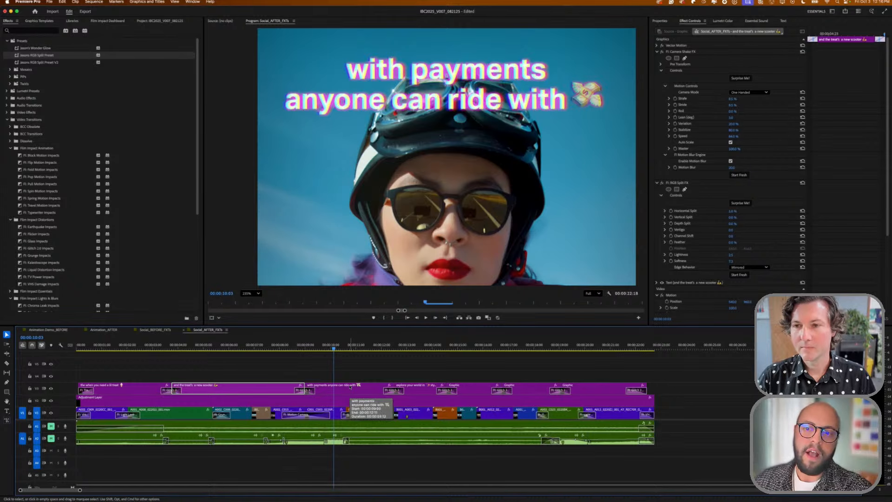
- Select the "with payments anyone can ride with" caption and locate RGB Split FX among Film Impact's Lights & Blurs effects
{"action": "left_click", "coordinate": [349, 387]}
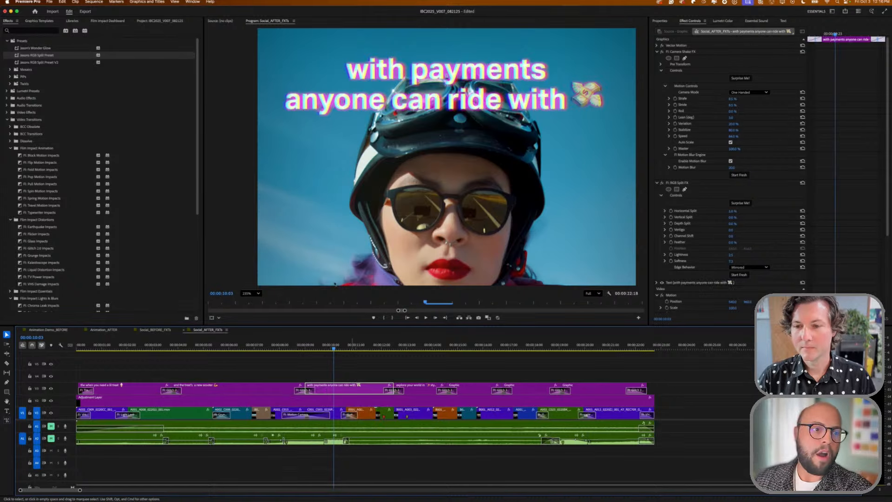
{"action": "left_click", "coordinate": [113, 21]}
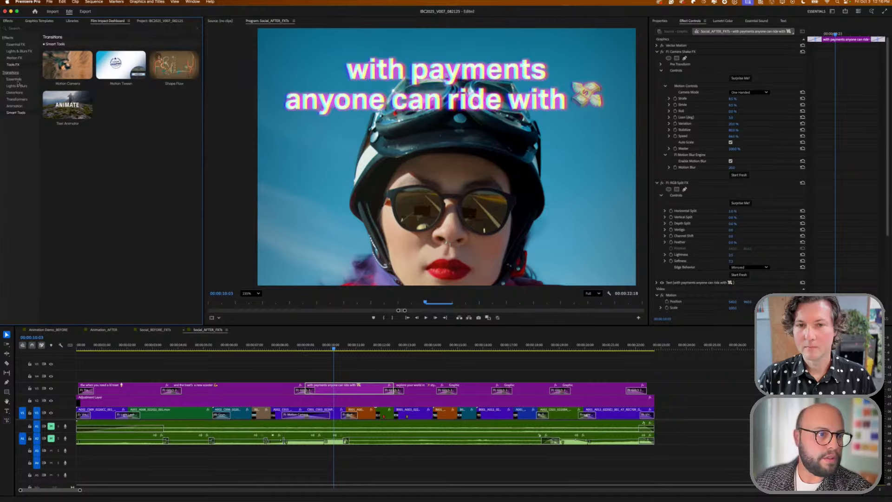
{"action": "left_click", "coordinate": [18, 51]}
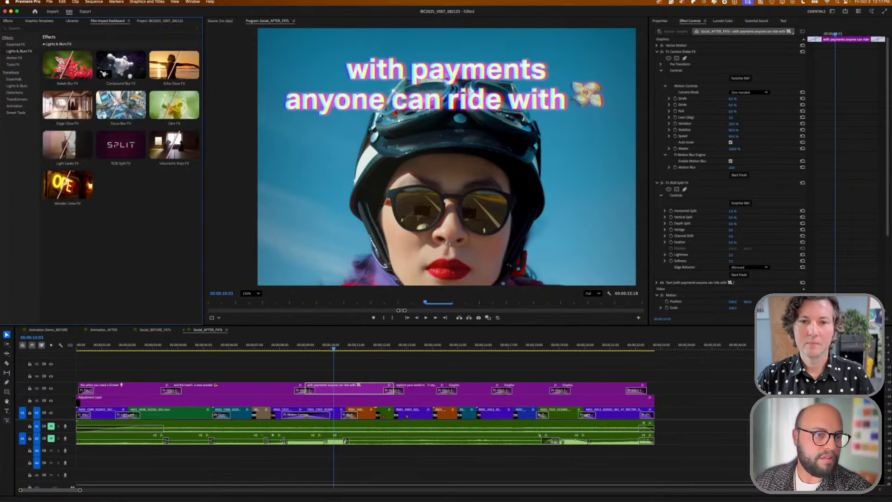
{"action": "mouse_move", "coordinate": [134, 149]}
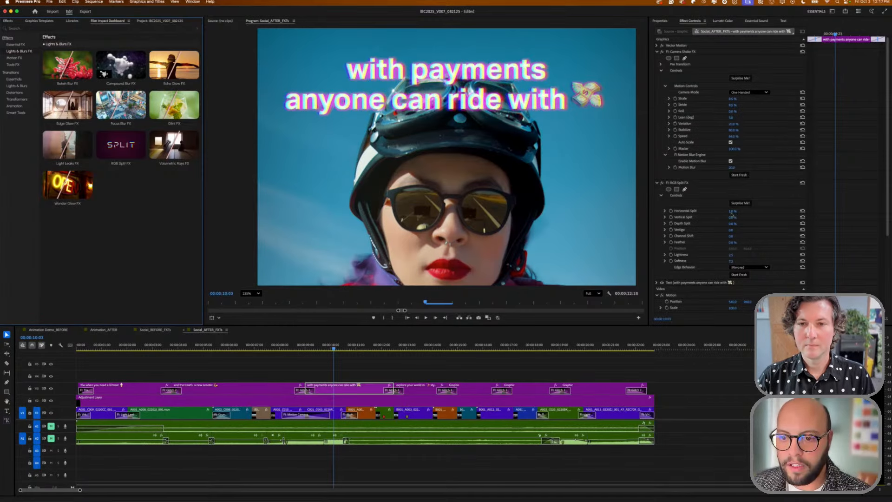
- Lower the caption's RGB Split FX Horizontal Split, try its Softness at zero, and raise the Softness for a wide color fringe
{"action": "left_click", "coordinate": [732, 212]}
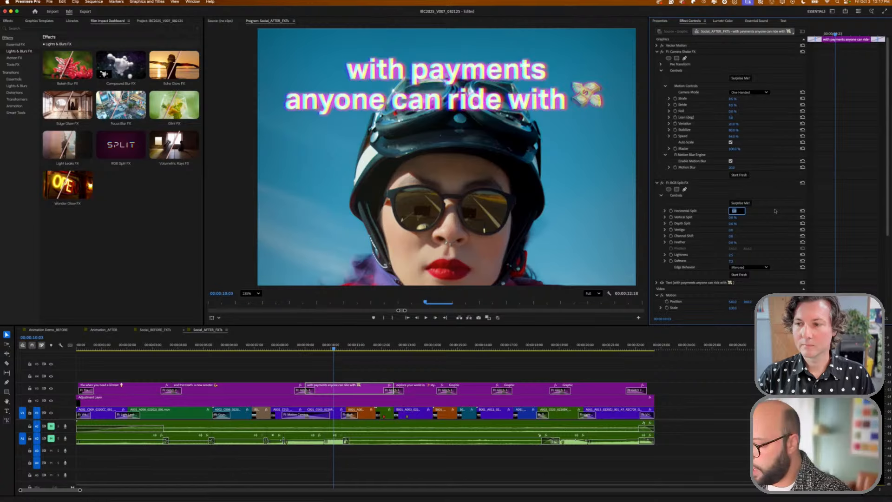
{"action": "key", "text": "BackSpace"}
{"action": "key", "text": "Return"}
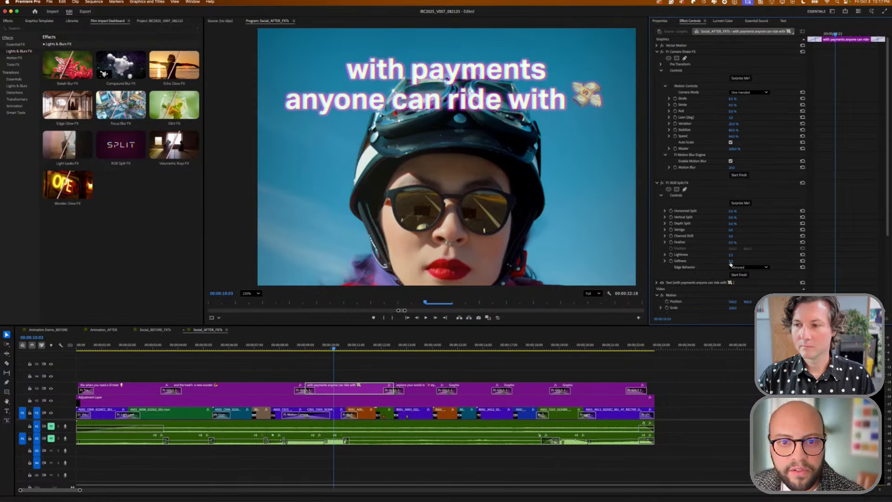
{"action": "left_click_drag", "start_coordinate": [731, 260], "coordinate": [696, 260]}
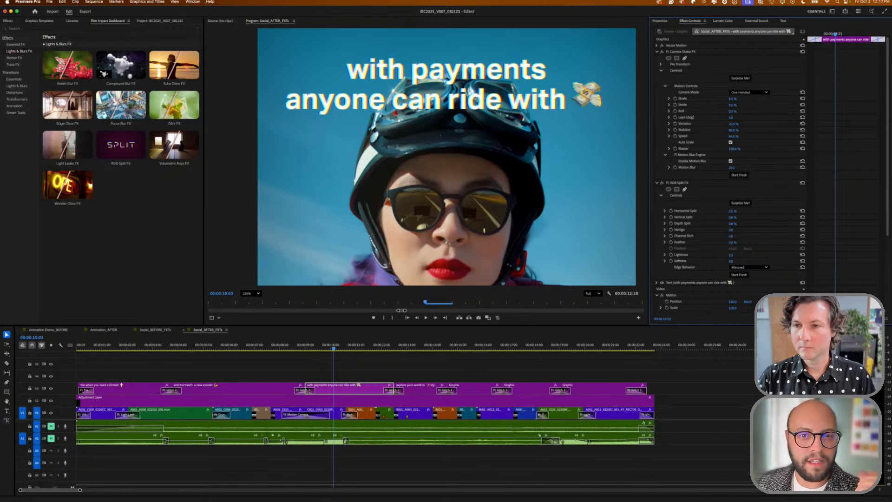
{"action": "mouse_move", "coordinate": [730, 260]}
{"action": "left_mouse_down"}
{"action": "mouse_move", "coordinate": [782, 261]}
{"action": "mouse_move", "coordinate": [737, 262]}
{"action": "left_mouse_up"}
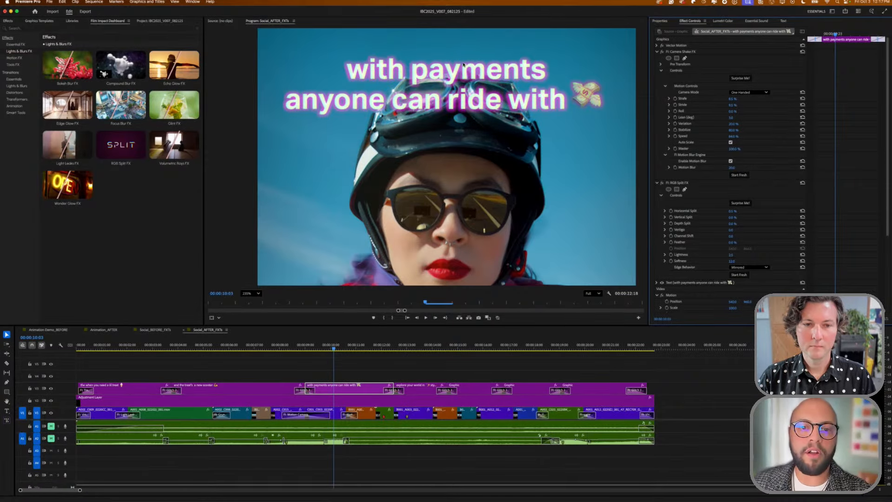
- Adjust RGB Split FX's Channel Shift while viewing the caption up close, and return the program view to Fit
{"action": "scroll", "coordinate": [463, 65], "scroll_direction": "up", "scroll_amount": 10}
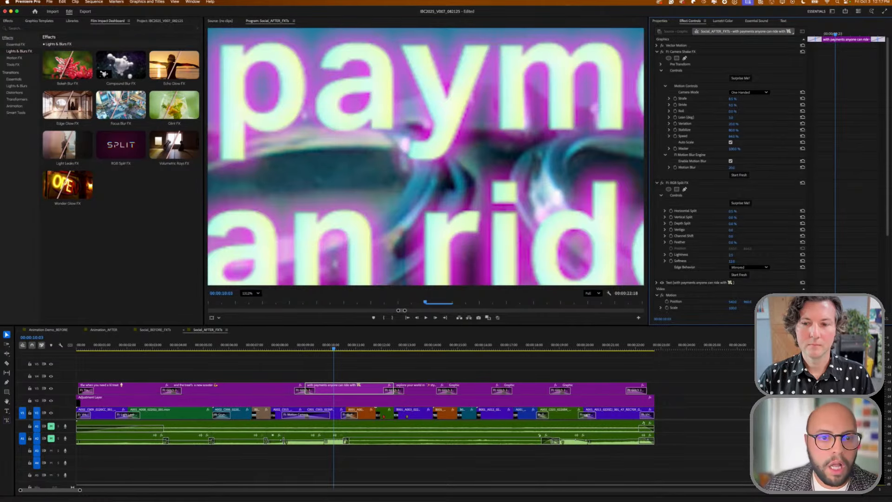
{"action": "mouse_move", "coordinate": [731, 236]}
{"action": "left_mouse_down"}
{"action": "mouse_move", "coordinate": [758, 235]}
{"action": "mouse_move", "coordinate": [729, 236]}
{"action": "left_mouse_up"}
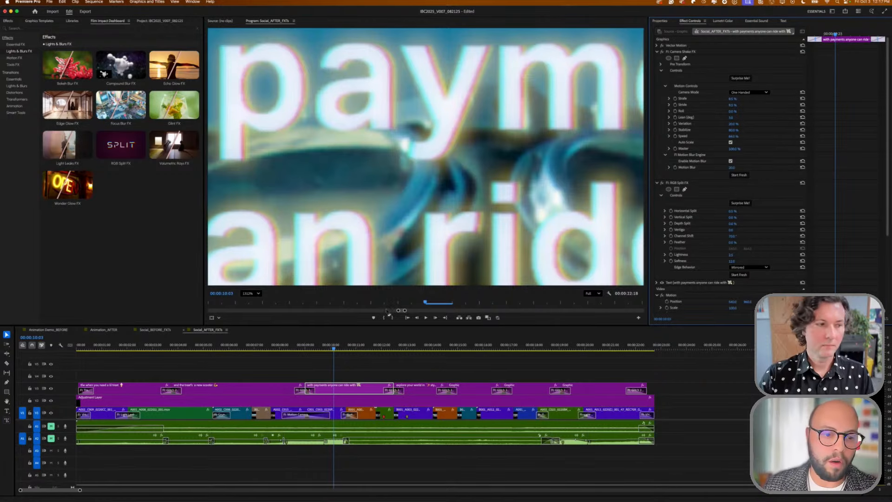
{"action": "left_click", "coordinate": [249, 294]}
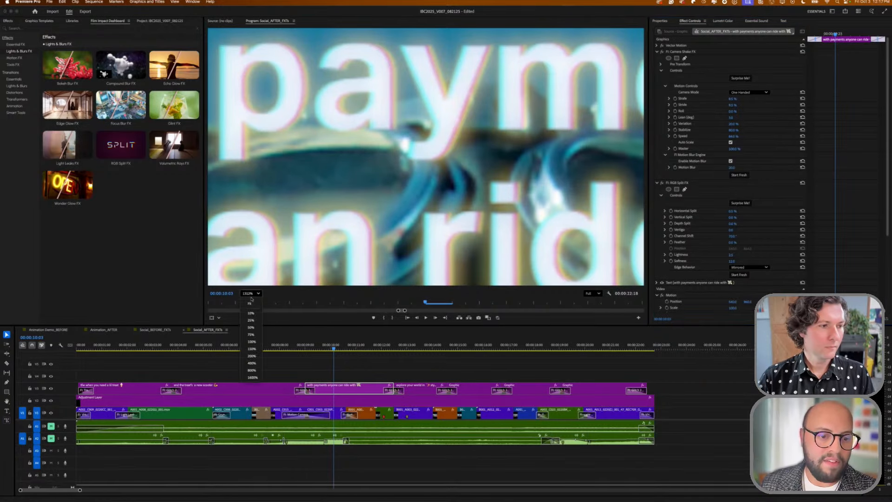
{"action": "left_click", "coordinate": [253, 302]}
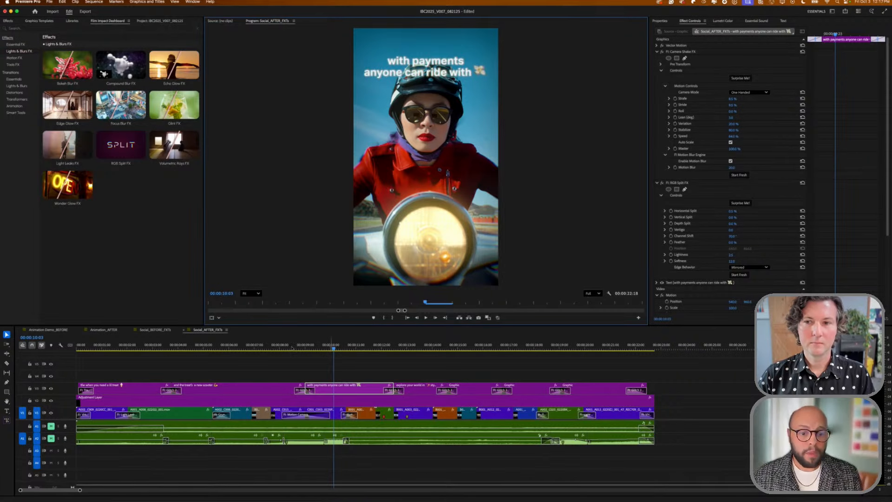
- Scrub to the "see u soon bestie" shot near 00:00:17:17 and examine the adjustment layer's effects there
{"action": "left_click_drag", "start_coordinate": [333, 348], "coordinate": [525, 357]}
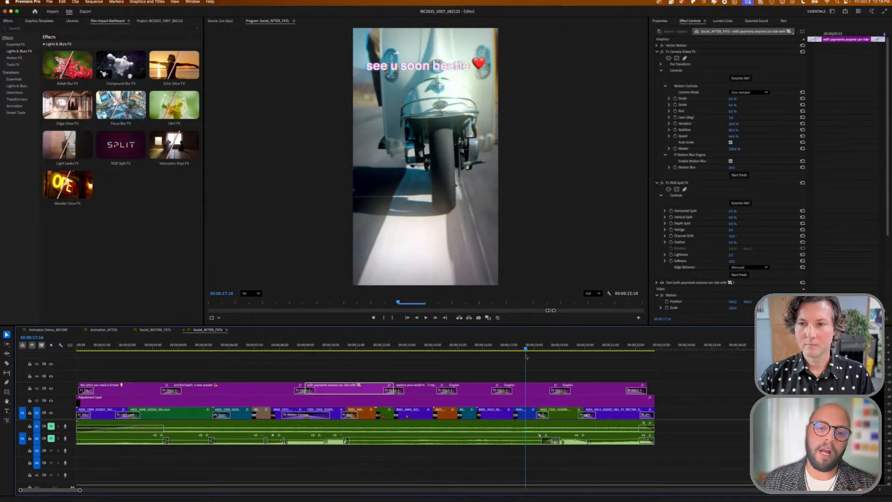
{"action": "left_click", "coordinate": [498, 364]}
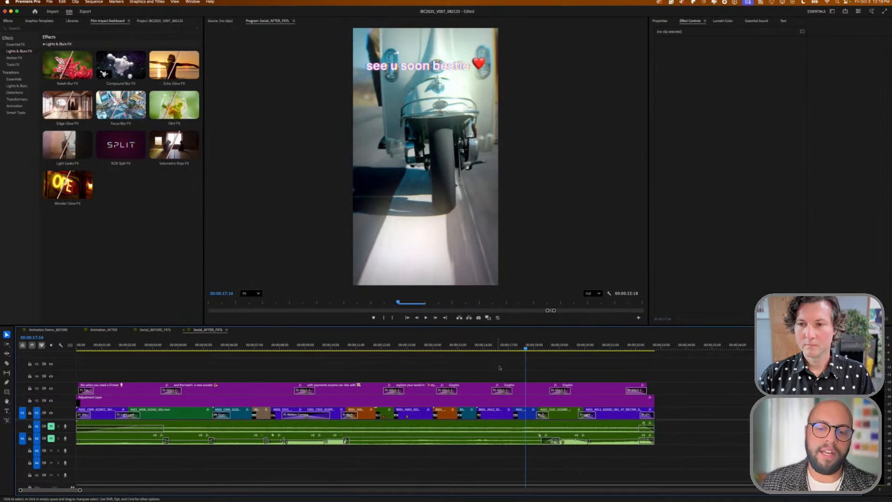
{"action": "left_click", "coordinate": [524, 401]}
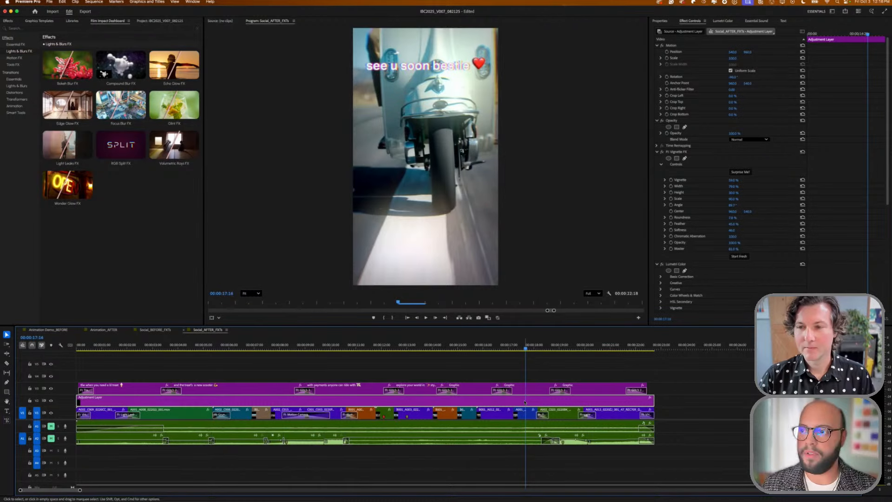
{"action": "left_click", "coordinate": [518, 366]}
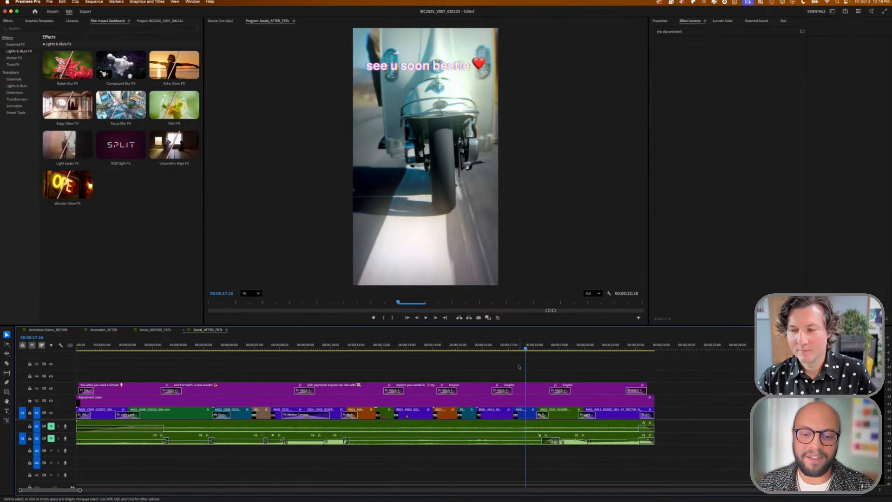
{"action": "left_click_drag", "start_coordinate": [526, 349], "coordinate": [527, 350]}
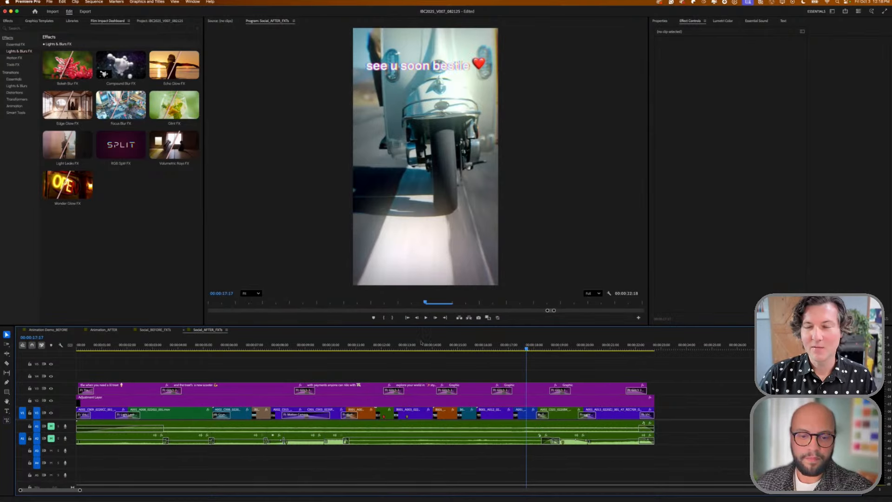
- Enlarge the program view and preview the opening clip from the start of the sequence, returning the playhead to the beginning
{"action": "left_click_drag", "start_coordinate": [416, 345], "coordinate": [276, 354]}
{"action": "key", "text": "Home"}
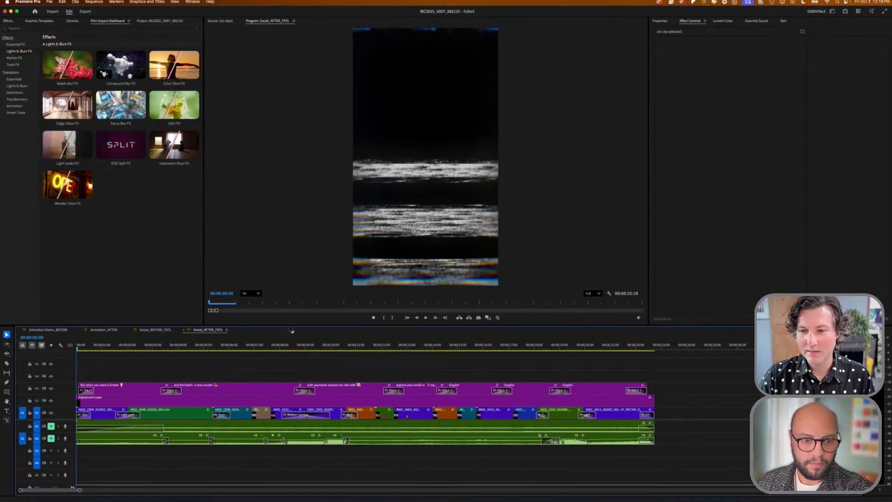
{"action": "left_click_drag", "start_coordinate": [291, 327], "coordinate": [292, 360]}
{"action": "left_click", "coordinate": [100, 427]}
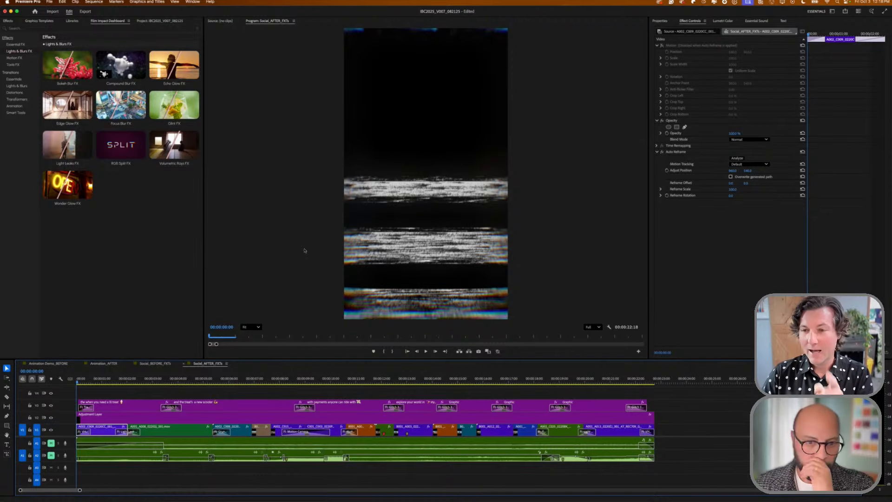
{"action": "key", "text": "space"}
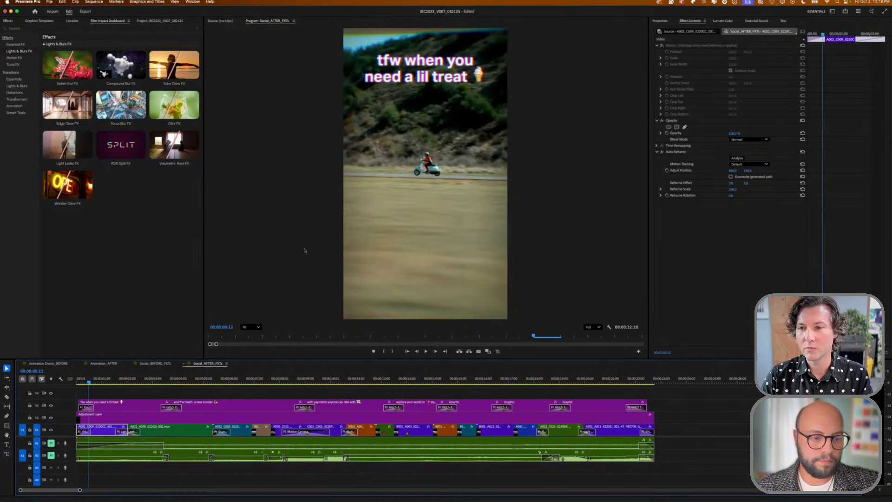
{"action": "key", "text": "Home"}
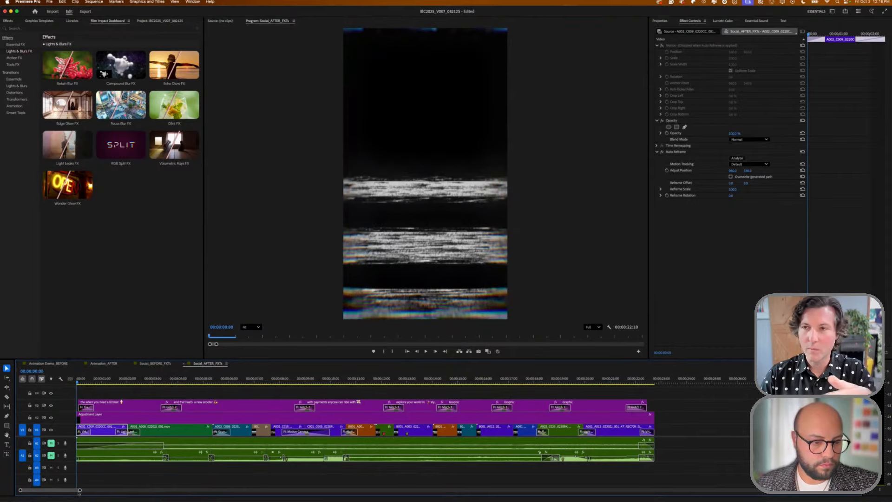
- Randomize the opening clip's VHS Damage Impacts transition with Surprise Me, viewing it at 00:00:00:03 on an enlarged first video track
{"action": "left_click_drag", "start_coordinate": [80, 492], "coordinate": [50, 490]}
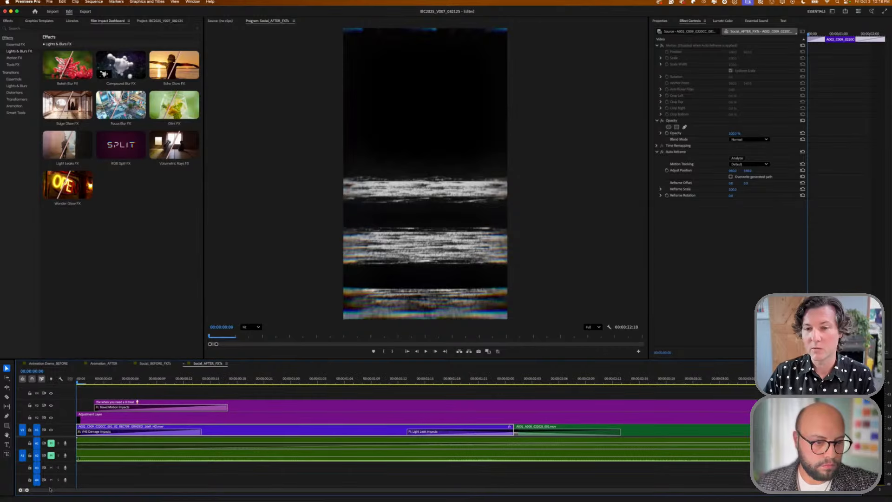
{"action": "left_click_drag", "start_coordinate": [59, 424], "coordinate": [61, 413]}
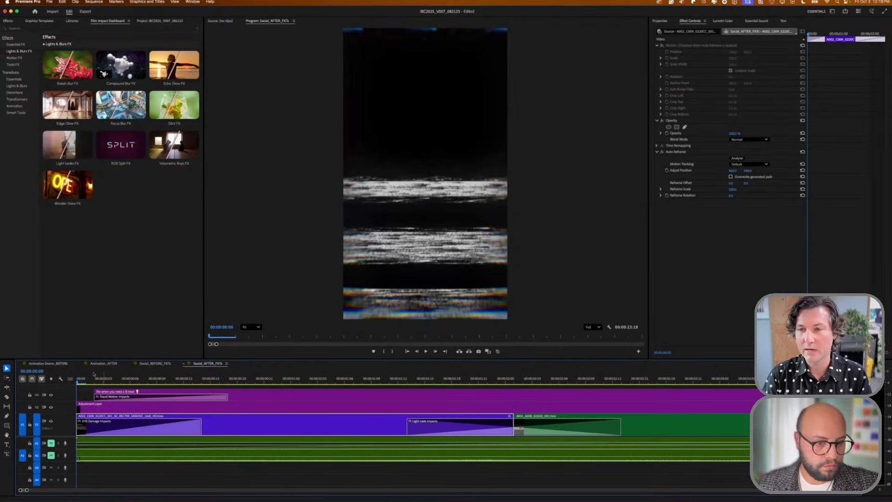
{"action": "mouse_move", "coordinate": [93, 378]}
{"action": "left_mouse_down"}
{"action": "mouse_move", "coordinate": [177, 386]}
{"action": "mouse_move", "coordinate": [78, 386]}
{"action": "mouse_move", "coordinate": [153, 385]}
{"action": "mouse_move", "coordinate": [103, 386]}
{"action": "left_mouse_up"}
{"action": "left_click", "coordinate": [113, 433]}
{"action": "left_click", "coordinate": [94, 380]}
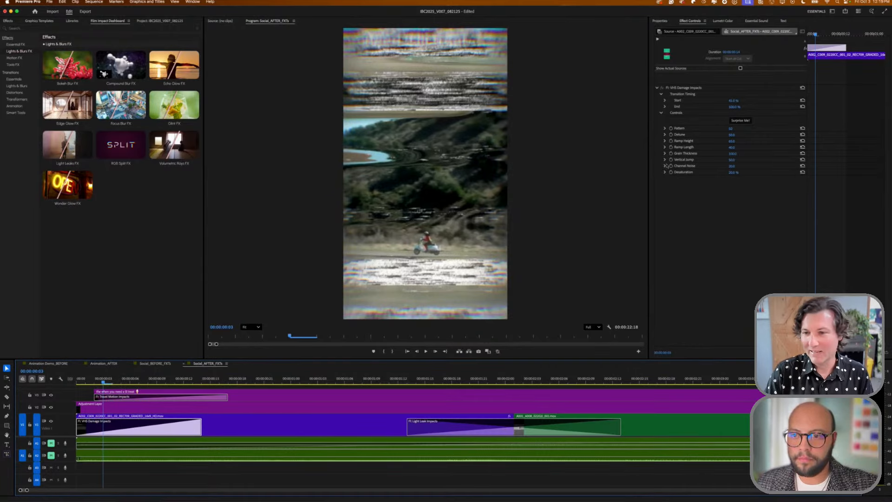
{"action": "left_click", "coordinate": [734, 122]}
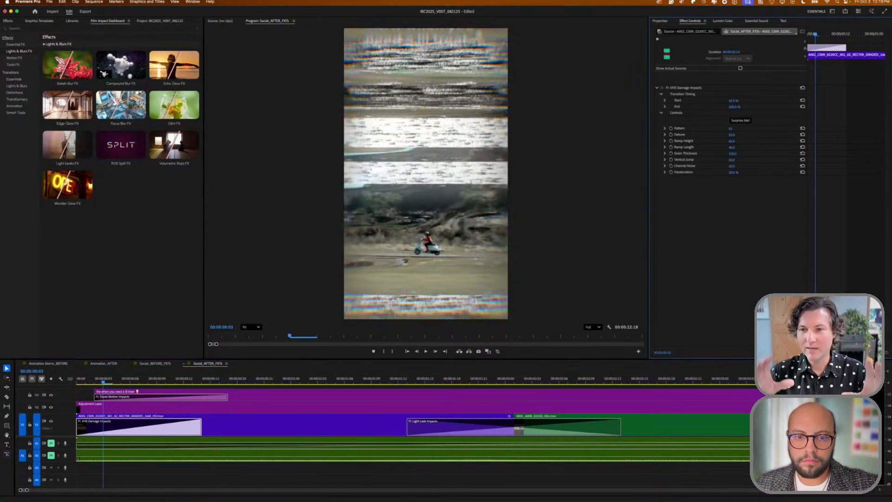
- Refine the VHS Damage Impacts transition's controls to Pattern 80, Detune 72, Ramp Height 64, Grain Thickness 28 and Vertical Jump 78
{"action": "left_click", "coordinate": [733, 122]}
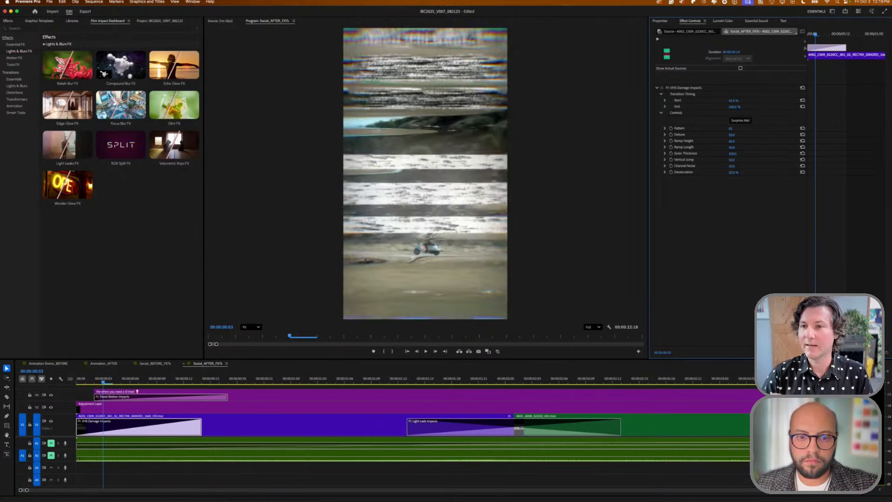
{"action": "left_click_drag", "start_coordinate": [733, 129], "coordinate": [730, 129]}
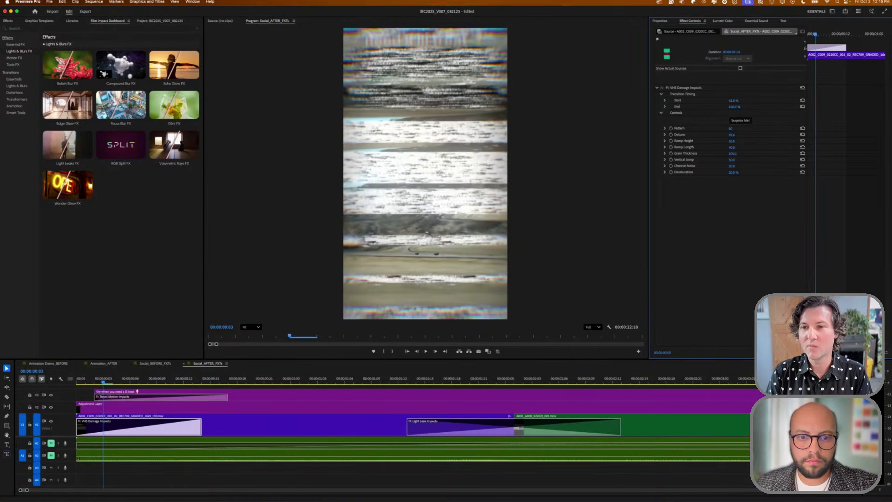
{"action": "left_click_drag", "start_coordinate": [737, 135], "coordinate": [737, 160]}
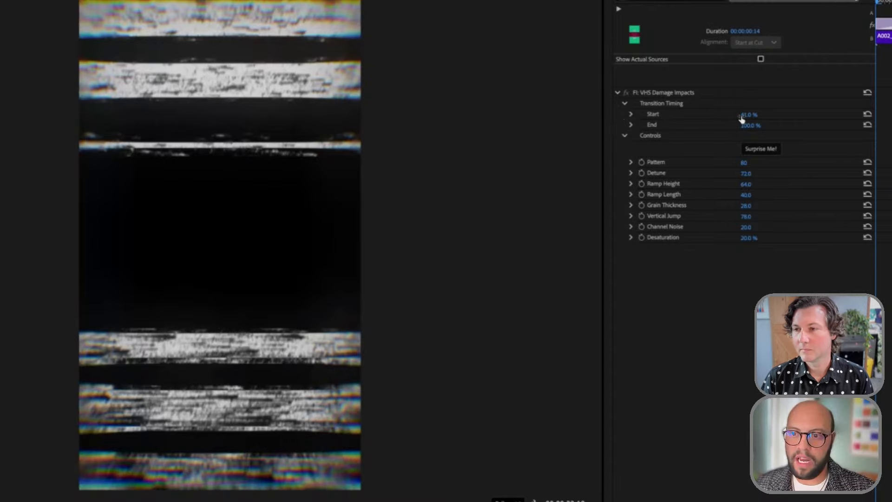
- Try Start timings of 0% and 50% on the VHS Damage Impacts transition, and settle on 47%
{"action": "left_click_drag", "start_coordinate": [744, 117], "coordinate": [725, 117]}
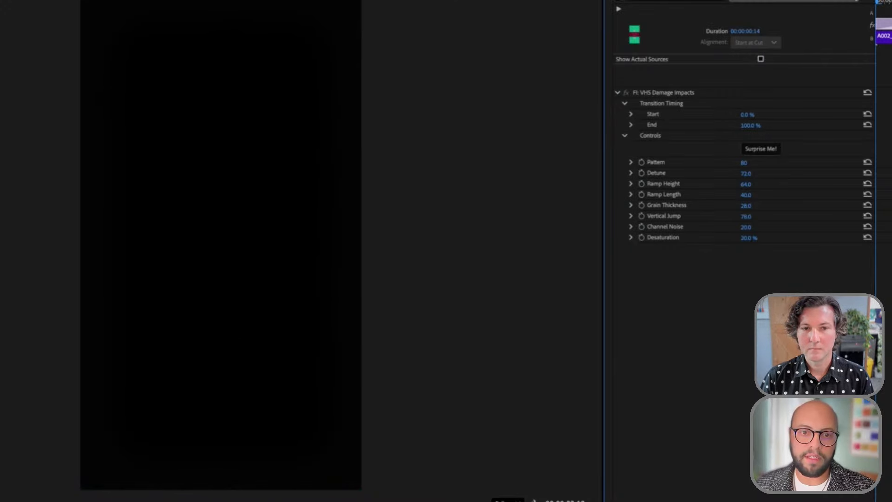
{"action": "left_click_drag", "start_coordinate": [724, 117], "coordinate": [748, 116]}
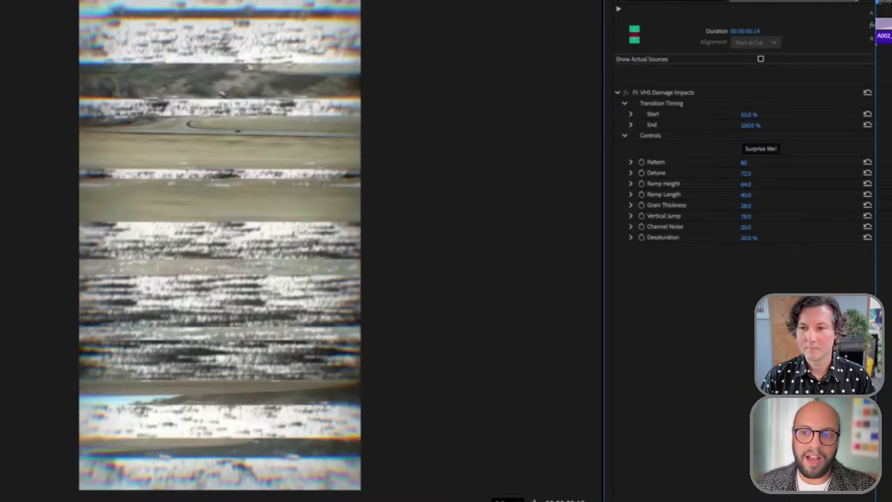
{"action": "left_click_drag", "start_coordinate": [747, 117], "coordinate": [747, 115]}
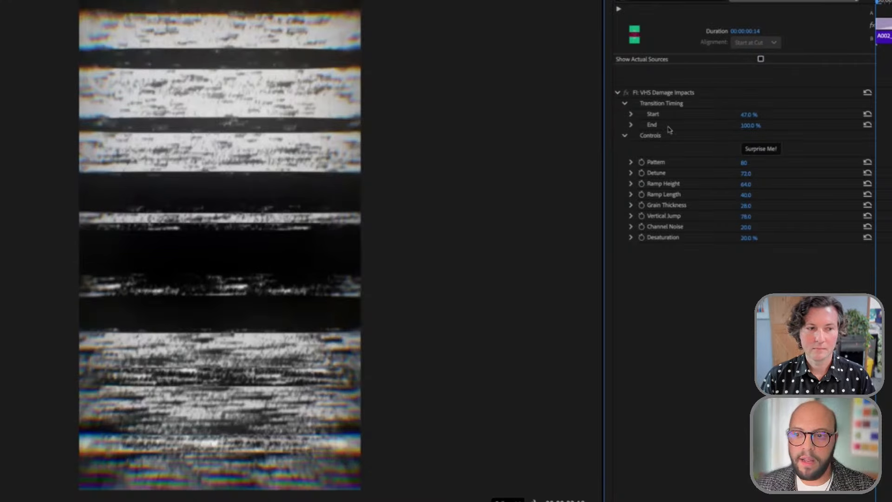
- Try a much lower End timing on the transition at 00:00:00:13, and preview it from the sequence start to 00:00:00:14
{"action": "key", "text": "space"}
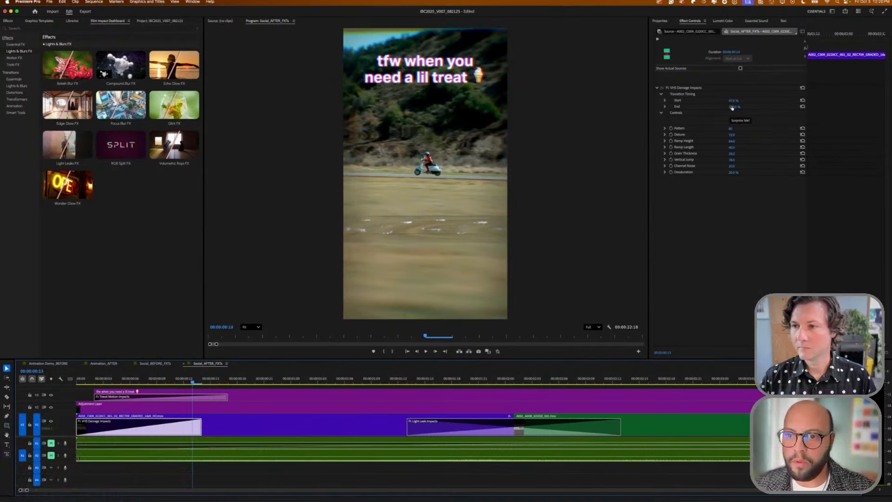
{"action": "left_click_drag", "start_coordinate": [734, 106], "coordinate": [723, 107]}
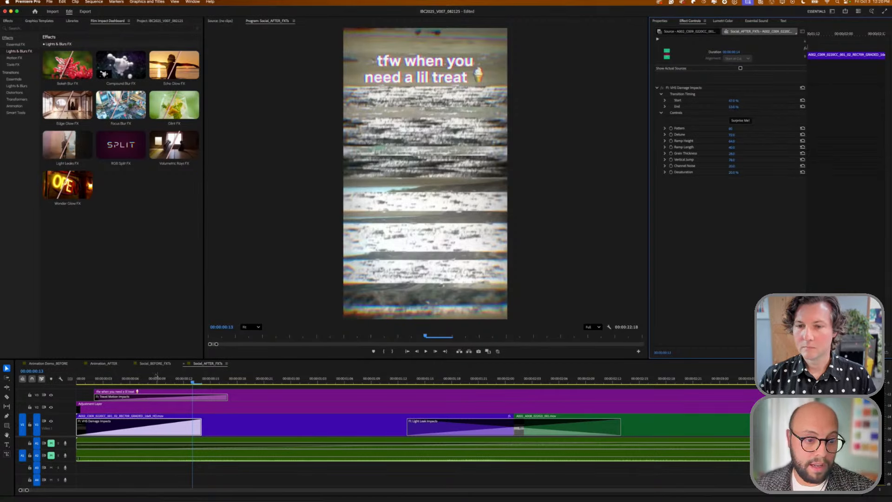
{"action": "key", "text": "Home"}
{"action": "key", "text": "space"}
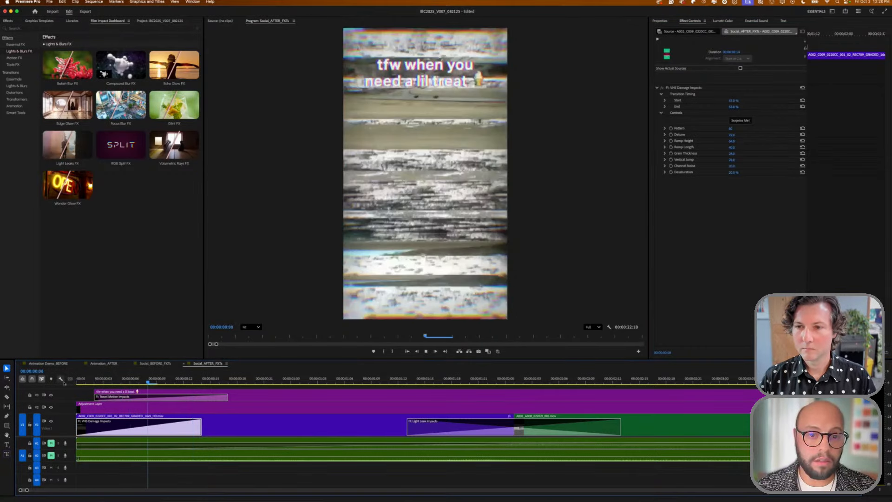
{"action": "left_click", "coordinate": [175, 380]}
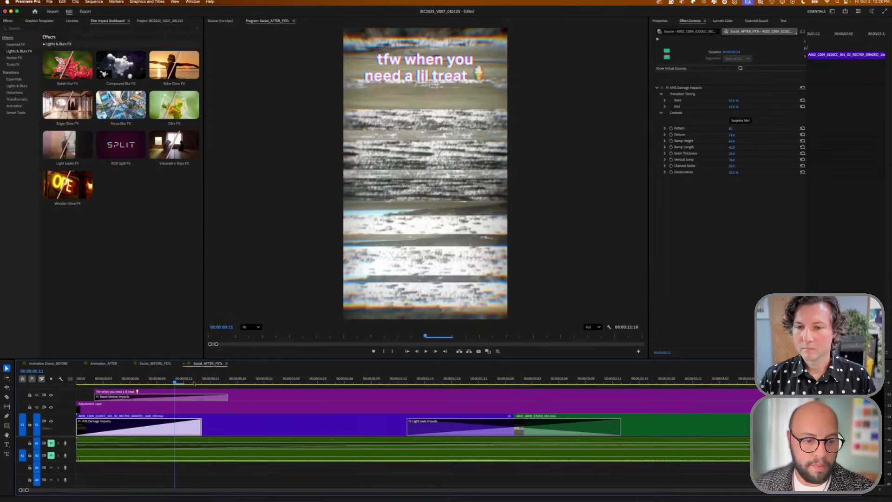
{"action": "left_click", "coordinate": [201, 381]}
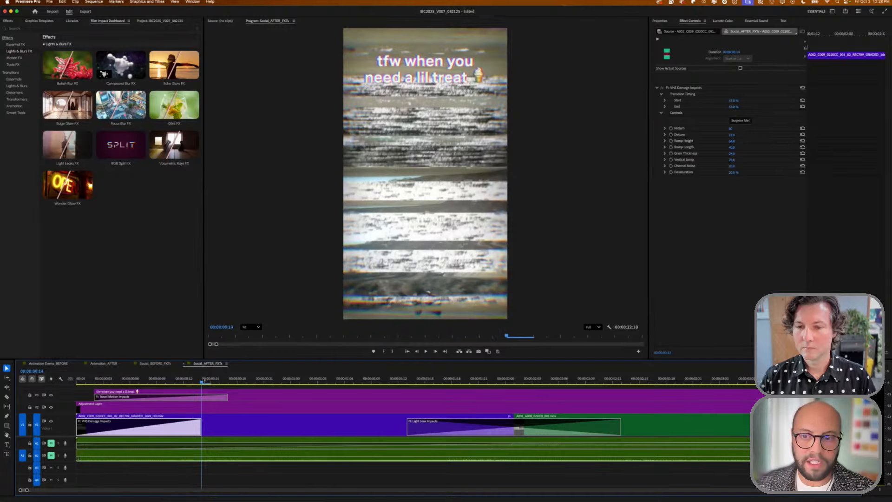
- Raise the VHS Damage Impacts transition's End timing to just below 100% and replay the transition several times from the sequence start
{"action": "left_click_drag", "start_coordinate": [730, 107], "coordinate": [748, 107]}
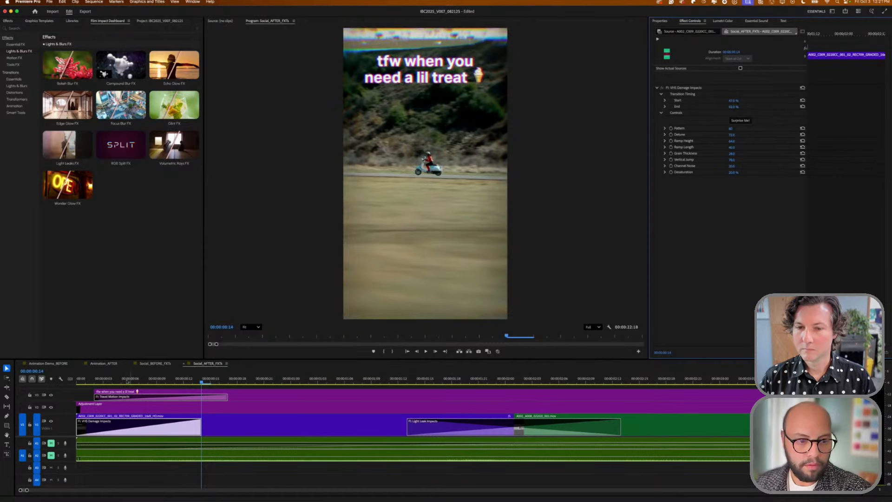
{"action": "key", "text": "space"}
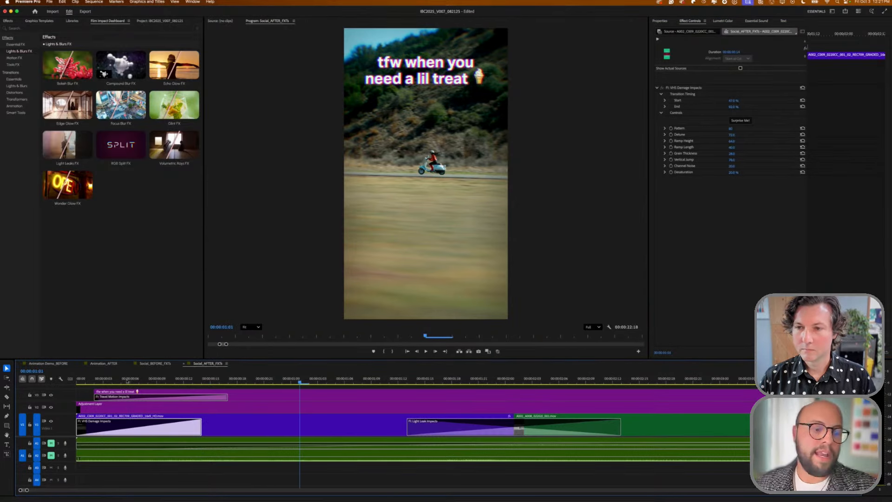
{"action": "left_click_drag", "start_coordinate": [127, 380], "coordinate": [76, 378]}
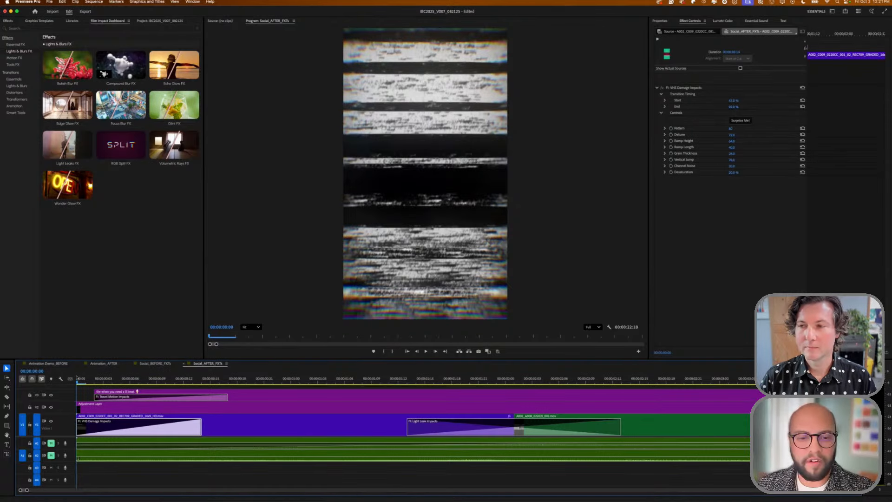
{"action": "key", "text": "space"}
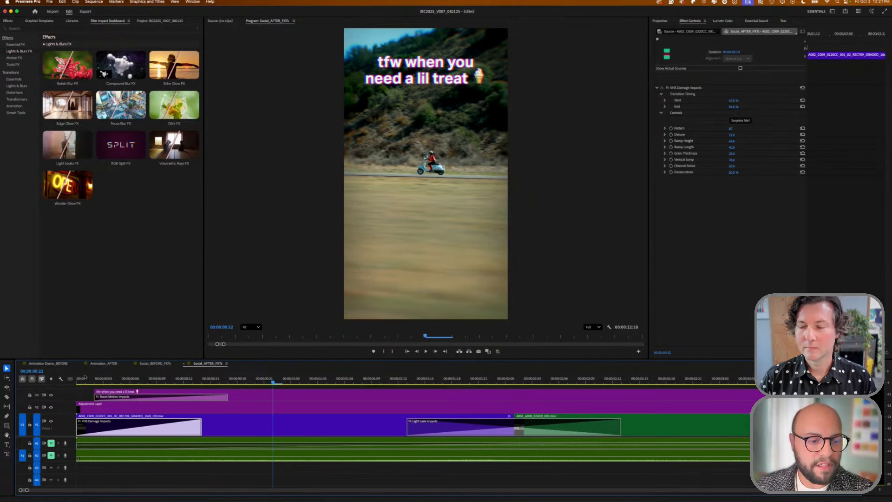
{"action": "left_click_drag", "start_coordinate": [136, 377], "coordinate": [75, 382]}
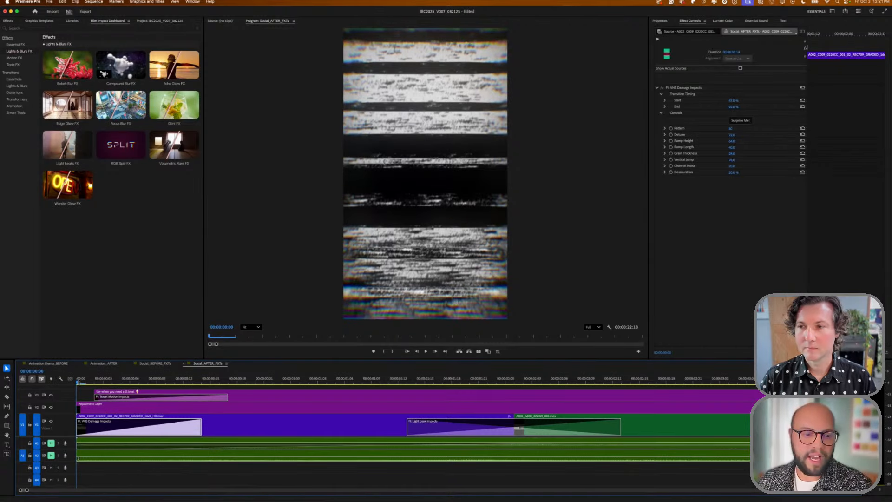
{"action": "key", "text": "space"}
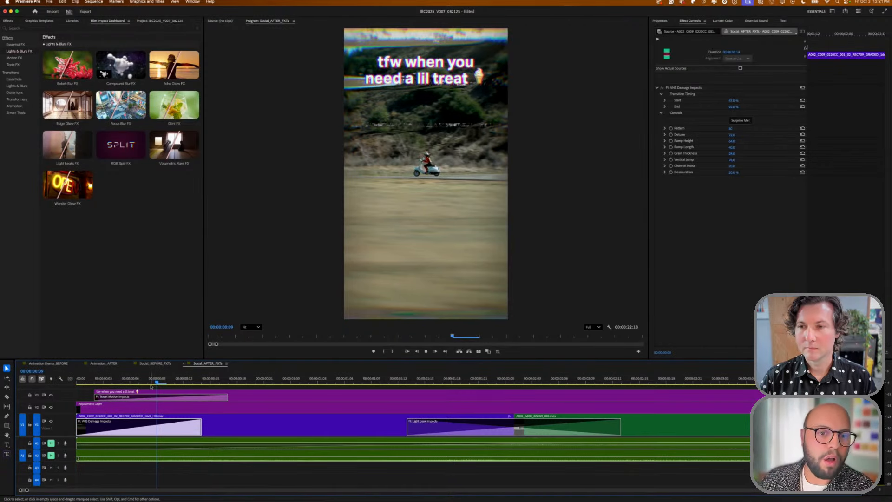
{"action": "key", "text": "space"}
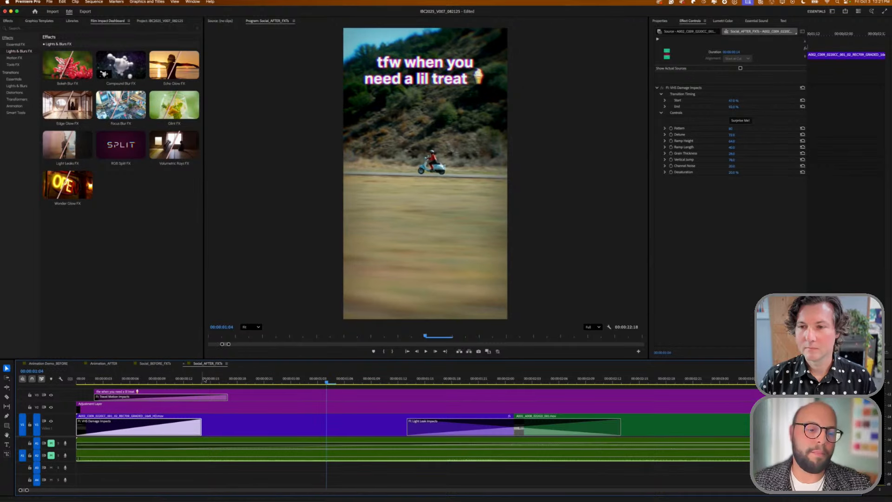
{"action": "key", "text": "j"}
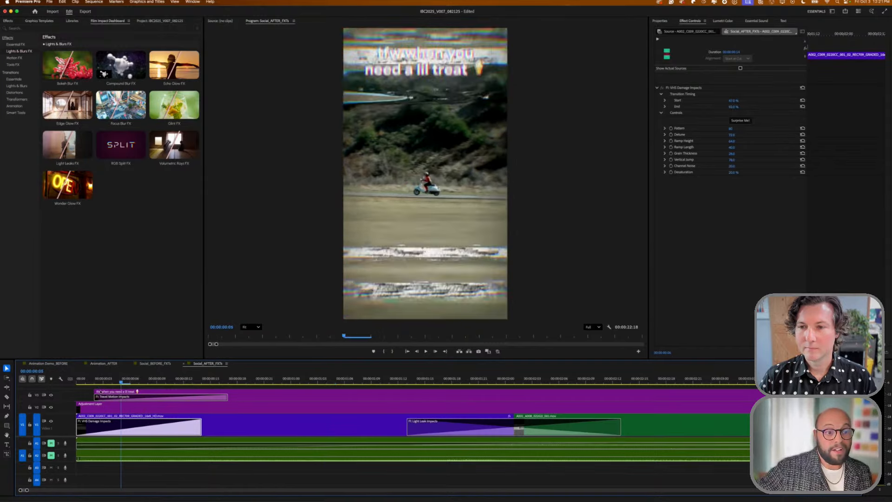
{"action": "left_click_drag", "start_coordinate": [65, 390], "coordinate": [202, 393]}
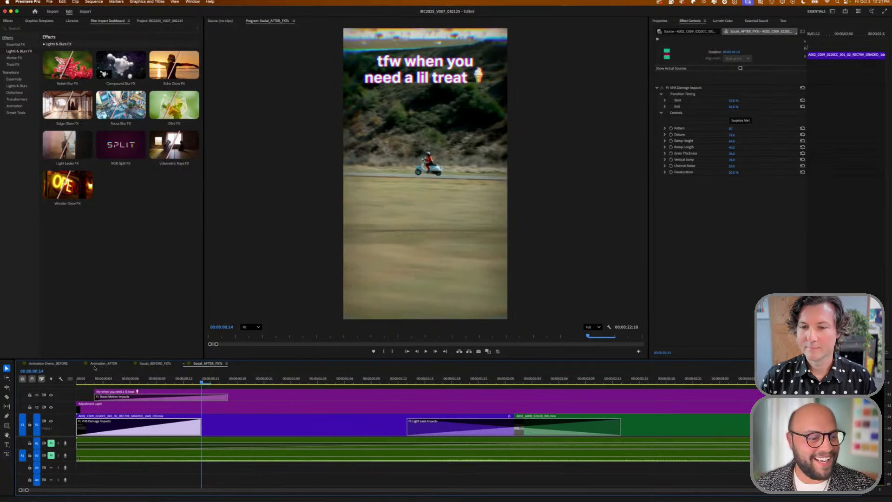
- Open the Animation Demo_BEFORE sequence and scrub through its logo clips, inspecting a Premiere icon clip near 00:00:37:20
{"action": "left_click", "coordinate": [46, 363]}
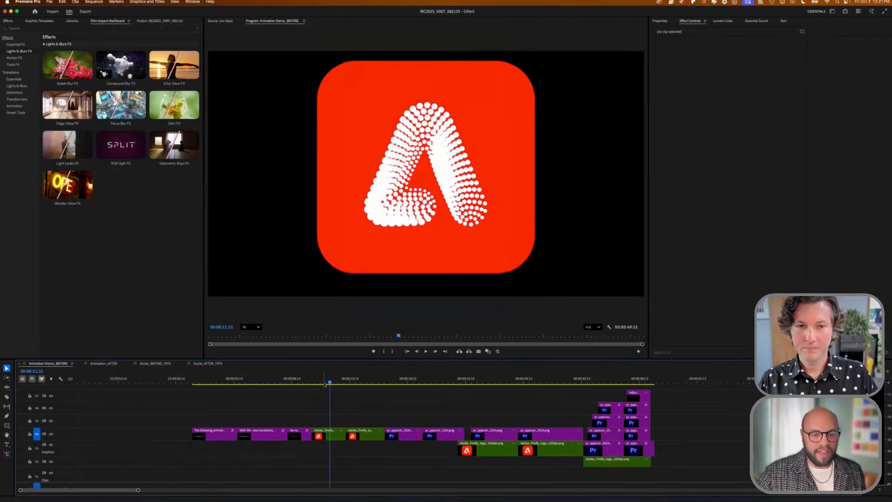
{"action": "left_click_drag", "start_coordinate": [324, 379], "coordinate": [631, 432]}
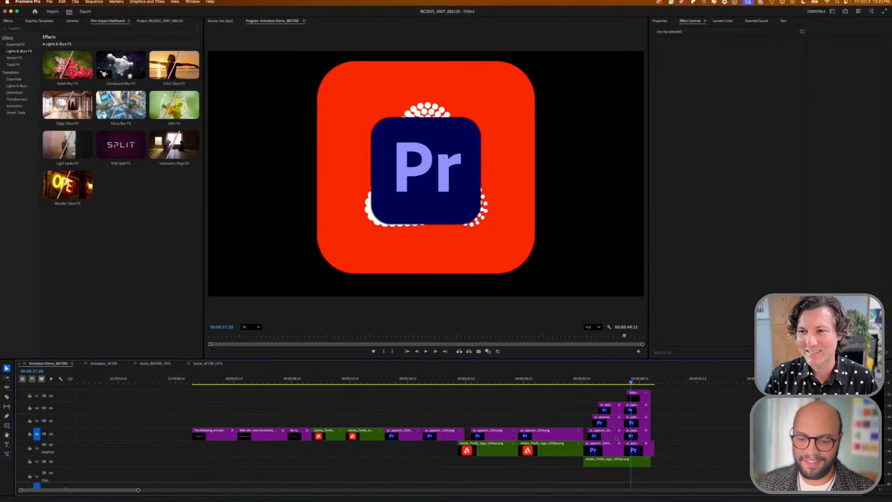
{"action": "left_click", "coordinate": [637, 449]}
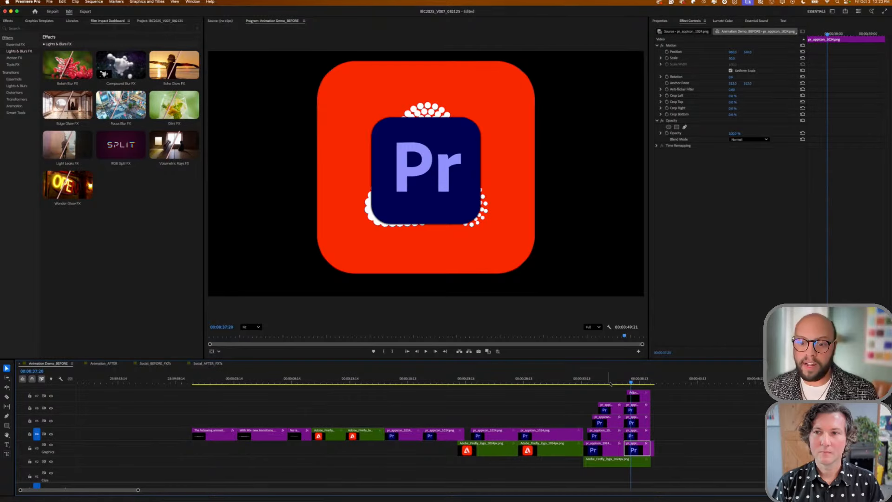
{"action": "left_click_drag", "start_coordinate": [611, 382], "coordinate": [357, 400]}
{"action": "left_click_drag", "start_coordinate": [434, 406], "coordinate": [492, 412]}
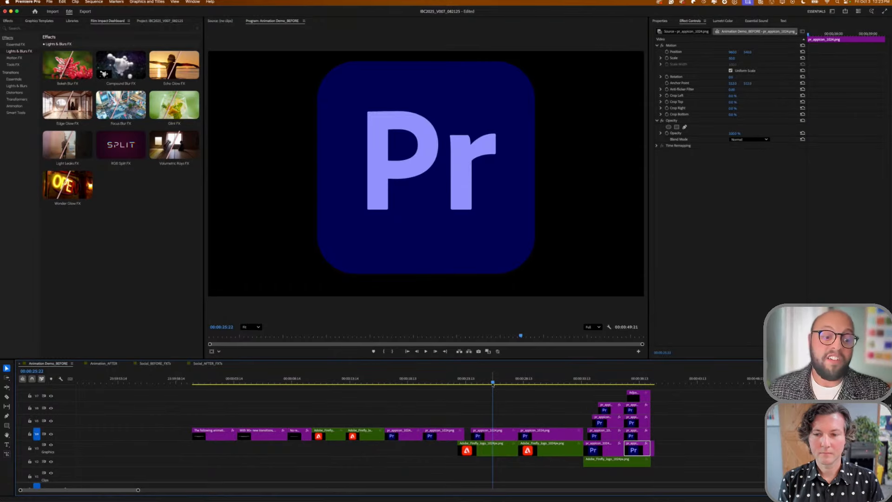
{"action": "left_click_drag", "start_coordinate": [492, 383], "coordinate": [415, 418]}
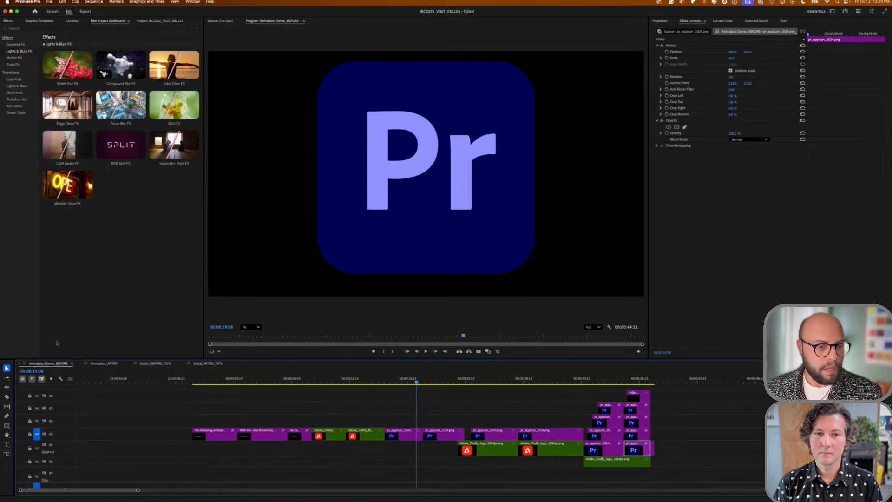
- Open the Animation_AFTER sequence, inspect the Clone FX settings on the Premiere icon clip with Light Sweep Impacts, and play the sequence through
{"action": "left_click", "coordinate": [103, 362]}
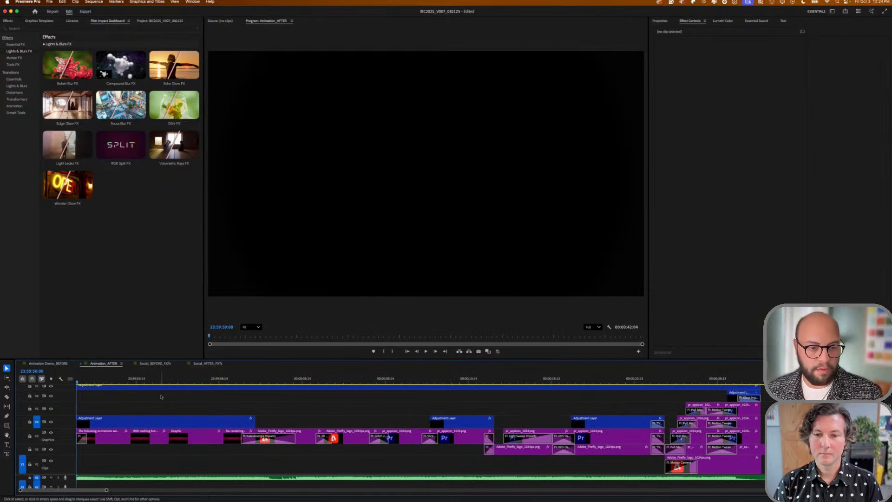
{"action": "scroll", "coordinate": [161, 398], "scroll_direction": "up", "scroll_amount": 2}
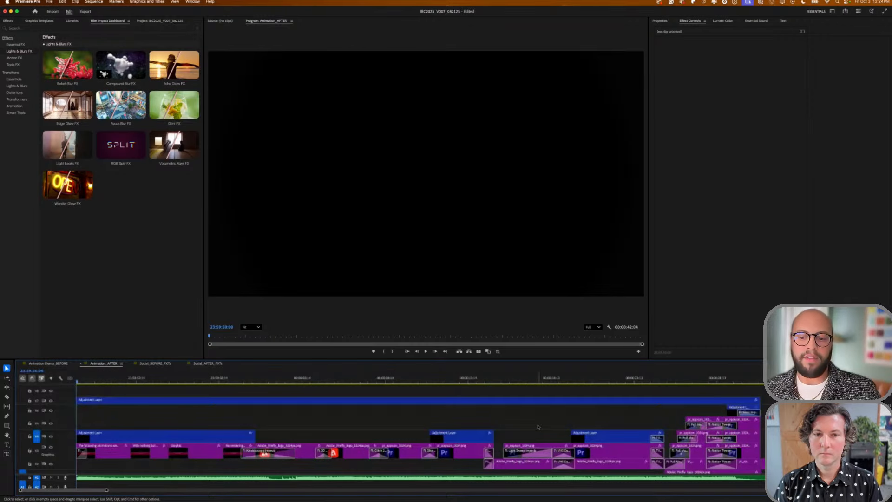
{"action": "scroll", "coordinate": [538, 426], "scroll_direction": "down", "scroll_amount": 1}
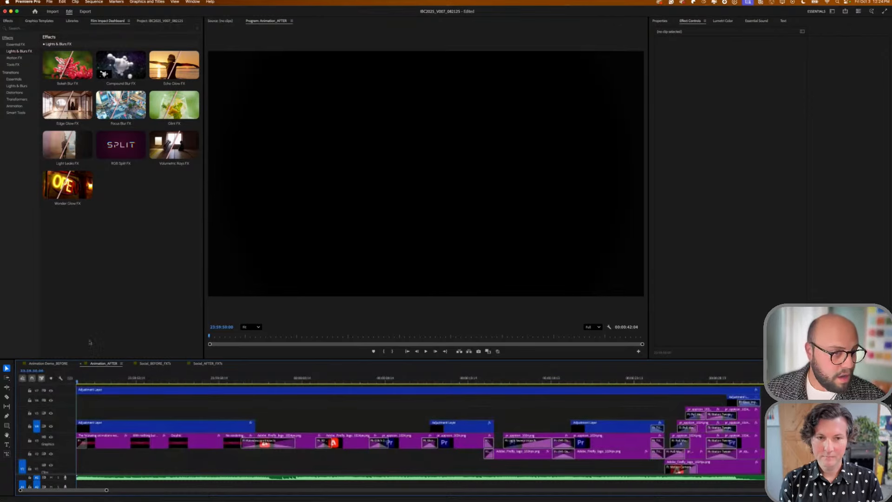
{"action": "left_click", "coordinate": [527, 439]}
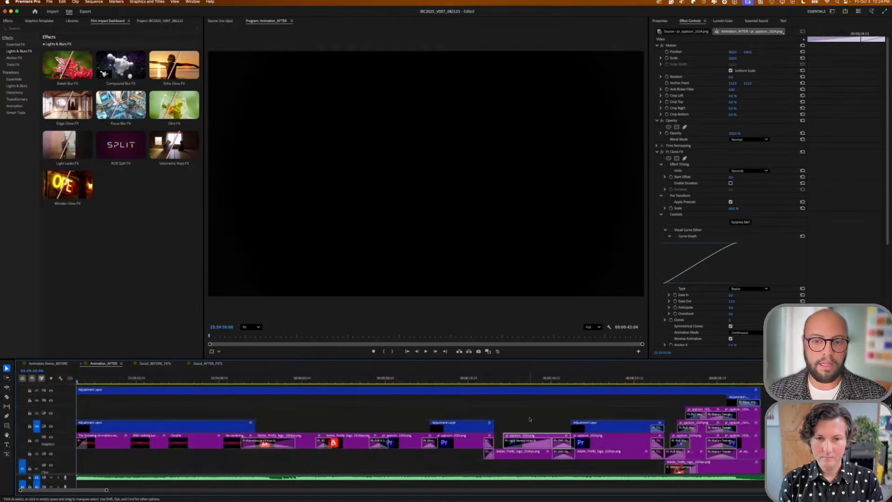
{"action": "key", "text": "space"}
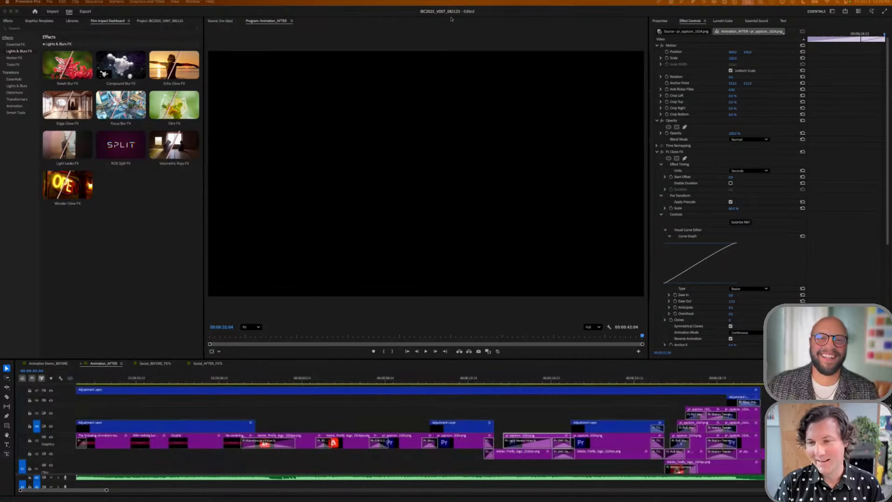
- Review the opening title cards of Animation_AFTER, from the Premiere Pro 25.5 title to the "No rendering. Real time playback." title
{"action": "left_click", "coordinate": [500, 16]}
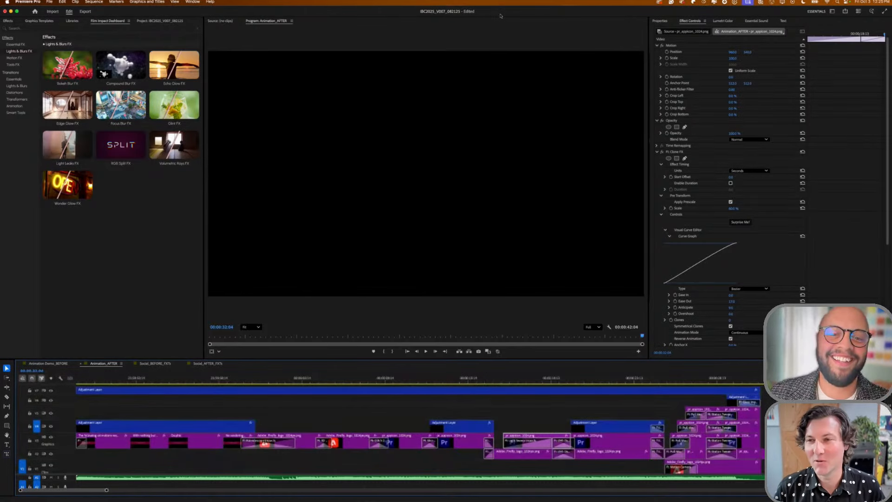
{"action": "left_click", "coordinate": [113, 381]}
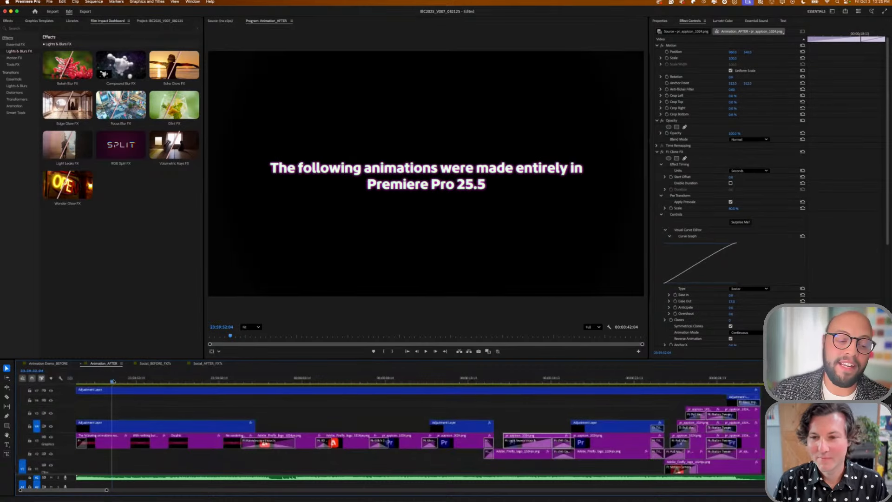
{"action": "left_click_drag", "start_coordinate": [112, 381], "coordinate": [115, 381]}
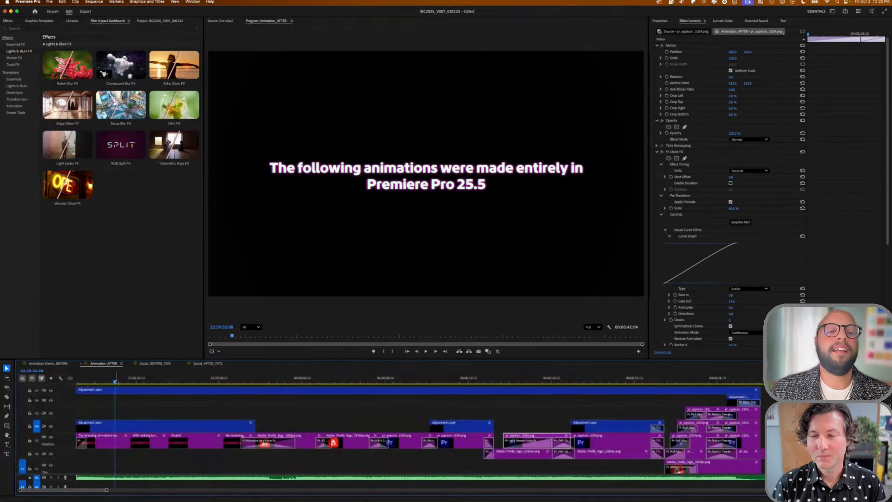
{"action": "left_click", "coordinate": [154, 380]}
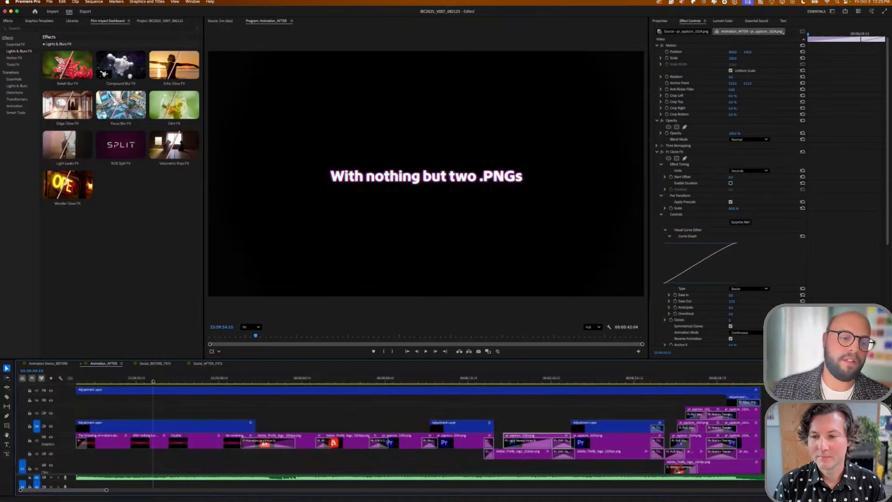
{"action": "left_click", "coordinate": [235, 382]}
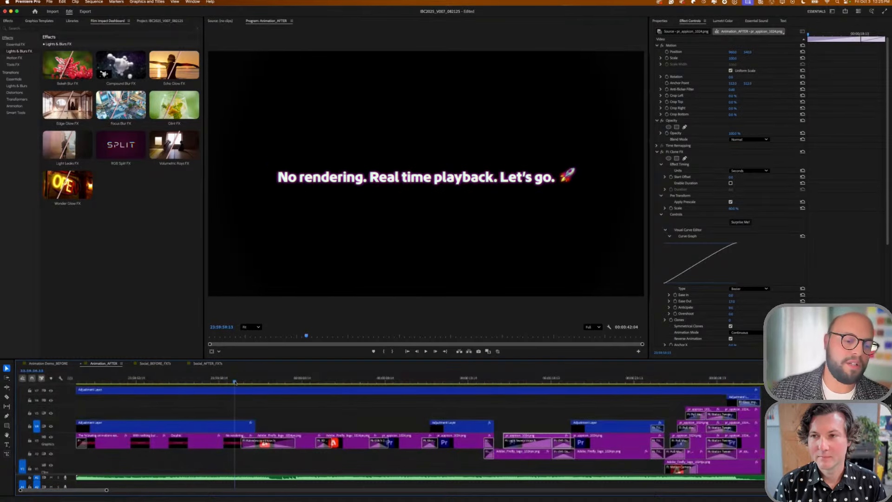
- Inspect the "With nothing but two .PNGs" title and its RGB Split FX settings, magnifying the preview before fitting the frame again
{"action": "left_click", "coordinate": [151, 381]}
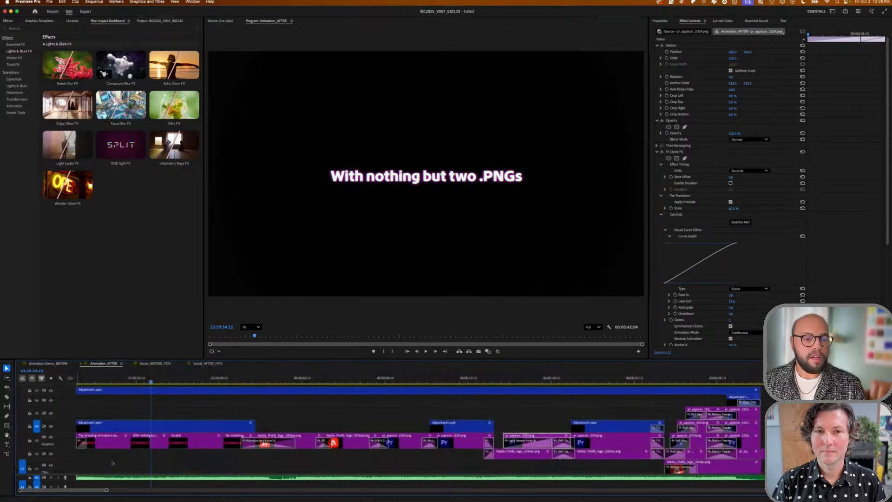
{"action": "left_click", "coordinate": [140, 443]}
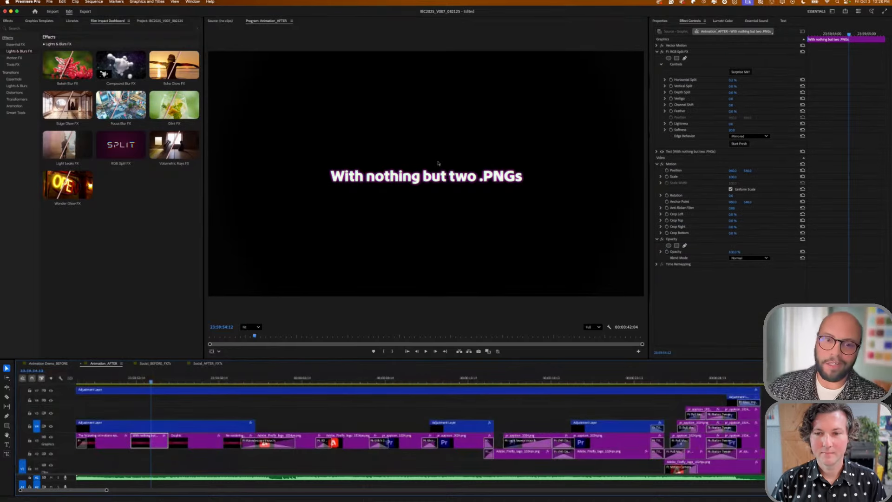
{"action": "scroll", "coordinate": [417, 176], "scroll_direction": "up", "scroll_amount": 10}
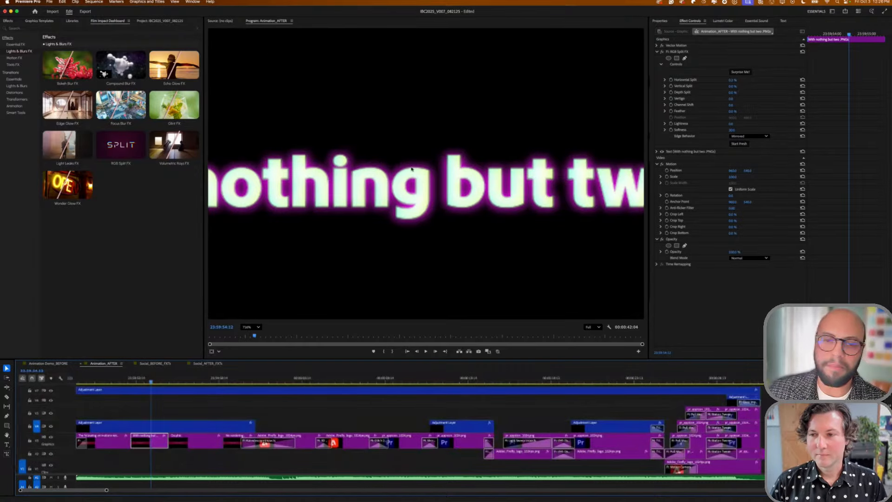
{"action": "left_click", "coordinate": [252, 327]}
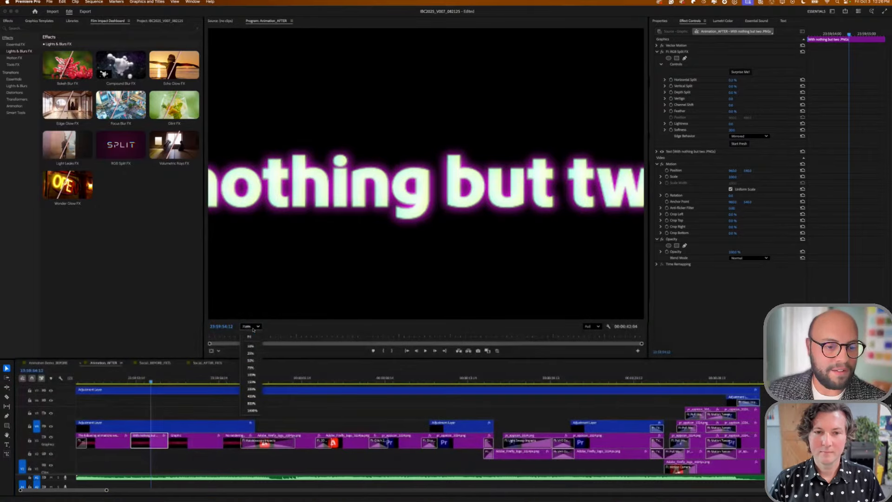
{"action": "left_click", "coordinate": [251, 337]}
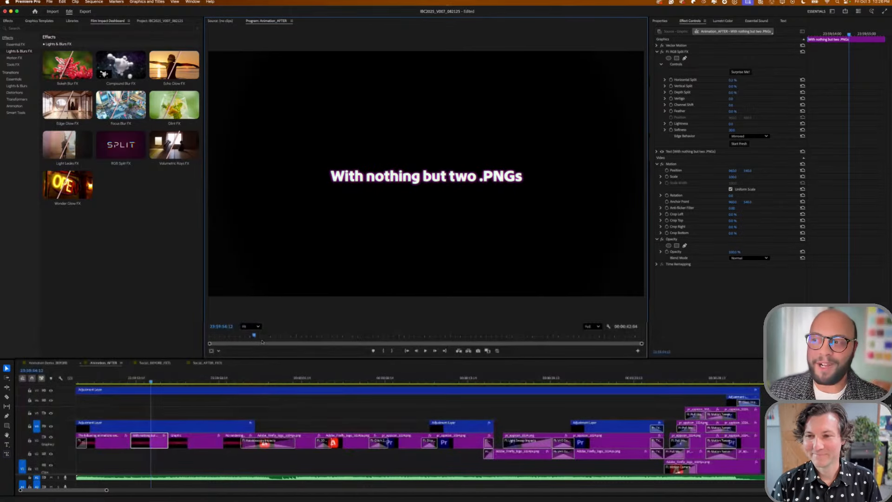
- Inspect the Grow FX settings on the adjustment layer above the opening titles and show the Motion FX effects
{"action": "left_click", "coordinate": [113, 425]}
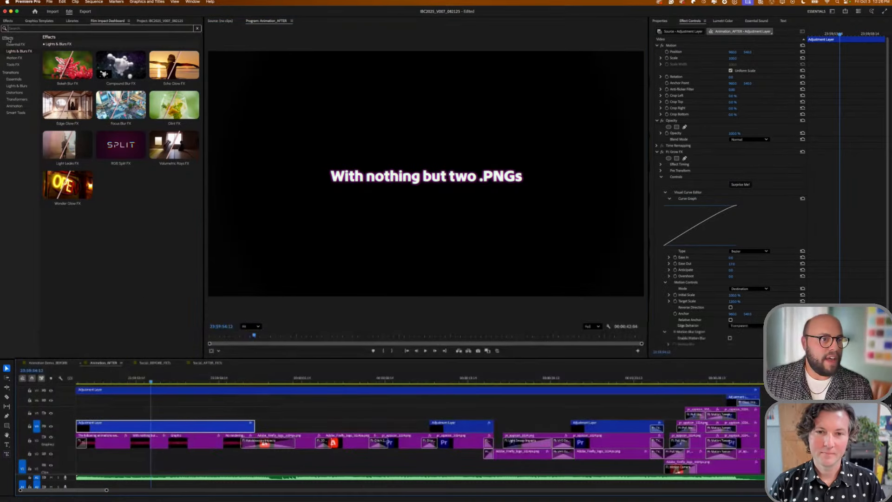
{"action": "left_click", "coordinate": [13, 58]}
{"action": "mouse_move", "coordinate": [126, 76]}
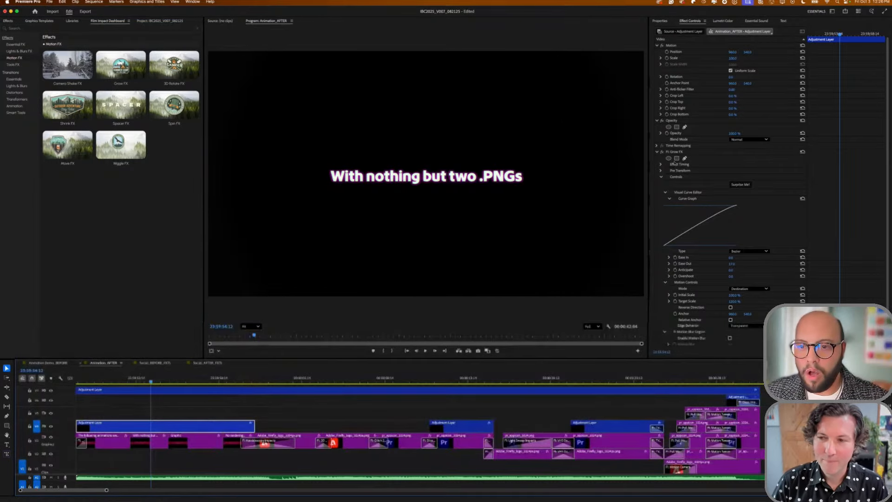
- Mute the audio track and scrub the title cards with the adjustment layer's Grow FX temporarily disabled, restoring the effect at the end
{"action": "left_click", "coordinate": [662, 152]}
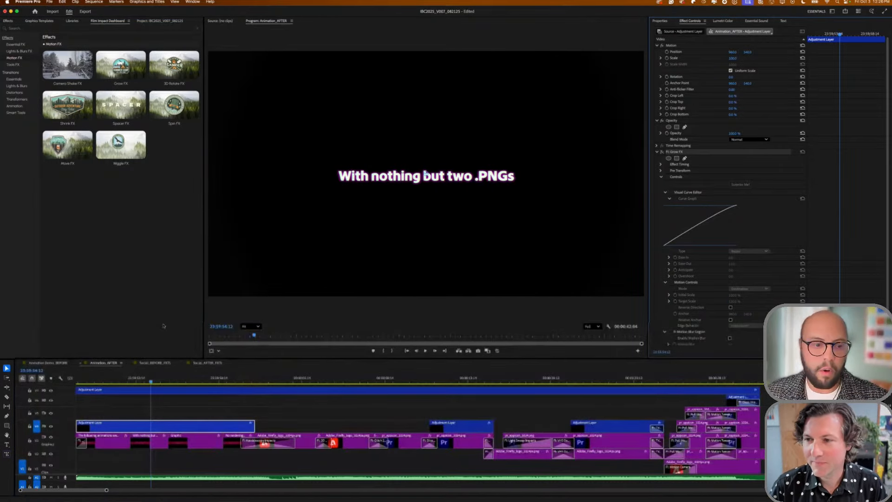
{"action": "left_click", "coordinate": [51, 477]}
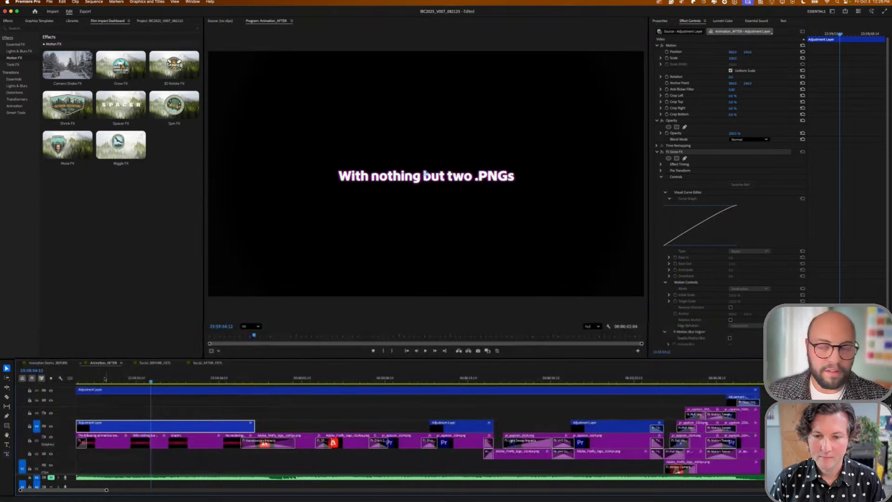
{"action": "left_click_drag", "start_coordinate": [105, 378], "coordinate": [187, 399]}
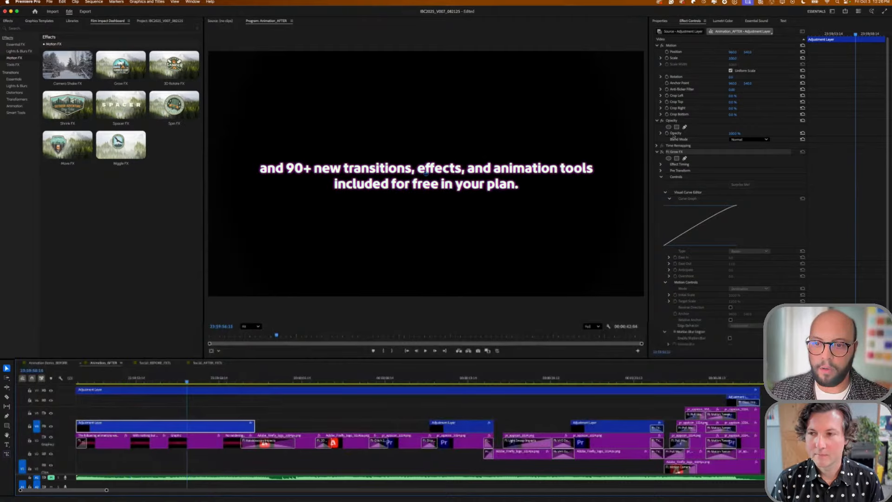
{"action": "left_click", "coordinate": [662, 152]}
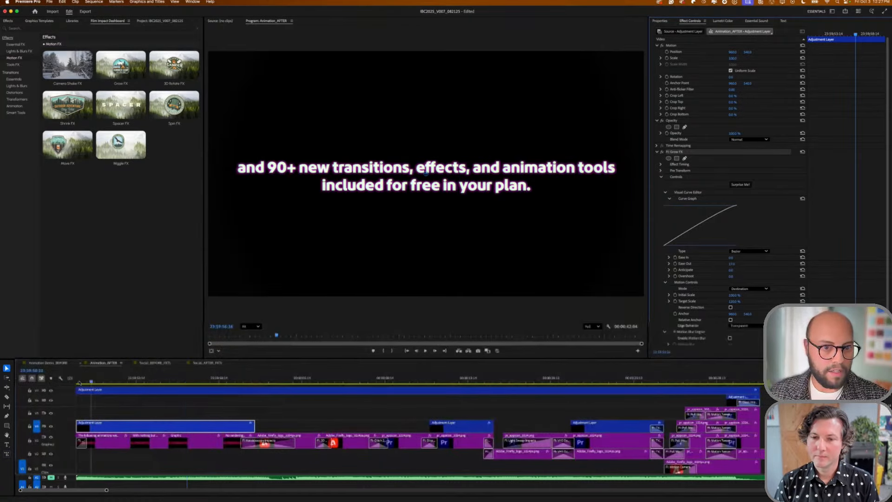
- Examine the blurred opening title up close, fit the frame again, and scrub through the title cards to "No rendering. Real time playback."
{"action": "left_click", "coordinate": [82, 380]}
{"action": "mouse_move", "coordinate": [82, 381]}
{"action": "left_mouse_down"}
{"action": "mouse_move", "coordinate": [97, 380]}
{"action": "mouse_move", "coordinate": [80, 379]}
{"action": "left_mouse_up"}
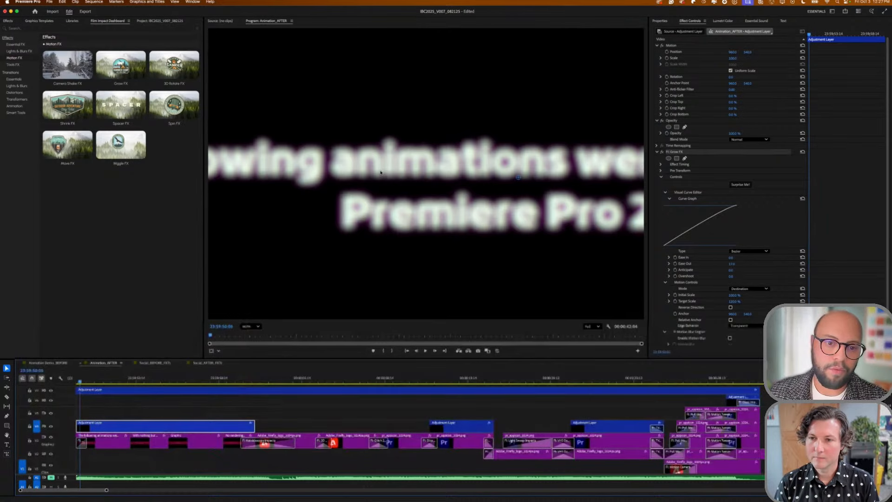
{"action": "left_click", "coordinate": [254, 327]}
{"action": "left_click", "coordinate": [259, 337]}
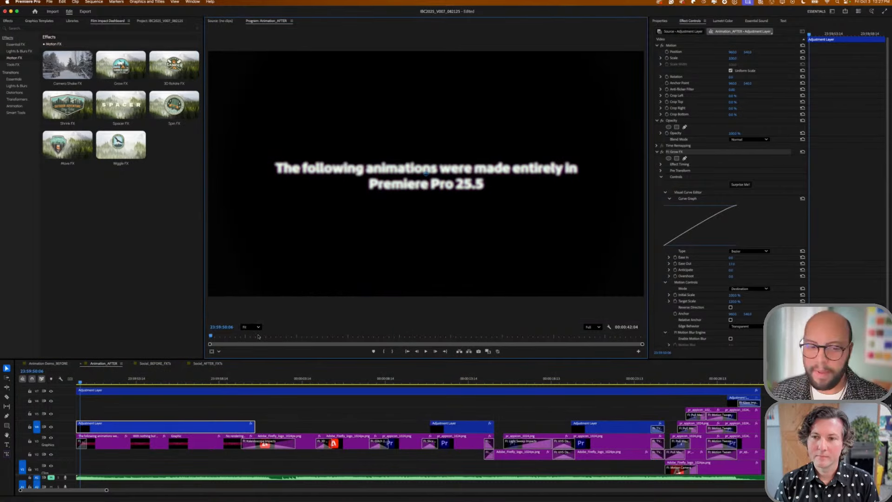
{"action": "left_click_drag", "start_coordinate": [163, 378], "coordinate": [241, 389]}
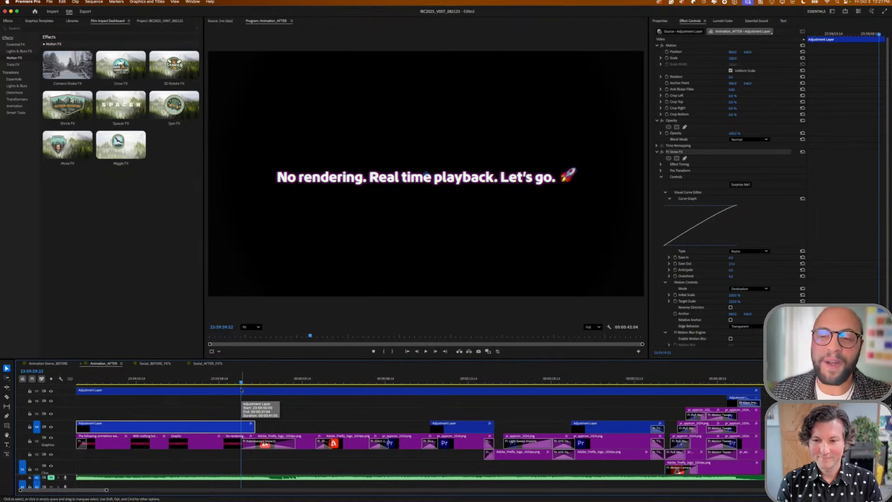
- Select the Kaleidoscope Impacts transition after the opening titles, play it, and step through its frames to about 00:00:02:05
{"action": "left_click", "coordinate": [268, 446]}
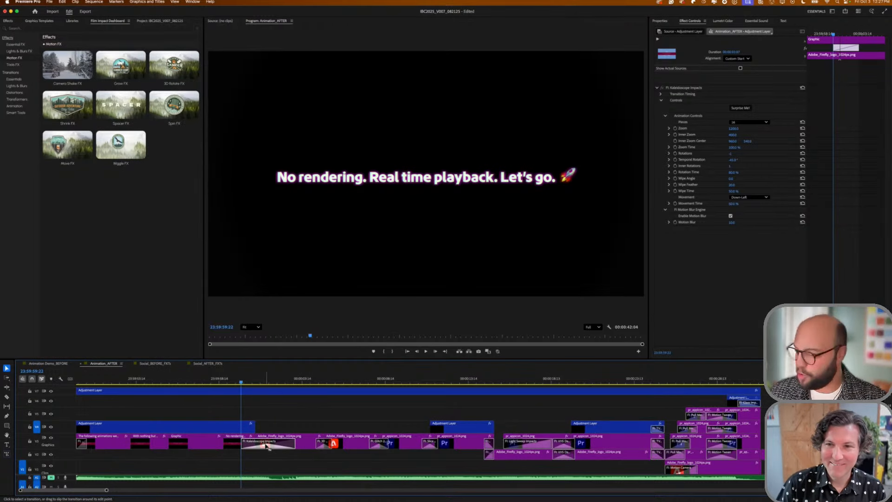
{"action": "key", "text": "space"}
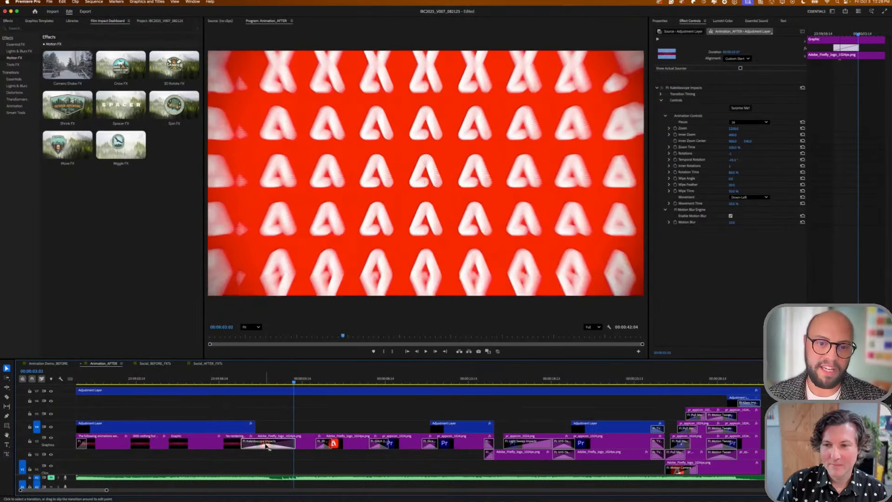
{"action": "key", "text": "Left"}
{"action": "key", "text": "Left"}
{"action": "key", "text": "Left"}
{"action": "key", "text": "Left"}
{"action": "key", "text": "Left"}
{"action": "key", "text": "Left"}
{"action": "key", "text": "Left"}
{"action": "key", "text": "Left"}
{"action": "key", "text": "Left"}
{"action": "key", "text": "Left"}
{"action": "key", "text": "Left"}
{"action": "key", "text": "Left"}
{"action": "key", "text": "Left"}
{"action": "key", "text": "Left"}
{"action": "key", "text": "Left"}
{"action": "key", "text": "Left"}
{"action": "key", "text": "Left"}
{"action": "key", "text": "Left"}
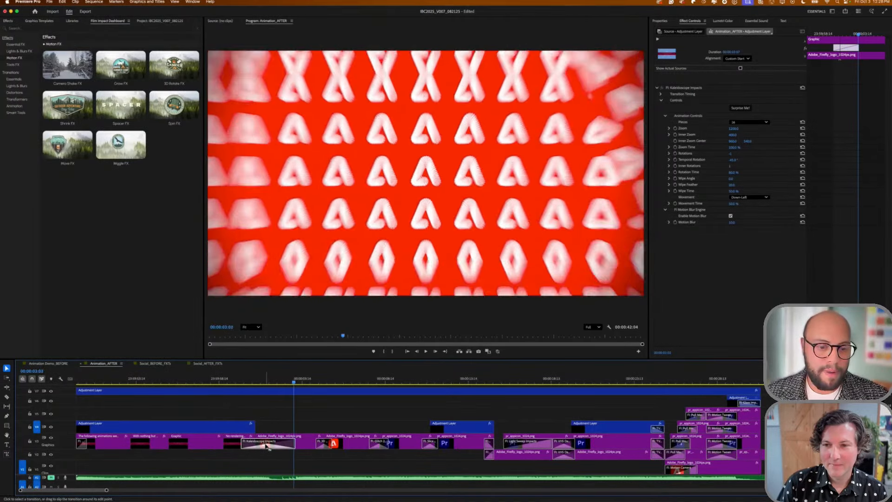
{"action": "key", "text": "Left"}
{"action": "key", "text": "Left"}
{"action": "key", "text": "Left"}
{"action": "key", "text": "Left"}
{"action": "key", "text": "Left"}
{"action": "key", "text": "Left"}
{"action": "key", "text": "Left"}
{"action": "key", "text": "Left"}
{"action": "key", "text": "Left"}
{"action": "key", "text": "Left"}
{"action": "key", "text": "Left"}
{"action": "key", "text": "Left"}
{"action": "key", "text": "Left"}
{"action": "key", "text": "Left"}
{"action": "key", "text": "Left"}
{"action": "key", "text": "Left"}
{"action": "key", "text": "Left"}
{"action": "key", "text": "Left"}
{"action": "key", "text": "Left"}
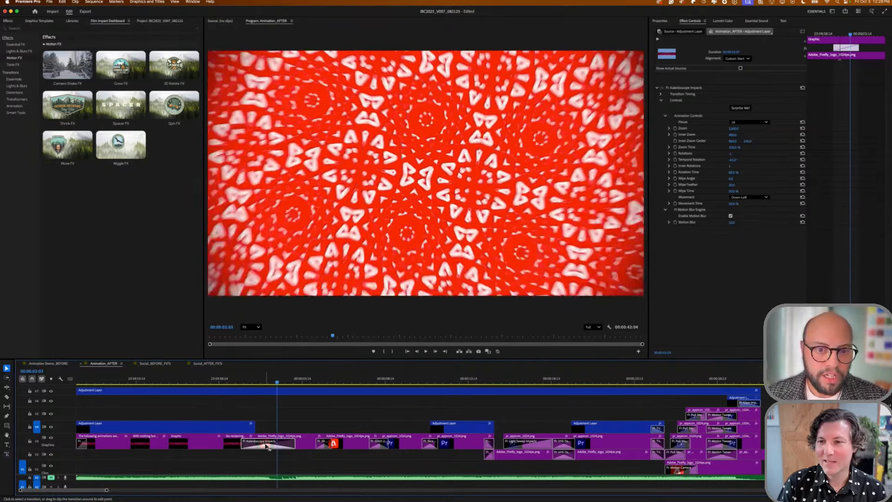
{"action": "key", "text": "Right"}
{"action": "key", "text": "Right"}
{"action": "key", "text": "Right"}
{"action": "key", "text": "Right"}
{"action": "key", "text": "Right"}
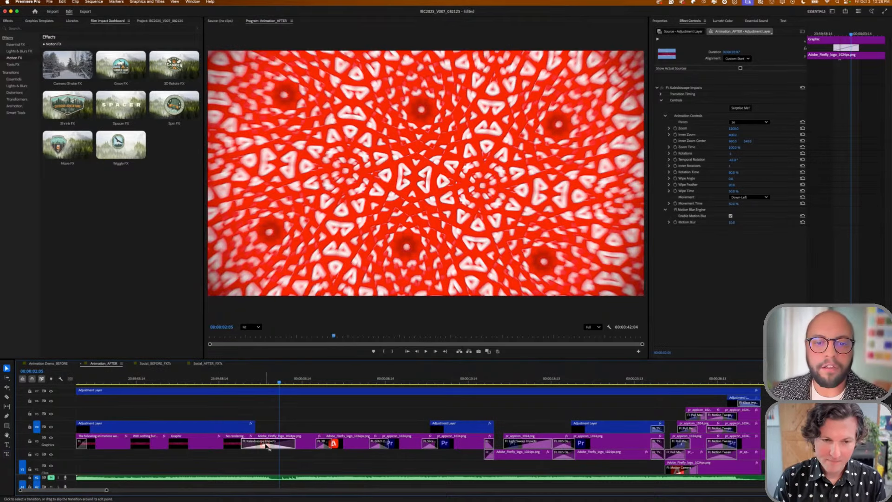
- Magnify the kaleidoscope frame to examine its motion blur detail, and fit the frame in the preview again
{"action": "scroll", "coordinate": [432, 171], "scroll_direction": "up", "scroll_amount": 5}
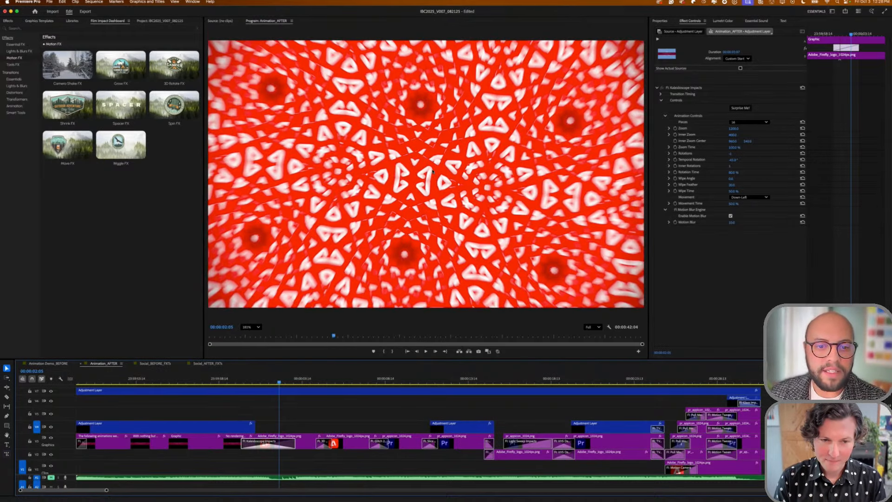
{"action": "scroll", "coordinate": [229, 262], "scroll_direction": "up", "scroll_amount": 2}
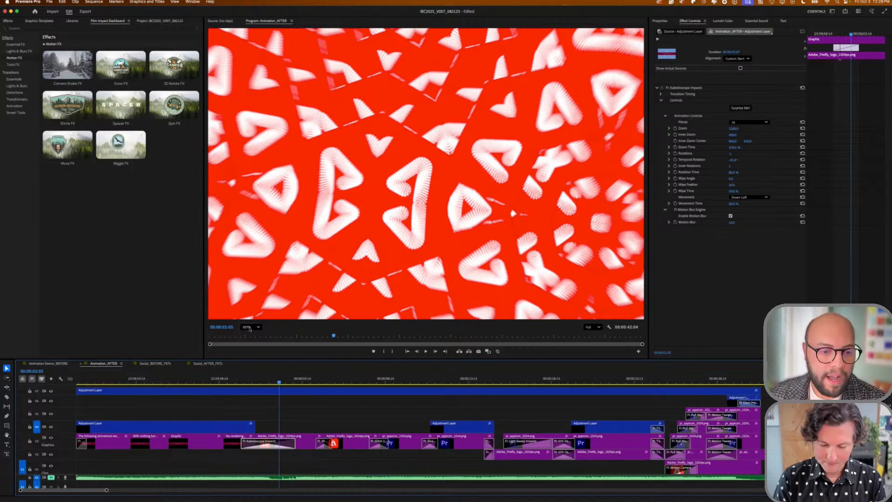
{"action": "left_click", "coordinate": [249, 327]}
{"action": "left_click", "coordinate": [251, 336]}
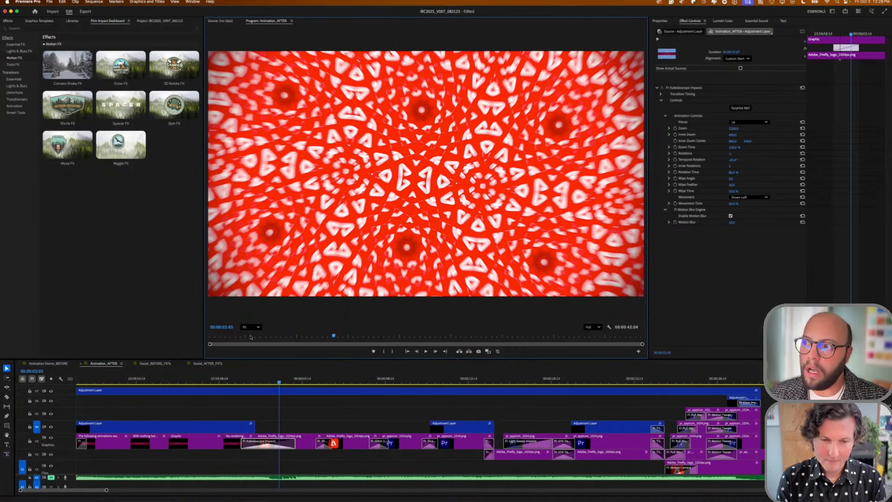
- Replay the Kaleidoscope Impacts transition, park at 00:00:01:22, and randomize its settings several times with Surprise Me
{"action": "left_click", "coordinate": [248, 382]}
{"action": "key", "text": "space"}
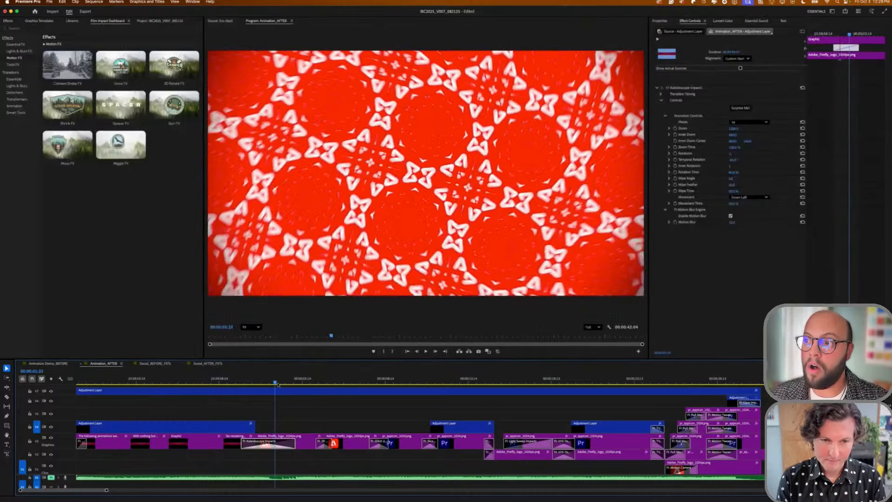
{"action": "mouse_move", "coordinate": [278, 385]}
{"action": "left_mouse_down"}
{"action": "mouse_move", "coordinate": [262, 384]}
{"action": "mouse_move", "coordinate": [274, 384]}
{"action": "left_mouse_up"}
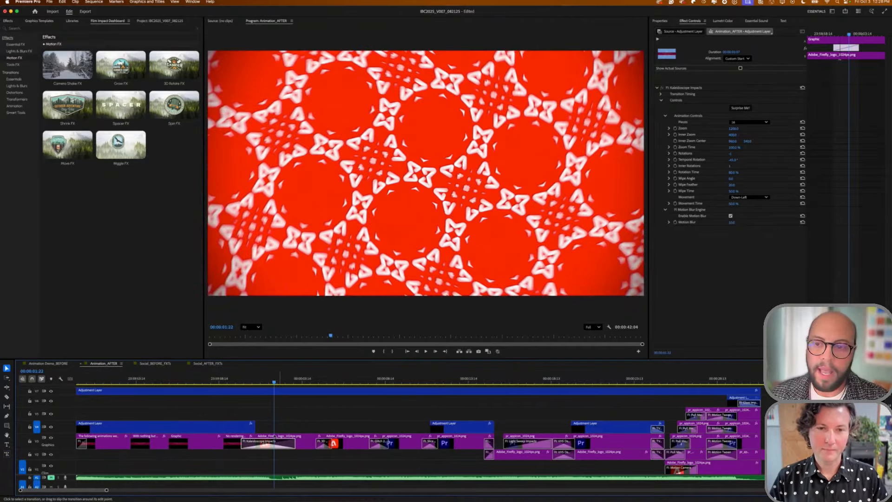
{"action": "left_click", "coordinate": [738, 108]}
{"action": "left_click", "coordinate": [739, 108]}
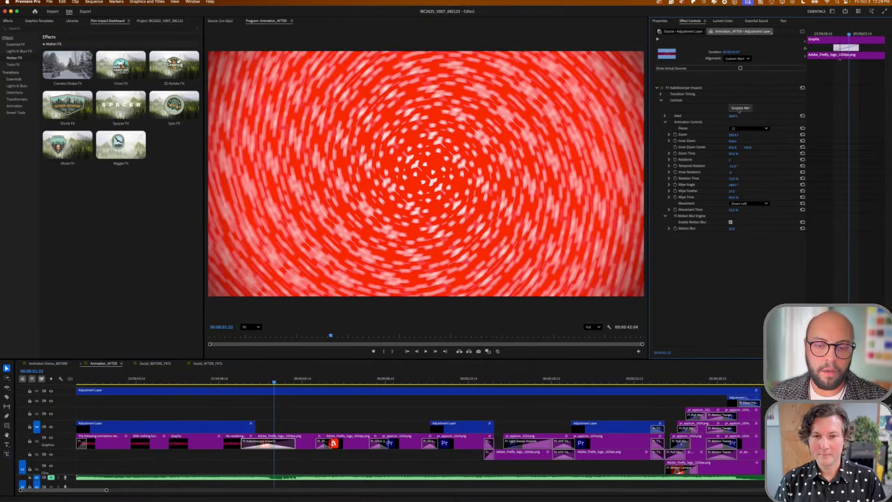
{"action": "left_click", "coordinate": [739, 108]}
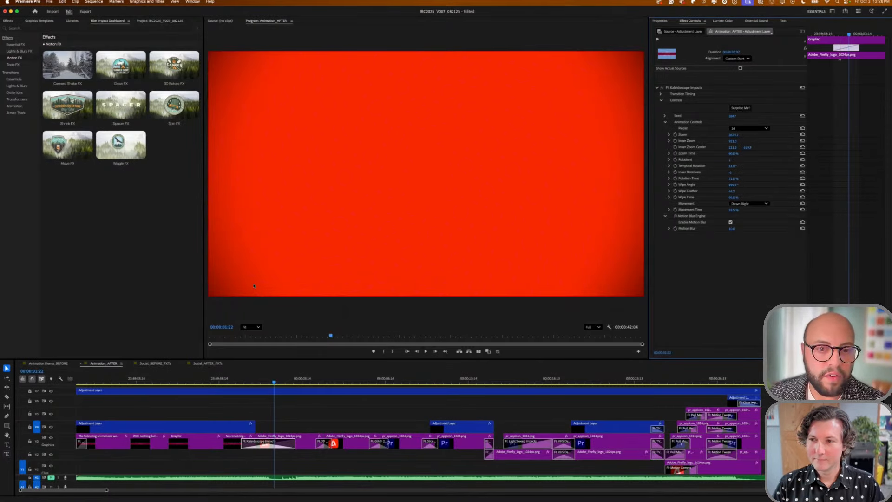
- Magnify the randomized kaleidoscope frame to examine its tiny pattern, and restore the fitted preview
{"action": "scroll", "coordinate": [417, 158], "scroll_direction": "up", "scroll_amount": 5}
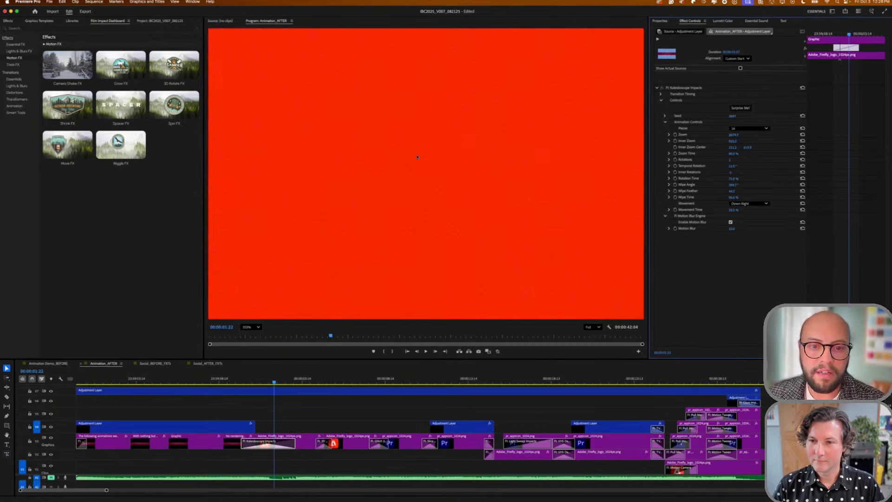
{"action": "scroll", "coordinate": [417, 157], "scroll_direction": "up", "scroll_amount": 5}
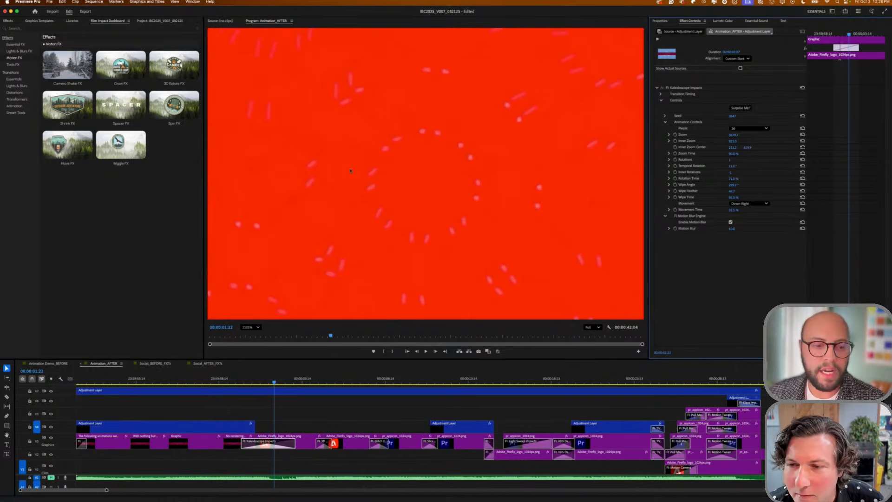
{"action": "left_click", "coordinate": [250, 326]}
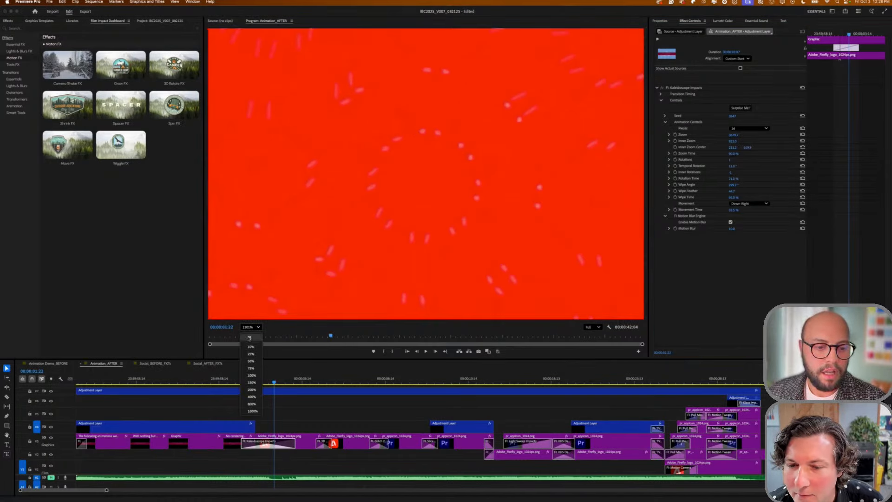
{"action": "left_click", "coordinate": [250, 337]}
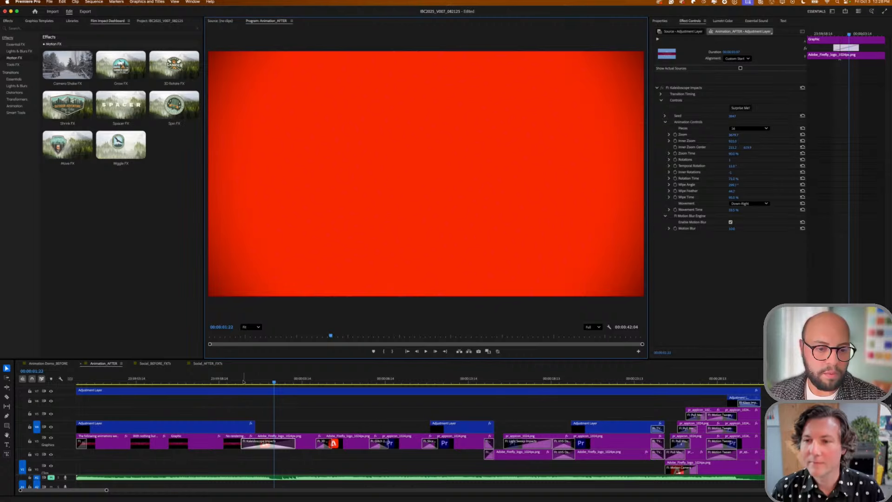
- Review the randomized Kaleidoscope Impacts transition at its start and end, and play it through from the last title card
{"action": "left_click", "coordinate": [242, 382]}
{"action": "mouse_move", "coordinate": [245, 381]}
{"action": "left_mouse_down"}
{"action": "mouse_move", "coordinate": [294, 381]}
{"action": "mouse_move", "coordinate": [240, 383]}
{"action": "left_mouse_up"}
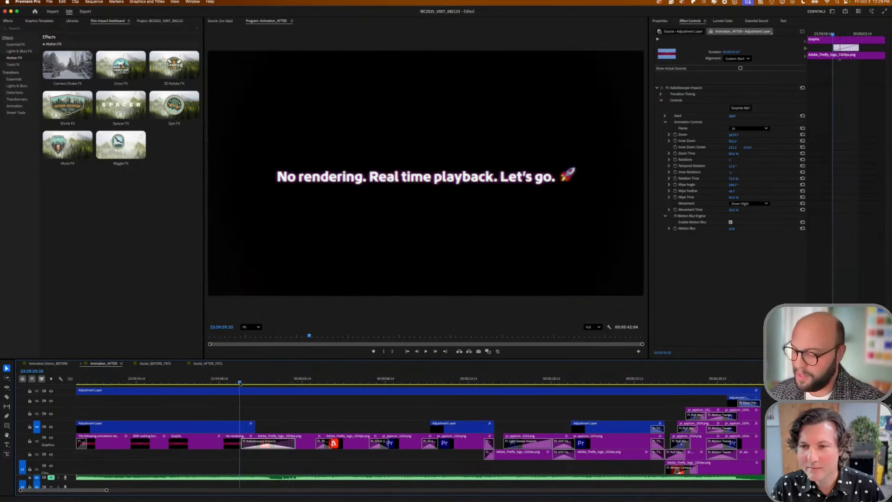
{"action": "left_click", "coordinate": [295, 380]}
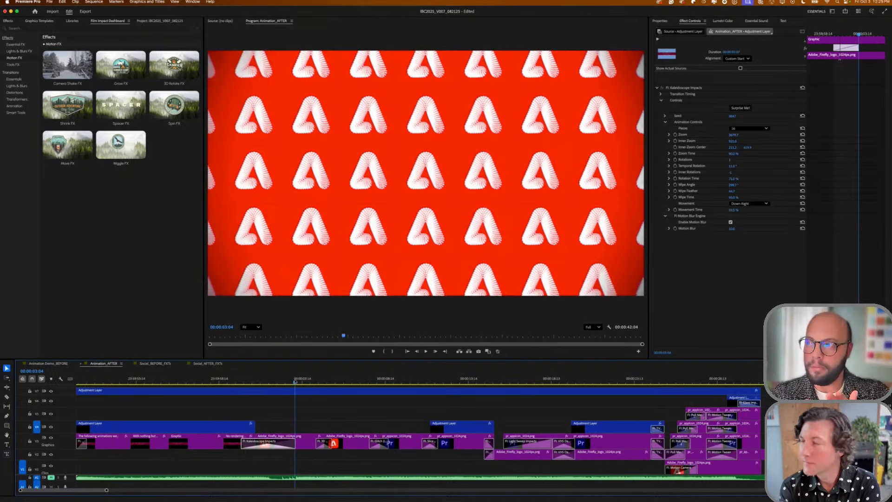
{"action": "left_click", "coordinate": [242, 380]}
{"action": "key", "text": "space"}
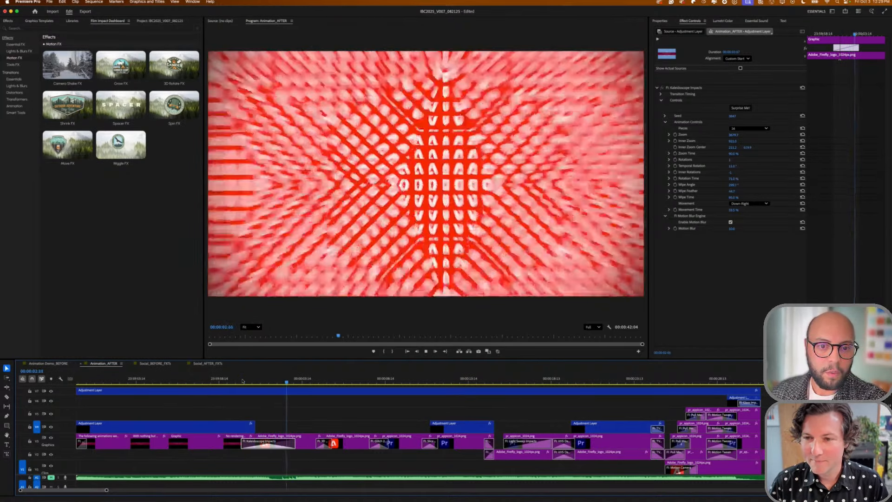
{"action": "key", "text": "space"}
- Park mid-transition at about 00:00:01:23 and randomize the Kaleidoscope Impacts settings twice more with Surprise Me
{"action": "left_click_drag", "start_coordinate": [263, 381], "coordinate": [275, 381]}
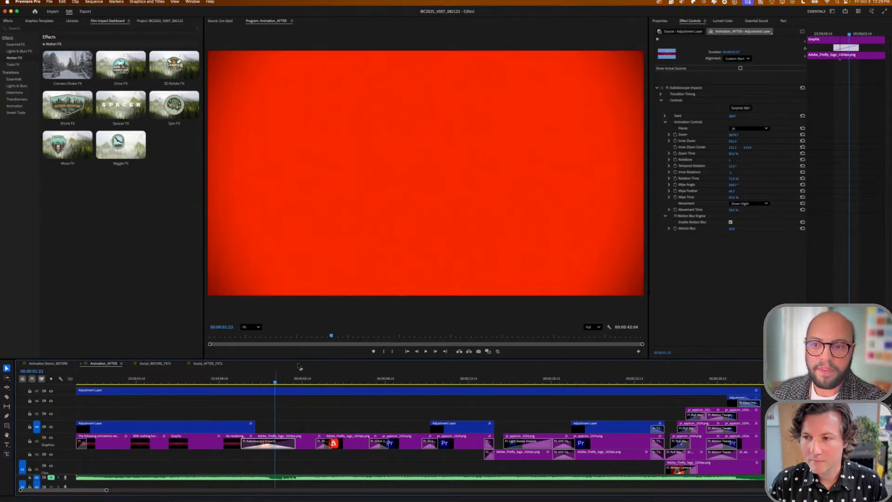
{"action": "left_click", "coordinate": [739, 108]}
{"action": "left_click", "coordinate": [739, 108]}
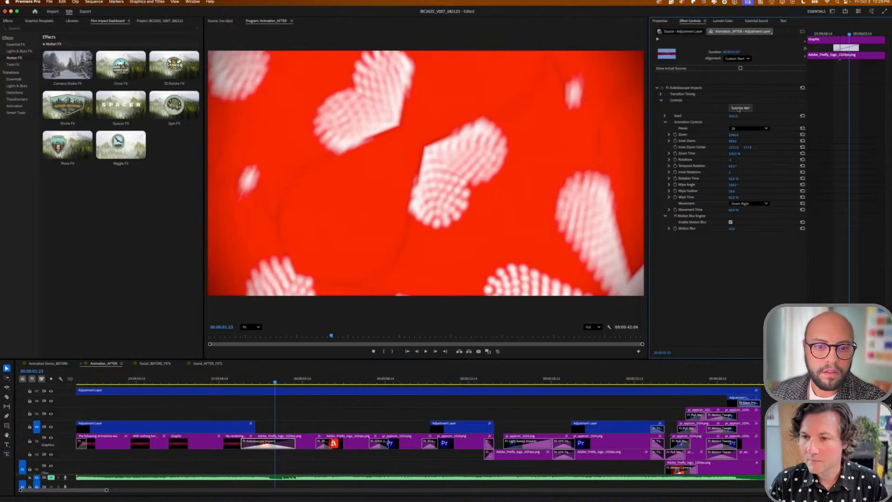
- Randomize the Kaleidoscope Impacts settings once more with Surprise Me and play the transition from its start
{"action": "left_click", "coordinate": [738, 108]}
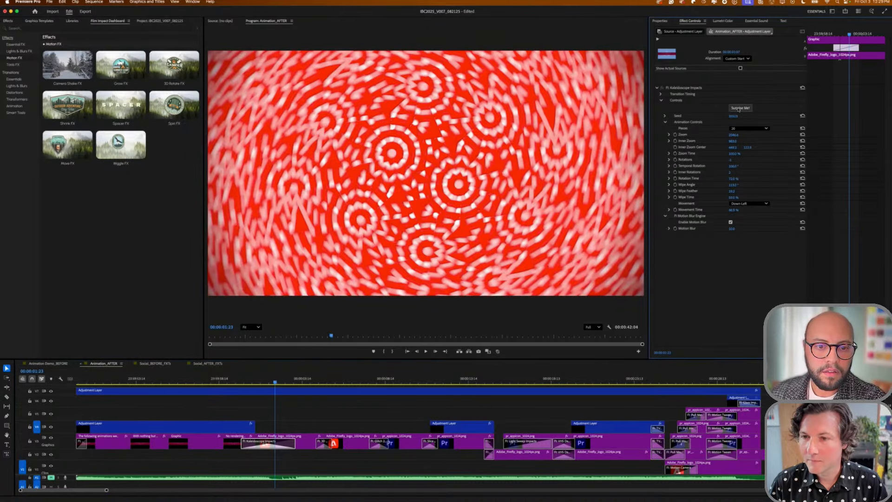
{"action": "left_click", "coordinate": [246, 381]}
{"action": "key", "text": "space"}
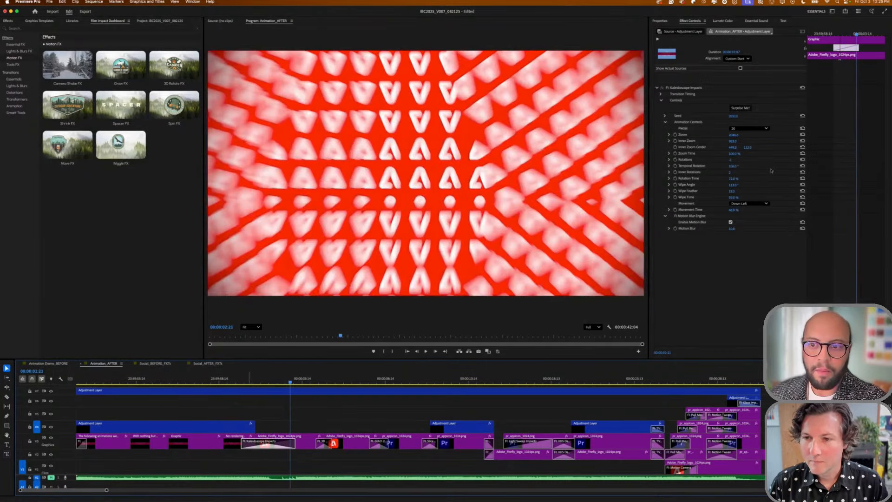
- Try several more Surprise Me variations of Kaleidoscope Impacts at 00:00:02:21, and undo the randomization
{"action": "left_click", "coordinate": [740, 109]}
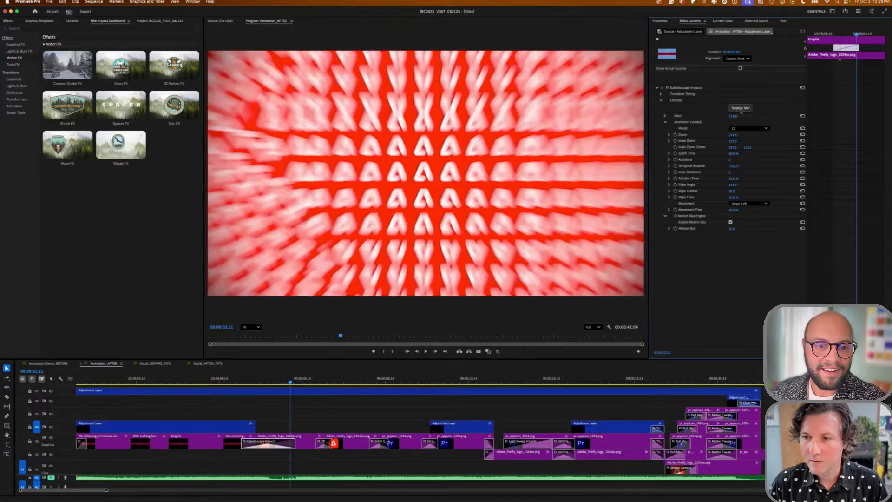
{"action": "left_click", "coordinate": [740, 108]}
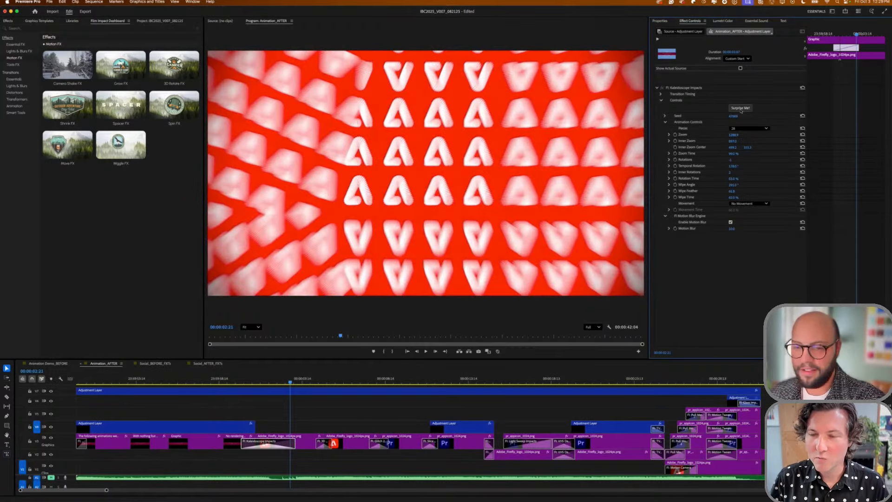
{"action": "left_click", "coordinate": [740, 109]}
{"action": "left_click", "coordinate": [740, 109]}
{"action": "left_click", "coordinate": [740, 109]}
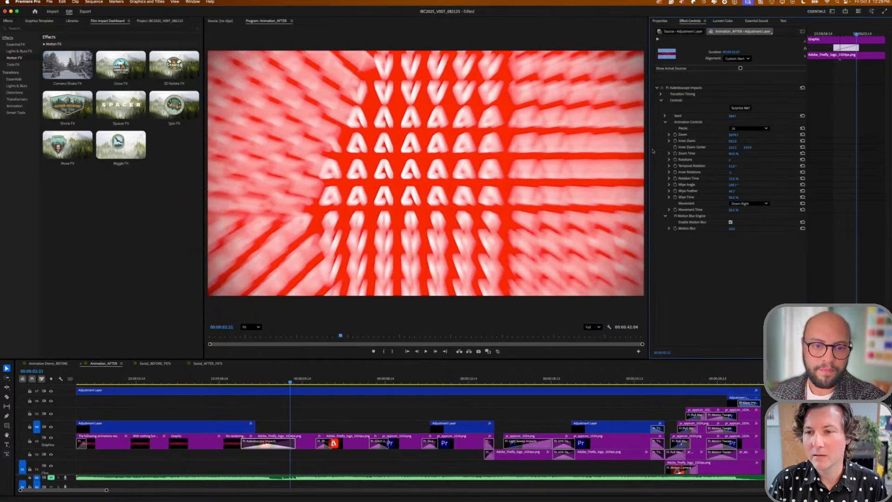
{"action": "key", "text": "super+z"}
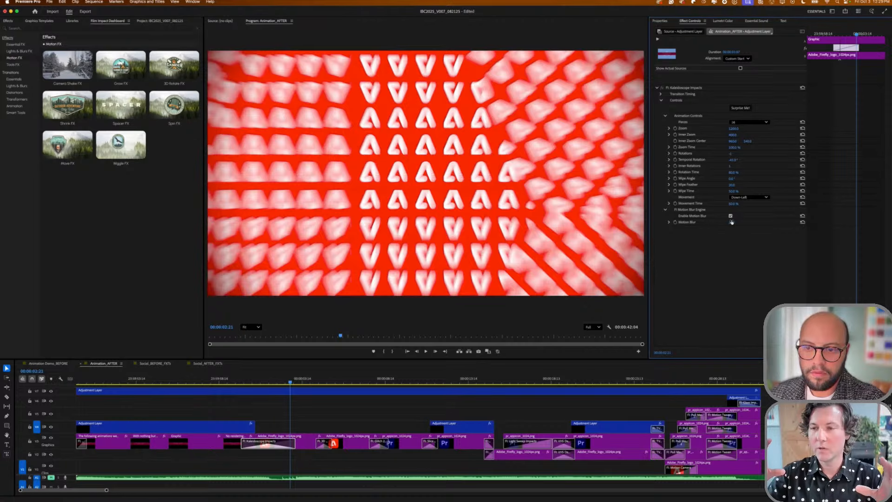
- Magnify the kaleidoscope frame, raise the transition's Motion Blur to compare the smearing, and restore the fitted preview
{"action": "scroll", "coordinate": [551, 163], "scroll_direction": "up", "scroll_amount": 5}
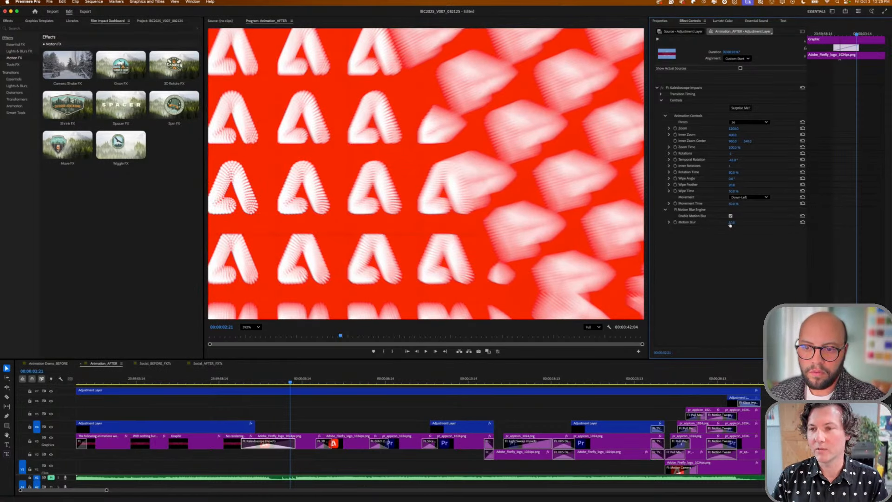
{"action": "left_click_drag", "start_coordinate": [732, 222], "coordinate": [740, 222]}
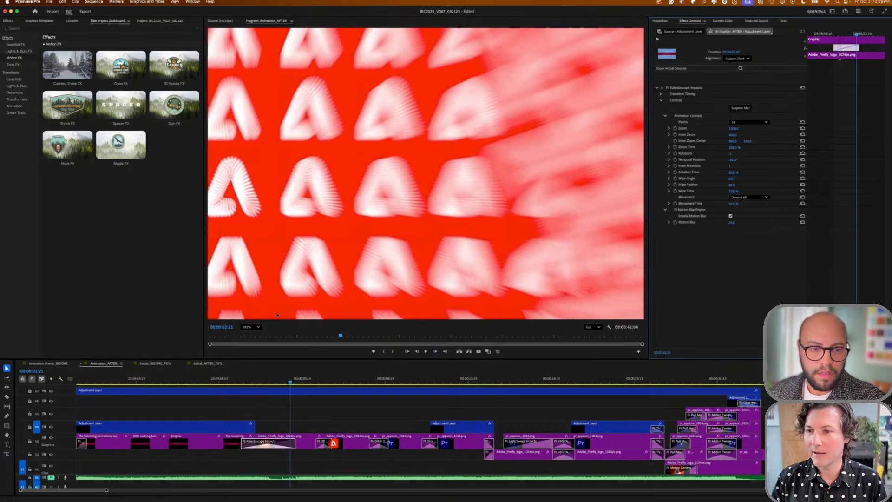
{"action": "left_click", "coordinate": [253, 327]}
{"action": "left_click", "coordinate": [247, 335]}
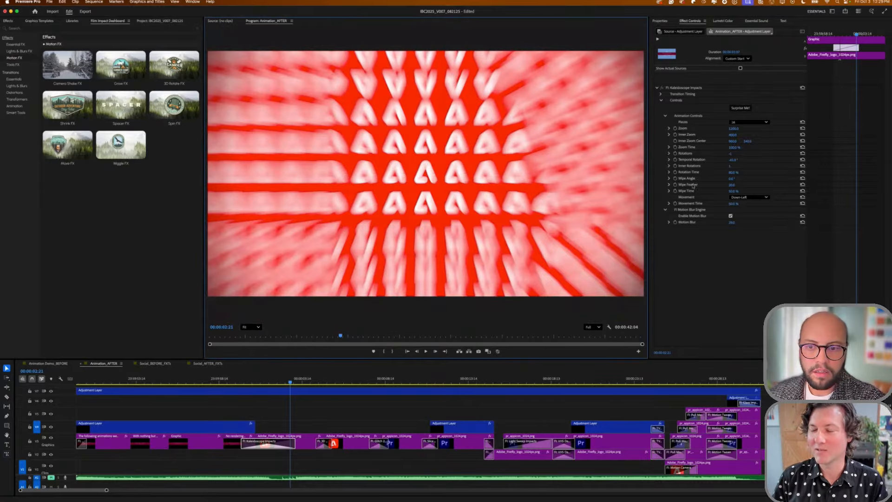
- Vary the Kaleidoscope Impacts Motion Blur in the fitted preview, reducing it to 0 and raising it to about 75
{"action": "mouse_move", "coordinate": [731, 222]}
{"action": "left_mouse_down"}
{"action": "mouse_move", "coordinate": [762, 222]}
{"action": "mouse_move", "coordinate": [741, 222]}
{"action": "left_mouse_up"}
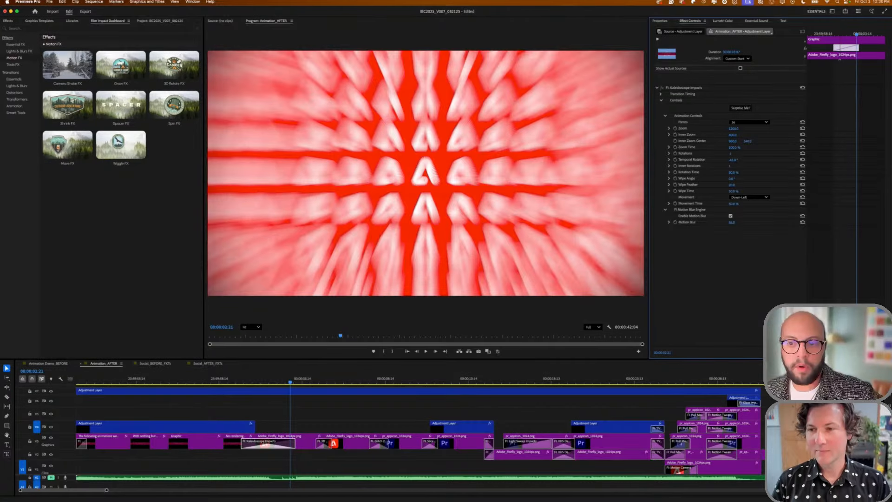
{"action": "left_click_drag", "start_coordinate": [742, 222], "coordinate": [744, 222]}
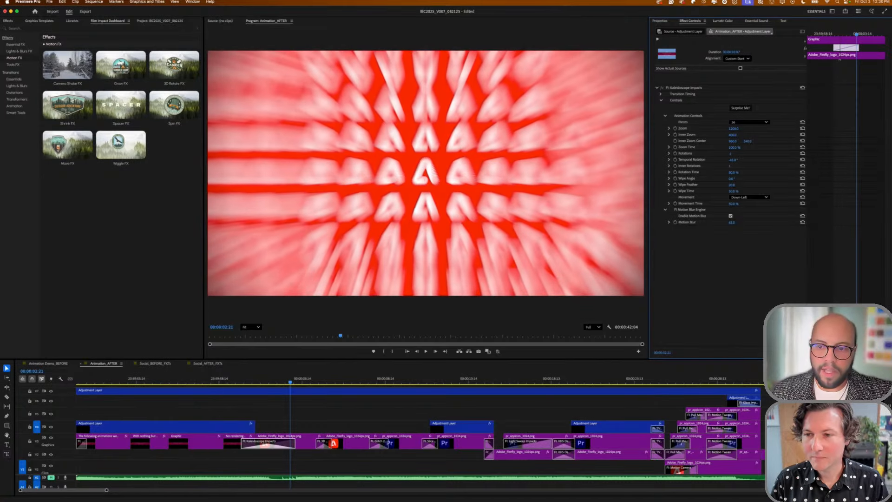
{"action": "left_click_drag", "start_coordinate": [744, 222], "coordinate": [715, 222]}
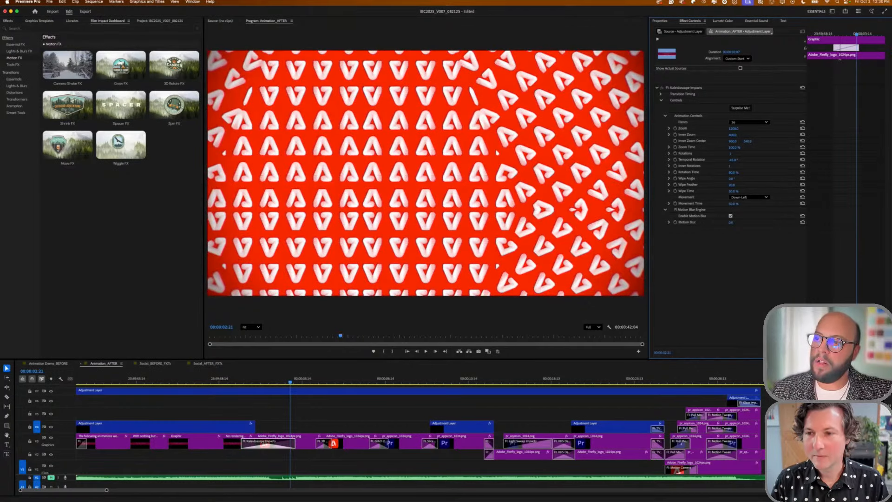
{"action": "mouse_move", "coordinate": [714, 222]}
{"action": "left_mouse_down"}
{"action": "mouse_move", "coordinate": [761, 222]}
{"action": "mouse_move", "coordinate": [734, 222]}
{"action": "mouse_move", "coordinate": [747, 222]}
{"action": "left_mouse_up"}
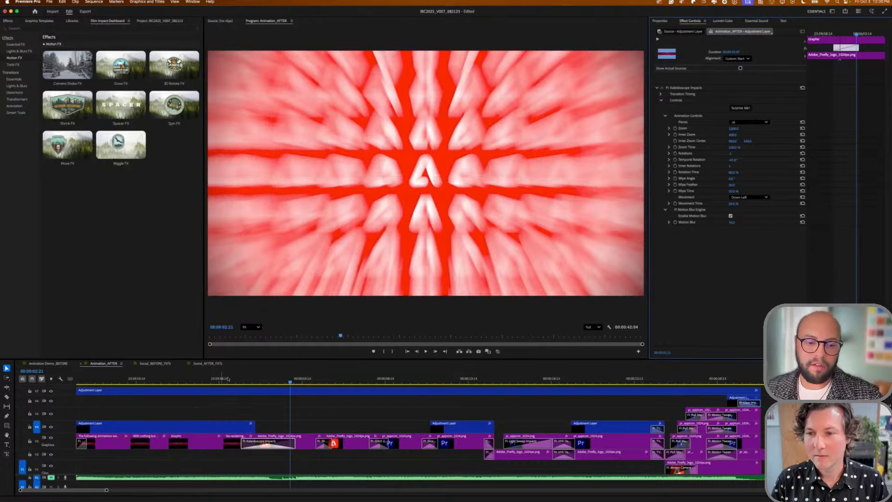
- Replay the Kaleidoscope Impacts transition from its start, inspect the frame at 00:00:02:10, and review it again from its early frames
{"action": "left_click", "coordinate": [244, 380]}
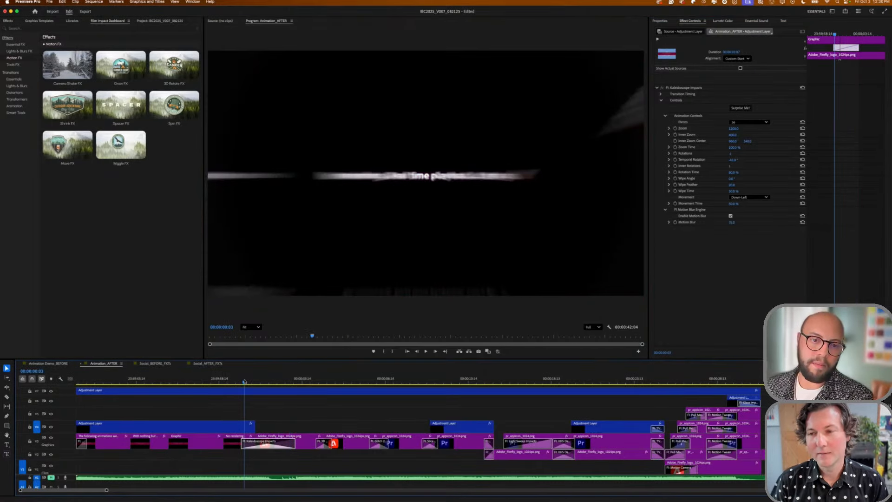
{"action": "key", "text": "space"}
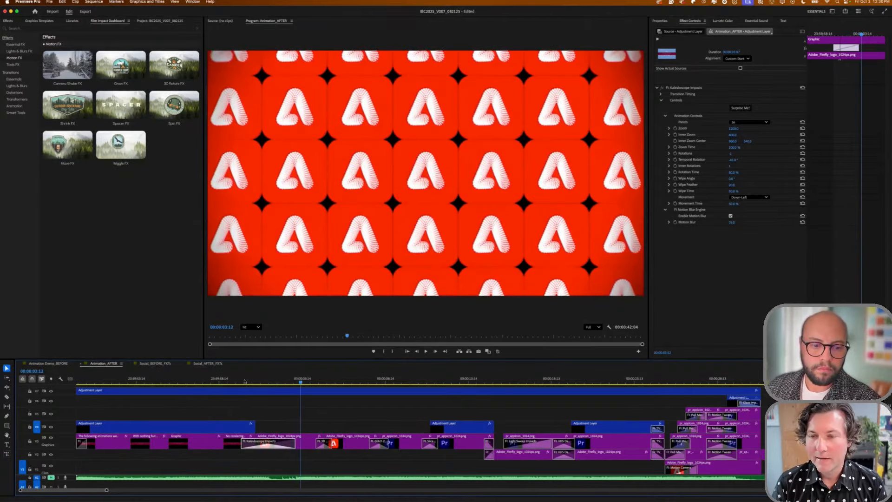
{"action": "left_click", "coordinate": [282, 381]}
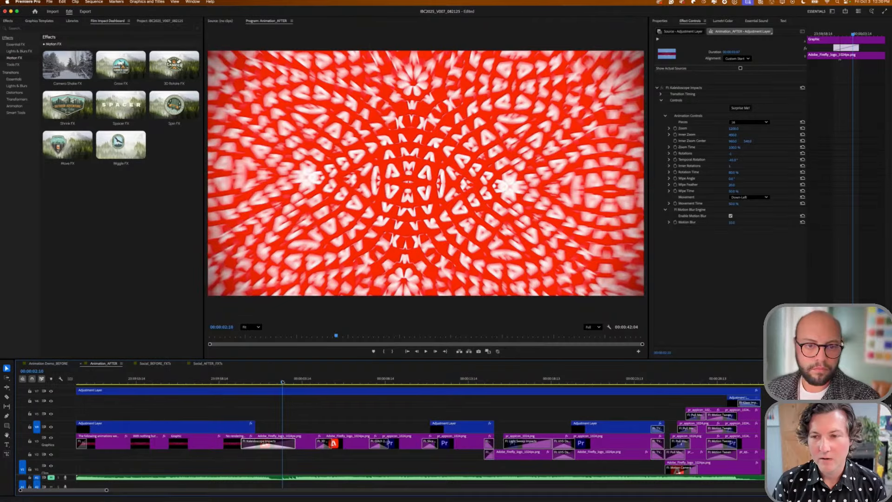
{"action": "left_click_drag", "start_coordinate": [273, 383], "coordinate": [255, 385]}
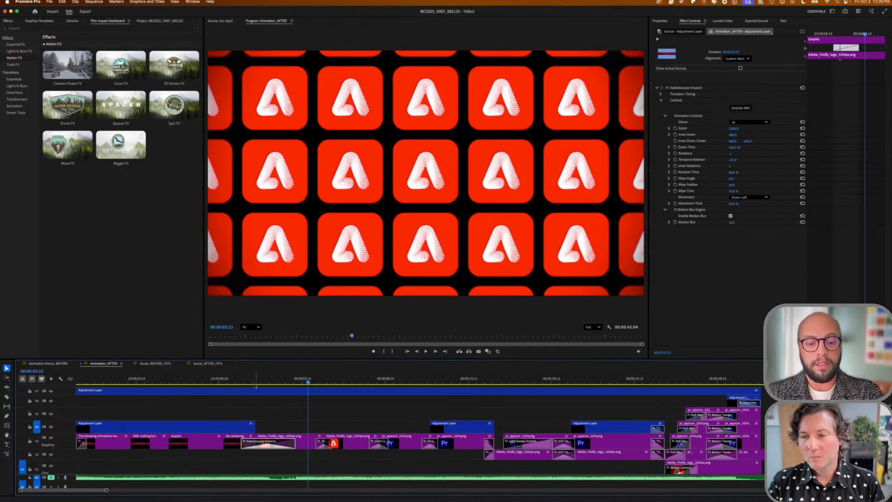
- Inspect the Clone FX settings on the first Adobe Firefly logo clip and locate Clone FX among the Tools FX effects
{"action": "left_click", "coordinate": [302, 445]}
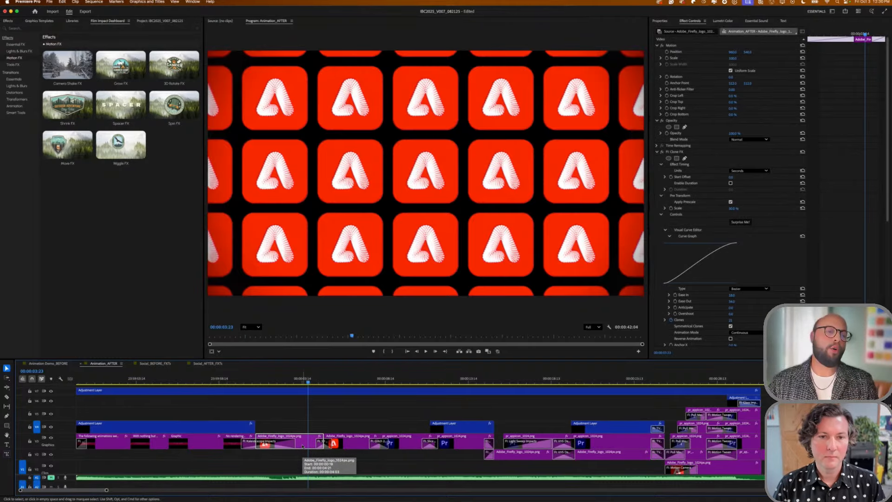
{"action": "left_click", "coordinate": [13, 65]}
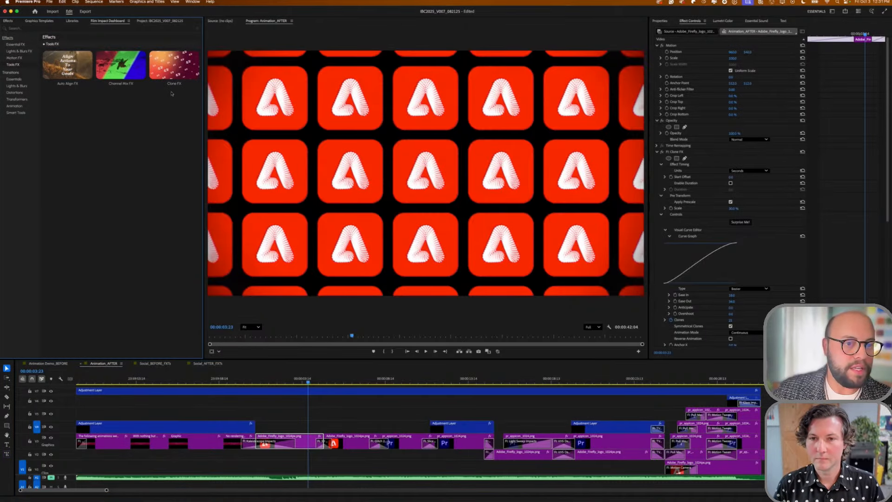
{"action": "mouse_move", "coordinate": [180, 69]}
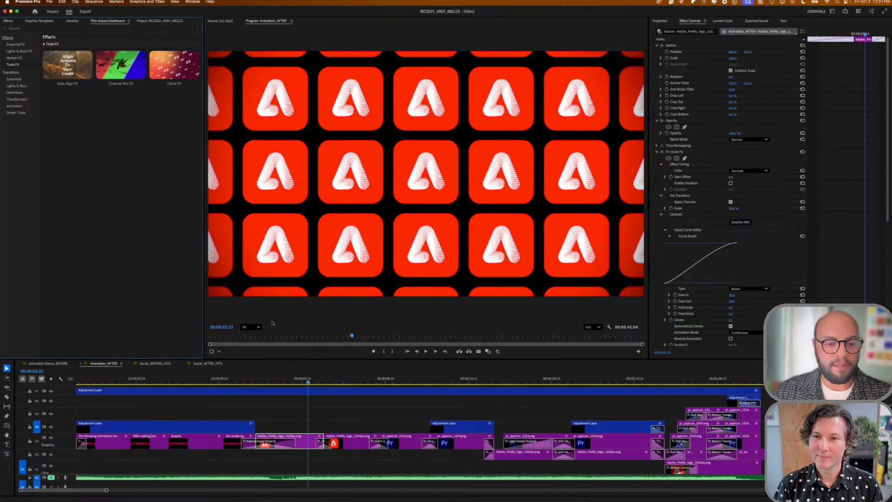
- Deselect the logo clip and play through the transition between the two Adobe Firefly logo clips from just before it
{"action": "left_click", "coordinate": [304, 421]}
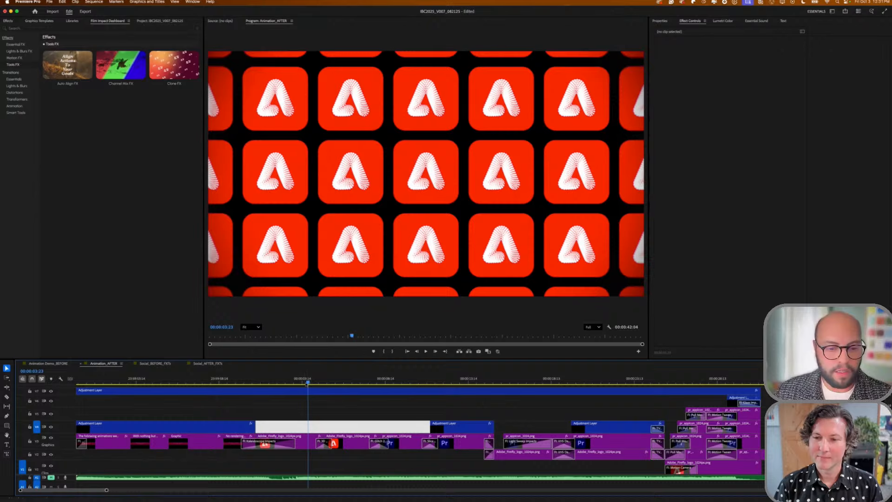
{"action": "left_click", "coordinate": [306, 383]}
{"action": "left_click_drag", "start_coordinate": [309, 383], "coordinate": [316, 382]}
{"action": "key", "text": "space"}
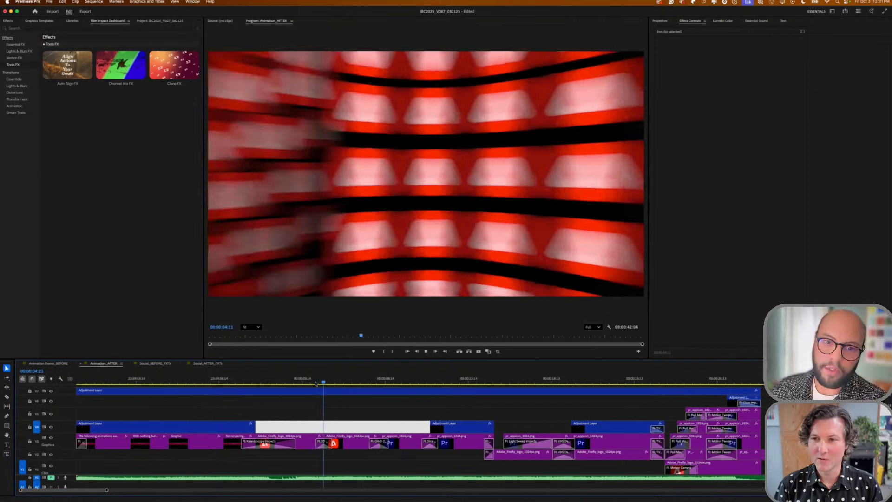
- Stop playback on the tiled red logos and bring up the Adobe Firefly logo clip's Clone FX settings
{"action": "key", "text": "space"}
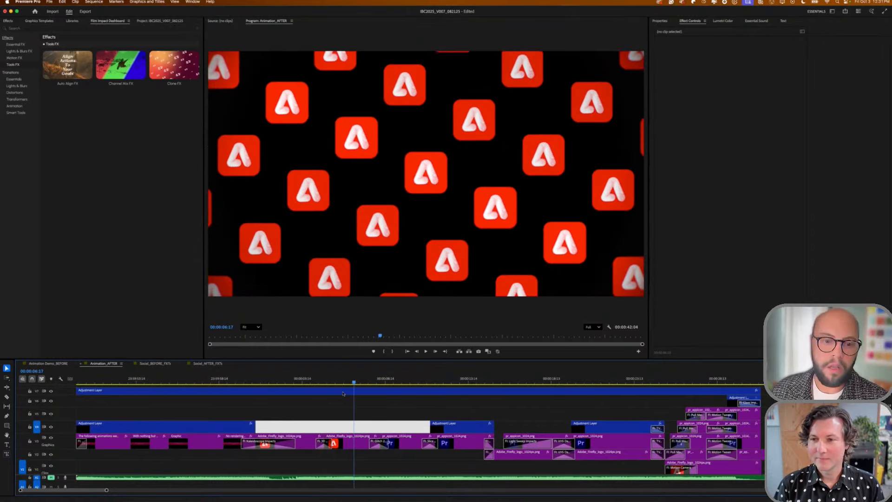
{"action": "left_click", "coordinate": [358, 443]}
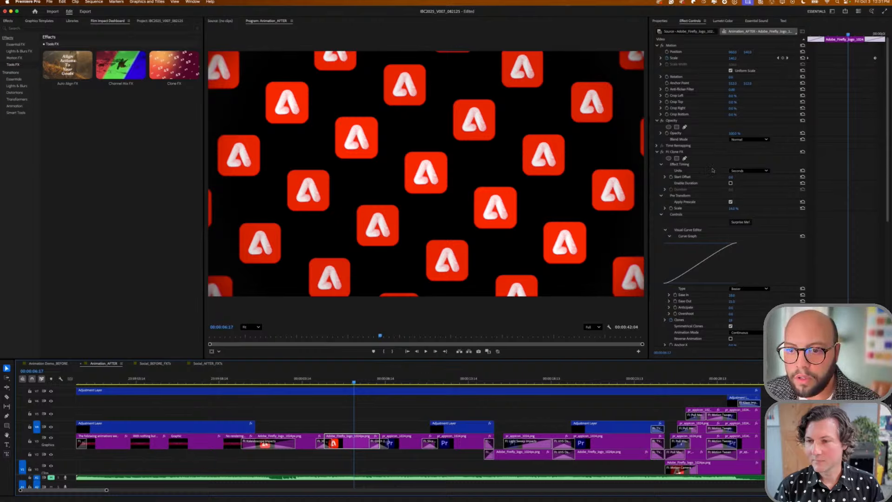
{"action": "scroll", "coordinate": [715, 149], "scroll_direction": "down", "scroll_amount": 2}
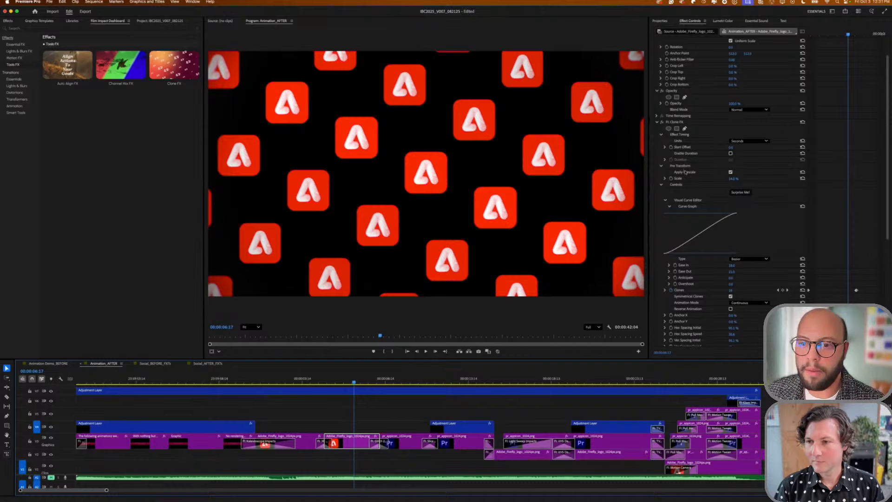
- Try shrinking the Clone FX pre-transform Scale so the logos repeat as tiny clones, comparing it with the original size
{"action": "left_click_drag", "start_coordinate": [731, 179], "coordinate": [711, 179]}
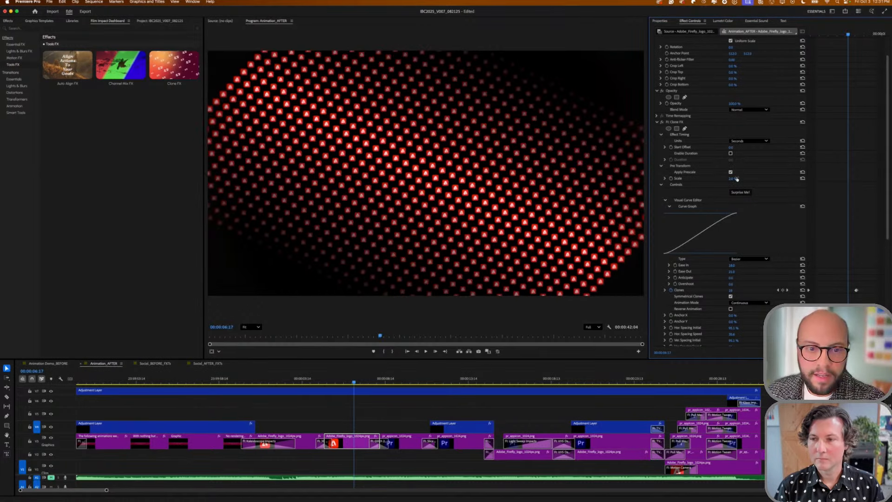
{"action": "left_click_drag", "start_coordinate": [736, 179], "coordinate": [850, 121]}
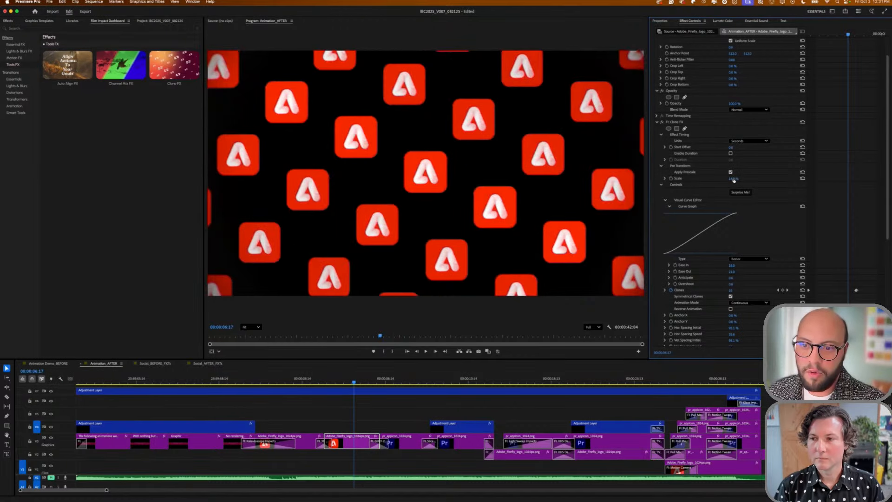
{"action": "left_click_drag", "start_coordinate": [732, 178], "coordinate": [641, 178]}
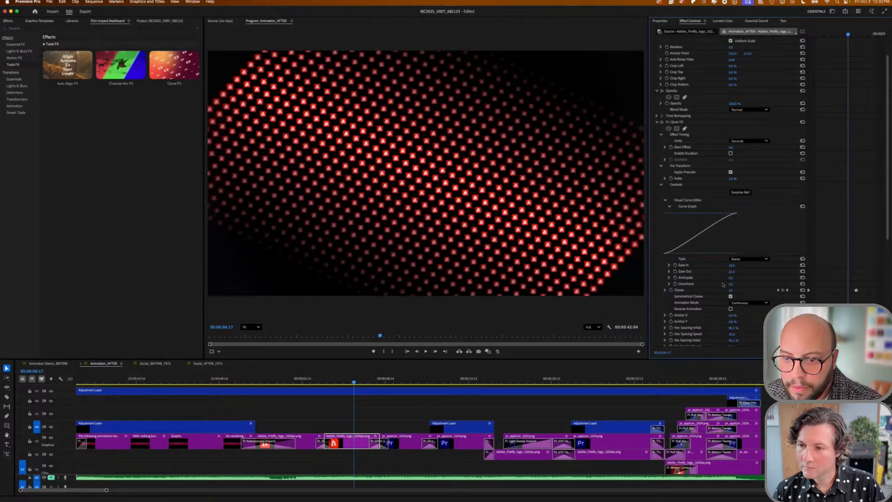
- Try a higher Clones value in a reduced preview, and restore the original Clones and Scale settings
{"action": "scroll", "coordinate": [723, 285], "scroll_direction": "down", "scroll_amount": 4}
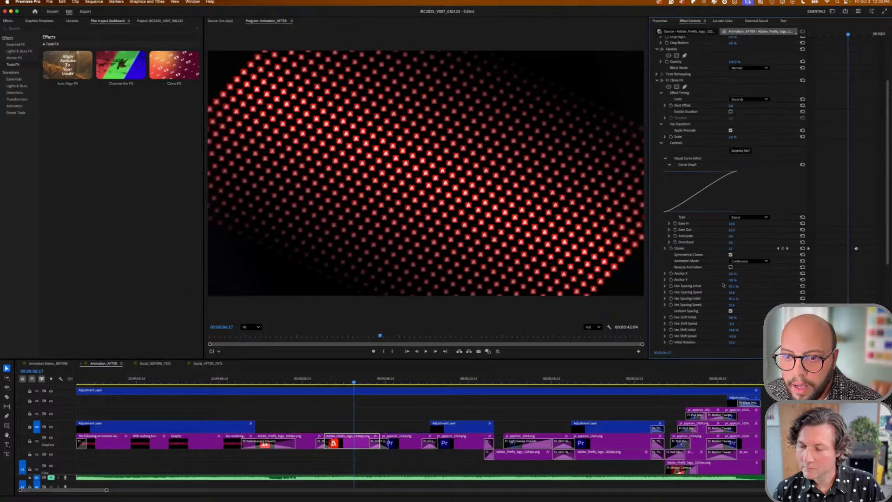
{"action": "scroll", "coordinate": [723, 285], "scroll_direction": "down", "scroll_amount": 3}
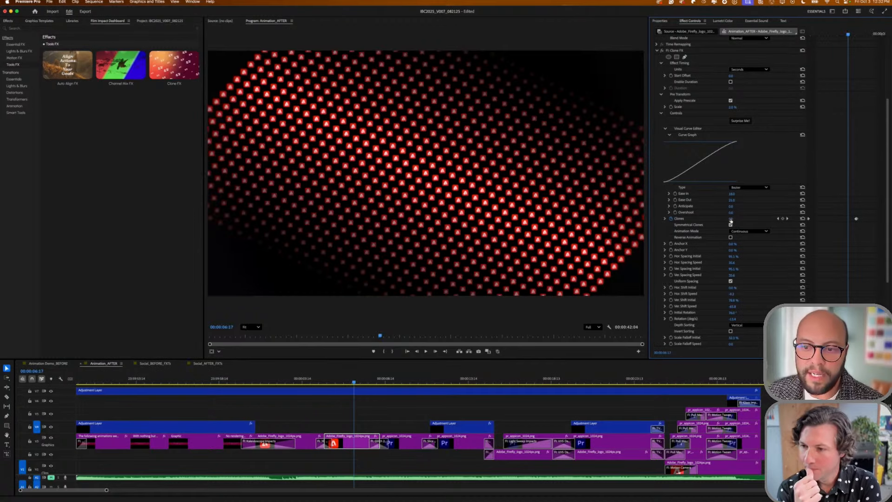
{"action": "left_click_drag", "start_coordinate": [730, 218], "coordinate": [732, 218]}
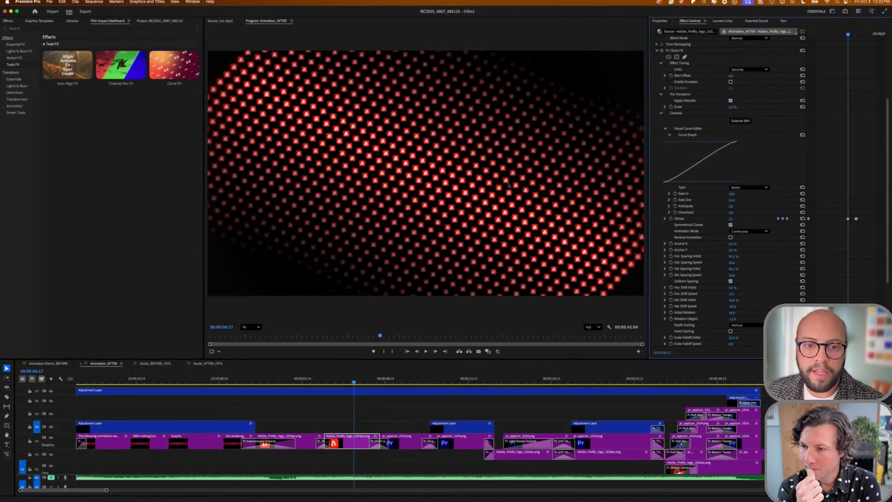
{"action": "scroll", "coordinate": [420, 178], "scroll_direction": "down", "scroll_amount": 3}
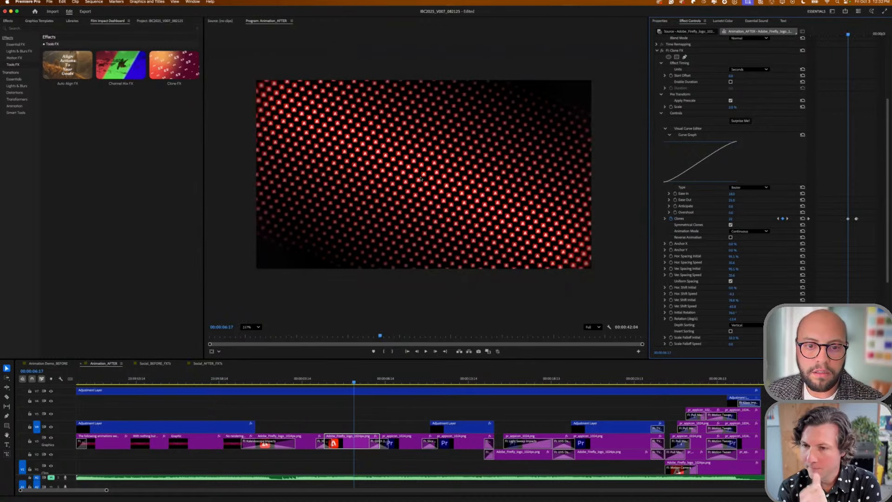
{"action": "scroll", "coordinate": [420, 178], "scroll_direction": "down", "scroll_amount": 2}
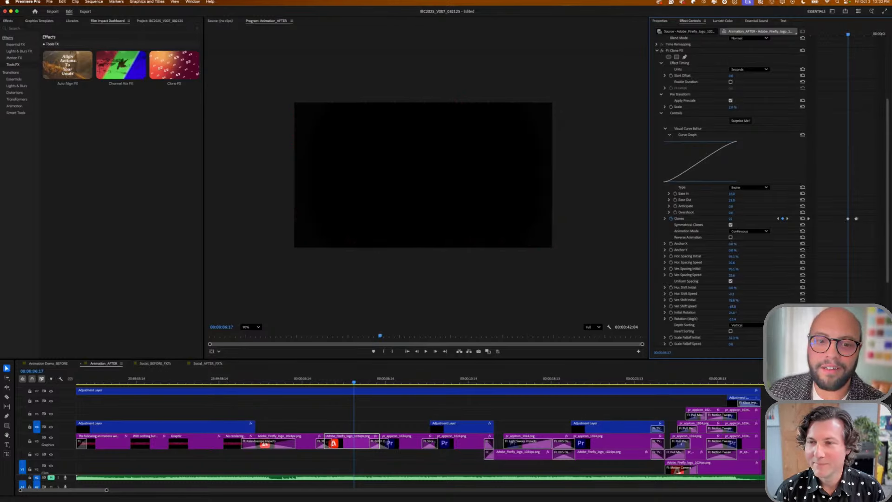
{"action": "left_click_drag", "start_coordinate": [732, 106], "coordinate": [735, 107]}
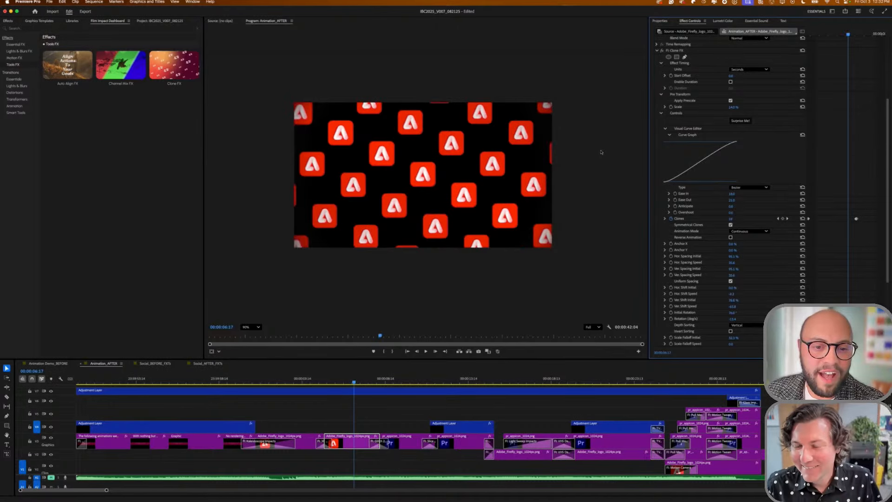
- Scrub through the logo clone animation to 00:00:08:17 and set the program preview zoom to Fit
{"action": "left_click_drag", "start_coordinate": [348, 381], "coordinate": [362, 382]}
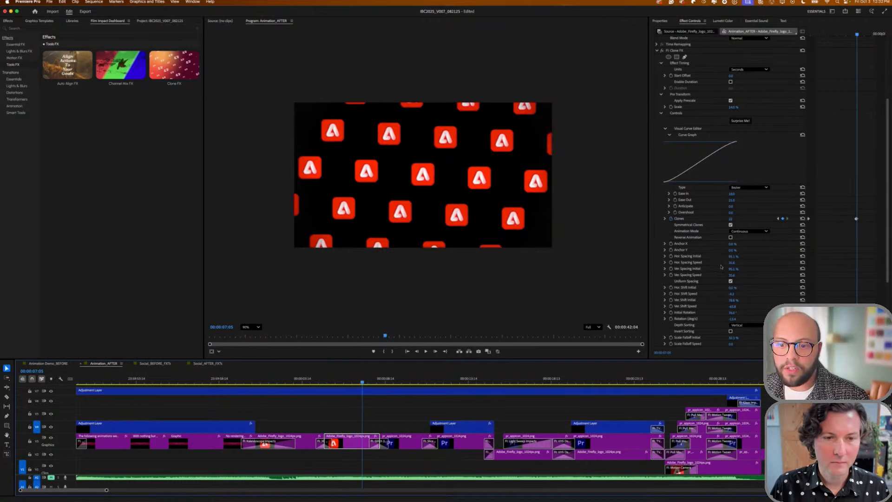
{"action": "scroll", "coordinate": [720, 266], "scroll_direction": "down", "scroll_amount": 3}
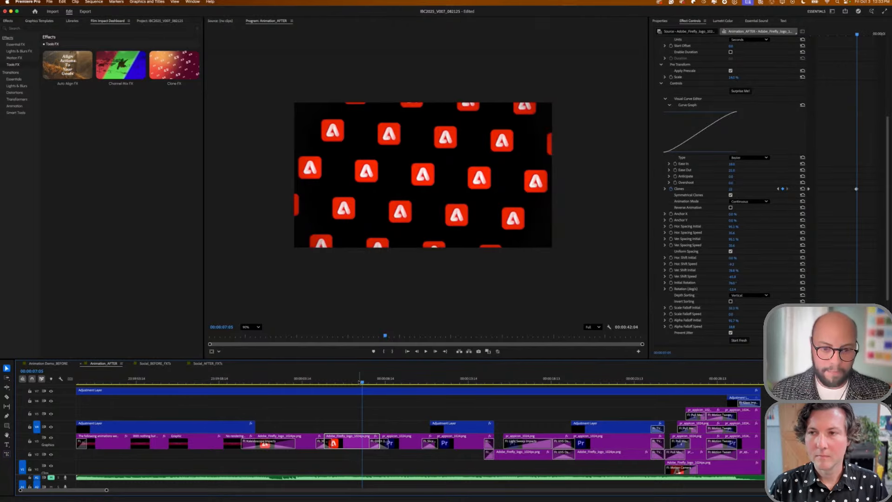
{"action": "left_click_drag", "start_coordinate": [362, 372], "coordinate": [387, 381]}
{"action": "left_click", "coordinate": [259, 327]}
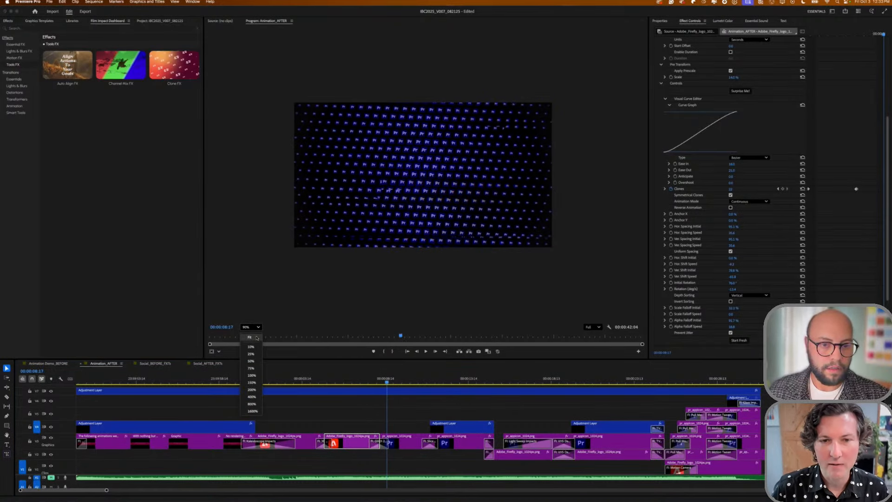
{"action": "left_click", "coordinate": [256, 337]}
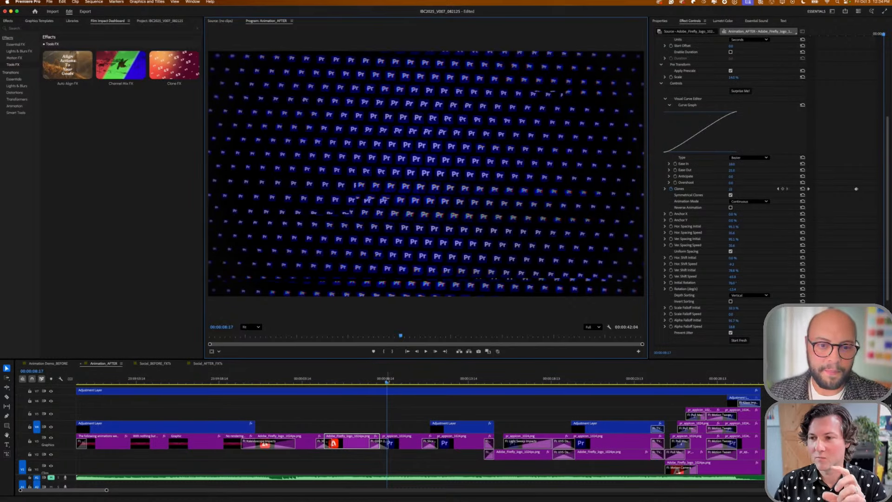
- Scrub to the cloned Premiere Pro icons at 00:00:10:05 and review the full list of Clone FX parameters
{"action": "left_click_drag", "start_coordinate": [387, 382], "coordinate": [412, 381]}
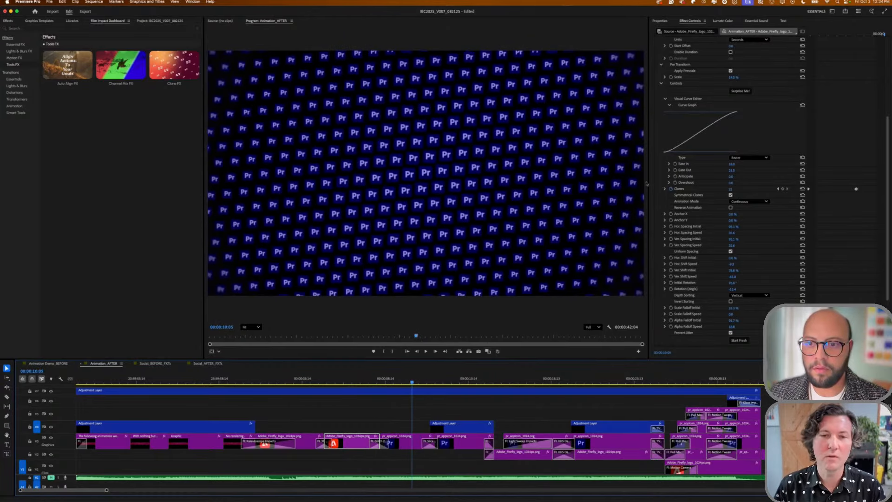
{"action": "scroll", "coordinate": [723, 129], "scroll_direction": "up", "scroll_amount": 5}
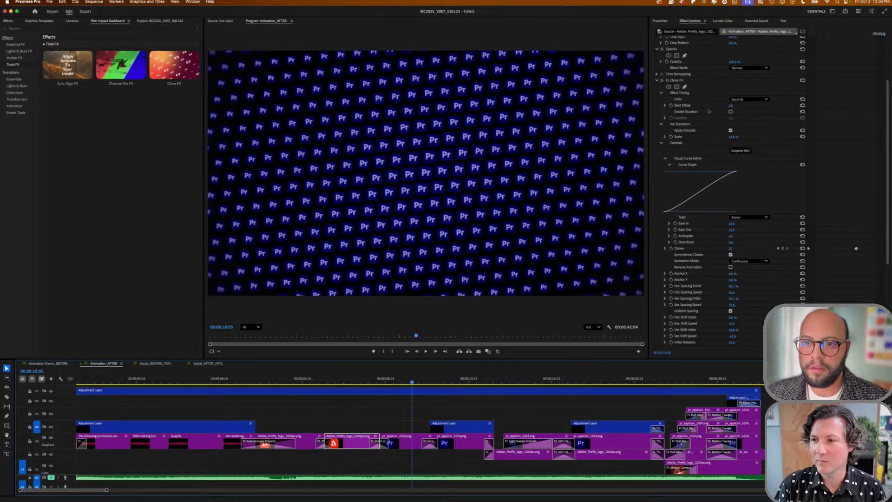
{"action": "scroll", "coordinate": [702, 126], "scroll_direction": "up", "scroll_amount": 2}
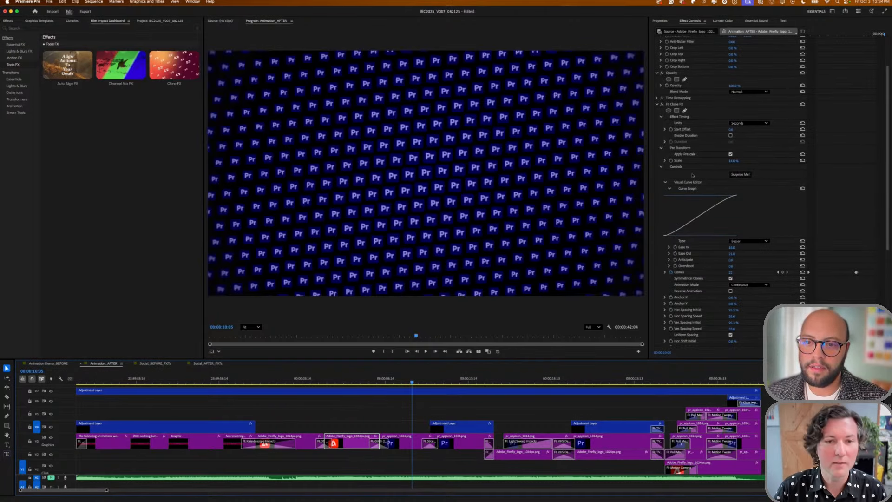
{"action": "scroll", "coordinate": [753, 197], "scroll_direction": "down", "scroll_amount": 8}
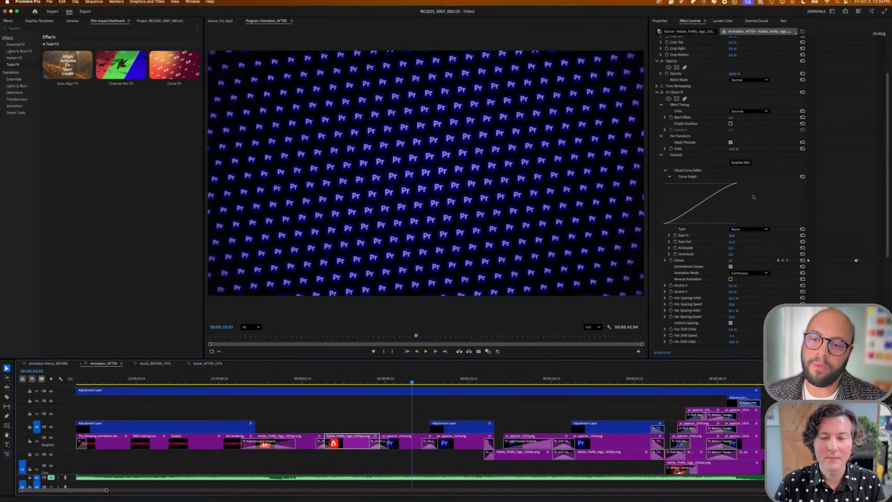
{"action": "scroll", "coordinate": [760, 215], "scroll_direction": "down", "scroll_amount": 3}
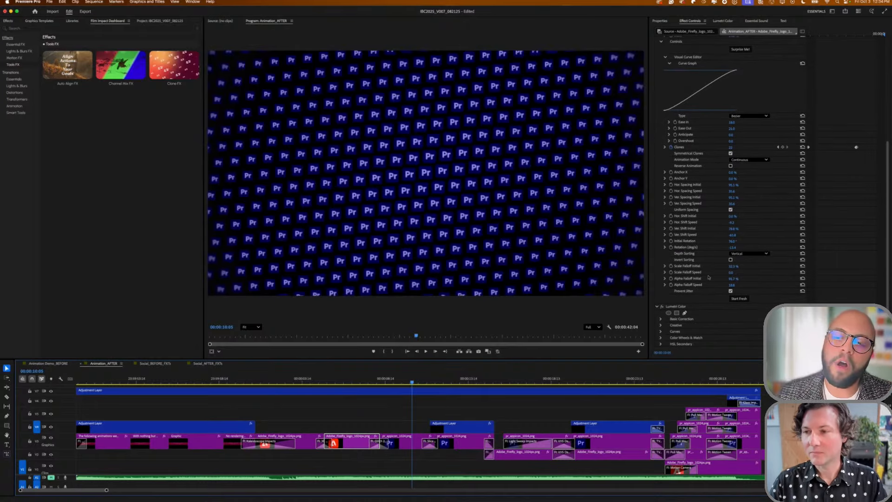
{"action": "scroll", "coordinate": [718, 177], "scroll_direction": "up", "scroll_amount": 15}
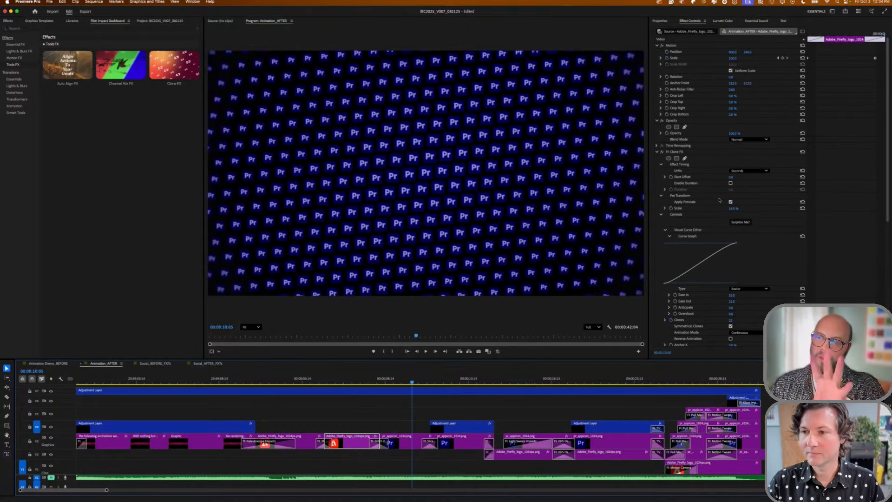
{"action": "scroll", "coordinate": [728, 231], "scroll_direction": "down", "scroll_amount": 17}
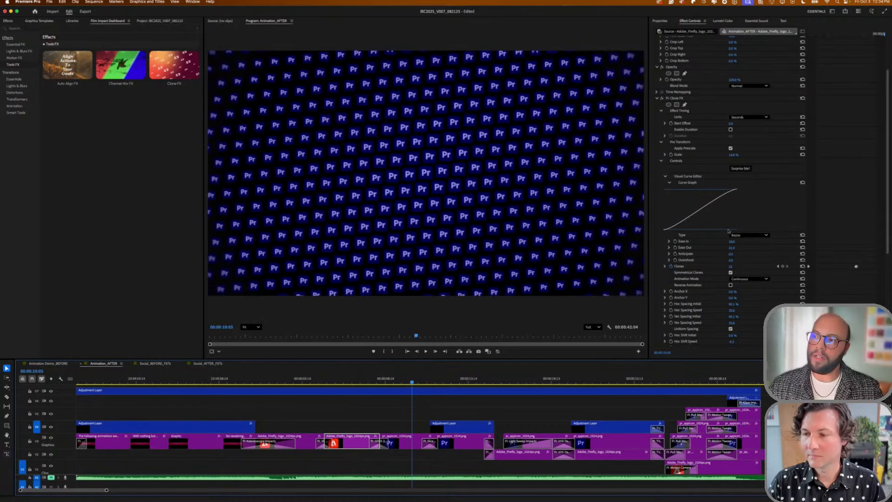
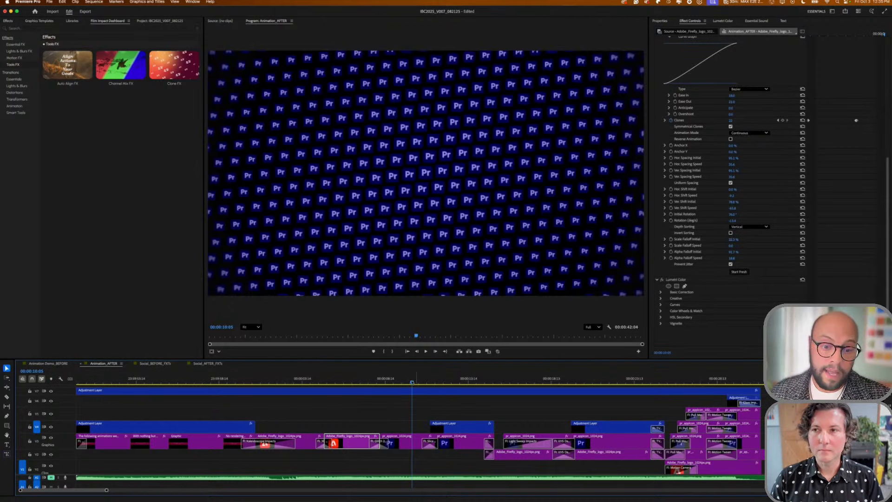
- Move the playhead to 00:00:10:19 at the start of the Slice Impacts transition and play into it
{"action": "left_click", "coordinate": [424, 382]}
{"action": "left_click_drag", "start_coordinate": [425, 382], "coordinate": [422, 383]}
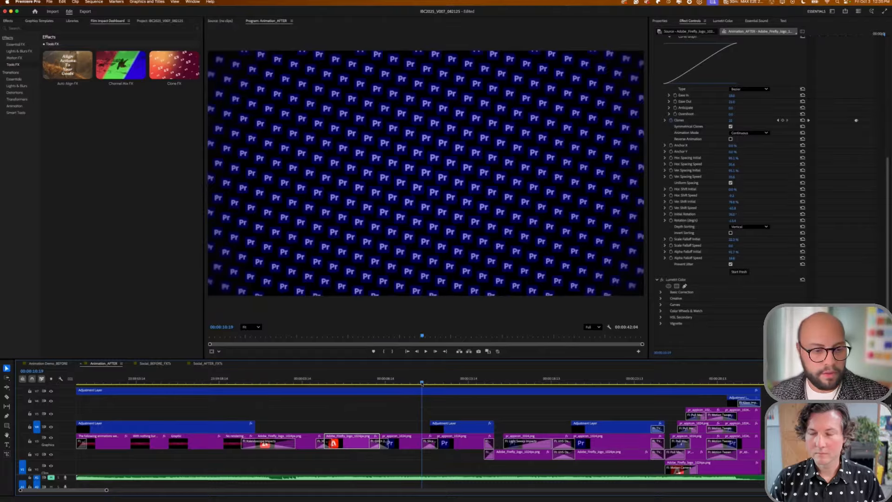
{"action": "left_click_drag", "start_coordinate": [106, 489], "coordinate": [73, 492]}
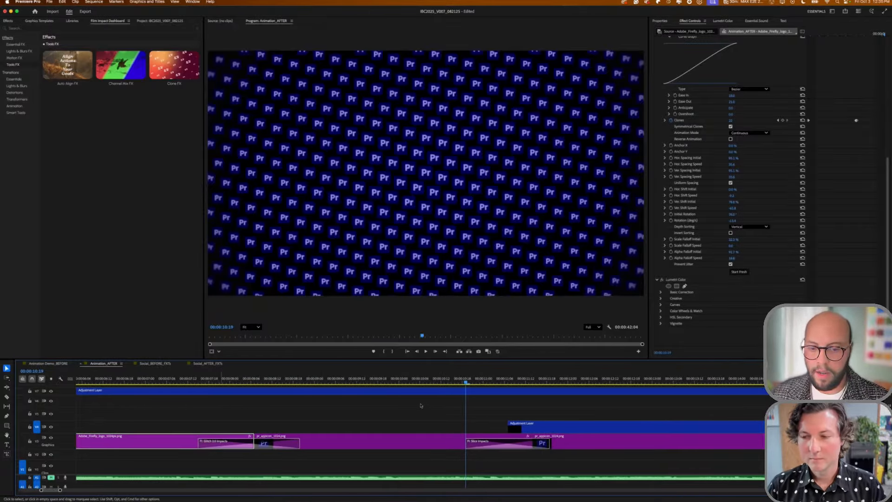
{"action": "key", "text": "space"}
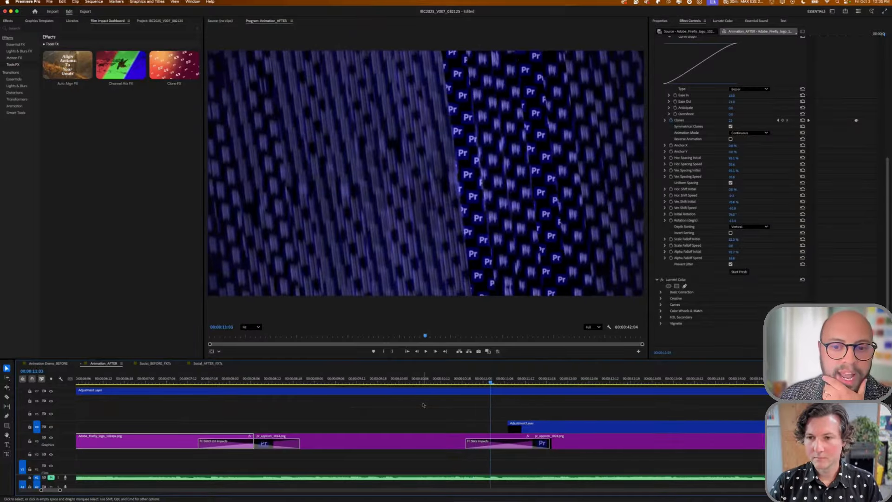
- Step back and forth frame by frame through the opening of the Slice Impacts transition, between 00:00:10:19 and 00:00:11:02
{"action": "key", "text": "Left"}
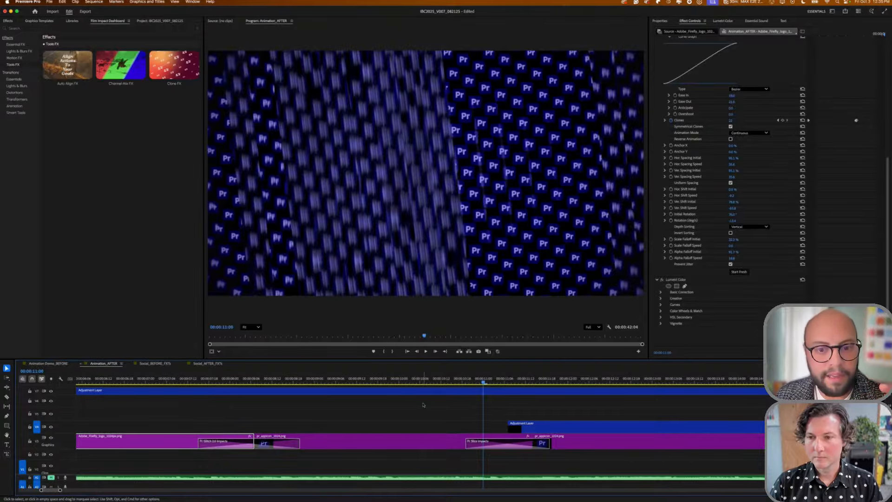
{"action": "key", "text": "Left"}
{"action": "key", "text": "Left"}
{"action": "key", "text": "Left"}
{"action": "key", "text": "Left"}
{"action": "key", "text": "Left"}
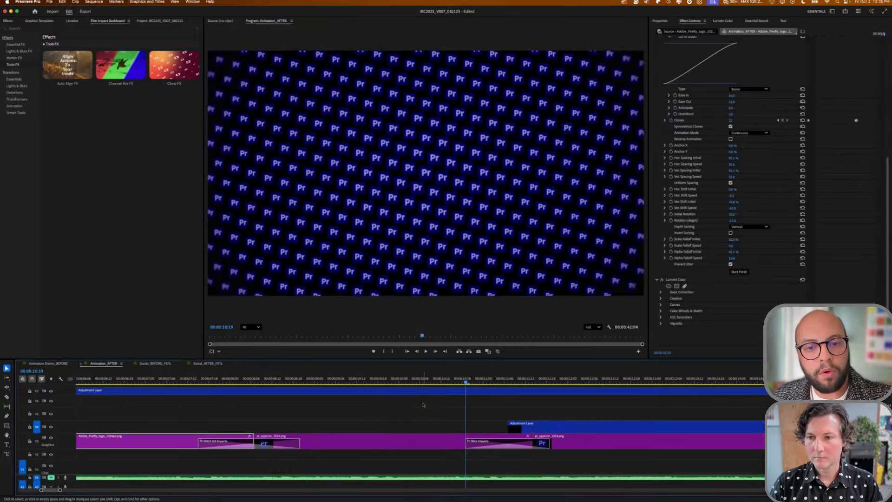
{"action": "key", "text": "Right"}
{"action": "key", "text": "Right"}
{"action": "key", "text": "Right"}
{"action": "key", "text": "Right"}
{"action": "key", "text": "Right"}
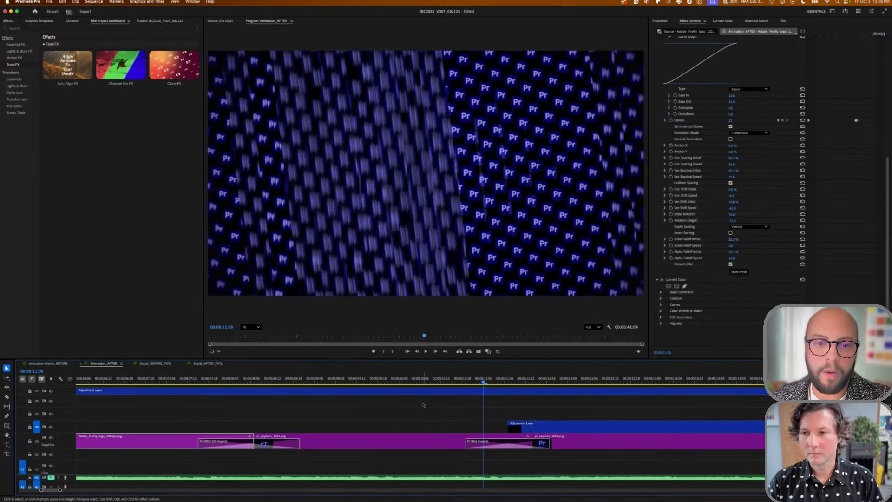
{"action": "key", "text": "Left"}
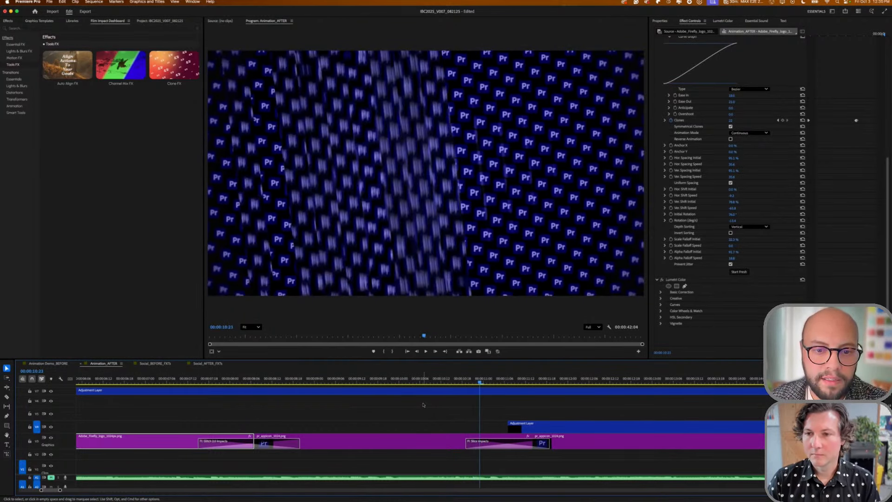
{"action": "key", "text": "Right"}
{"action": "key", "text": "Right"}
{"action": "key", "text": "Right"}
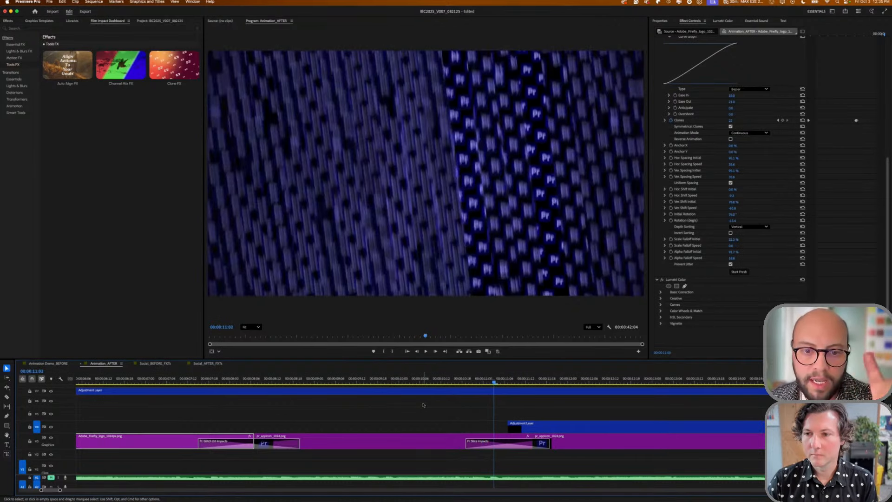
- Step forward frame by frame through the rest of the Slice Impacts transition to 00:00:11:16 and examine the slices forming the icon
{"action": "key", "text": "Right"}
{"action": "key", "text": "Right"}
{"action": "key", "text": "Right"}
{"action": "key", "text": "Right"}
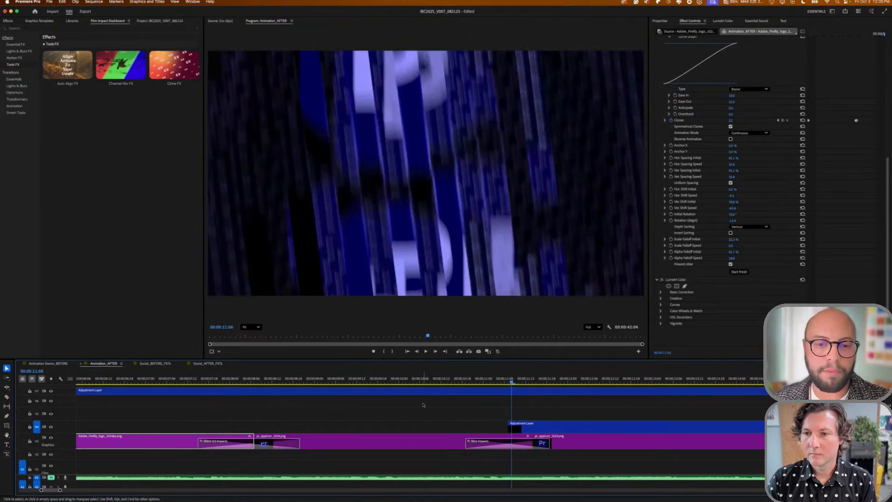
{"action": "key", "text": "Right"}
{"action": "key", "text": "Right"}
{"action": "key", "text": "Right"}
{"action": "key", "text": "Right"}
{"action": "key", "text": "Right"}
{"action": "key", "text": "Right"}
{"action": "key", "text": "Right"}
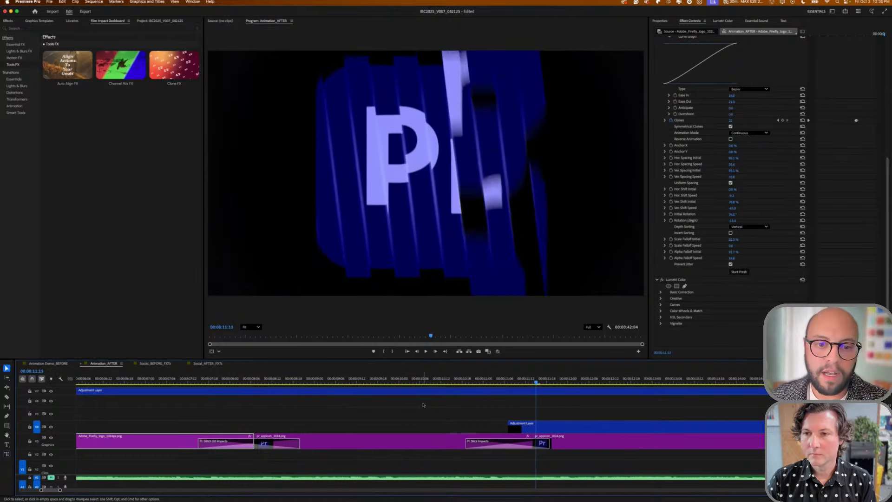
{"action": "key", "text": "Right"}
{"action": "key", "text": "Right"}
{"action": "key", "text": "Right"}
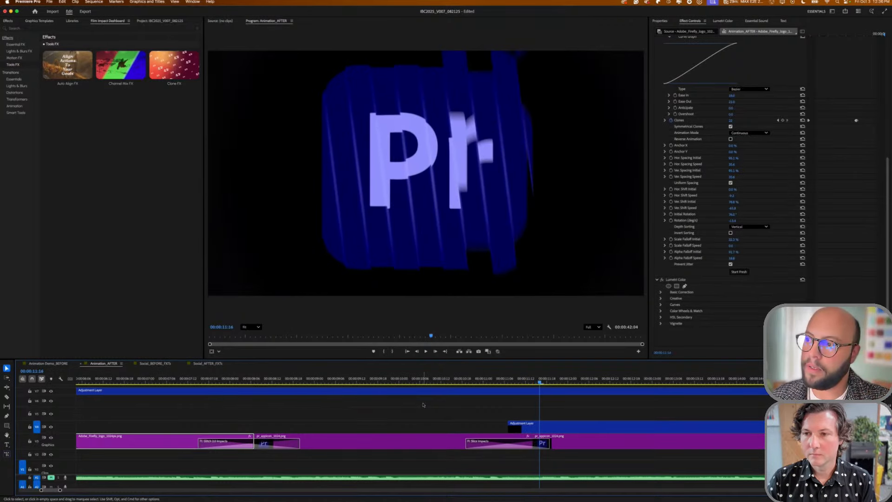
- Step back frame by frame through the Slice Impacts transition to 00:00:11:06 to examine how the slices scatter
{"action": "key", "text": "Left"}
{"action": "key", "text": "Left"}
{"action": "key", "text": "Left"}
{"action": "key", "text": "Left"}
{"action": "key", "text": "Left"}
{"action": "key", "text": "Left"}
{"action": "key", "text": "Left"}
{"action": "key", "text": "Left"}
{"action": "key", "text": "Left"}
{"action": "key", "text": "Left"}
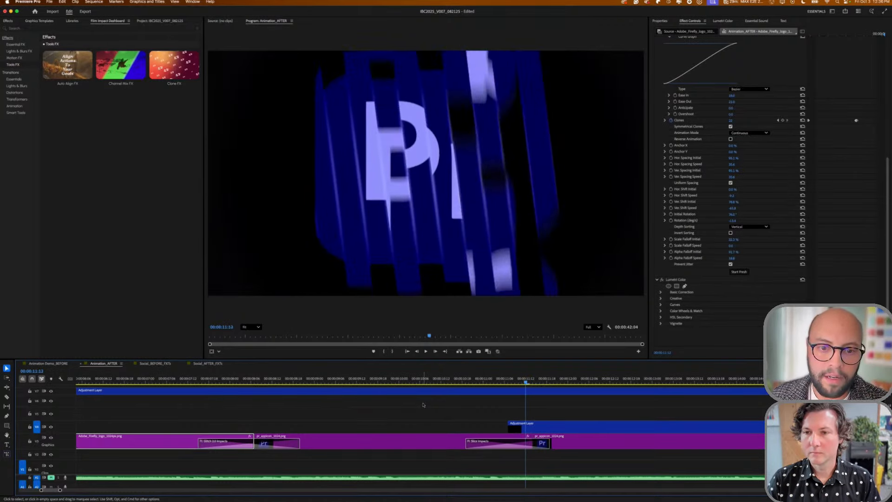
{"action": "key", "text": "Right"}
{"action": "key", "text": "Right"}
{"action": "key", "text": "Right"}
{"action": "key", "text": "Right"}
{"action": "key", "text": "Right"}
{"action": "key", "text": "Right"}
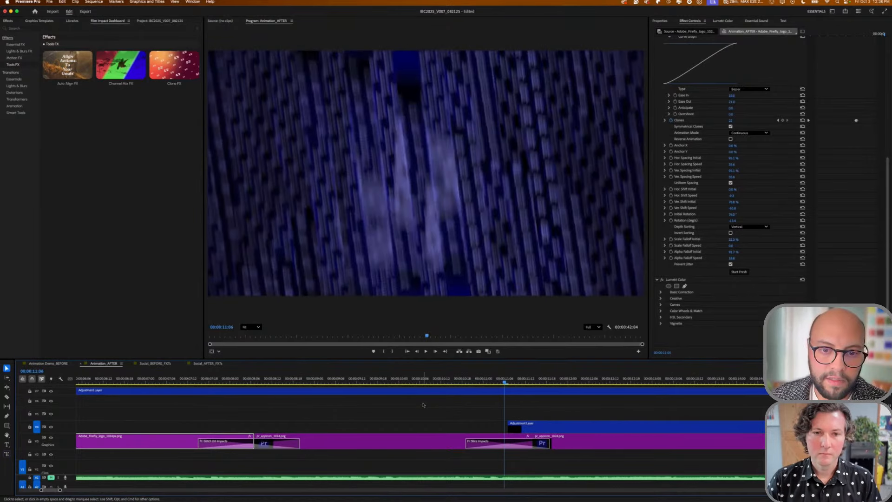
- Step forward frame by frame from the Slice Impacts transition into the cloned Premiere Pro icons at 00:00:12:01
{"action": "key", "text": "Right"}
{"action": "key", "text": "Right"}
{"action": "key", "text": "Right"}
{"action": "key", "text": "Right"}
{"action": "key", "text": "Right"}
{"action": "key", "text": "Right"}
{"action": "key", "text": "Right"}
{"action": "key", "text": "Right"}
{"action": "key", "text": "Right"}
{"action": "key", "text": "Right"}
{"action": "key", "text": "Right"}
{"action": "key", "text": "Right"}
{"action": "key", "text": "Right"}
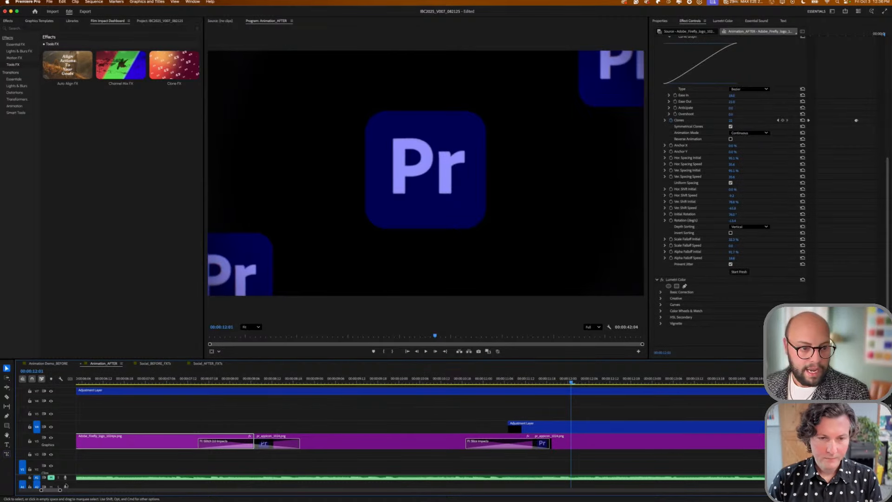
- Move the playhead to 00:00:13:04 and select the adjustment layer above the Premiere Pro clip to view its Bokeh Blur FX settings
{"action": "scroll", "coordinate": [56, 490], "scroll_direction": "right", "scroll_amount": 5}
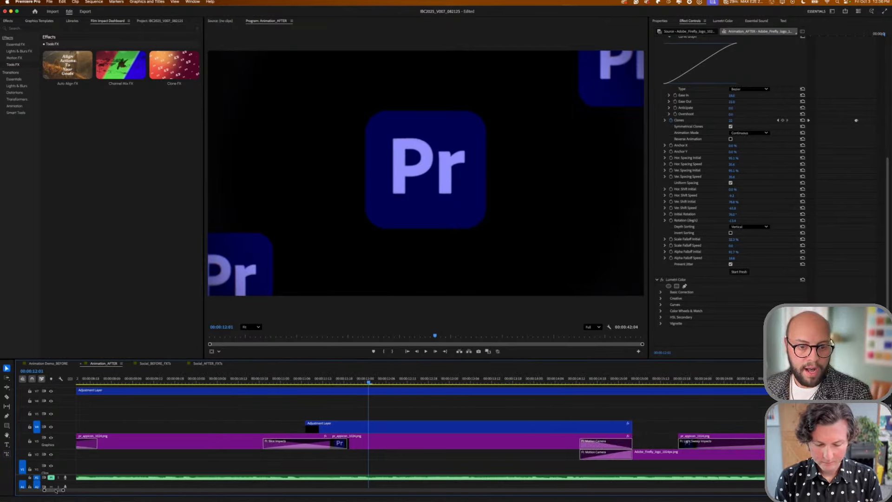
{"action": "scroll", "coordinate": [55, 490], "scroll_direction": "right", "scroll_amount": 5}
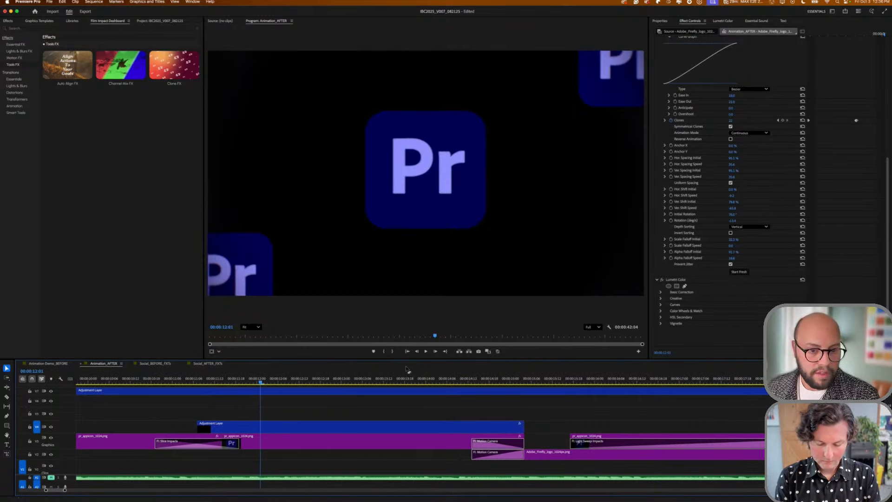
{"action": "left_click", "coordinate": [356, 382]}
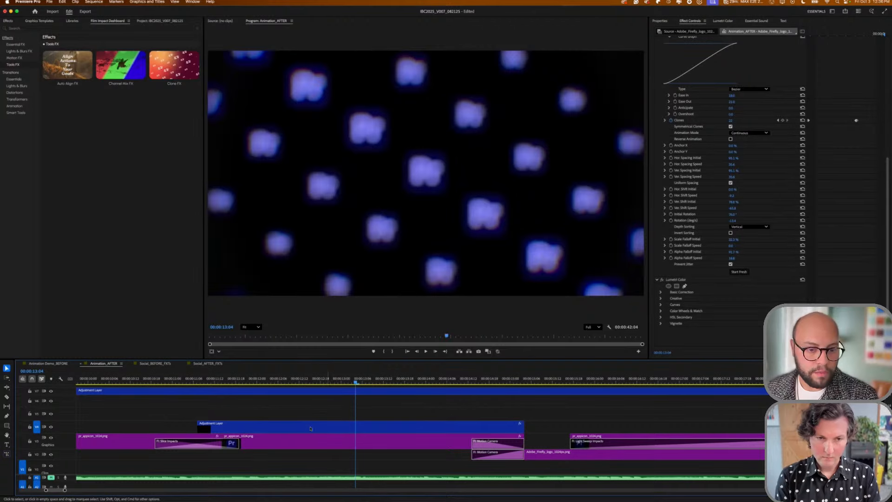
{"action": "left_click", "coordinate": [288, 426]}
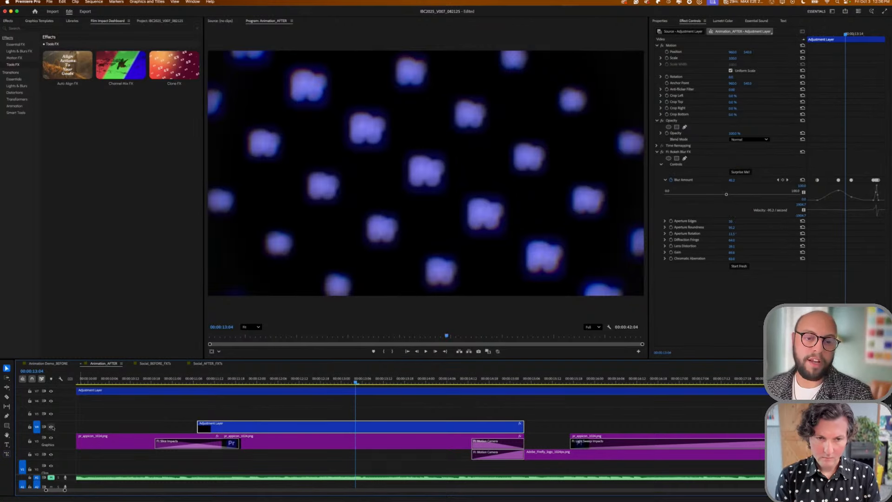
- Hide the blur adjustment layer's track and play from 00:00:11:21 to view the cloned icons without the bokeh blur
{"action": "left_click", "coordinate": [51, 427]}
{"action": "left_click", "coordinate": [246, 381]}
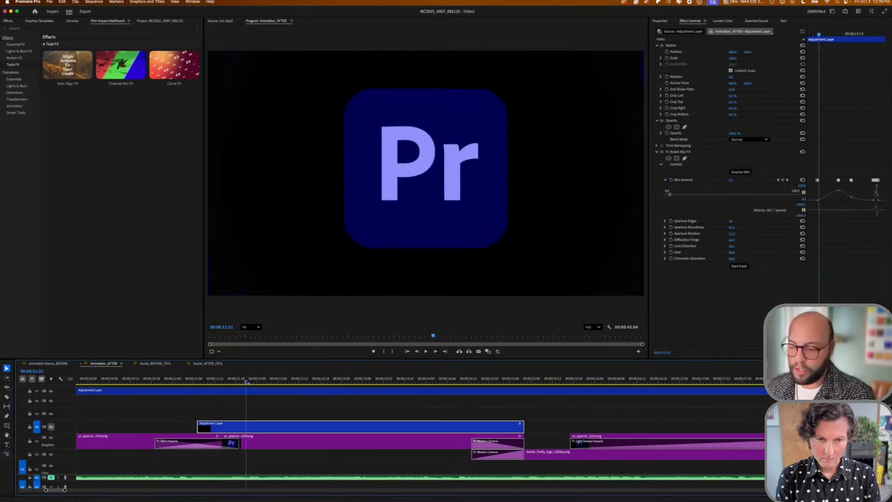
{"action": "key", "text": "space"}
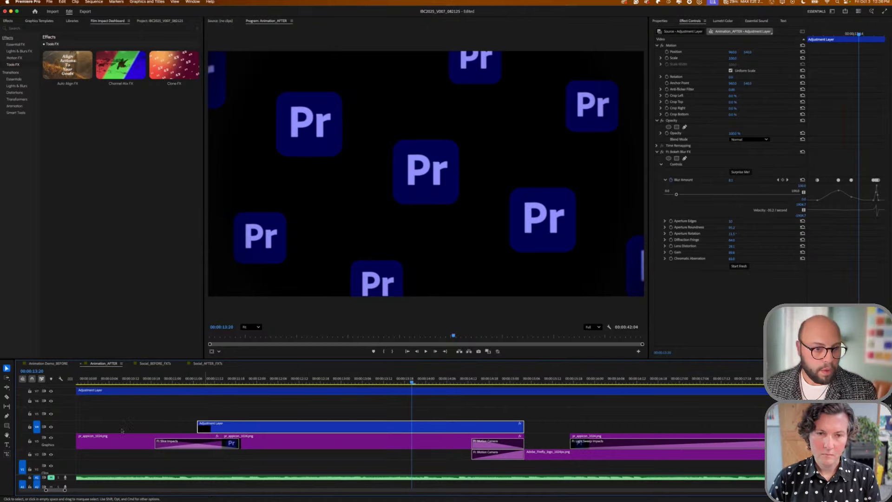
- Scrub to the blurred icons at 00:00:13:03 and across the Blur Amount keyframes to 00:00:15:00 to examine the animated blur
{"action": "left_click", "coordinate": [368, 380]}
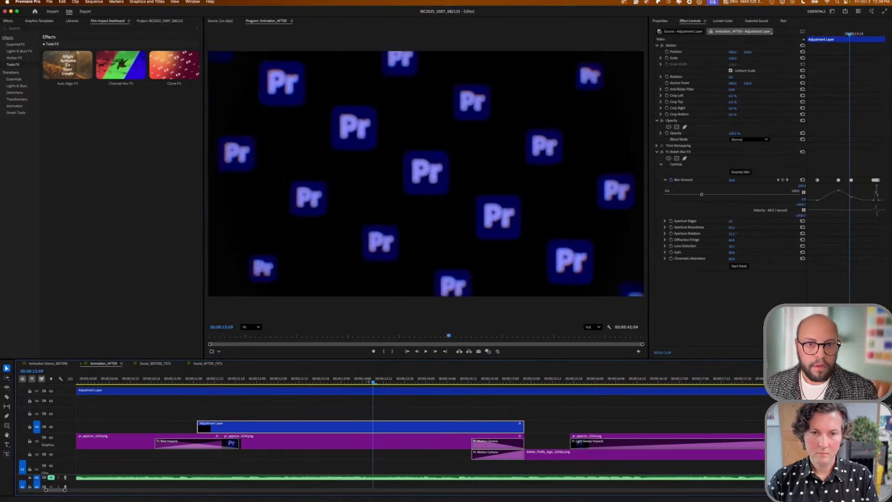
{"action": "left_click_drag", "start_coordinate": [367, 380], "coordinate": [351, 380]}
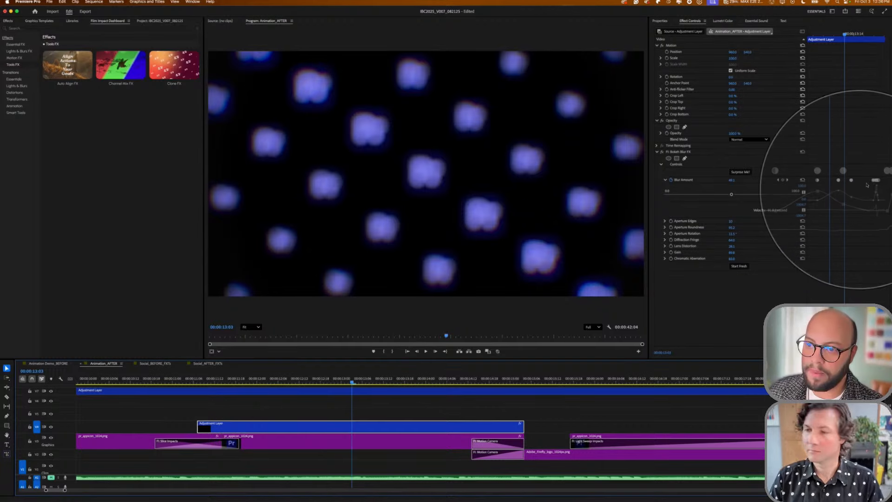
{"action": "left_click", "coordinate": [868, 34]}
{"action": "left_click_drag", "start_coordinate": [870, 37], "coordinate": [880, 40]}
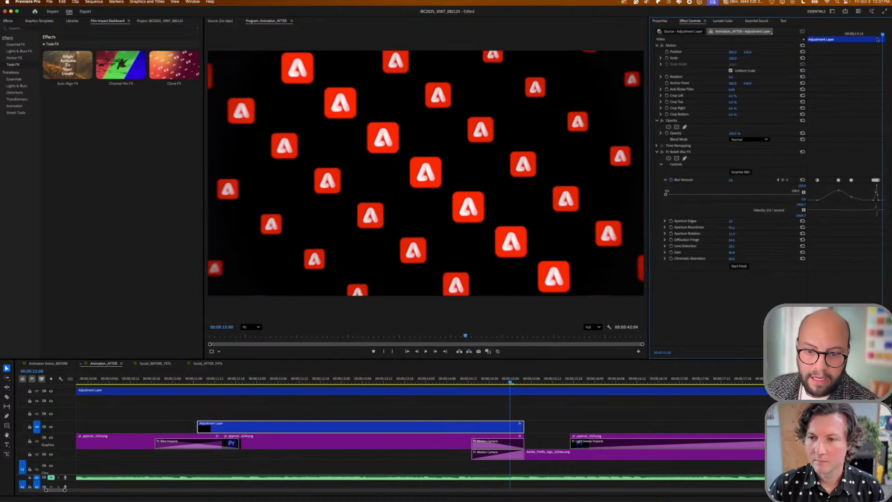
- Play through the Motion Camera transition from the Premiere Pro icons to the cloned red Adobe icons
{"action": "left_click", "coordinate": [461, 378]}
{"action": "key", "text": "space"}
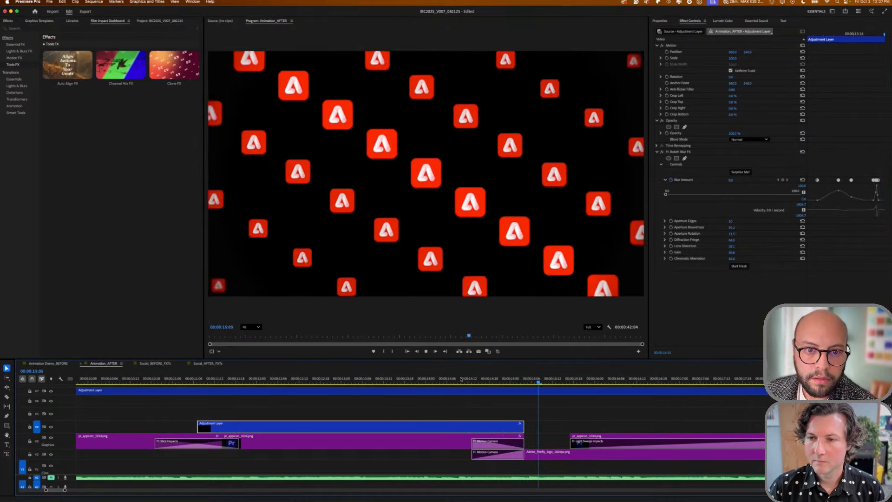
{"action": "key", "text": "space"}
{"action": "key", "text": "space"}
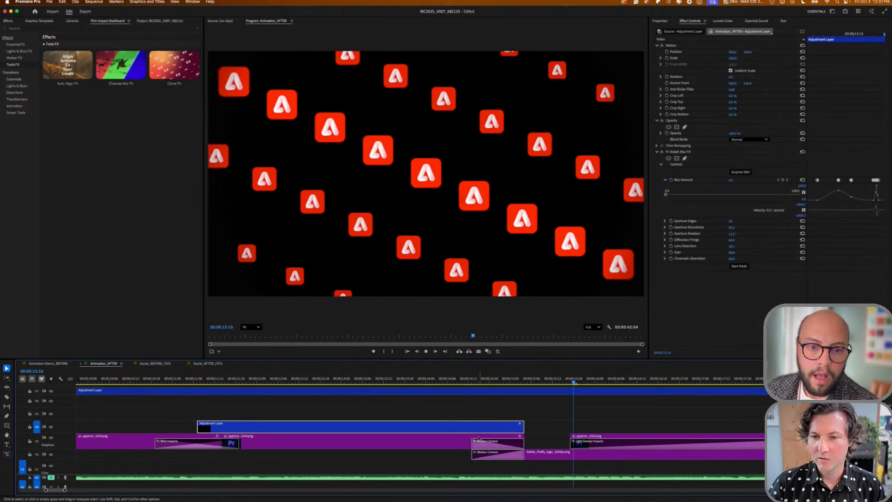
- Go to 00:00:16:08 in the Light Sweep Impacts transition, enlarge the program preview, and step forward over the light streak on the icon
{"action": "mouse_move", "coordinate": [623, 378]}
{"action": "left_mouse_down"}
{"action": "mouse_move", "coordinate": [616, 381]}
{"action": "mouse_move", "coordinate": [623, 381]}
{"action": "left_mouse_up"}
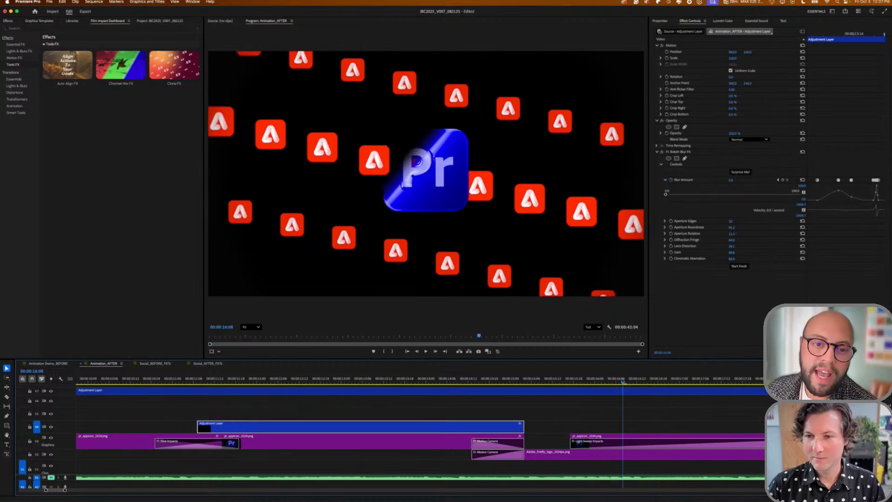
{"action": "scroll", "coordinate": [437, 167], "scroll_direction": "up", "scroll_amount": 4}
{"action": "scroll", "coordinate": [425, 163], "scroll_direction": "up", "scroll_amount": 2}
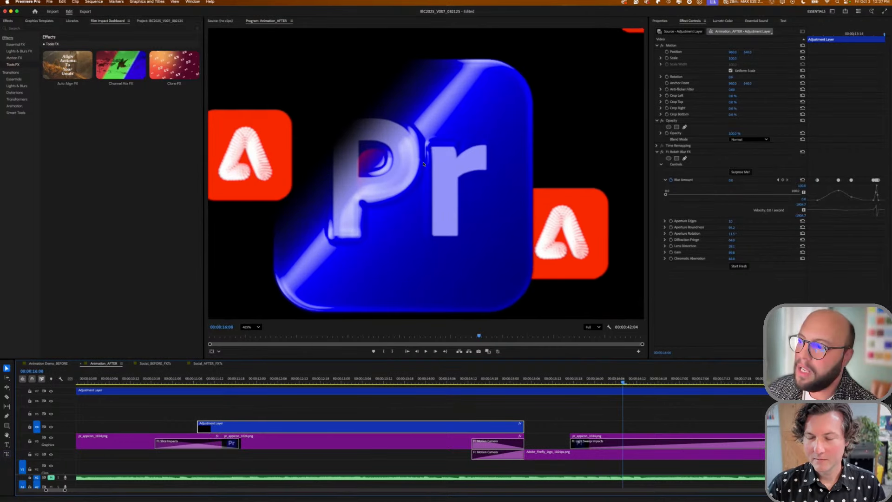
{"action": "key", "text": "Right"}
{"action": "key", "text": "Right"}
{"action": "key", "text": "Right"}
{"action": "key", "text": "Right"}
{"action": "key", "text": "Right"}
{"action": "key", "text": "Right"}
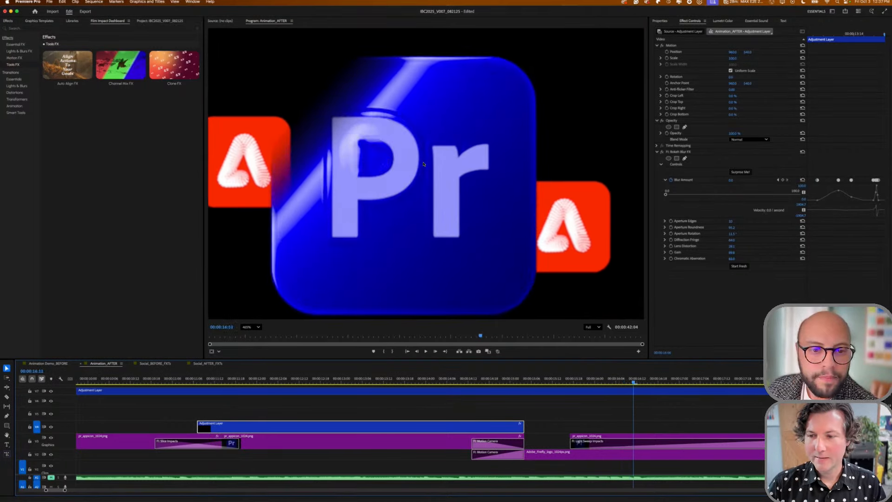
- Step back frame by frame through the Light Sweep Impacts transition to 00:00:15:22, where the icon's corner starts to form
{"action": "key", "text": "Left"}
{"action": "key", "text": "Left"}
{"action": "key", "text": "Left"}
{"action": "key", "text": "Left"}
{"action": "key", "text": "Left"}
{"action": "key", "text": "Left"}
{"action": "key", "text": "Left"}
{"action": "key", "text": "Left"}
{"action": "key", "text": "Left"}
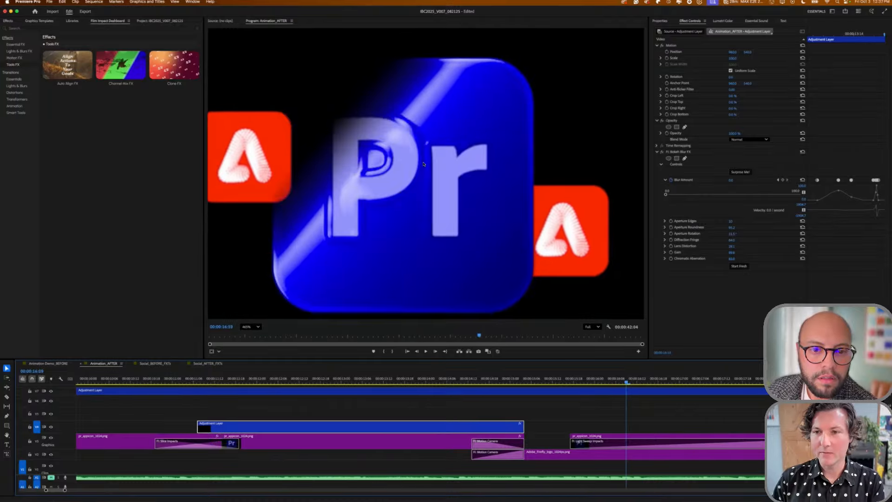
{"action": "key", "text": "Left"}
{"action": "key", "text": "Left"}
{"action": "key", "text": "Left"}
{"action": "key", "text": "Left"}
{"action": "key", "text": "Left"}
{"action": "key", "text": "Left"}
{"action": "key", "text": "Left"}
{"action": "key", "text": "Left"}
{"action": "key", "text": "Left"}
{"action": "key", "text": "Left"}
{"action": "key", "text": "Left"}
{"action": "key", "text": "Left"}
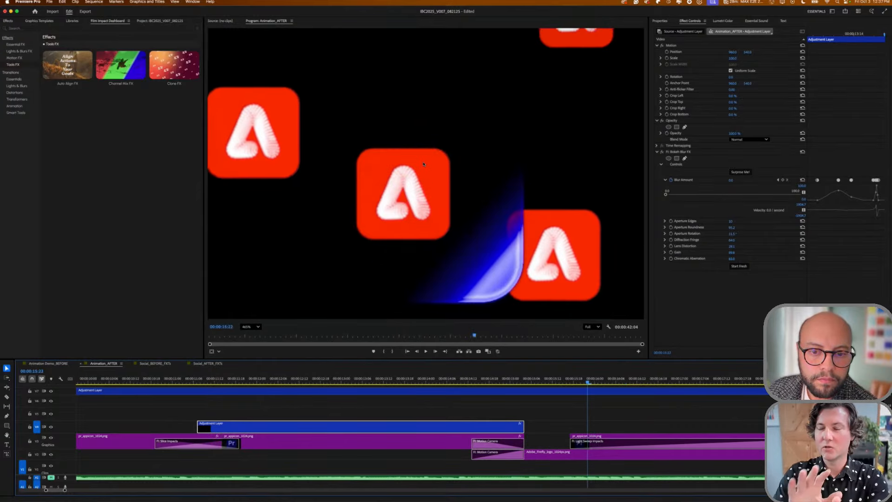
- Step forward frame by frame through the Light Sweep Impacts transition to examine the Premiere Pro icon being revealed
{"action": "key", "text": "Right"}
{"action": "key", "text": "Right"}
{"action": "key", "text": "Right"}
{"action": "key", "text": "Right"}
{"action": "key", "text": "Right"}
{"action": "key", "text": "Right"}
{"action": "key", "text": "Right"}
{"action": "key", "text": "Right"}
{"action": "key", "text": "Right"}
{"action": "key", "text": "Right"}
{"action": "key", "text": "Right"}
{"action": "key", "text": "Right"}
{"action": "key", "text": "Right"}
{"action": "key", "text": "Right"}
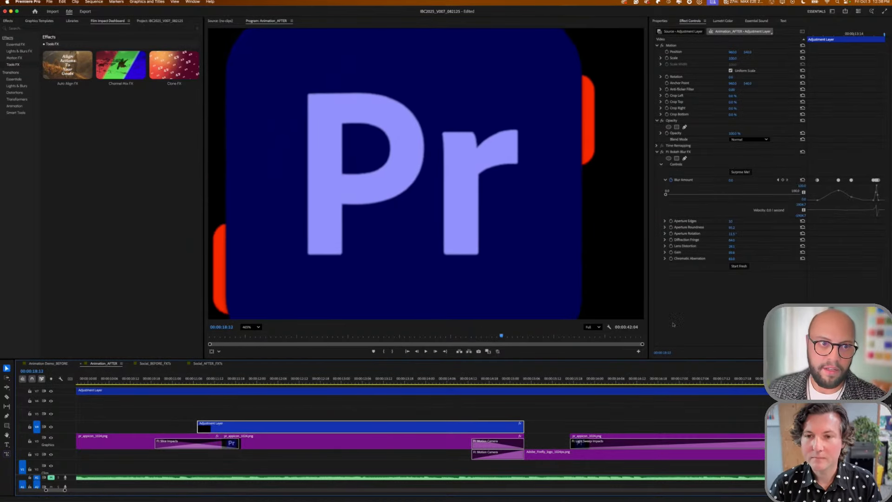
- Reduce the program preview's magnification and step back from 00:00:18:17 to the clean icon before the VHS Damage Impacts transition
{"action": "scroll", "coordinate": [351, 158], "scroll_direction": "down", "scroll_amount": 3}
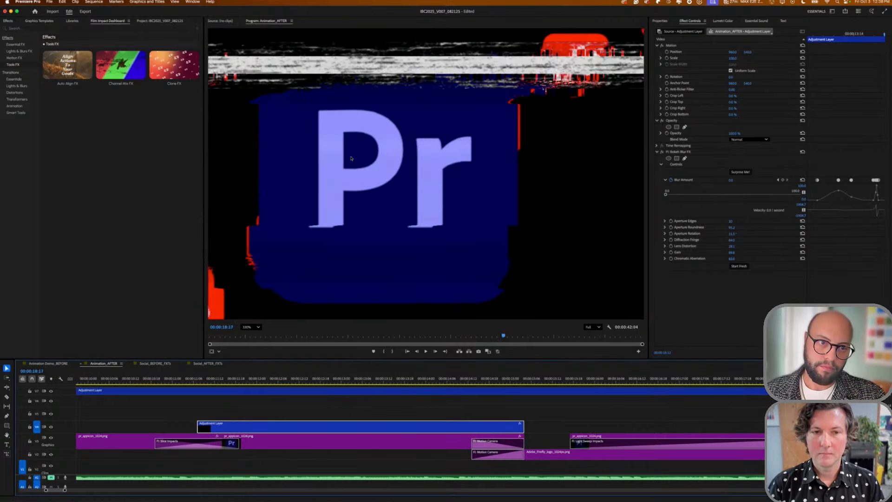
{"action": "key", "text": "Left"}
{"action": "key", "text": "Left"}
{"action": "key", "text": "Left"}
{"action": "key", "text": "Left"}
{"action": "key", "text": "Left"}
{"action": "key", "text": "Left"}
{"action": "key", "text": "Left"}
{"action": "key", "text": "Left"}
{"action": "key", "text": "Left"}
{"action": "key", "text": "Left"}
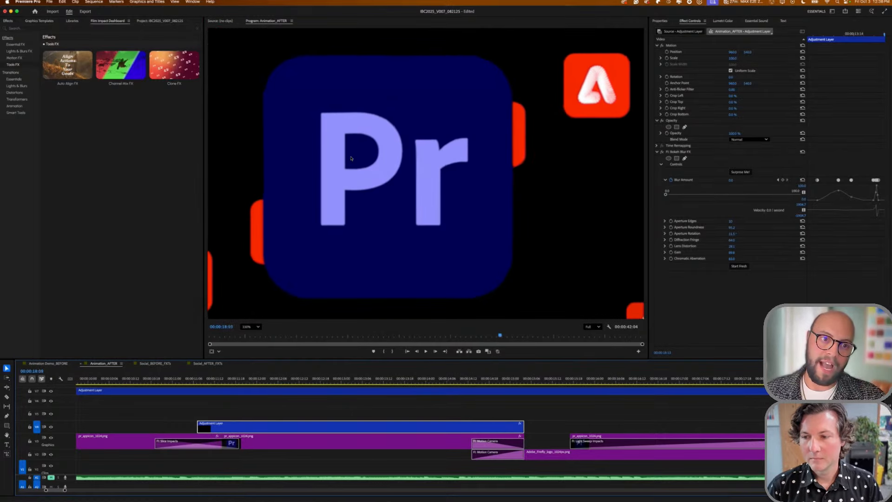
- Step frame by frame to 00:00:18:16, just before the VHS Damage Impacts transition distorts the icon
{"action": "key", "text": "Right"}
{"action": "key", "text": "Right"}
{"action": "key", "text": "Right"}
{"action": "key", "text": "Right"}
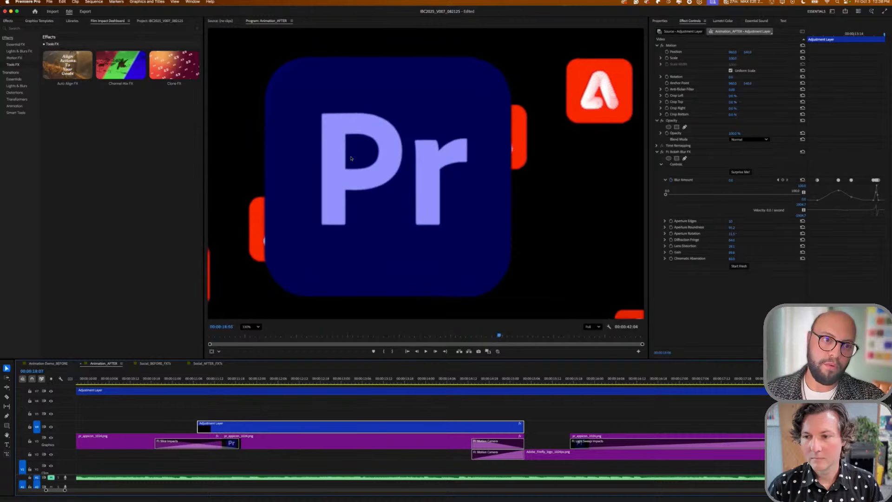
{"action": "key", "text": "Right"}
{"action": "key", "text": "Right"}
{"action": "key", "text": "Right"}
{"action": "key", "text": "Right"}
{"action": "key", "text": "Right"}
{"action": "key", "text": "Right"}
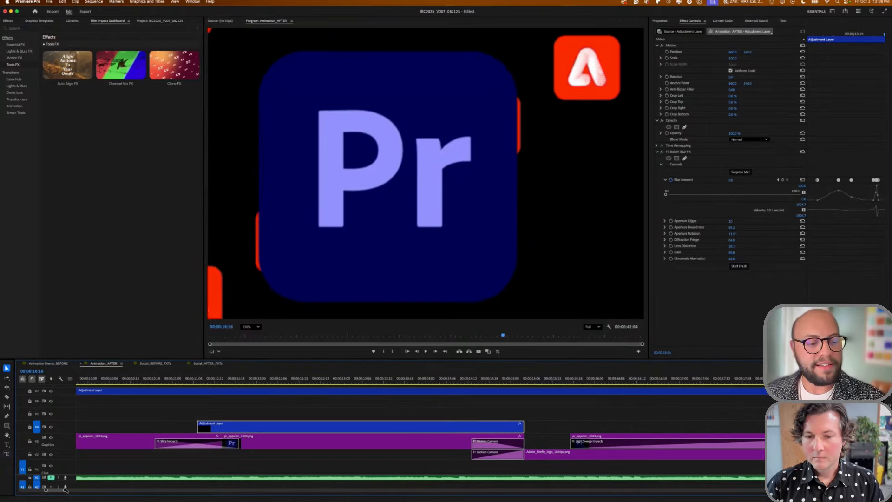
- Show the rest of the sequence in the timeline and play through the VHS Damage Impacts transition to 00:00:21:04
{"action": "left_click_drag", "start_coordinate": [65, 490], "coordinate": [81, 491]}
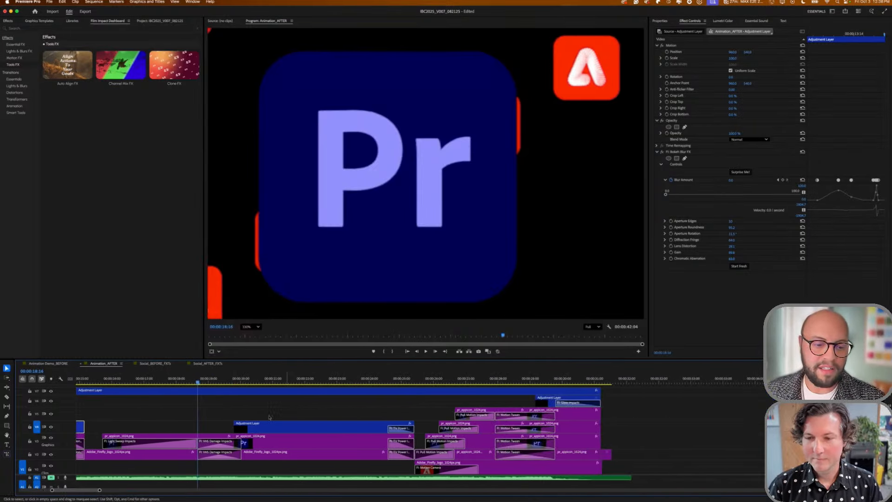
{"action": "scroll", "coordinate": [269, 418], "scroll_direction": "down", "scroll_amount": 1}
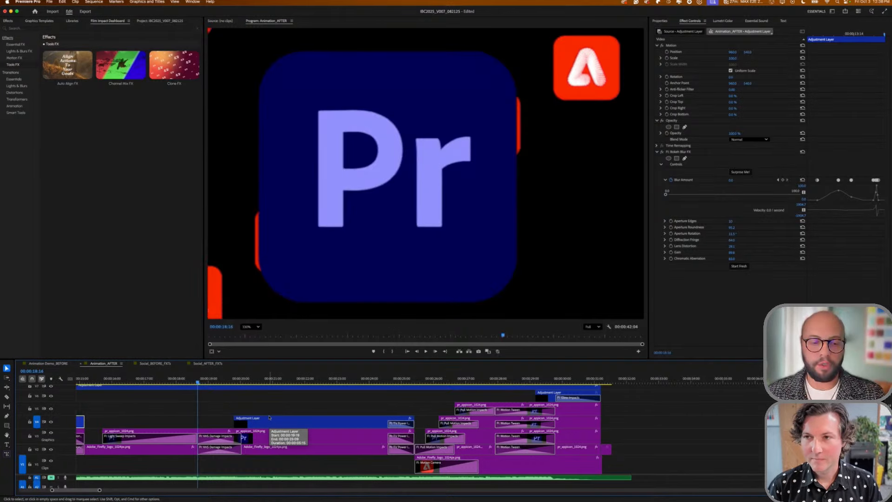
{"action": "key", "text": "space"}
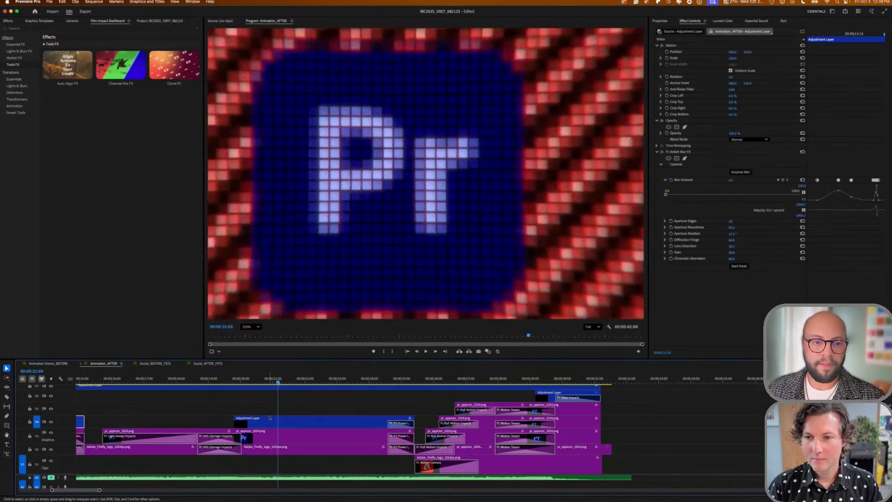
- Set the program preview to Fit and replay the VHS Damage Impacts transition and the pixelated icons that follow it
{"action": "left_click", "coordinate": [249, 327]}
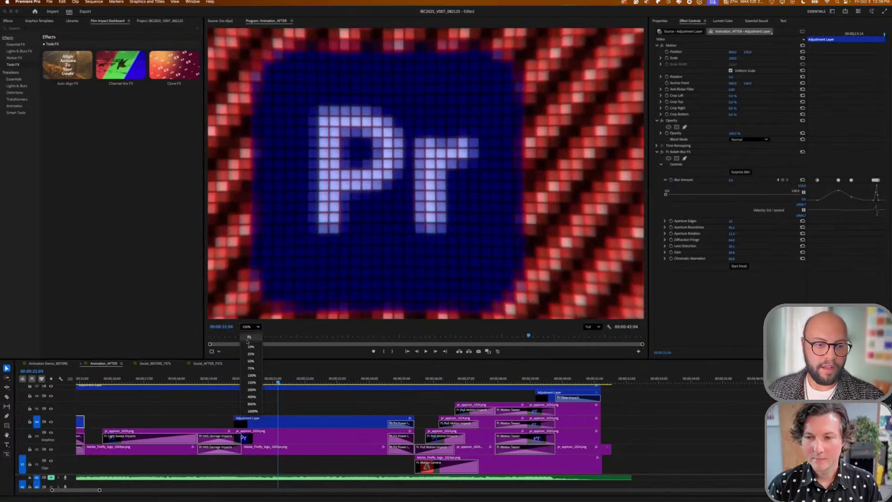
{"action": "left_click", "coordinate": [249, 337]}
{"action": "left_click", "coordinate": [200, 379]}
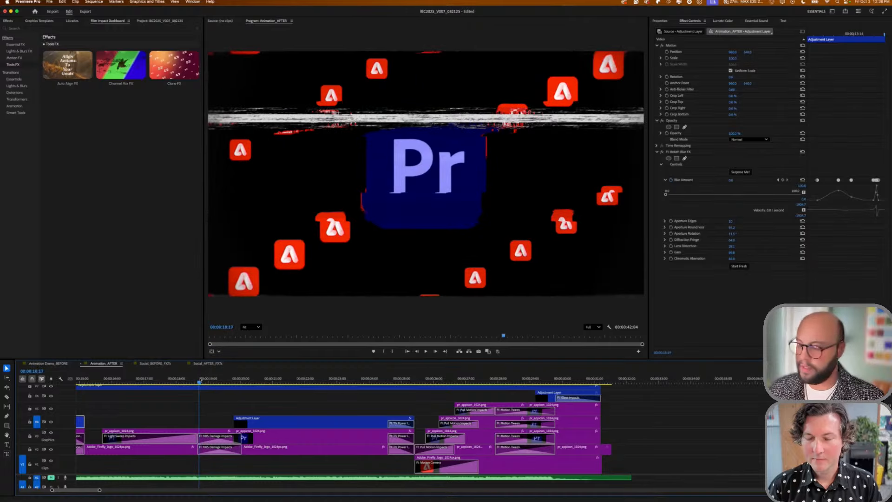
{"action": "key", "text": "space"}
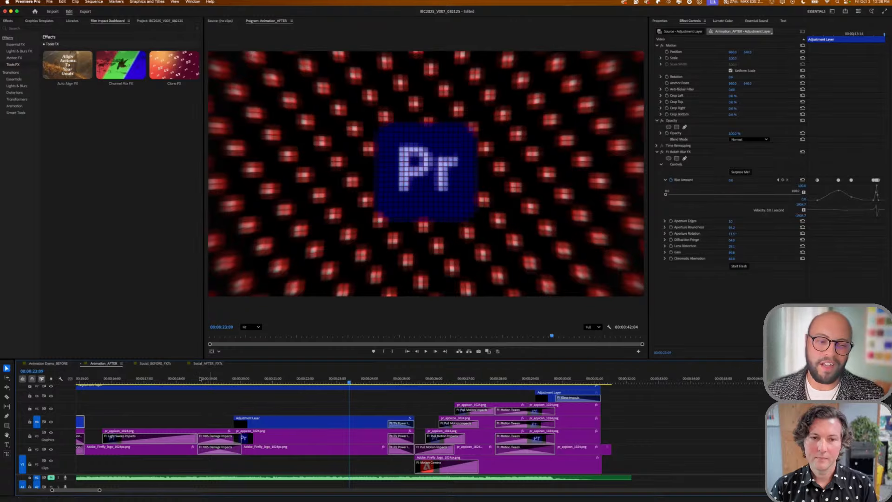
{"action": "left_click", "coordinate": [221, 382]}
{"action": "key", "text": "space"}
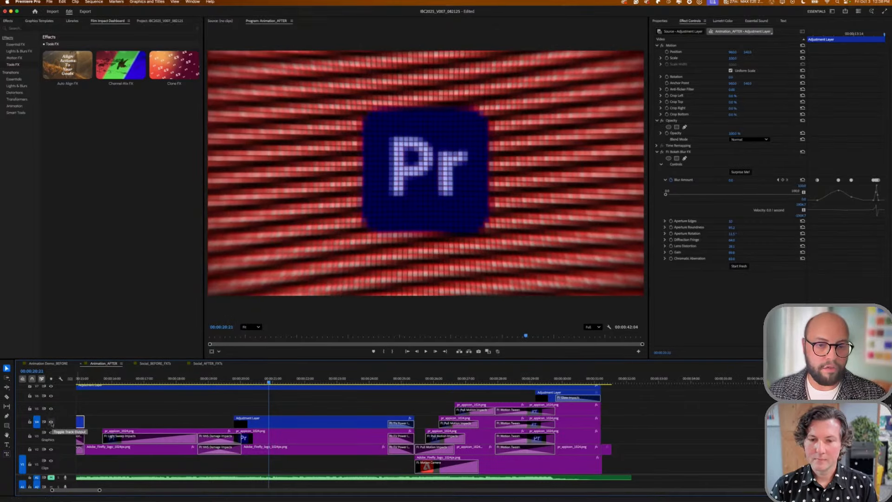
- Compare the icons with the adjustment layer's track hidden and shown, scrubbing from 00:00:20:21 back to 00:00:19:19
{"action": "left_click", "coordinate": [51, 422]}
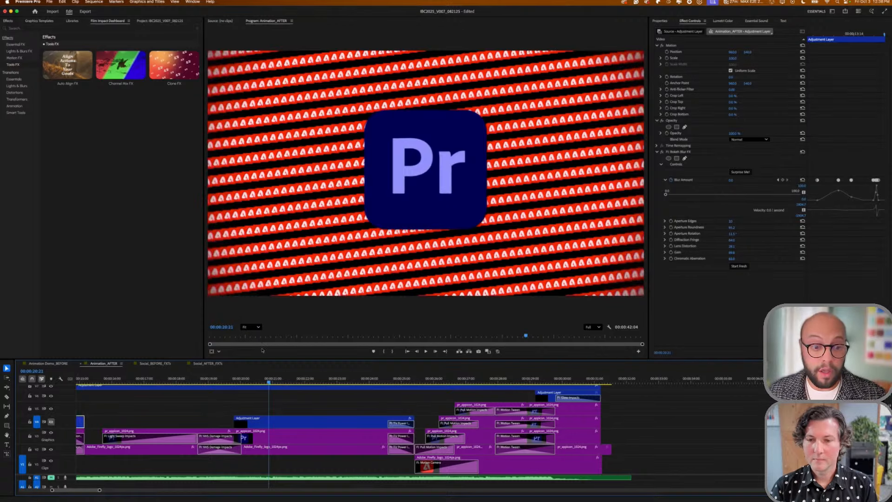
{"action": "left_click", "coordinate": [251, 381]}
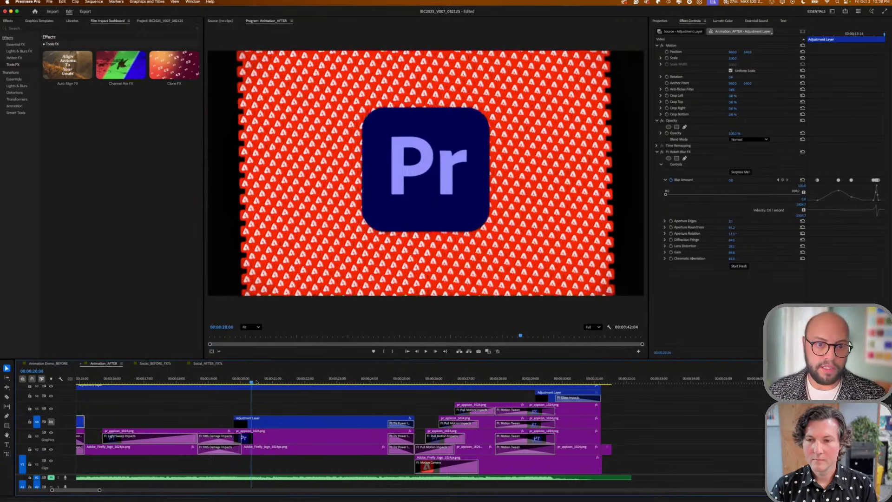
{"action": "mouse_move", "coordinate": [256, 381]}
{"action": "left_mouse_down"}
{"action": "mouse_move", "coordinate": [372, 380]}
{"action": "mouse_move", "coordinate": [242, 389]}
{"action": "left_mouse_up"}
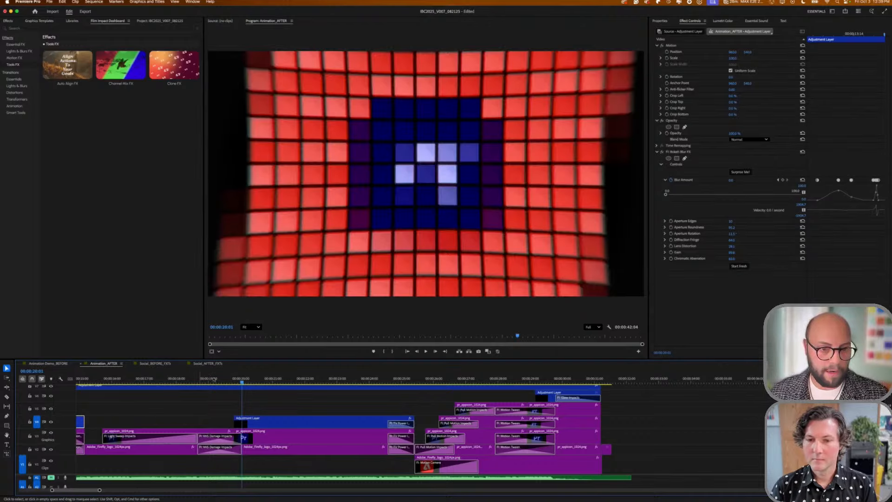
{"action": "left_click", "coordinate": [234, 380]}
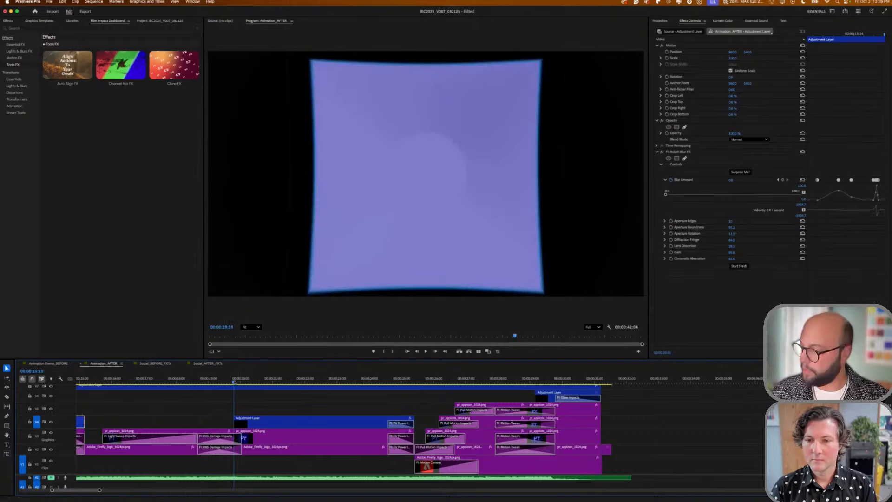
- Step back to the VHS-distorted icon at 00:00:19:16 and return to the adjustment layer's first mosaic frame at 00:00:19:19
{"action": "key", "text": "Left"}
{"action": "key", "text": "Left"}
{"action": "key", "text": "Left"}
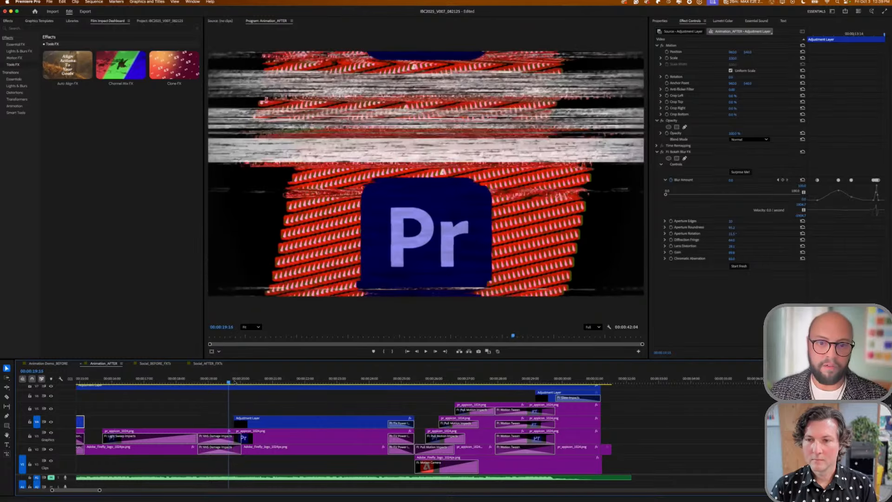
{"action": "key", "text": "Right"}
{"action": "key", "text": "Right"}
{"action": "key", "text": "Right"}
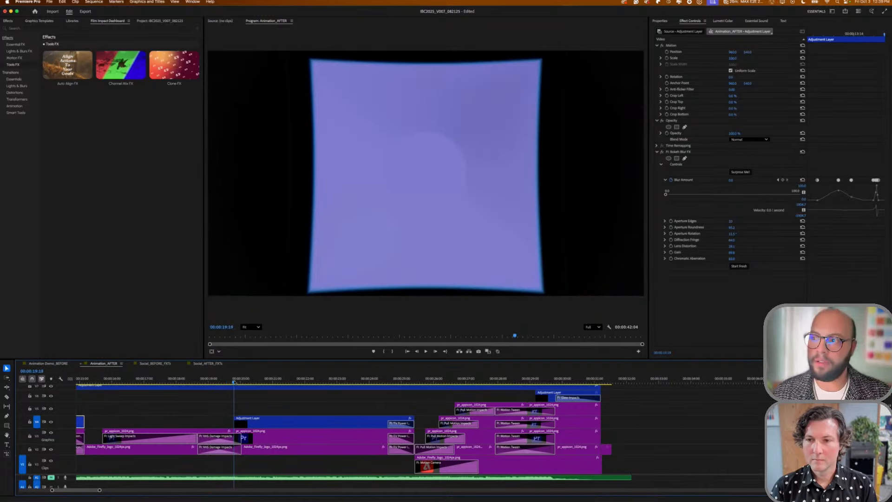
- Step frame by frame through the growing mosaic tiles up to 00:00:19:23 and back to 00:00:19:21
{"action": "key", "text": "Right"}
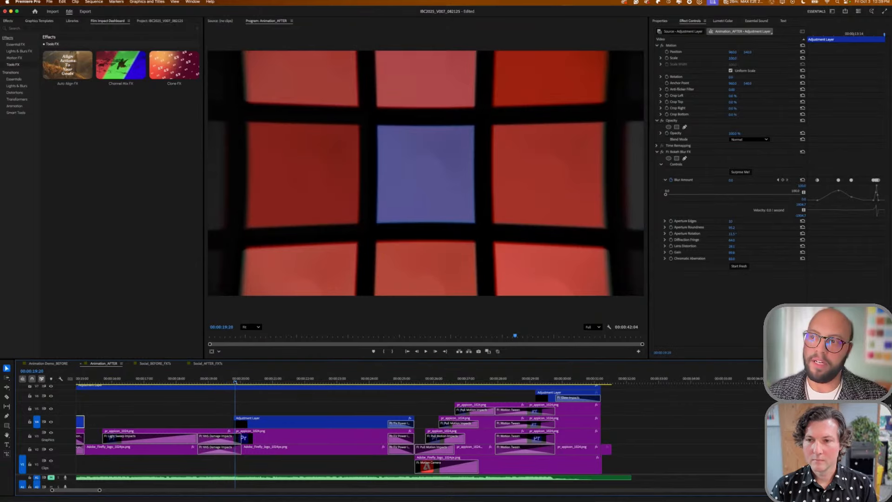
{"action": "key", "text": "Right"}
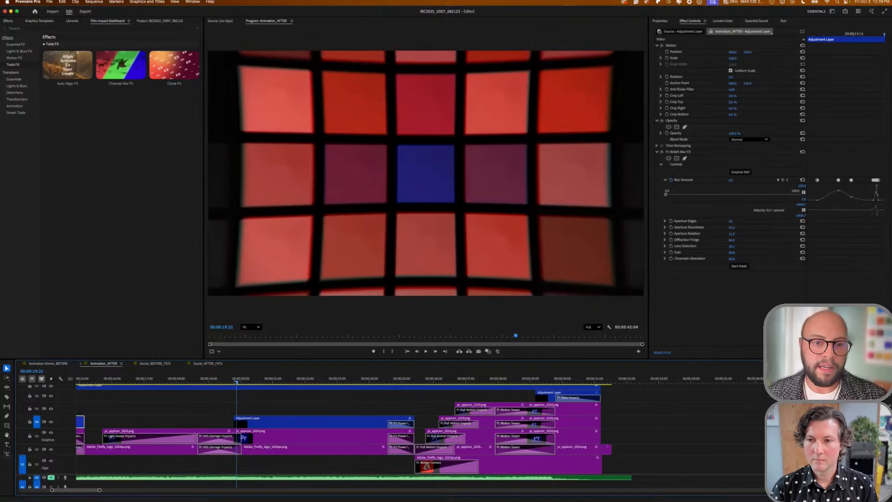
{"action": "key", "text": "Right"}
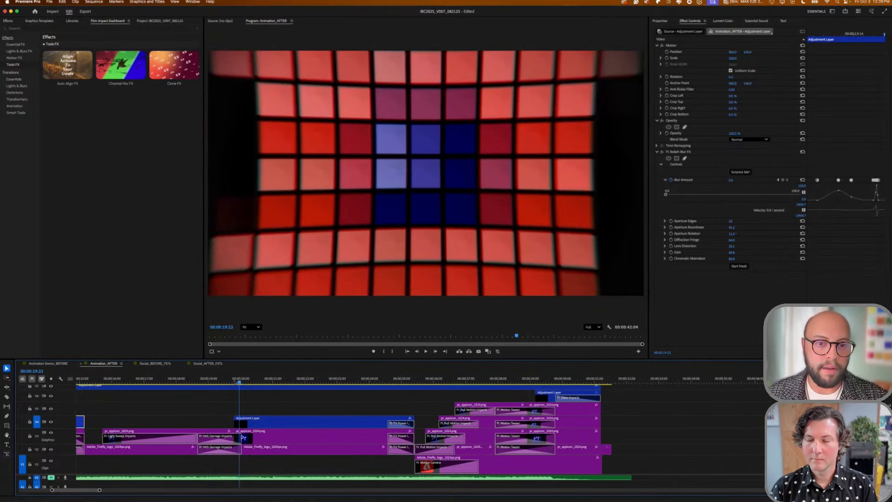
{"action": "key", "text": "Right"}
{"action": "key", "text": "Left"}
{"action": "key", "text": "Left"}
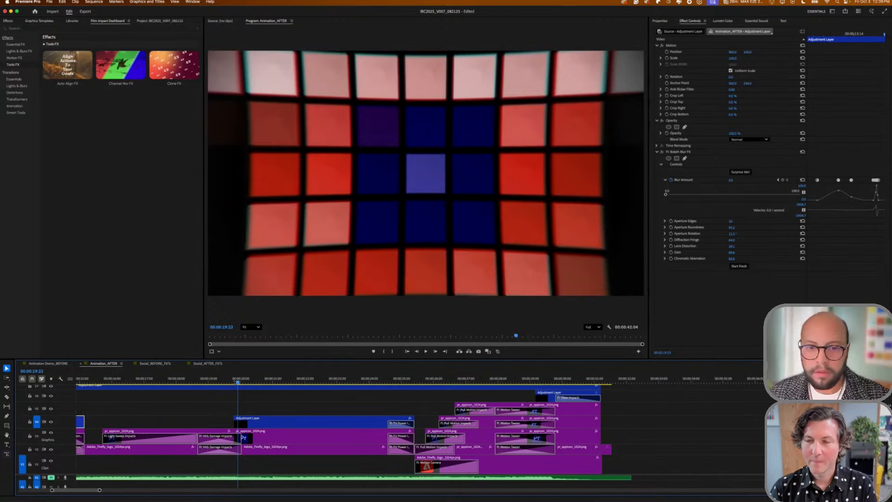
{"action": "key", "text": "Left"}
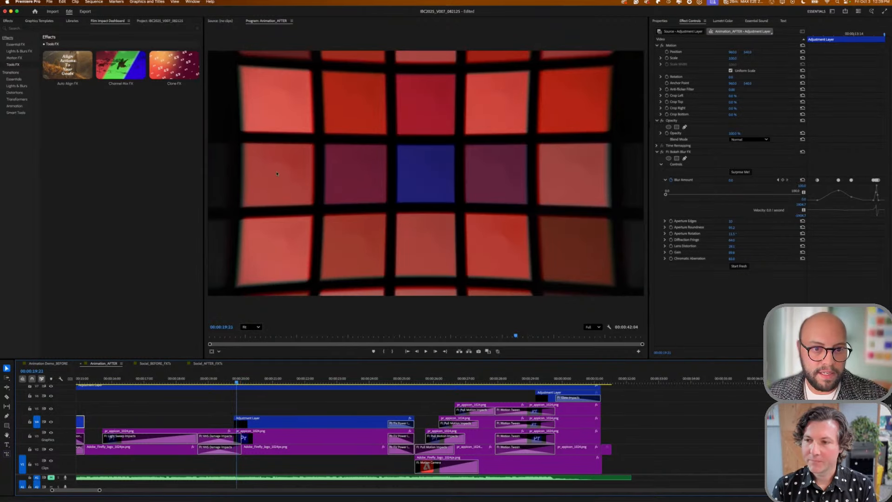
- Zoom in on the mosaic tiles' color fringes, restore the preview to Fit and advance to 00:00:19:23
{"action": "scroll", "coordinate": [263, 175], "scroll_direction": "up", "scroll_amount": 5}
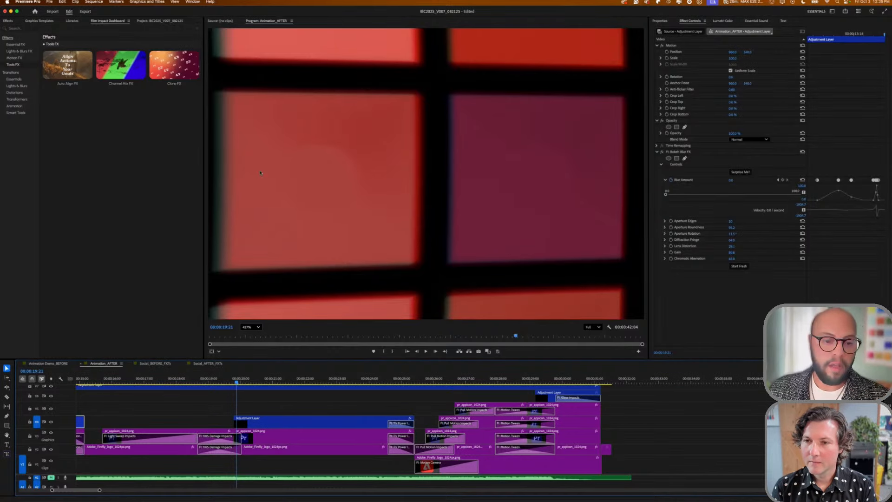
{"action": "left_click", "coordinate": [246, 327]}
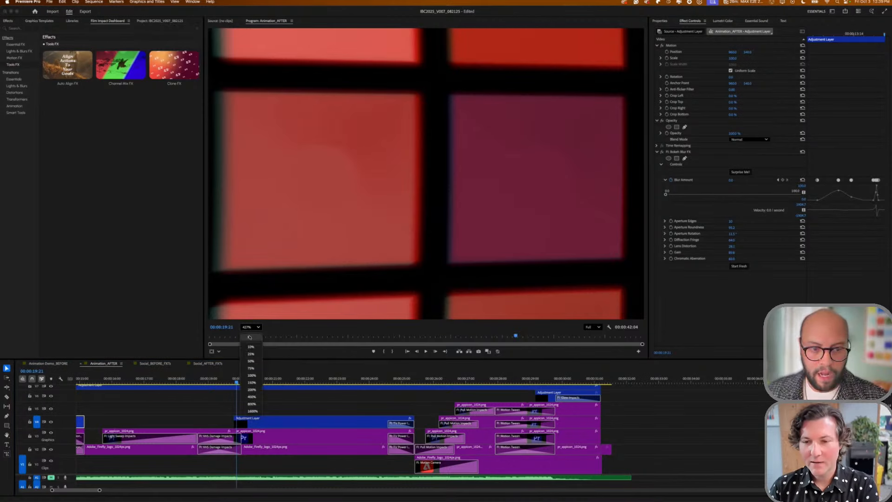
{"action": "left_click", "coordinate": [250, 337]}
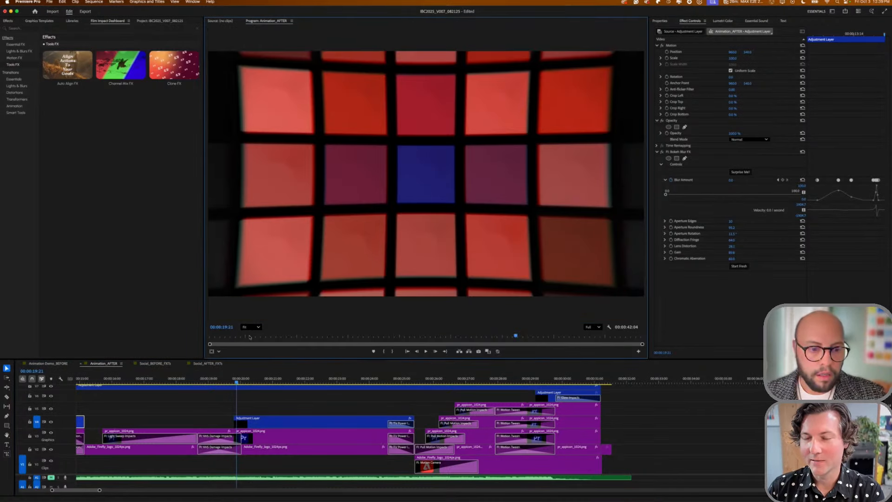
{"action": "key", "text": "Right"}
{"action": "key", "text": "Right"}
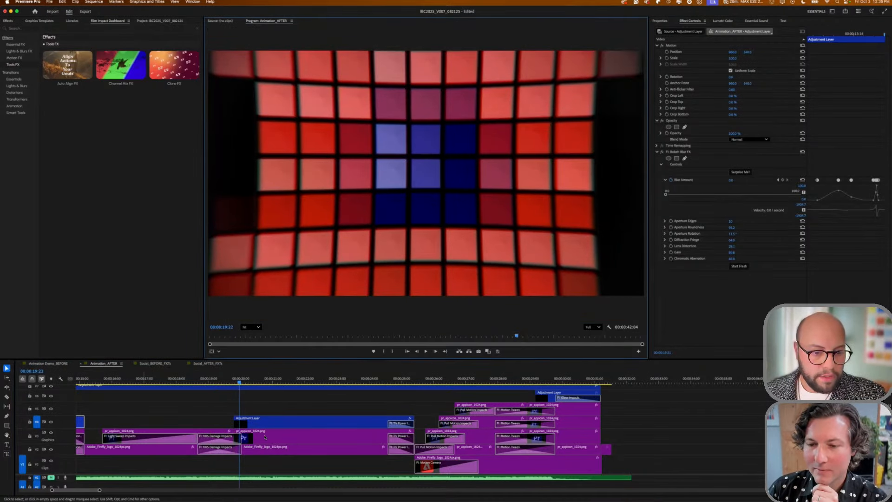
- Select the adjustment layer above the icon clip and review its Mosaic FX, RGB Split FX and Lumetri Color effects
{"action": "left_click", "coordinate": [275, 434]}
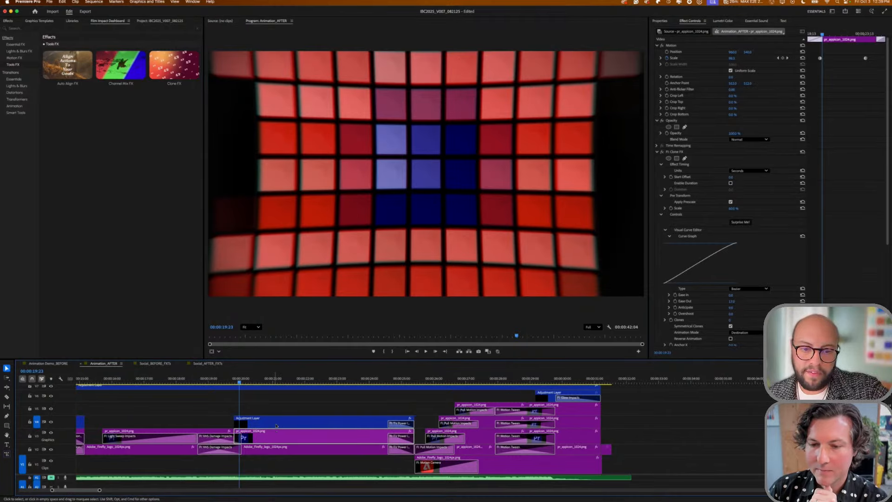
{"action": "left_click", "coordinate": [278, 423]}
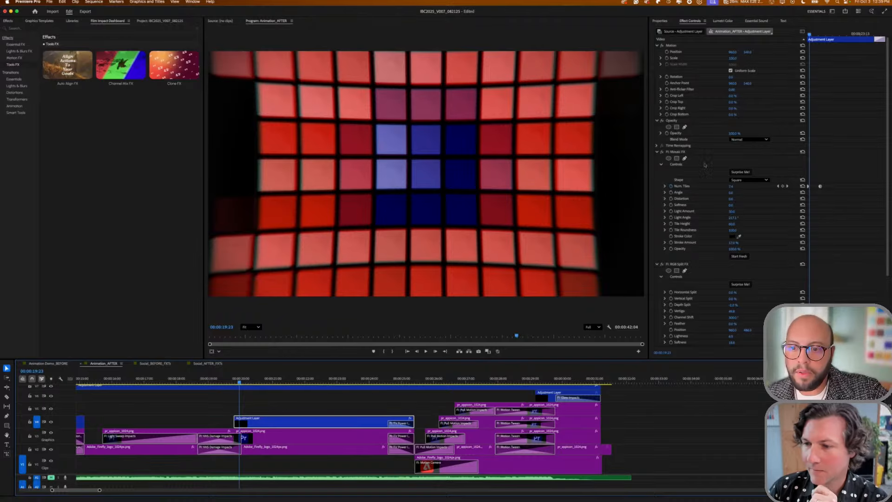
{"action": "scroll", "coordinate": [704, 165], "scroll_direction": "down", "scroll_amount": 5}
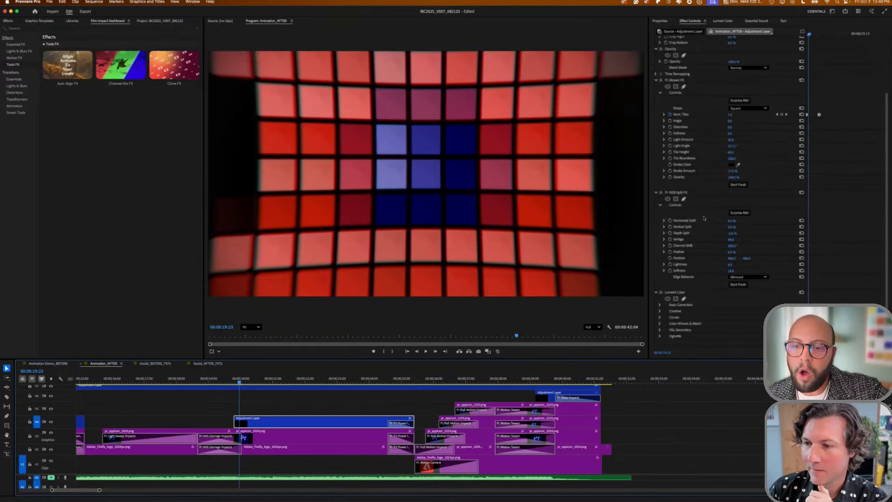
{"action": "scroll", "coordinate": [664, 95], "scroll_direction": "up", "scroll_amount": 1}
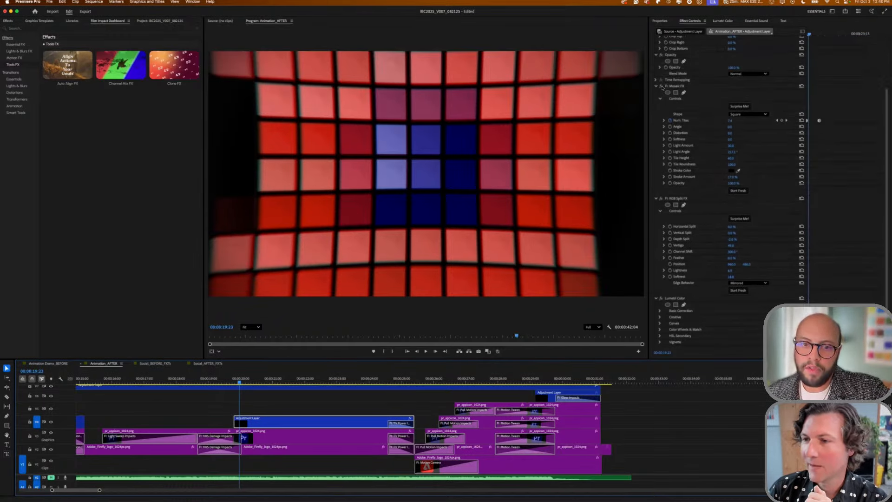
- Compare the frame with Mosaic FX and RGB Split FX each switched off and back on
{"action": "left_click", "coordinate": [661, 86]}
{"action": "left_click", "coordinate": [661, 87]}
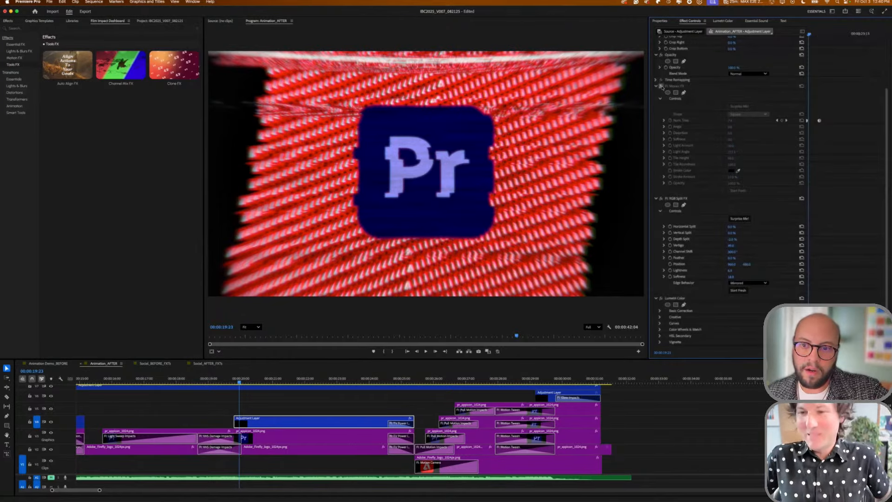
{"action": "left_click", "coordinate": [662, 198]}
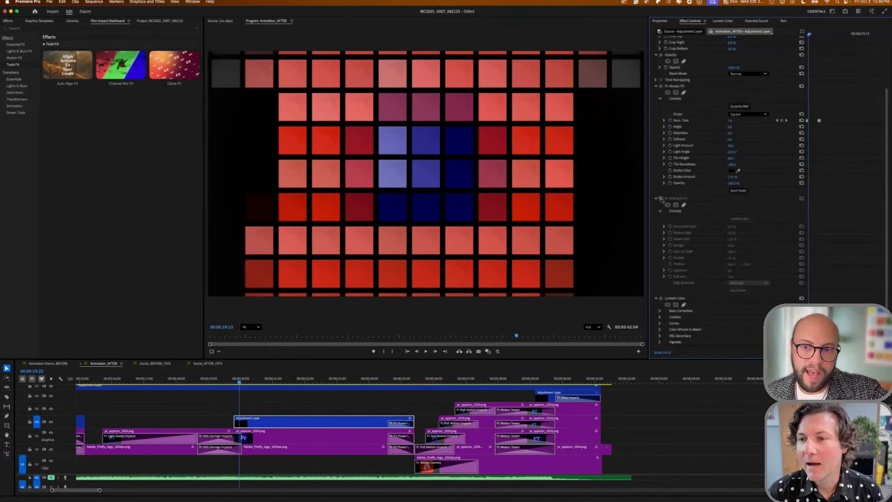
{"action": "left_click", "coordinate": [662, 198]}
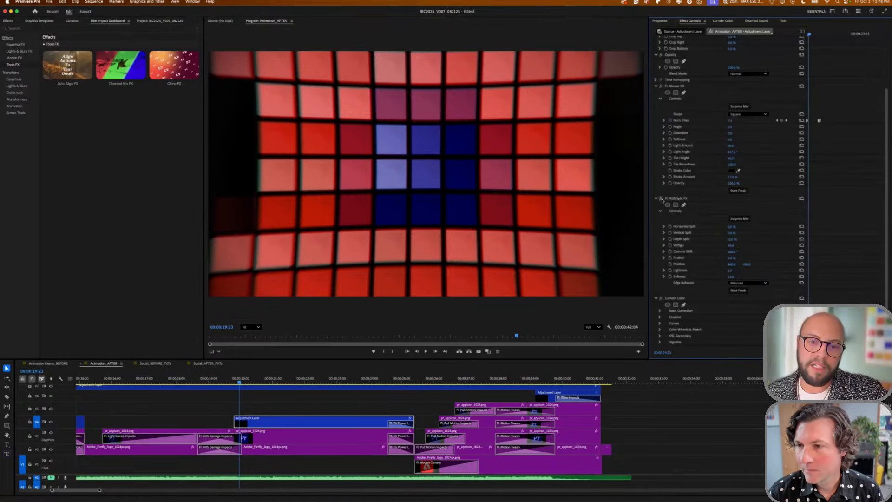
{"action": "left_click", "coordinate": [661, 198]}
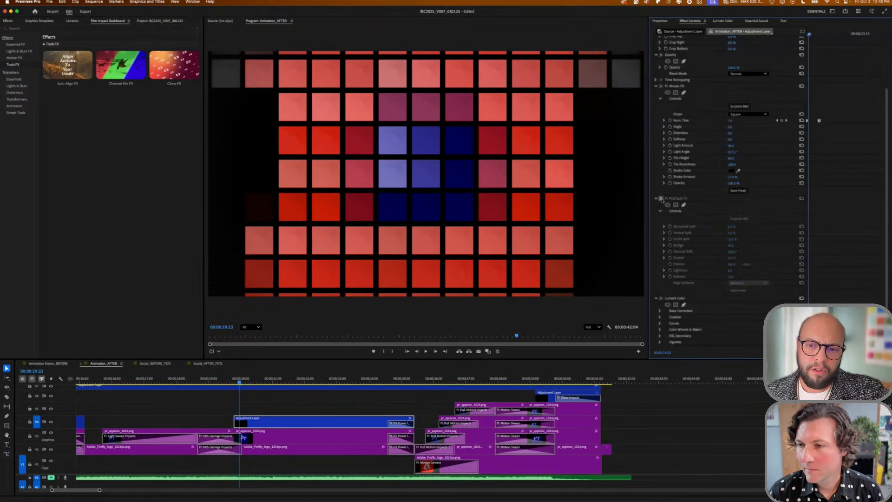
{"action": "left_click", "coordinate": [661, 199]}
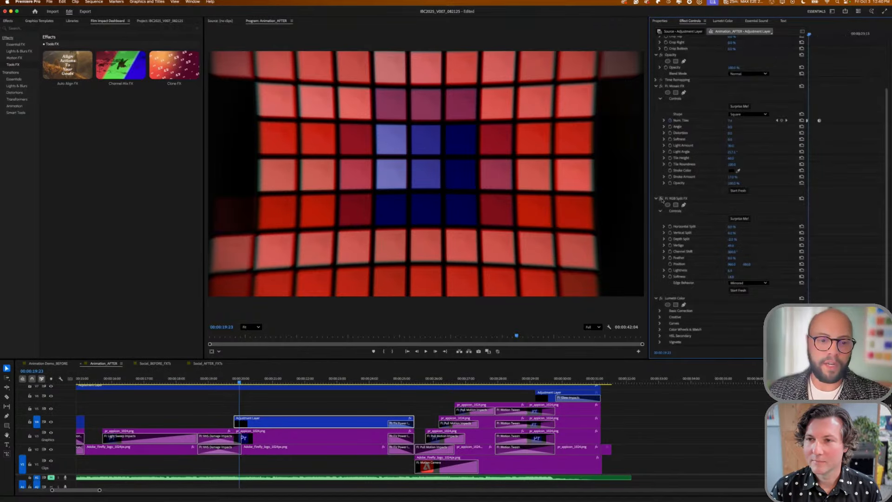
- Step the mosaic animation forward to 00:00:20:01 and back to 00:00:19:23
{"action": "key", "text": "Right"}
{"action": "key", "text": "Right"}
{"action": "key", "text": "Right"}
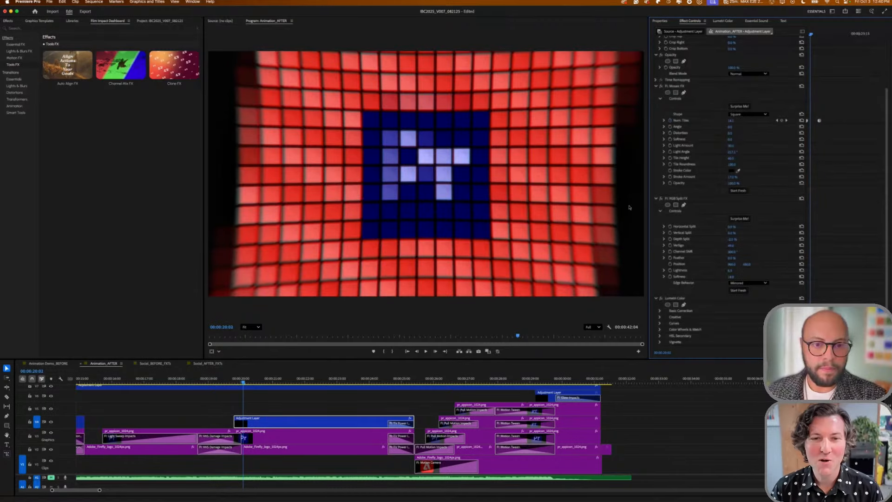
{"action": "key", "text": "Left"}
{"action": "key", "text": "Left"}
{"action": "key", "text": "Left"}
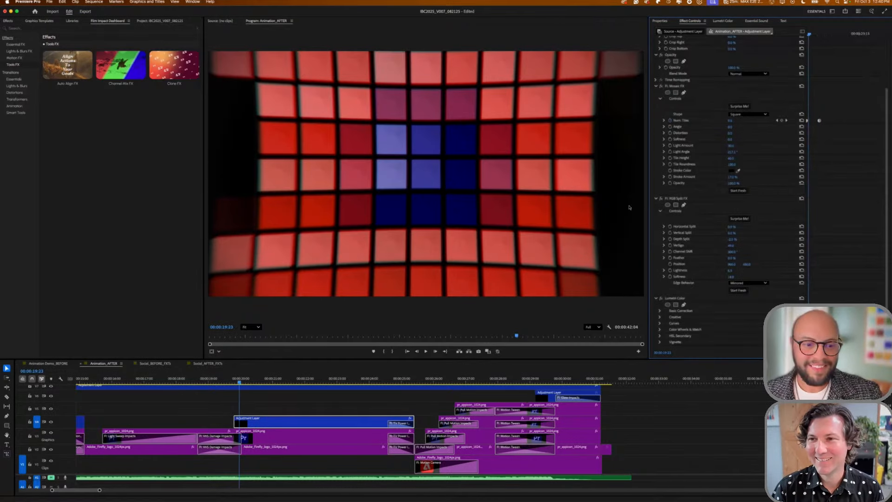
- Step through the shrinking mosaic tiles from 00:00:19:23 to 00:00:20:11
{"action": "key", "text": "Right"}
{"action": "key", "text": "Right"}
{"action": "key", "text": "Right"}
{"action": "key", "text": "Right"}
{"action": "key", "text": "Right"}
{"action": "key", "text": "Right"}
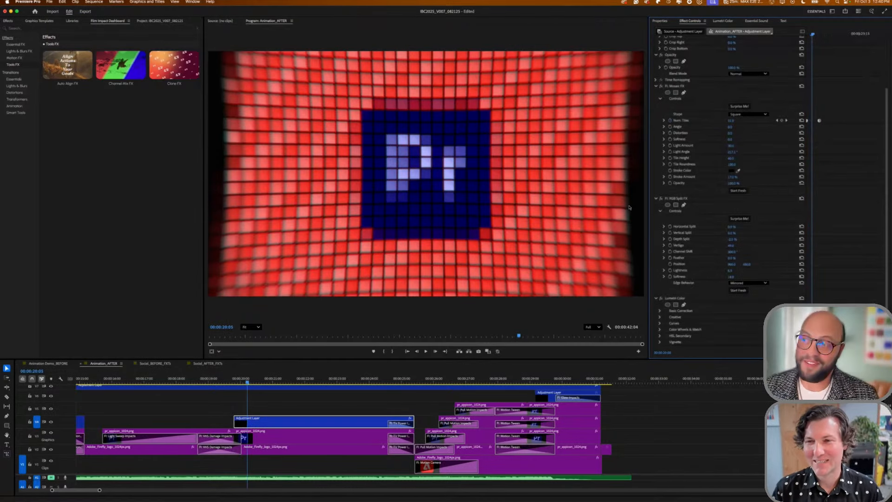
{"action": "key", "text": "Right"}
{"action": "key", "text": "Right"}
{"action": "key", "text": "Right"}
{"action": "key", "text": "Right"}
{"action": "key", "text": "Right"}
{"action": "key", "text": "Right"}
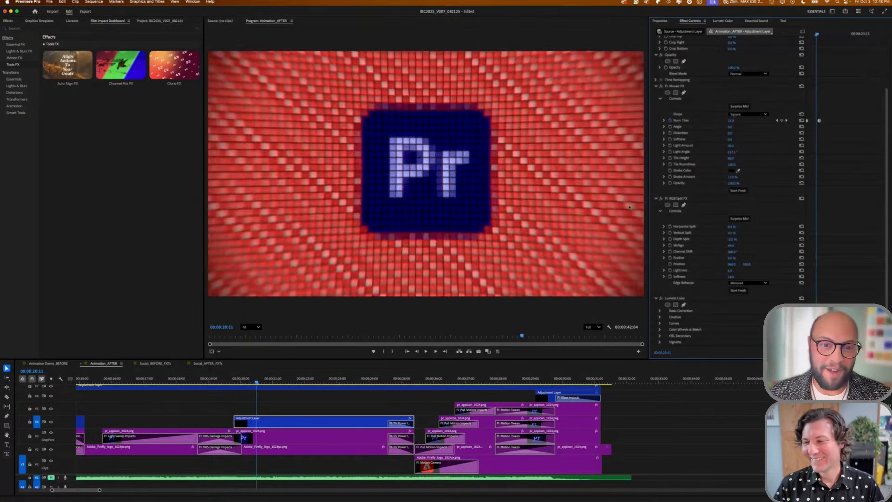
- Scrub the pixelated icons forward past 00:00:21:03 and back to 00:00:20:14 to review the mosaic build-up
{"action": "key", "text": "Right"}
{"action": "key", "text": "Right"}
{"action": "key", "text": "Right"}
{"action": "key", "text": "Right"}
{"action": "key", "text": "Right"}
{"action": "key", "text": "Right"}
{"action": "key", "text": "Right"}
{"action": "key", "text": "Right"}
{"action": "key", "text": "Right"}
{"action": "key", "text": "Right"}
{"action": "key", "text": "Right"}
{"action": "key", "text": "Right"}
{"action": "key", "text": "Right"}
{"action": "key", "text": "Right"}
{"action": "key", "text": "Right"}
{"action": "key", "text": "Right"}
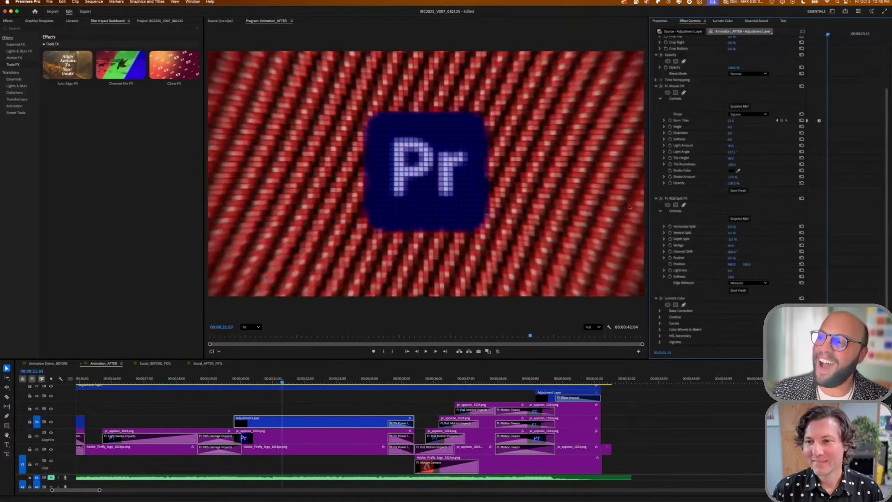
{"action": "key", "text": "Right"}
{"action": "key", "text": "Right"}
{"action": "key", "text": "Right"}
{"action": "key", "text": "Right"}
{"action": "key", "text": "Right"}
{"action": "key", "text": "Right"}
{"action": "key", "text": "Right"}
{"action": "key", "text": "Right"}
{"action": "key", "text": "Left"}
{"action": "key", "text": "Left"}
{"action": "key", "text": "Left"}
{"action": "key", "text": "Left"}
{"action": "key", "text": "Left"}
{"action": "key", "text": "Left"}
{"action": "key", "text": "Left"}
{"action": "key", "text": "Left"}
{"action": "key", "text": "Left"}
{"action": "key", "text": "Left"}
{"action": "key", "text": "Left"}
{"action": "key", "text": "Left"}
{"action": "key", "text": "Left"}
{"action": "key", "text": "Left"}
{"action": "key", "text": "Left"}
{"action": "key", "text": "Left"}
{"action": "key", "text": "Left"}
{"action": "key", "text": "Left"}
{"action": "key", "text": "Left"}
{"action": "key", "text": "Left"}
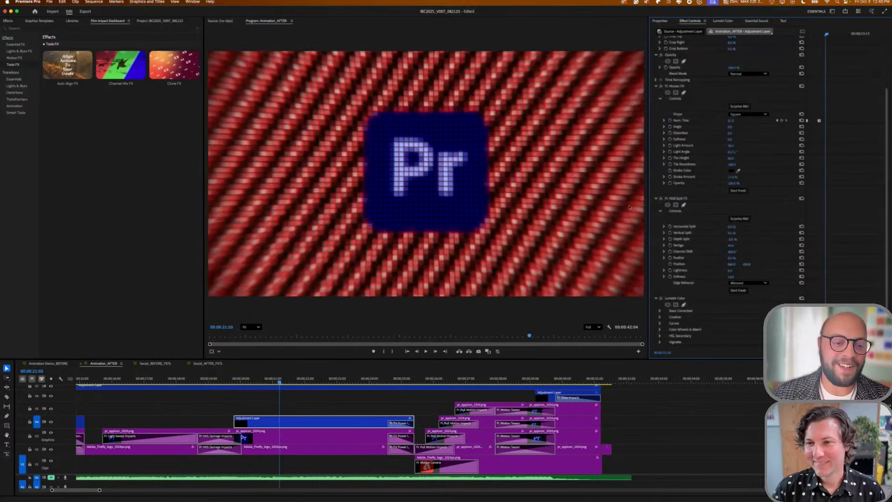
{"action": "key", "text": "Right"}
{"action": "key", "text": "Right"}
{"action": "key", "text": "Right"}
{"action": "key", "text": "Right"}
{"action": "key", "text": "Right"}
{"action": "key", "text": "Right"}
{"action": "key", "text": "Right"}
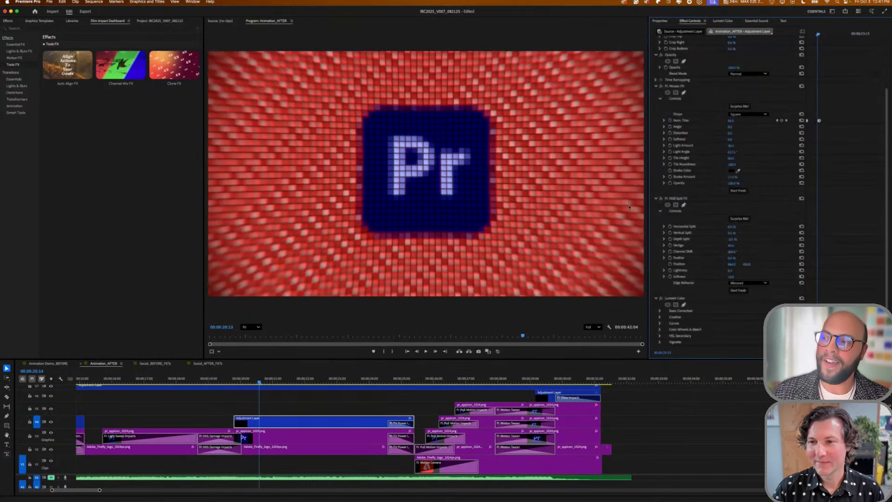
- Advance through the mosaic icon animation from 00:00:20:14 to 00:00:23:08, following the clones as they spread apart
{"action": "key", "text": "Right"}
{"action": "key", "text": "Right"}
{"action": "key", "text": "Right"}
{"action": "key", "text": "Right"}
{"action": "key", "text": "Right"}
{"action": "key", "text": "Right"}
{"action": "key", "text": "Right"}
{"action": "key", "text": "Right"}
{"action": "key", "text": "Right"}
{"action": "key", "text": "Right"}
{"action": "key", "text": "Right"}
{"action": "key", "text": "Right"}
{"action": "key", "text": "Right"}
{"action": "key", "text": "Right"}
{"action": "key", "text": "Right"}
{"action": "key", "text": "Right"}
{"action": "key", "text": "Right"}
{"action": "key", "text": "Right"}
{"action": "key", "text": "Right"}
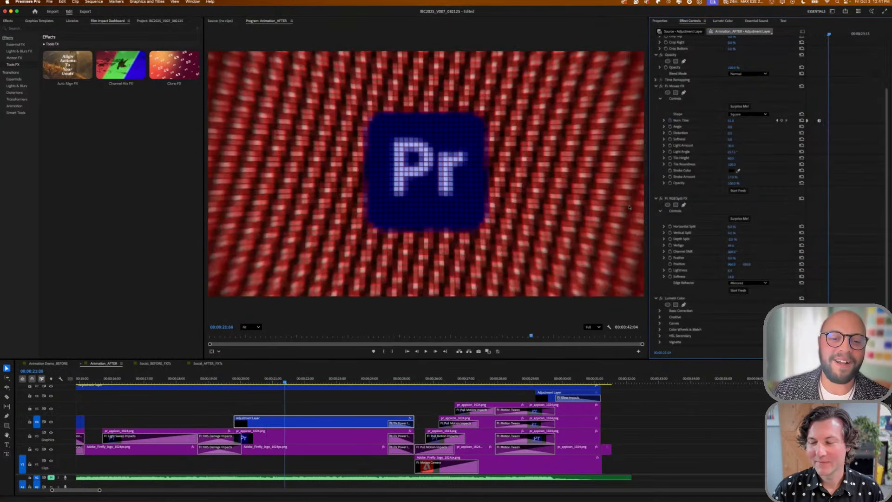
{"action": "key", "text": "Right"}
{"action": "key", "text": "Right"}
{"action": "key", "text": "Right"}
{"action": "key", "text": "Right"}
{"action": "key", "text": "Right"}
{"action": "key", "text": "Right"}
{"action": "key", "text": "Right"}
{"action": "key", "text": "Right"}
{"action": "key", "text": "Right"}
{"action": "key", "text": "Right"}
{"action": "key", "text": "Right"}
{"action": "key", "text": "Right"}
{"action": "key", "text": "Right"}
{"action": "key", "text": "Right"}
{"action": "key", "text": "Right"}
{"action": "key", "text": "Right"}
{"action": "key", "text": "Right"}
{"action": "key", "text": "Right"}
{"action": "key", "text": "Right"}
{"action": "key", "text": "Right"}
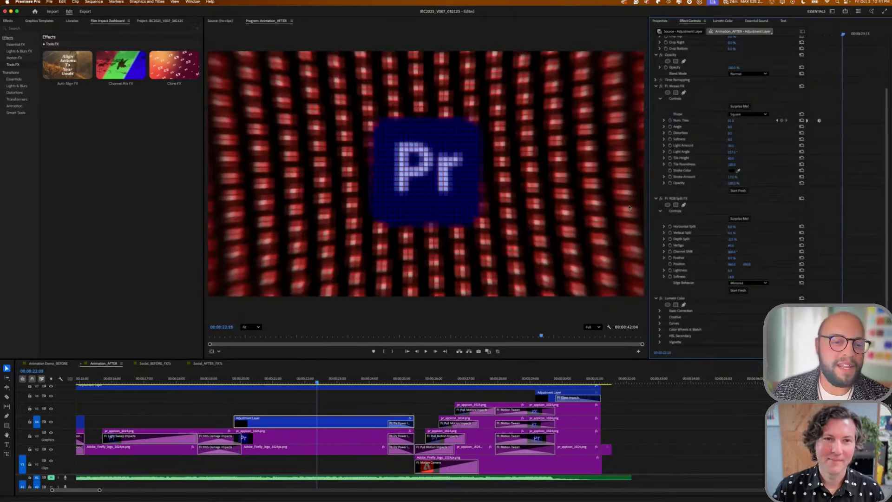
{"action": "key", "text": "Right"}
{"action": "key", "text": "Right"}
{"action": "key", "text": "Right"}
{"action": "key", "text": "Right"}
{"action": "key", "text": "Right"}
{"action": "key", "text": "Right"}
{"action": "key", "text": "Right"}
{"action": "key", "text": "Right"}
{"action": "key", "text": "Right"}
{"action": "key", "text": "Right"}
{"action": "key", "text": "Right"}
{"action": "key", "text": "Right"}
{"action": "key", "text": "Right"}
{"action": "key", "text": "Right"}
{"action": "key", "text": "Right"}
{"action": "key", "text": "Right"}
{"action": "key", "text": "Right"}
{"action": "key", "text": "Right"}
{"action": "key", "text": "Right"}
{"action": "key", "text": "Right"}
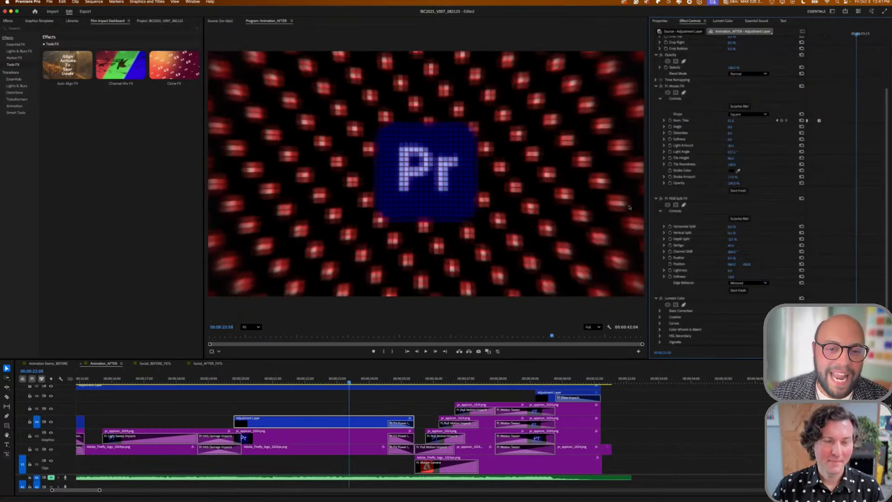
- Step frame by frame through the end of the mosaic icon animation from 00:00:23:08 to 00:00:25:09
{"action": "key", "text": "Right"}
{"action": "key", "text": "Right"}
{"action": "key", "text": "Right"}
{"action": "key", "text": "Right"}
{"action": "key", "text": "Right"}
{"action": "key", "text": "Right"}
{"action": "key", "text": "Right"}
{"action": "key", "text": "Right"}
{"action": "key", "text": "Right"}
{"action": "key", "text": "Right"}
{"action": "key", "text": "Right"}
{"action": "key", "text": "Right"}
{"action": "key", "text": "Right"}
{"action": "key", "text": "Right"}
{"action": "key", "text": "Right"}
{"action": "key", "text": "Right"}
{"action": "key", "text": "Right"}
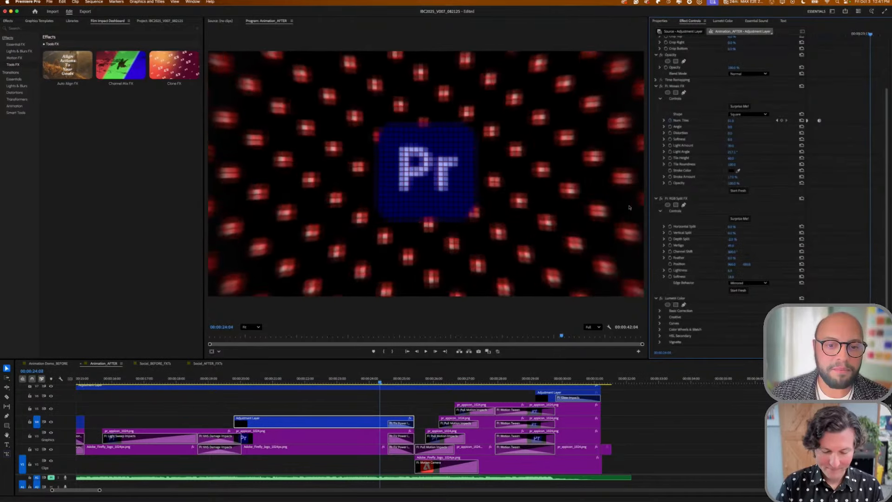
{"action": "key", "text": "Right"}
{"action": "key", "text": "Right"}
{"action": "key", "text": "Right"}
{"action": "key", "text": "Right"}
{"action": "key", "text": "Right"}
{"action": "key", "text": "Right"}
{"action": "key", "text": "Right"}
{"action": "key", "text": "Right"}
{"action": "key", "text": "Right"}
{"action": "key", "text": "Right"}
{"action": "key", "text": "Right"}
{"action": "key", "text": "Right"}
{"action": "key", "text": "Right"}
{"action": "key", "text": "Right"}
{"action": "key", "text": "Right"}
{"action": "key", "text": "Right"}
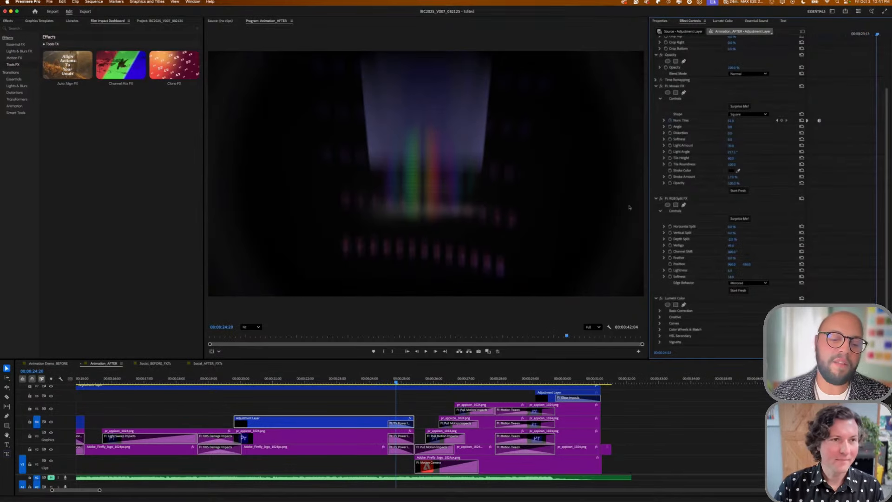
{"action": "key", "text": "Right"}
{"action": "key", "text": "Right"}
{"action": "key", "text": "Right"}
{"action": "key", "text": "Right"}
{"action": "key", "text": "Right"}
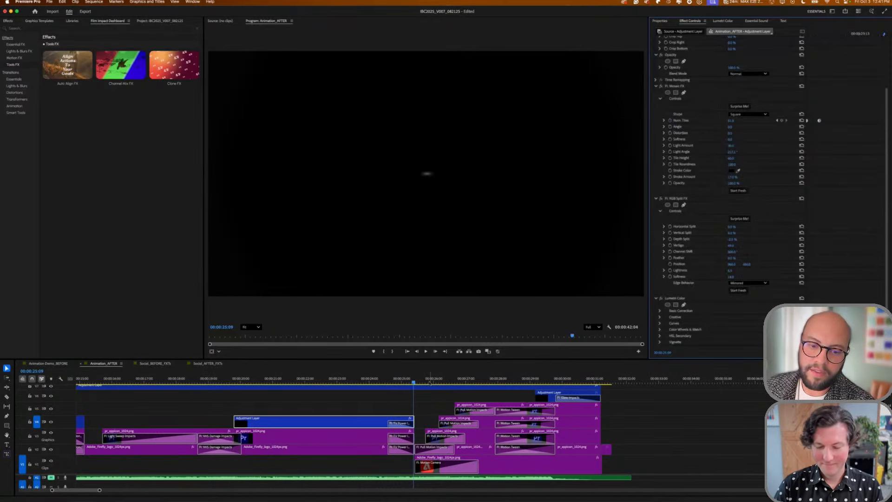
- Play the icon pull-in section and select the Pull Motion Impacts transition on the uppermost pr_appicon clip, near 00:00:27:01
{"action": "key", "text": "space"}
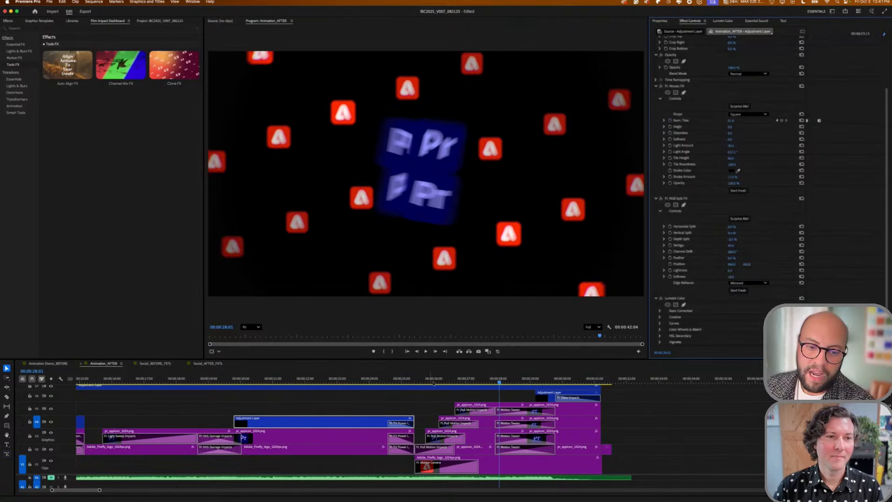
{"action": "left_click", "coordinate": [433, 380]}
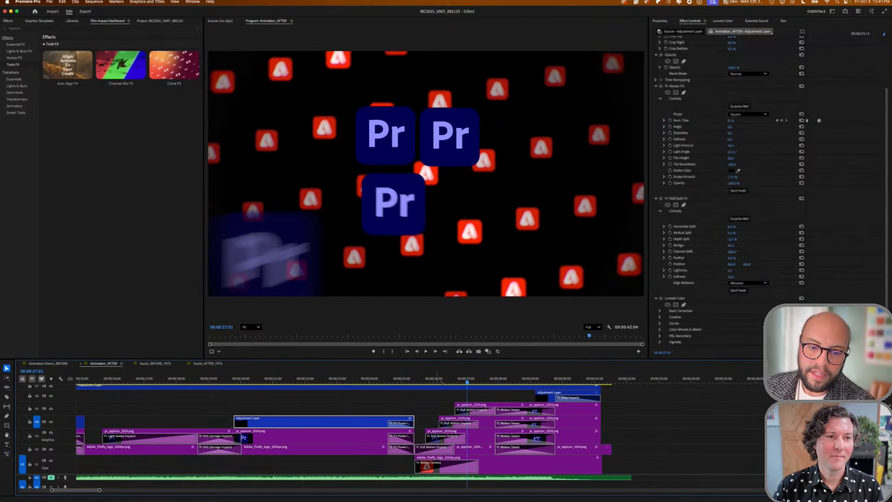
{"action": "left_click", "coordinate": [466, 410]}
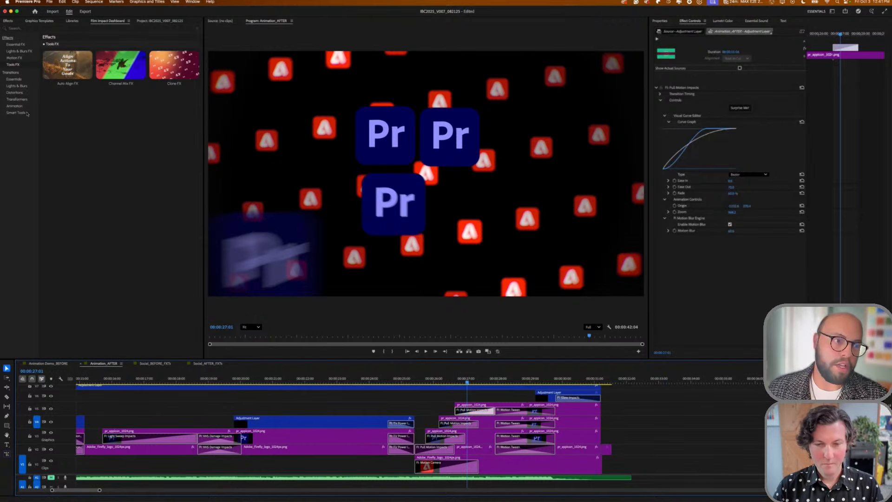
- List the Film Impact Animation transitions and scrub the sequence forward to 00:00:28:02, where the four icons merge
{"action": "left_click", "coordinate": [11, 72]}
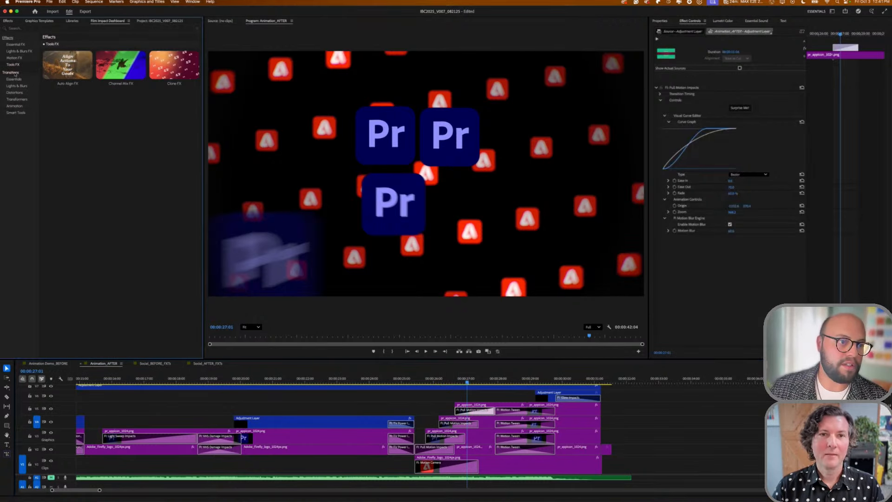
{"action": "left_click", "coordinate": [16, 106]}
{"action": "mouse_move", "coordinate": [118, 108]}
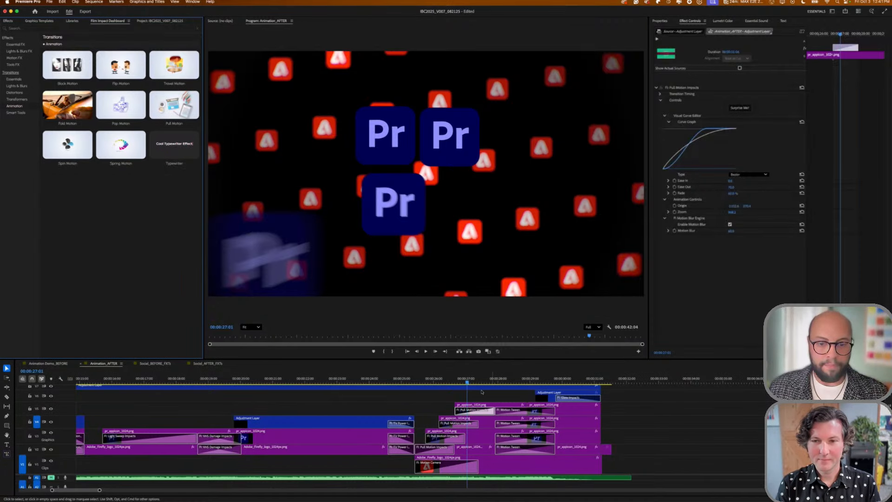
{"action": "left_click_drag", "start_coordinate": [467, 382], "coordinate": [500, 381]}
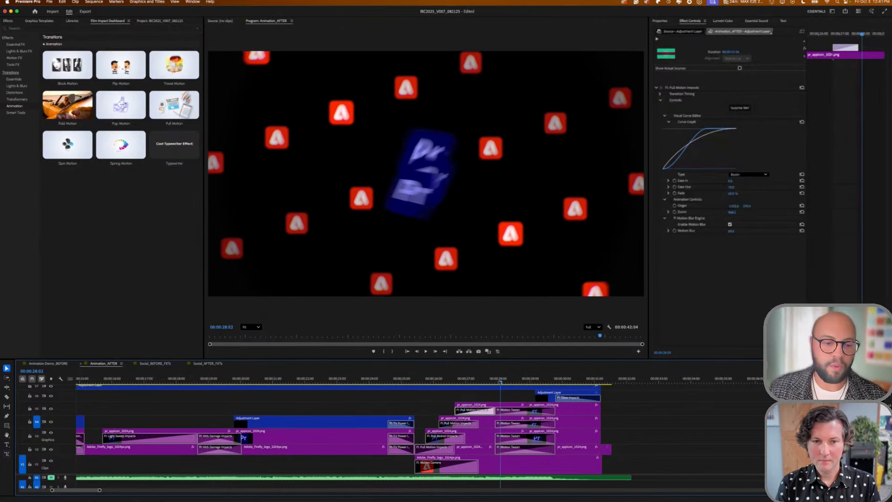
- Open the Animation Demo_BEFORE sequence, zoom in around the four Pr icons and scrub past the cut to 00:00:37:10
{"action": "left_click", "coordinate": [165, 363]}
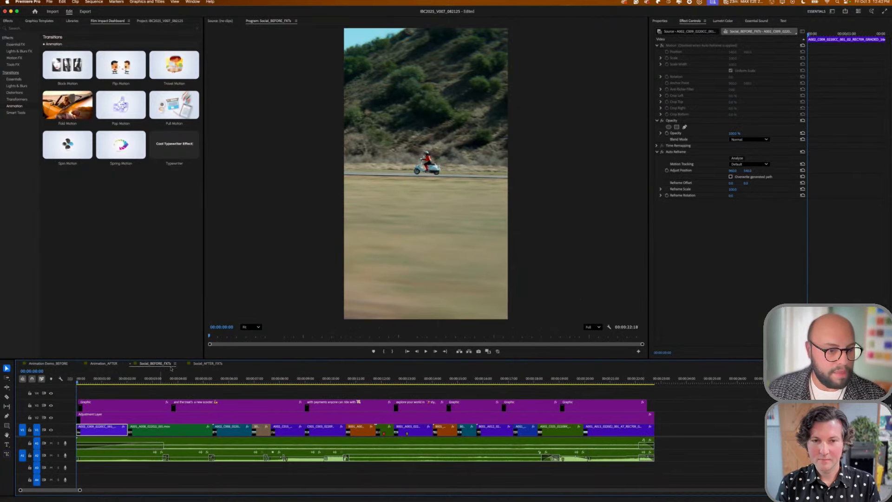
{"action": "left_click", "coordinate": [60, 365]}
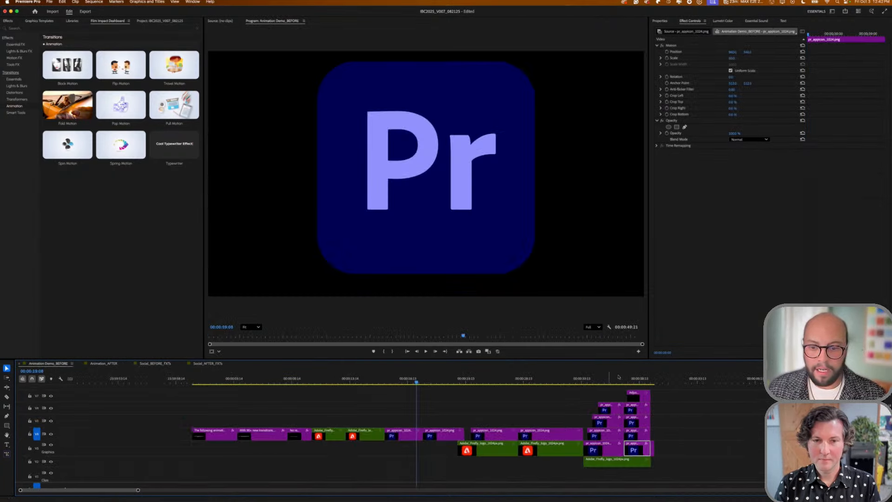
{"action": "left_click_drag", "start_coordinate": [139, 490], "coordinate": [111, 491]}
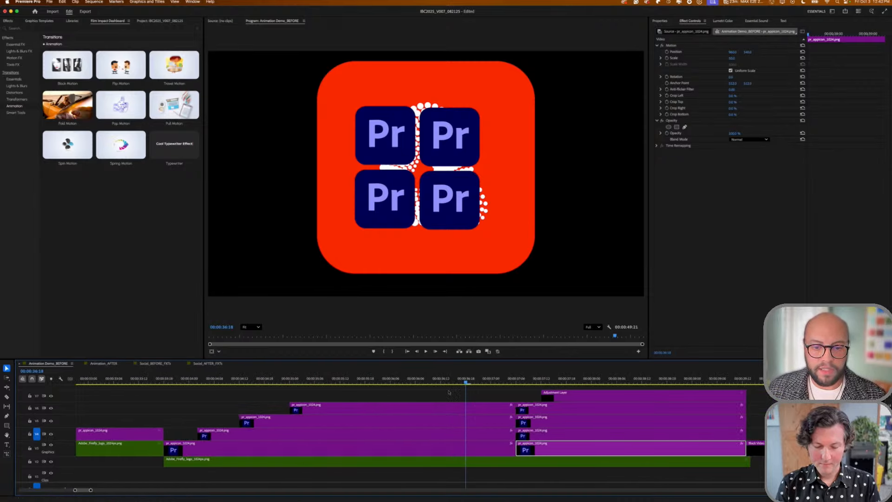
{"action": "left_click_drag", "start_coordinate": [466, 381], "coordinate": [534, 380]}
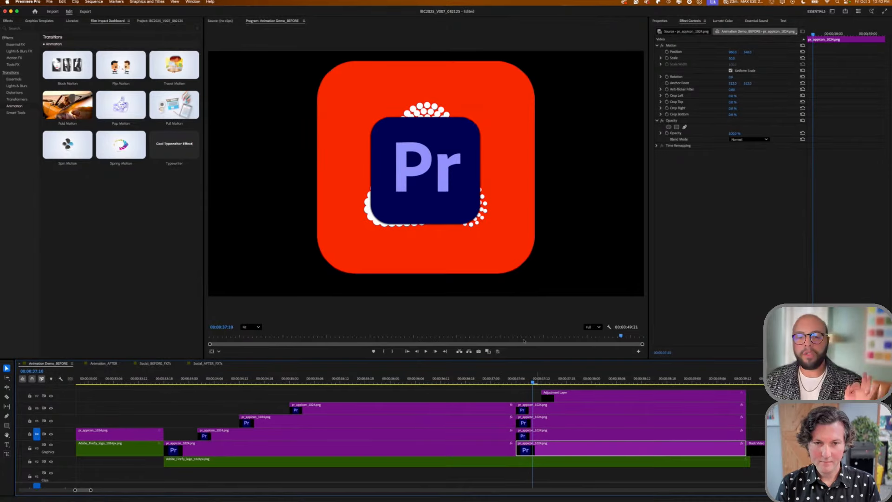
- Apply the Film Impact Motion Tween transition to the cut between the two uppermost pr_appicon clips
{"action": "left_click", "coordinate": [487, 407]}
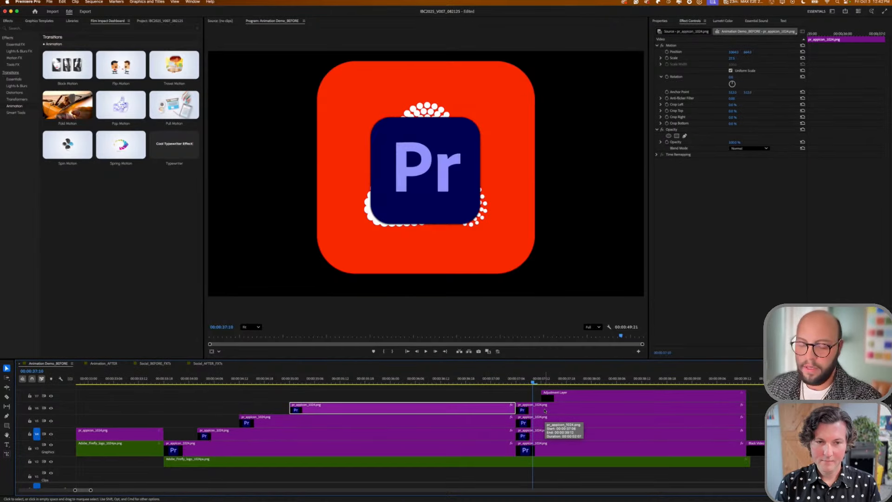
{"action": "left_click_drag", "start_coordinate": [346, 379], "coordinate": [533, 381]}
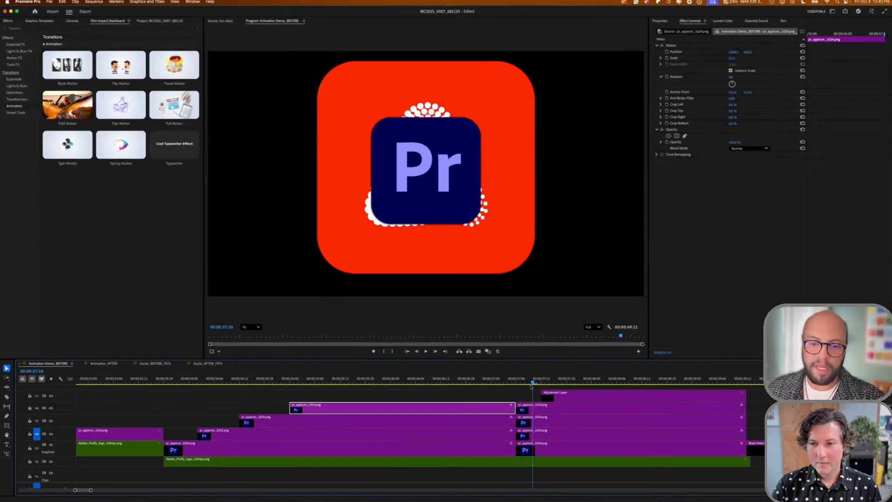
{"action": "left_click", "coordinate": [528, 408], "text": "shift"}
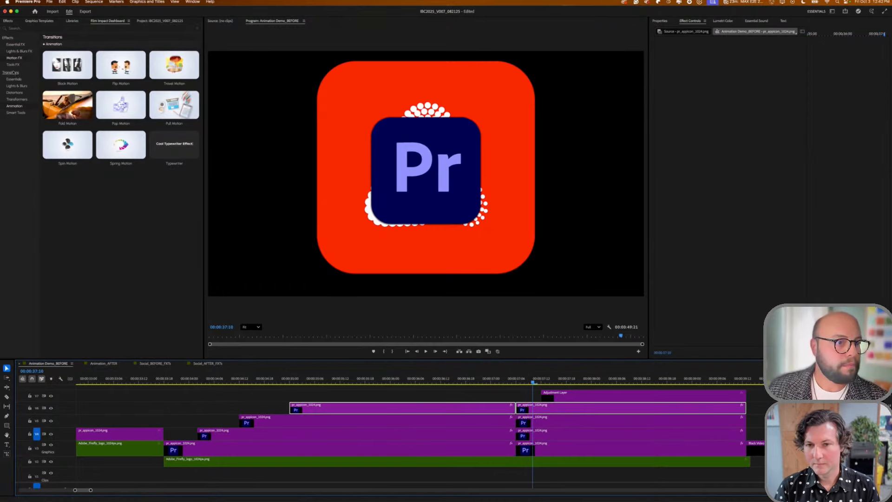
{"action": "left_click", "coordinate": [167, 27]}
{"action": "type", "text": "motion"}
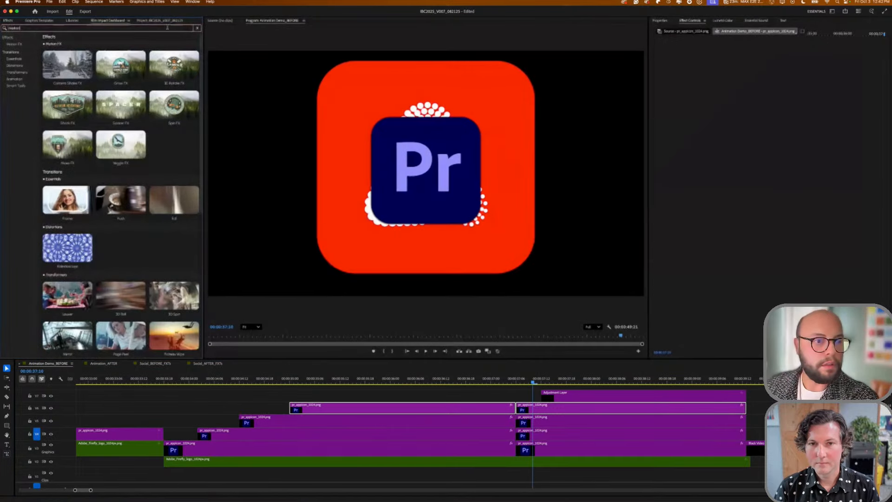
{"action": "type", "text": " tw"}
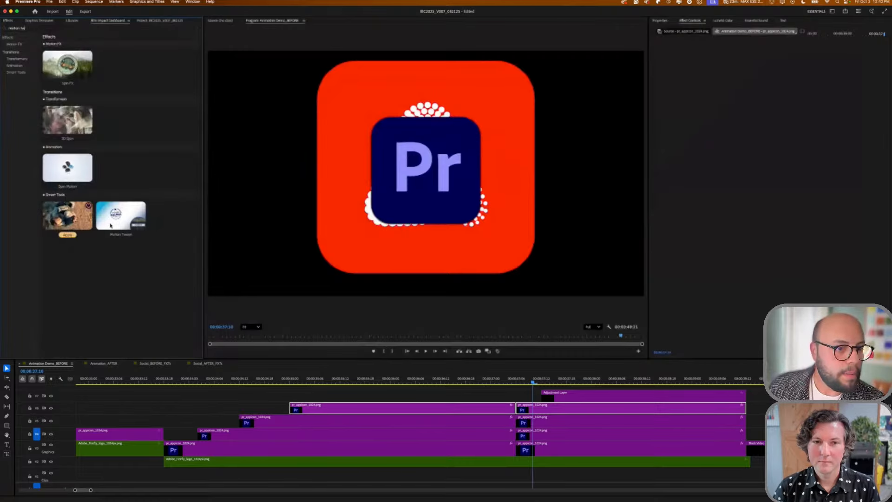
{"action": "mouse_move", "coordinate": [122, 235]}
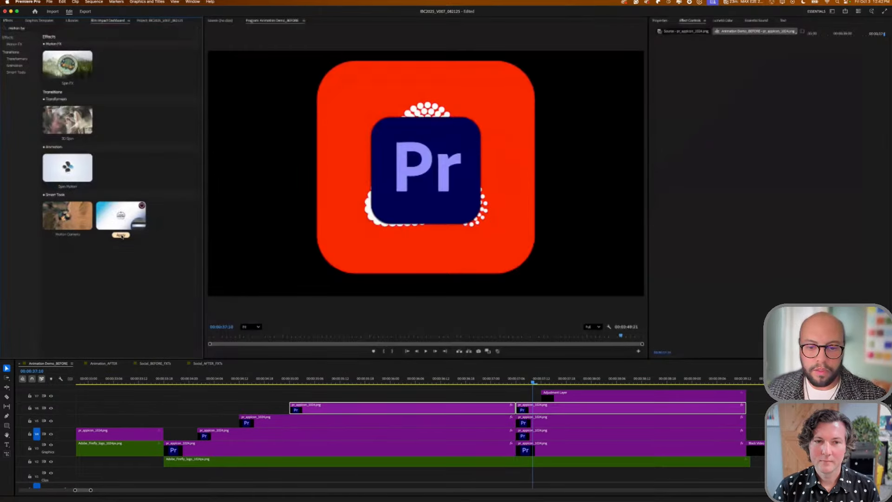
{"action": "left_click", "coordinate": [122, 236]}
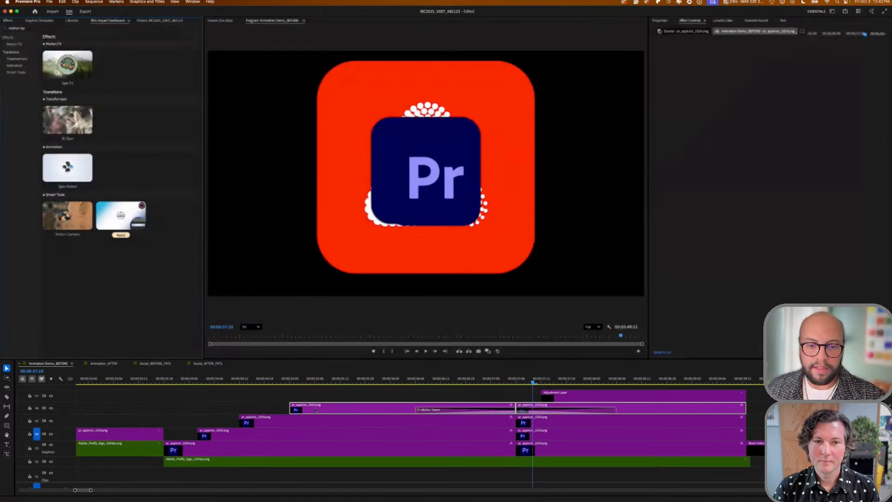
- Play the Motion Tween transition from 00:00:36:05 and park the playhead at 00:00:37:04, partway through the move
{"action": "left_click", "coordinate": [411, 379]}
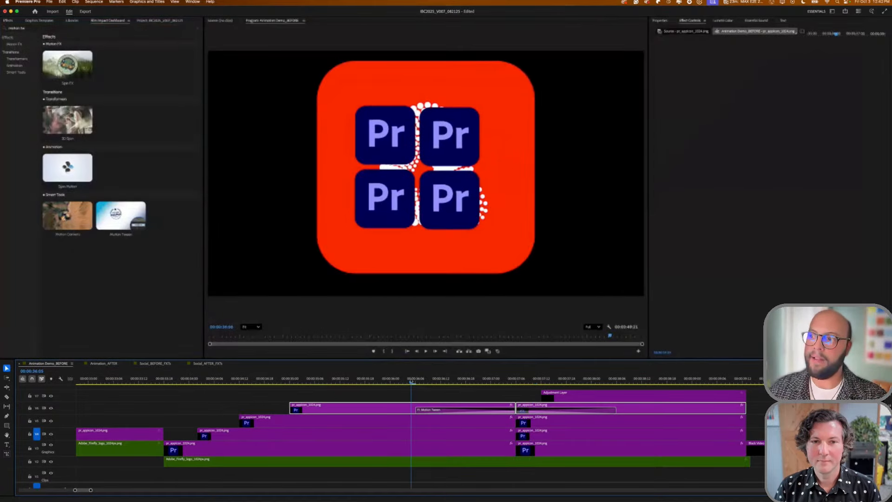
{"action": "key", "text": "space"}
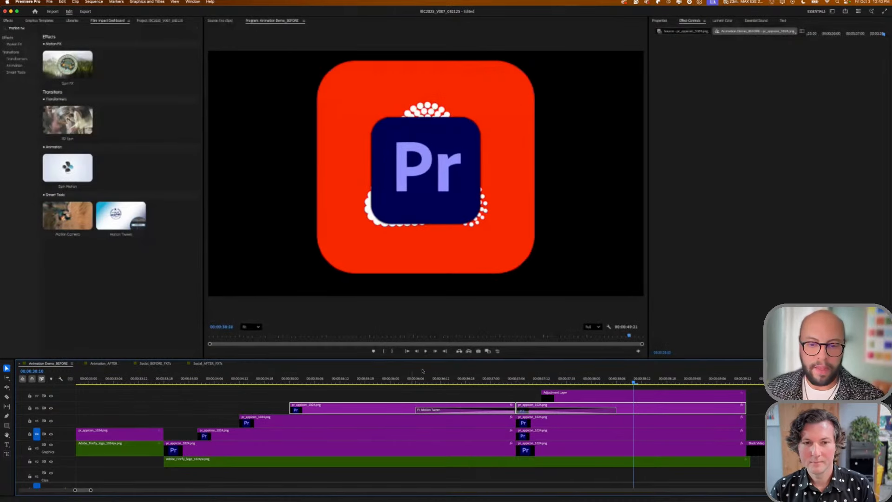
{"action": "left_click", "coordinate": [509, 379]}
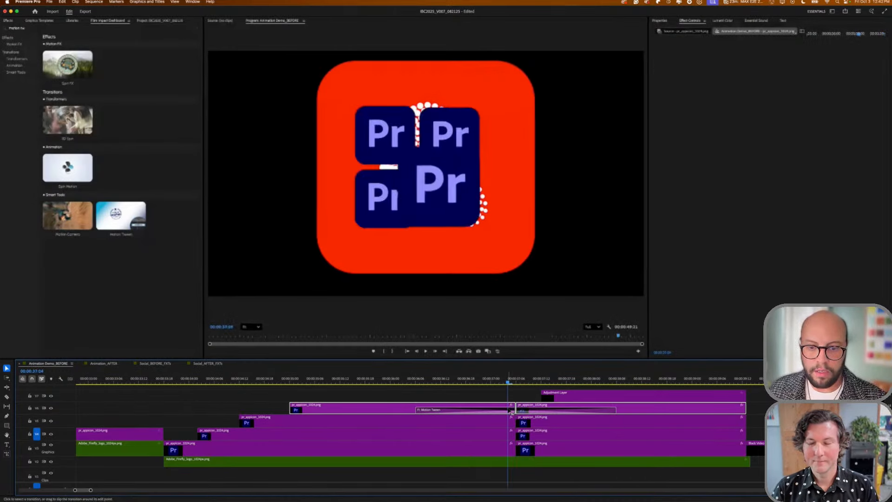
- Set the Motion Tween preset to Overshoot Pitch and play the transition from its start
{"action": "left_click", "coordinate": [511, 410]}
{"action": "left_click", "coordinate": [751, 108]}
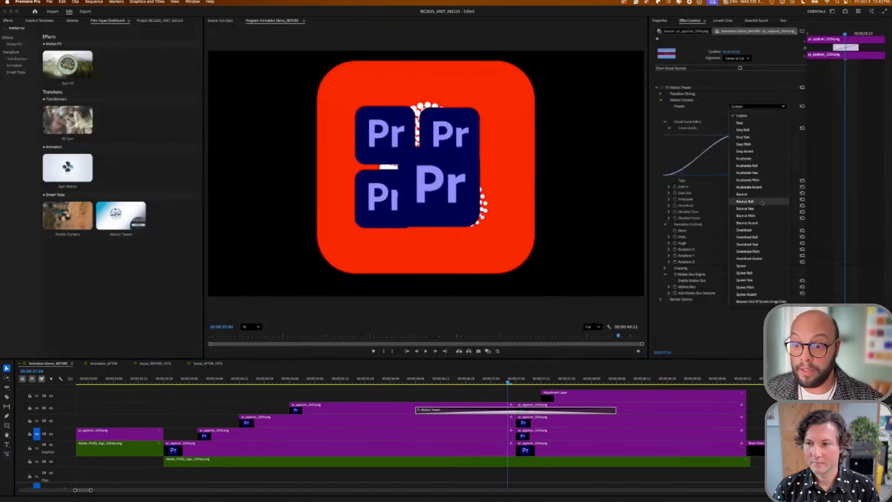
{"action": "left_click", "coordinate": [748, 251]}
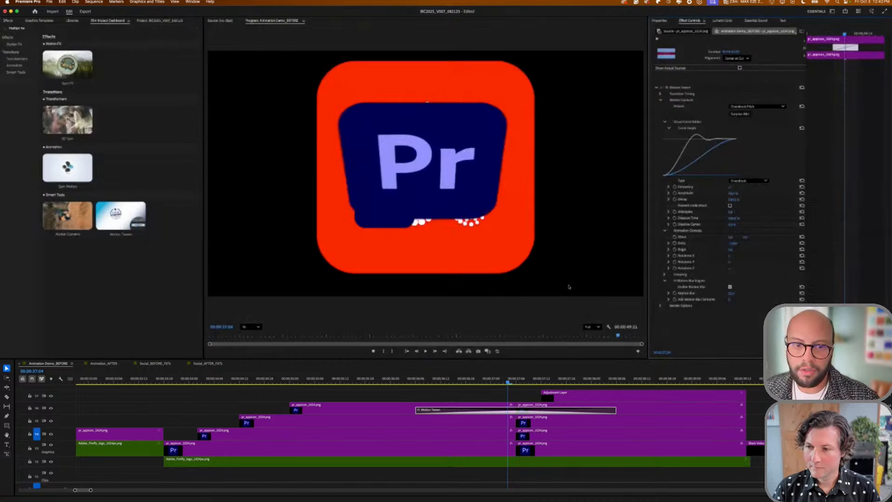
{"action": "left_click", "coordinate": [412, 378]}
{"action": "key", "text": "space"}
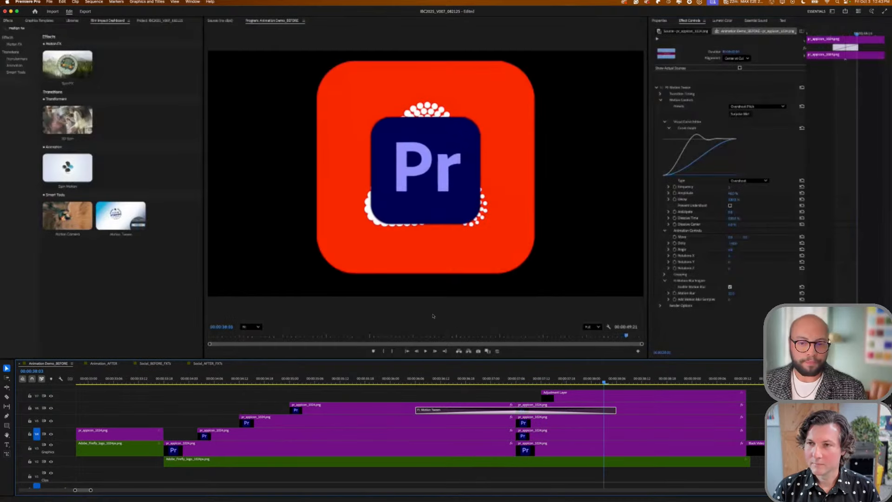
- Return to the Animation_AFTER sequence, inspect the Motion Tween settings on the uppermost icon clip and play the ending from 00:00:27:20
{"action": "left_click", "coordinate": [104, 363]}
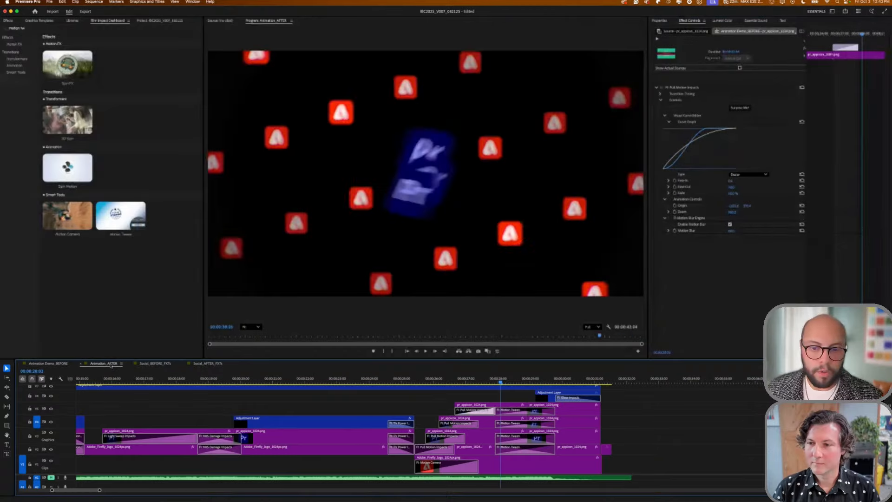
{"action": "left_click", "coordinate": [495, 379]}
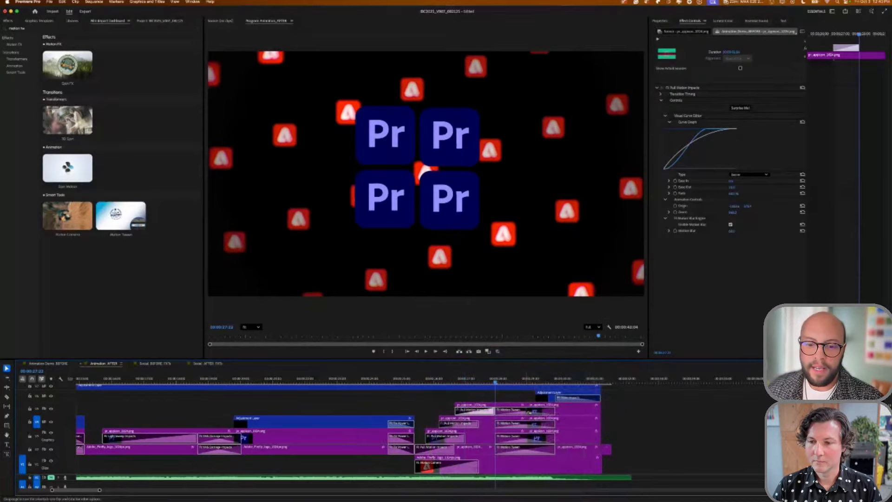
{"action": "left_click", "coordinate": [529, 411]}
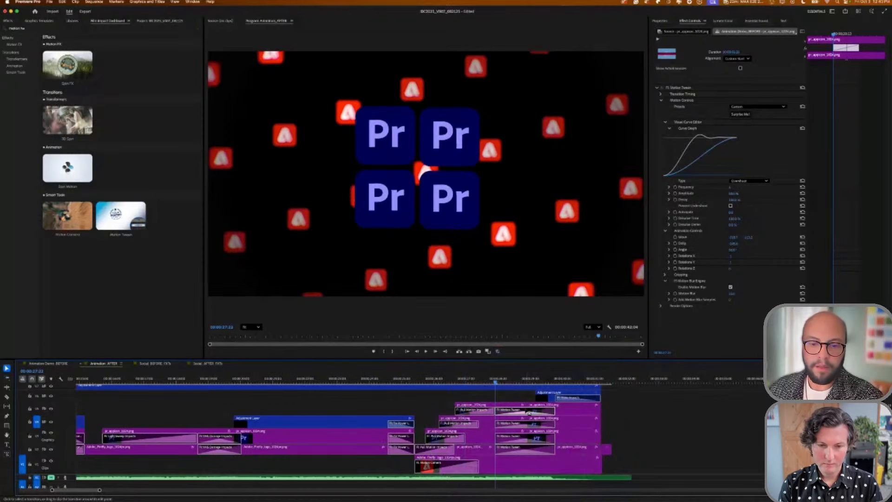
{"action": "left_click", "coordinate": [492, 381]}
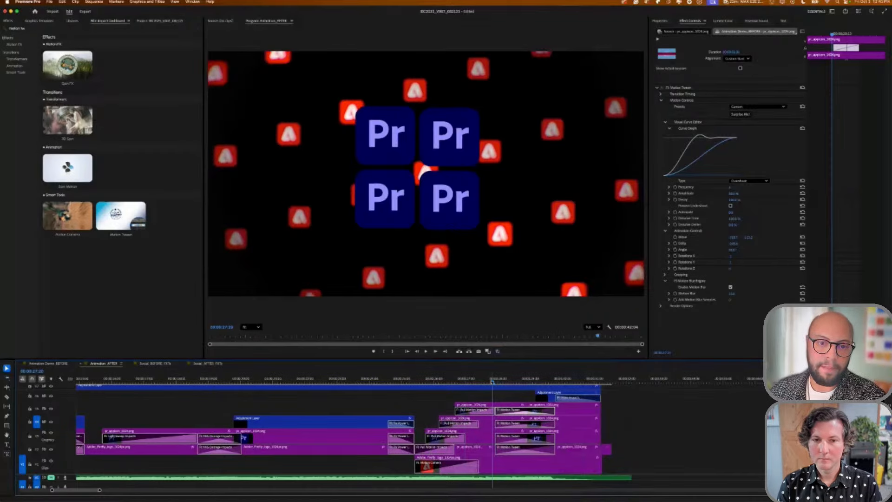
{"action": "key", "text": "space"}
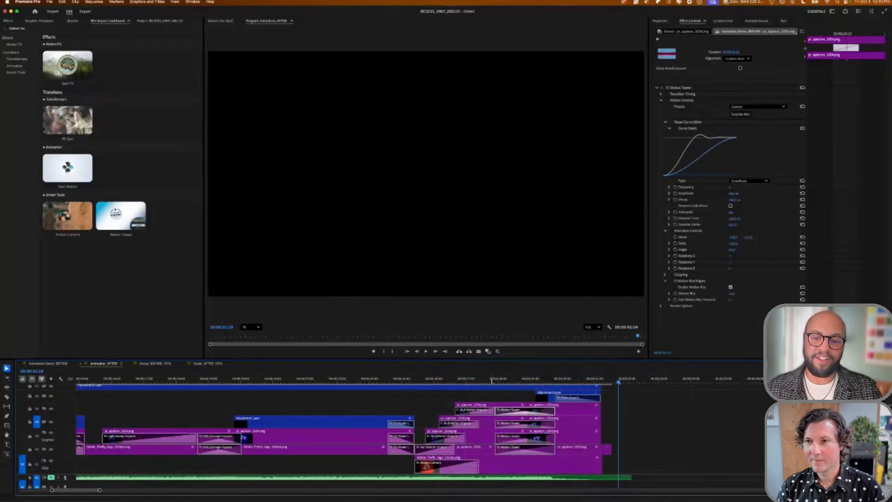
- Show more of the Animation_AFTER timeline, play it back, and scrub from 00:00:17:14 back to 00:00:03:14 for review
{"action": "scroll", "coordinate": [646, 426], "scroll_direction": "up", "scroll_amount": 2}
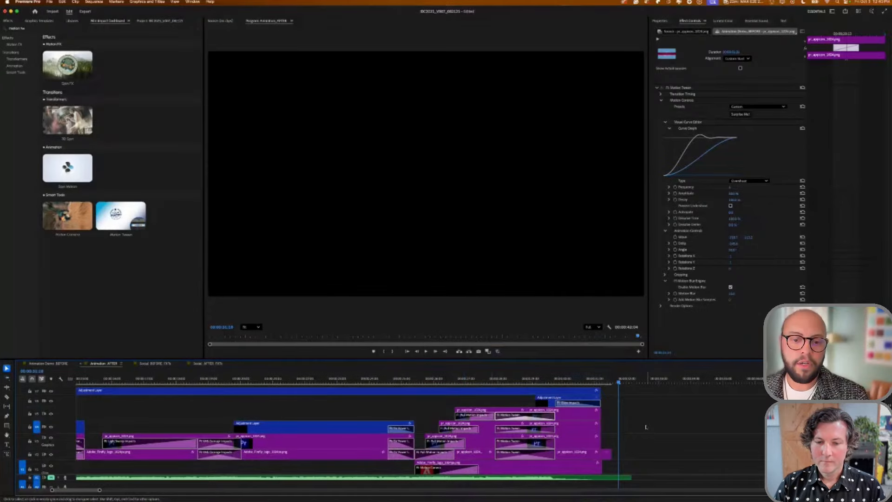
{"action": "left_click_drag", "start_coordinate": [144, 385], "coordinate": [164, 385]}
{"action": "key", "text": "="}
{"action": "key", "text": "space"}
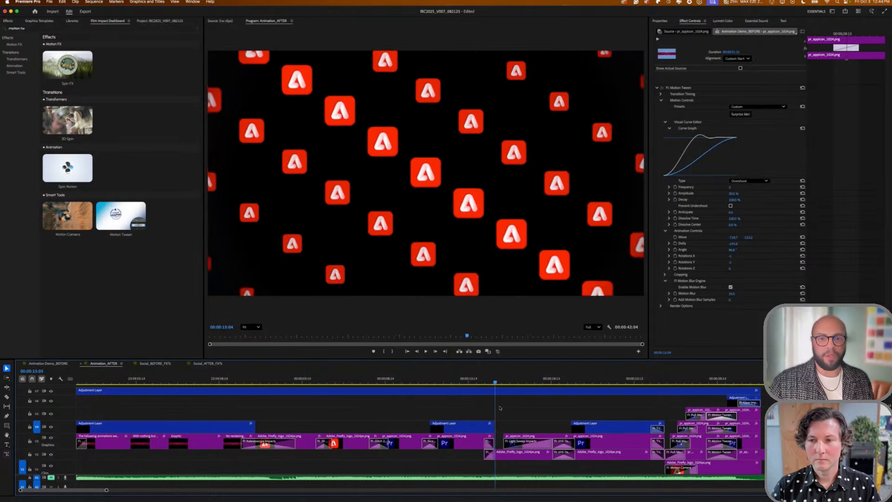
{"action": "left_click_drag", "start_coordinate": [555, 410], "coordinate": [536, 407]}
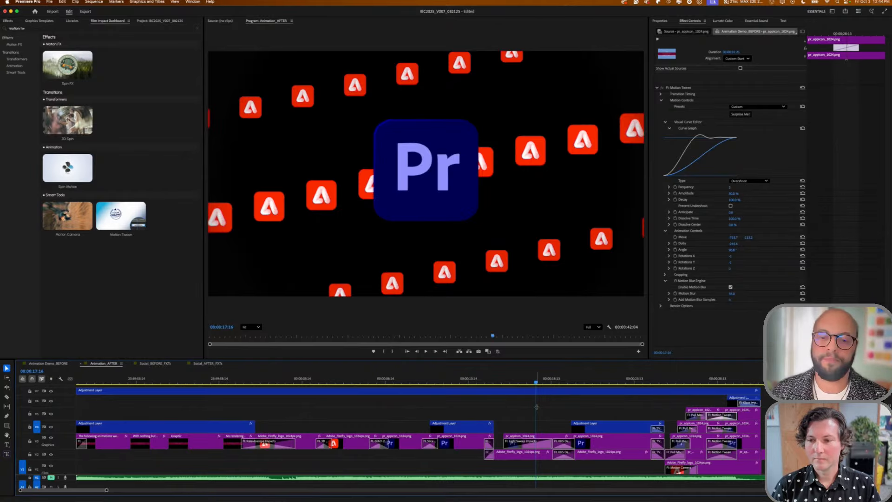
{"action": "left_click_drag", "start_coordinate": [537, 380], "coordinate": [302, 381]}
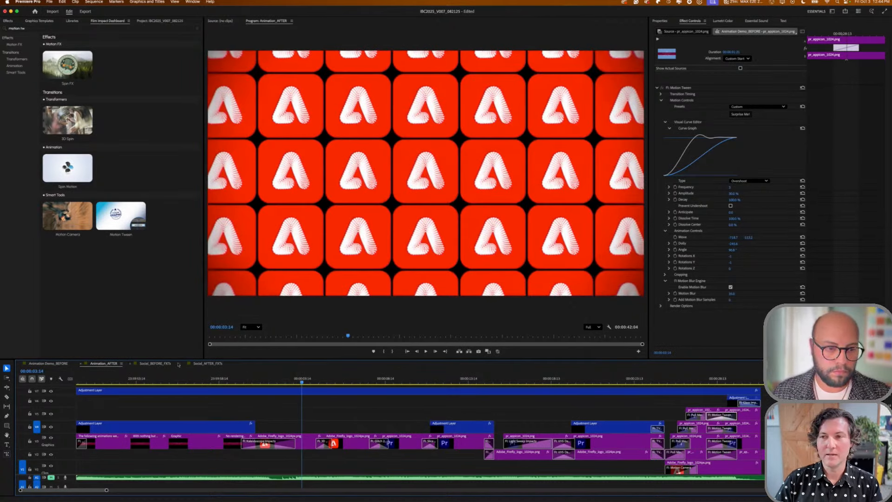
- Open the Social_AFTER_FXTs sequence, fit it entirely in the timeline, and play it through to 00:00:19:17 for review
{"action": "left_click", "coordinate": [199, 363]}
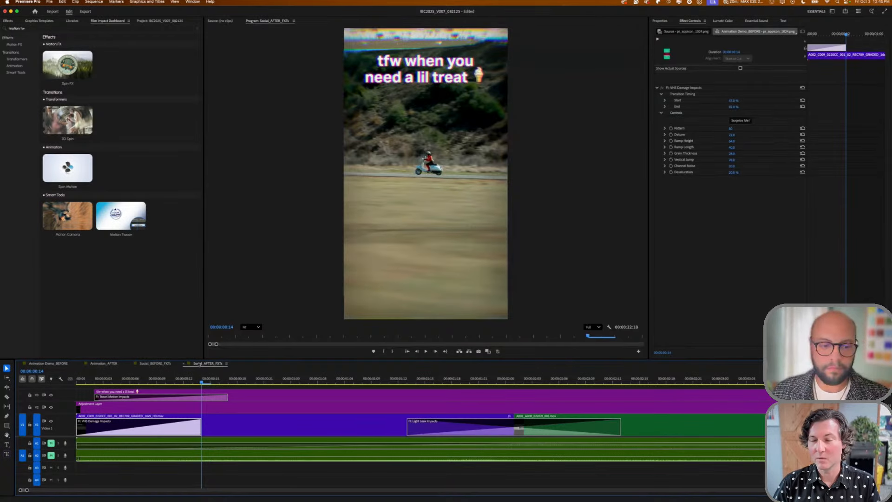
{"action": "left_click_drag", "start_coordinate": [186, 383], "coordinate": [231, 380]}
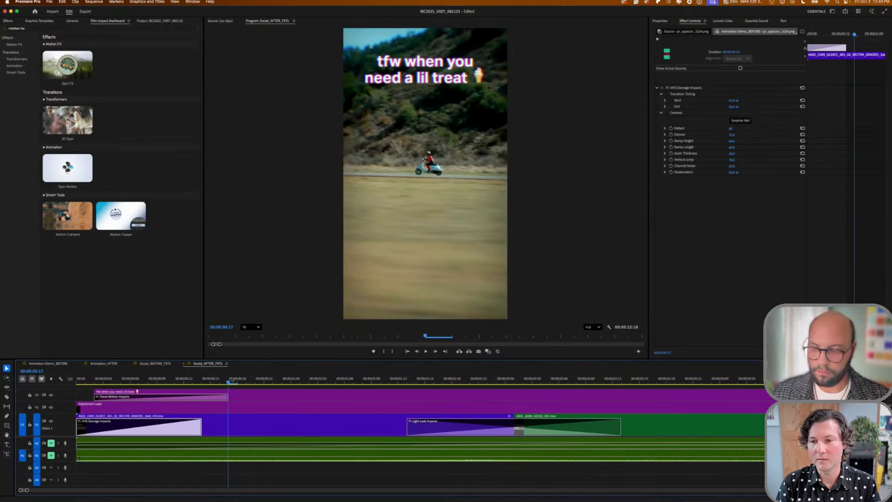
{"action": "key", "text": "backslash"}
{"action": "key", "text": "space"}
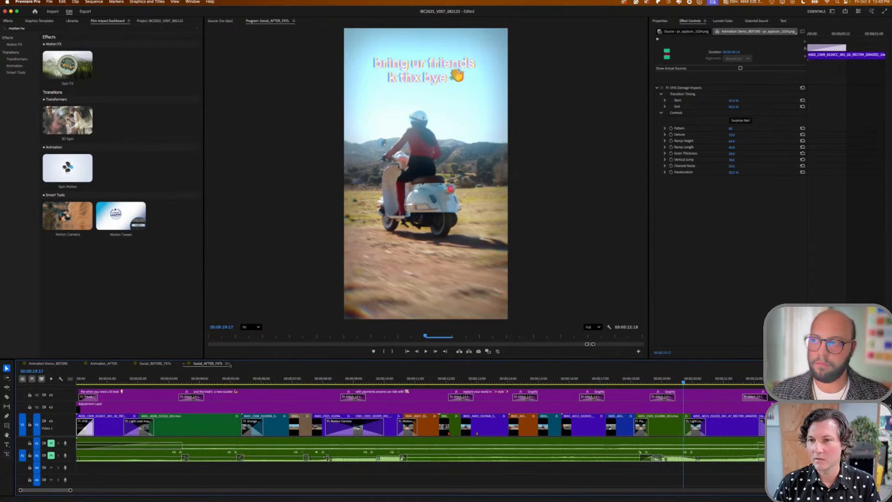
- Reduce the Wonder Glow FX intensity on the sequence-long adjustment layer and adjust its Highlights Only value
{"action": "left_click", "coordinate": [674, 403]}
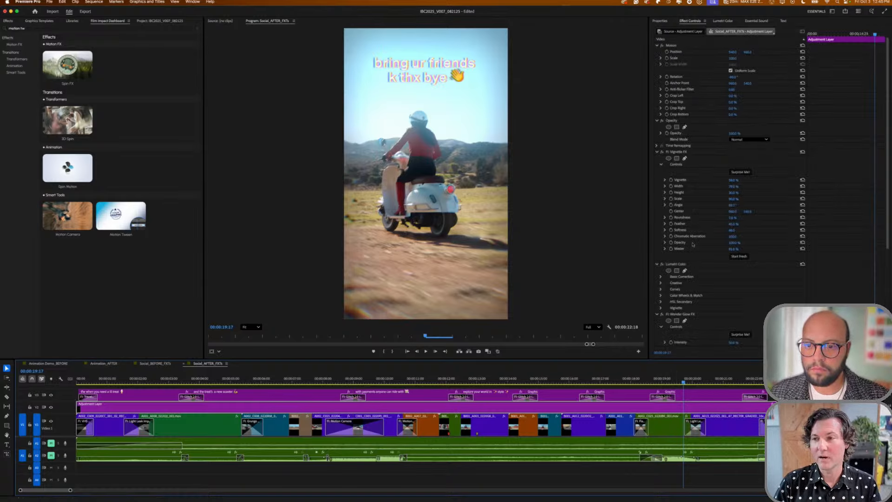
{"action": "scroll", "coordinate": [692, 244], "scroll_direction": "down", "scroll_amount": 5}
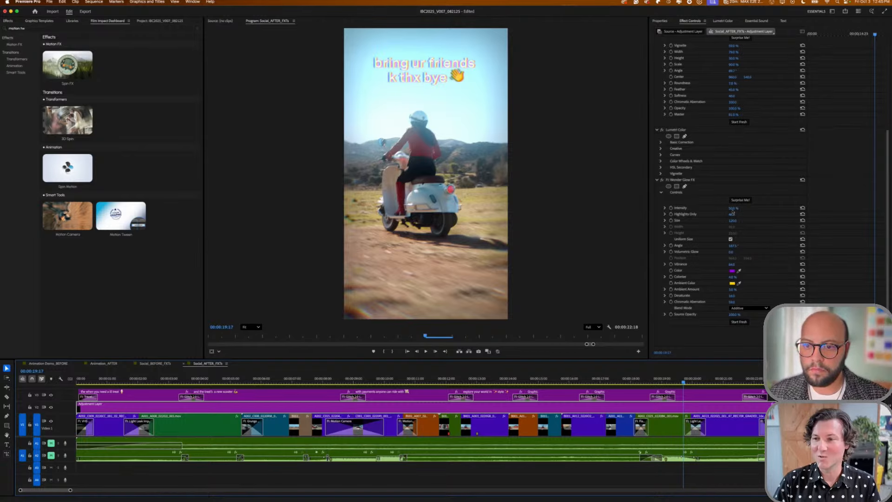
{"action": "left_click_drag", "start_coordinate": [732, 208], "coordinate": [723, 209]}
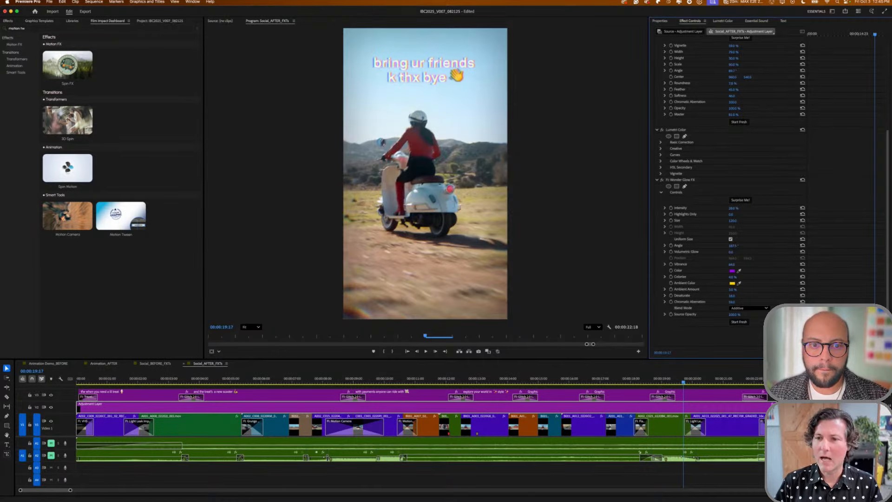
{"action": "mouse_move", "coordinate": [731, 214]}
{"action": "left_mouse_down"}
{"action": "mouse_move", "coordinate": [777, 214]}
{"action": "mouse_move", "coordinate": [731, 214]}
{"action": "left_mouse_up"}
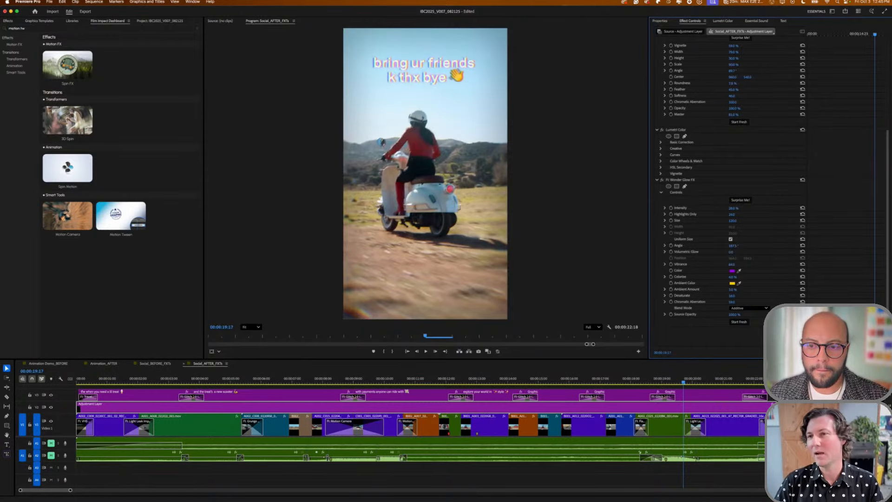
- Compare the picture with Wonder Glow FX off and on, leave it enabled, and park the playhead at 00:00:14:03
{"action": "left_click", "coordinate": [662, 180]}
{"action": "left_click", "coordinate": [662, 180]}
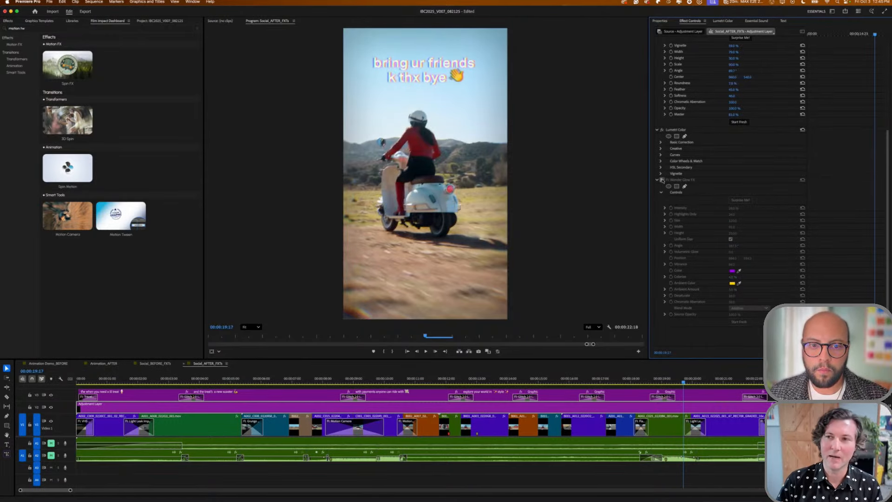
{"action": "left_click", "coordinate": [662, 180]}
{"action": "left_click", "coordinate": [661, 180]}
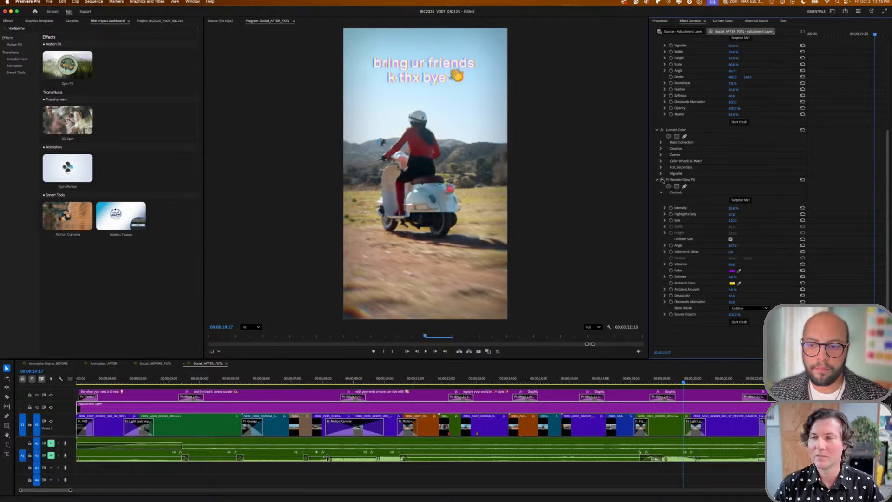
{"action": "left_click", "coordinate": [552, 379]}
{"action": "left_click_drag", "start_coordinate": [552, 379], "coordinate": [510, 390]}
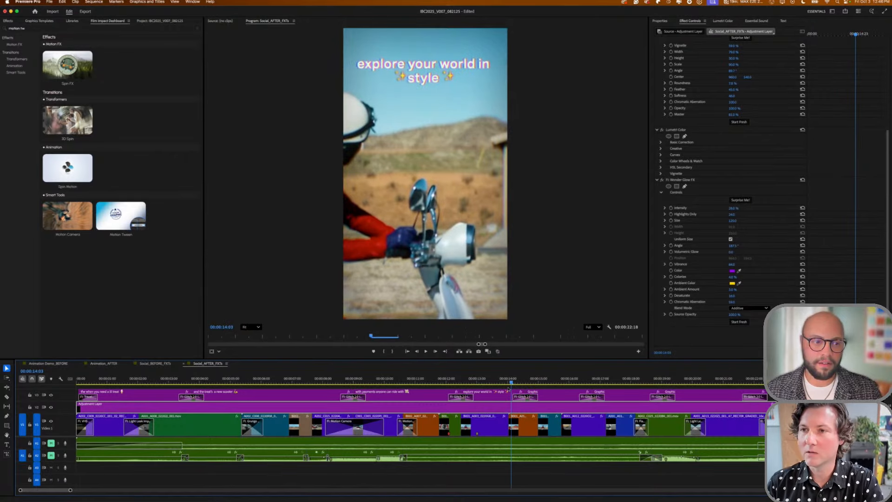
- Clear the Film Impact Dashboard search and browse its Lights & Blurs FX, Tools FX and Essentials transition categories
{"action": "left_click", "coordinate": [134, 60]}
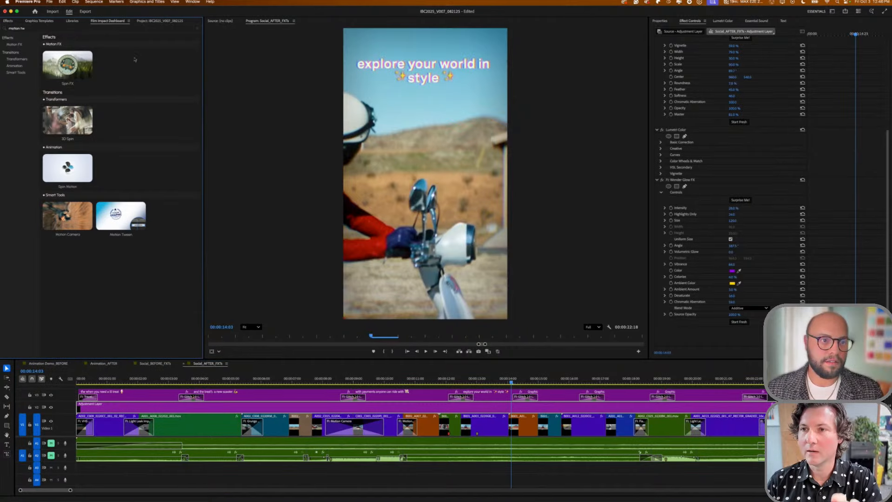
{"action": "left_click", "coordinate": [198, 30]}
{"action": "left_click", "coordinate": [18, 51]}
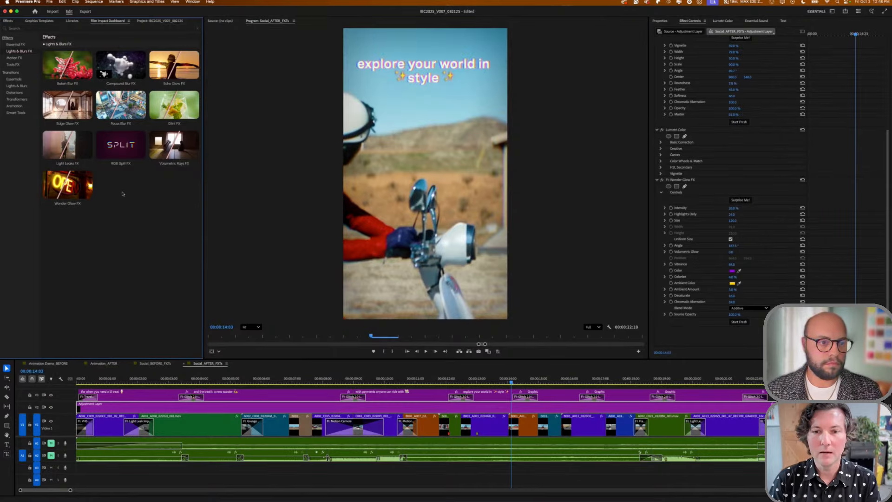
{"action": "mouse_move", "coordinate": [57, 145]}
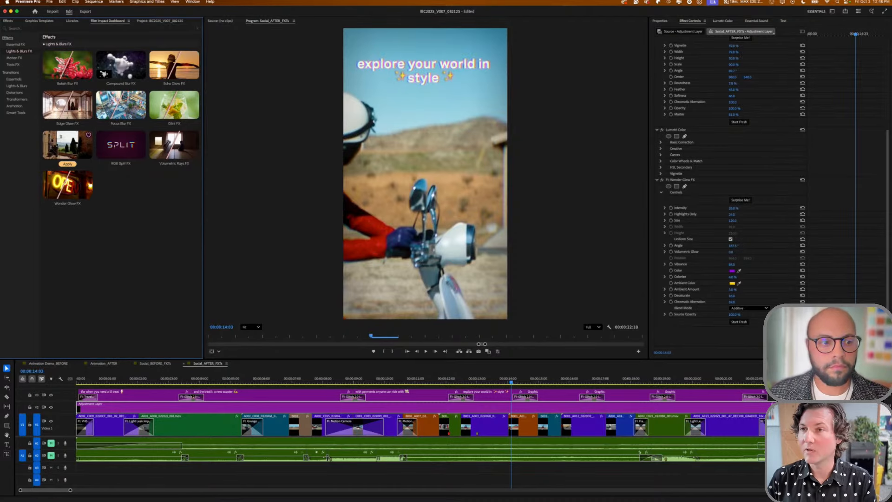
{"action": "left_click", "coordinate": [14, 57]}
{"action": "left_click", "coordinate": [13, 65]}
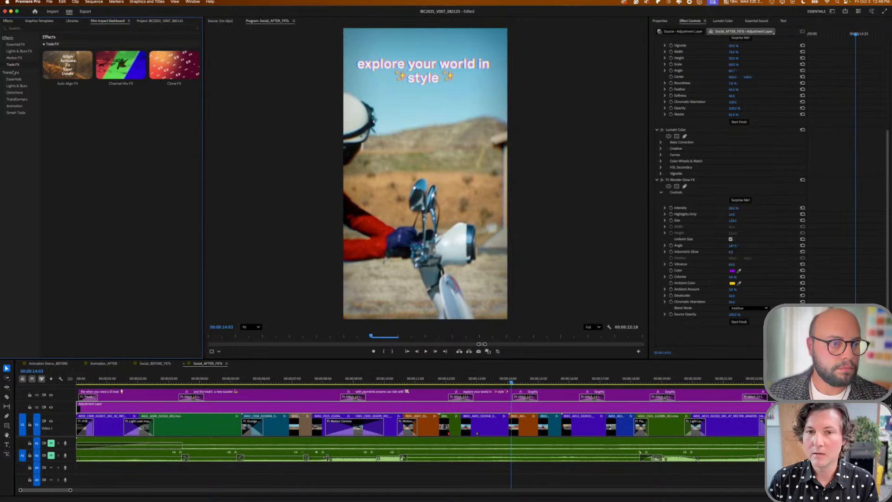
{"action": "left_click", "coordinate": [14, 79]}
- Review the Film Impact transitions in the standard effects library, and return to the Film Impact Dashboard to compare
{"action": "left_click", "coordinate": [9, 21]}
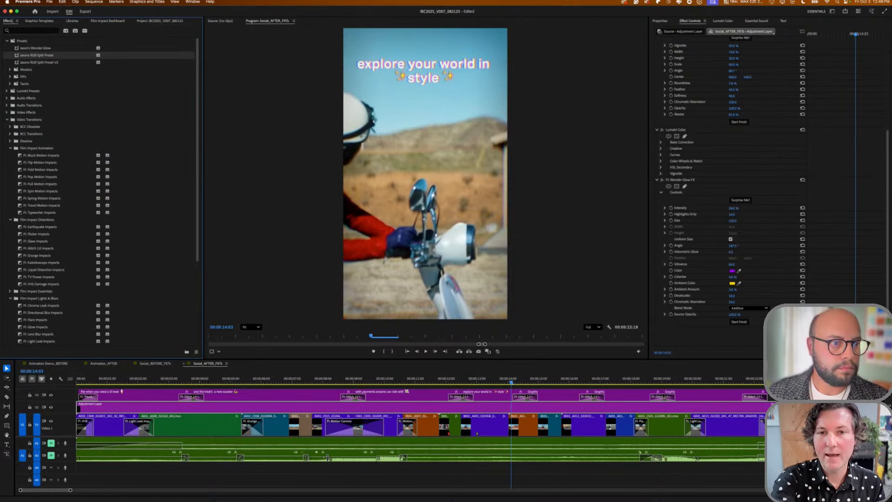
{"action": "scroll", "coordinate": [49, 191], "scroll_direction": "down", "scroll_amount": 5}
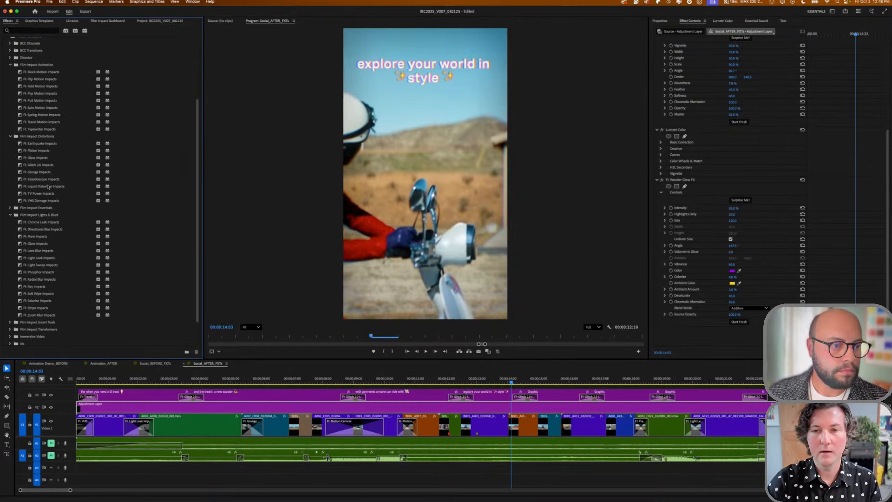
{"action": "scroll", "coordinate": [48, 187], "scroll_direction": "up", "scroll_amount": 1}
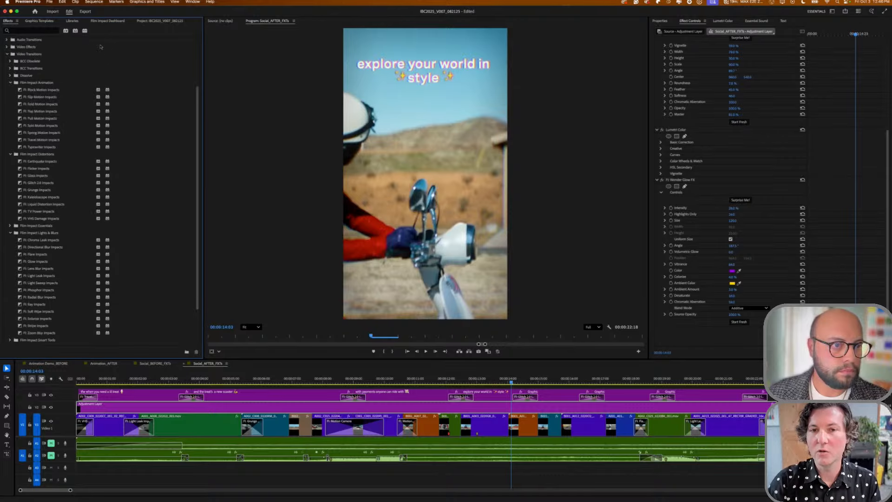
{"action": "left_click", "coordinate": [105, 21]}
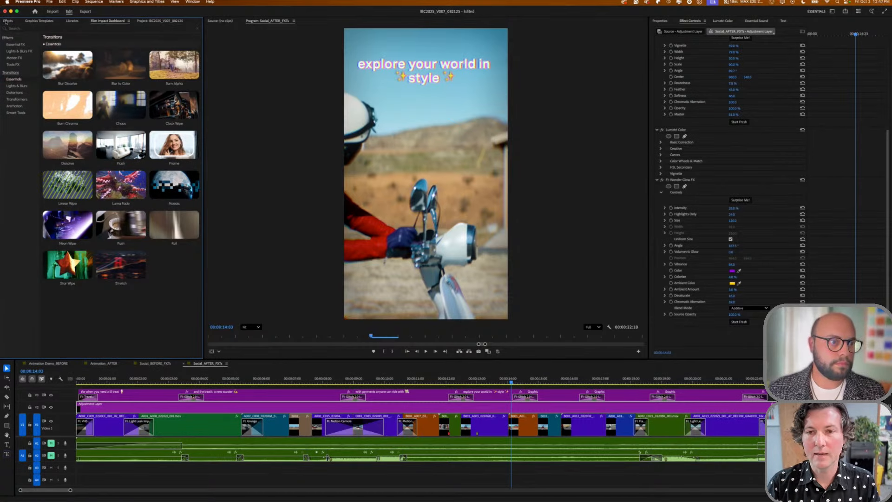
- Collapse the Film Impact Animation, Distortions and Lights & Blurs transition folders in the standard effects library
{"action": "left_click", "coordinate": [7, 21]}
{"action": "scroll", "coordinate": [10, 99], "scroll_direction": "up", "scroll_amount": 5}
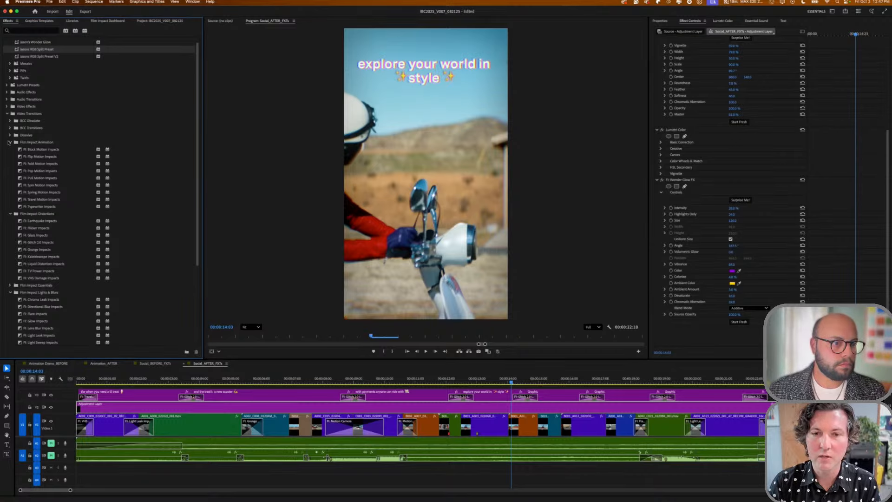
{"action": "left_click", "coordinate": [10, 143]}
{"action": "left_click", "coordinate": [10, 150]}
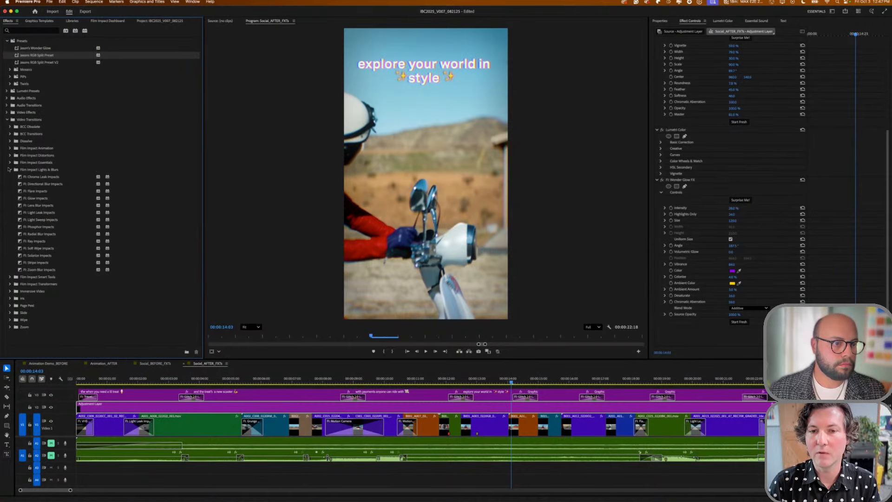
{"action": "left_click", "coordinate": [8, 170]}
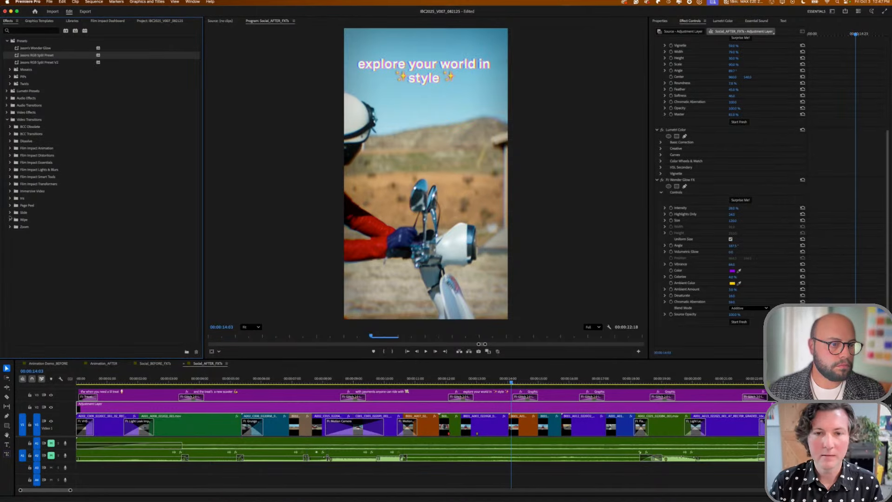
- Expand the built-in Wipe, Slide, Page Peel and Dissolve folders to examine their transitions, and close Dissolve again
{"action": "left_click", "coordinate": [9, 219]}
{"action": "left_click", "coordinate": [10, 212]}
{"action": "left_click", "coordinate": [10, 205]}
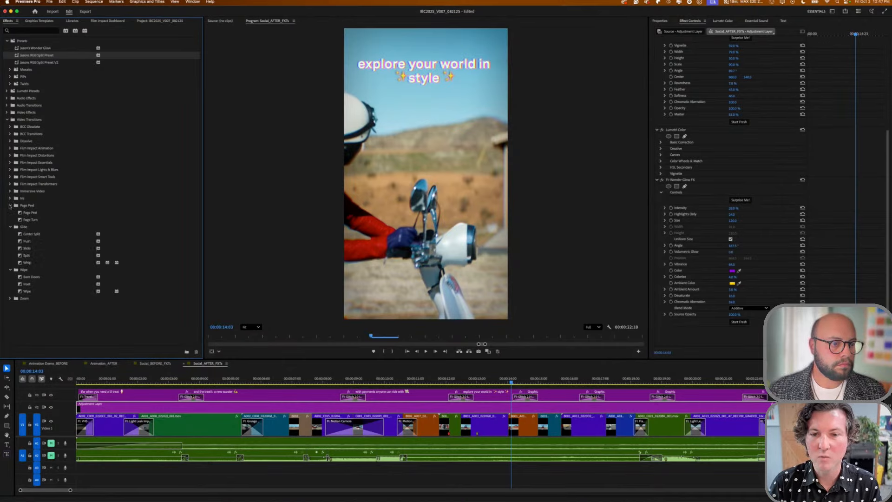
{"action": "left_click", "coordinate": [10, 140]}
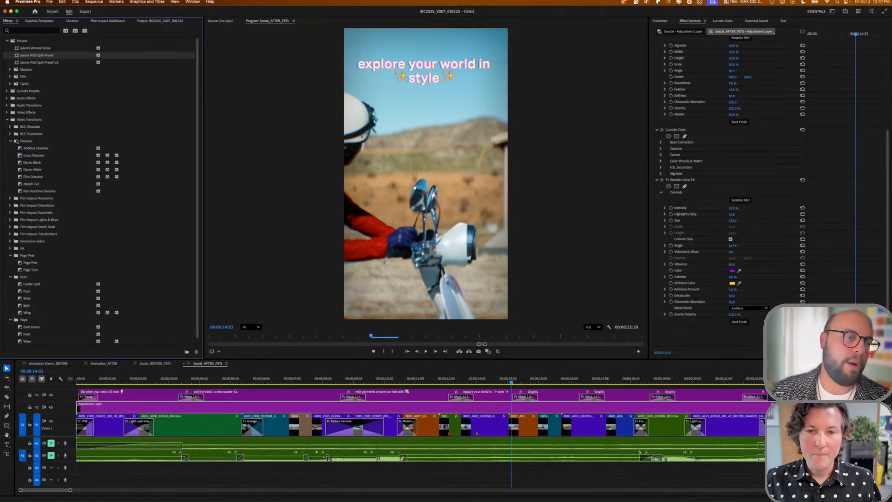
{"action": "left_click", "coordinate": [16, 141]}
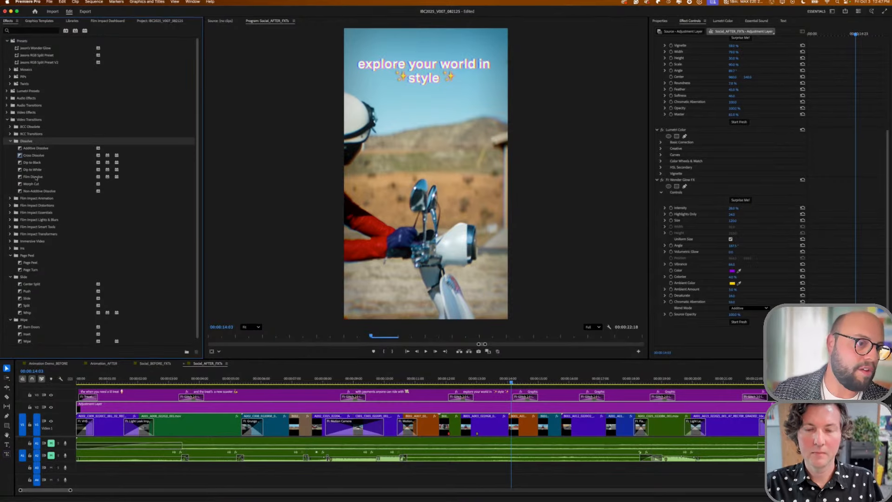
{"action": "left_click", "coordinate": [36, 177]}
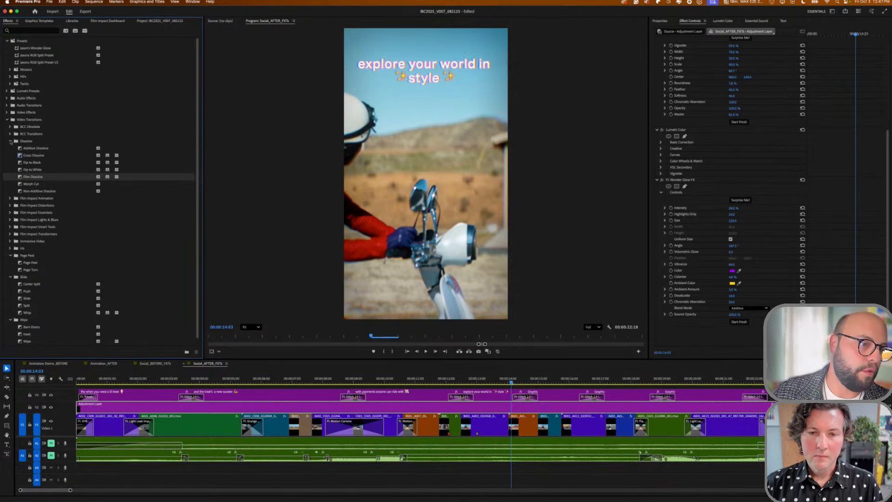
{"action": "left_click", "coordinate": [10, 141]}
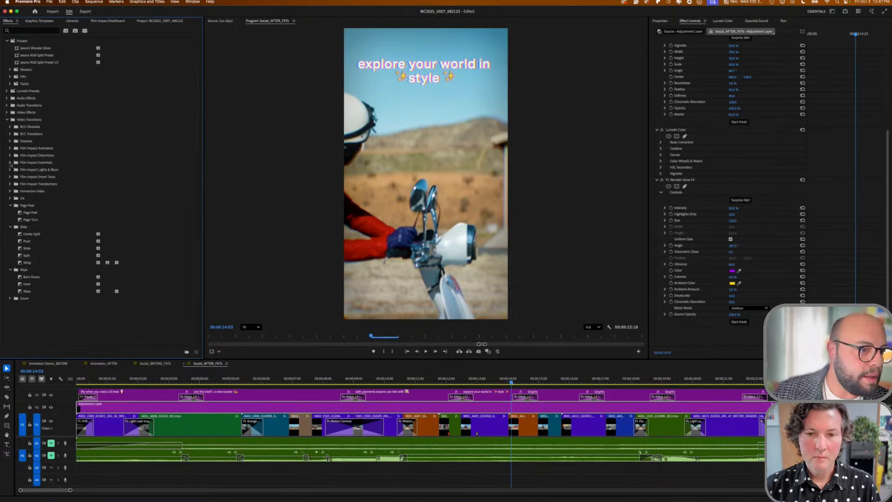
- Expand the Film Impact Essentials folder and look over its transitions, including Blur Dissolve and Push Impacts
{"action": "left_click", "coordinate": [10, 162]}
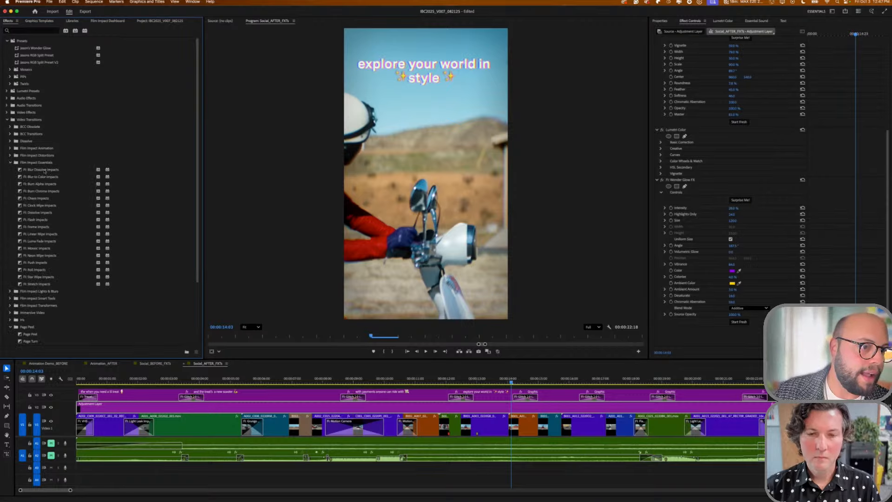
{"action": "left_click", "coordinate": [39, 170]}
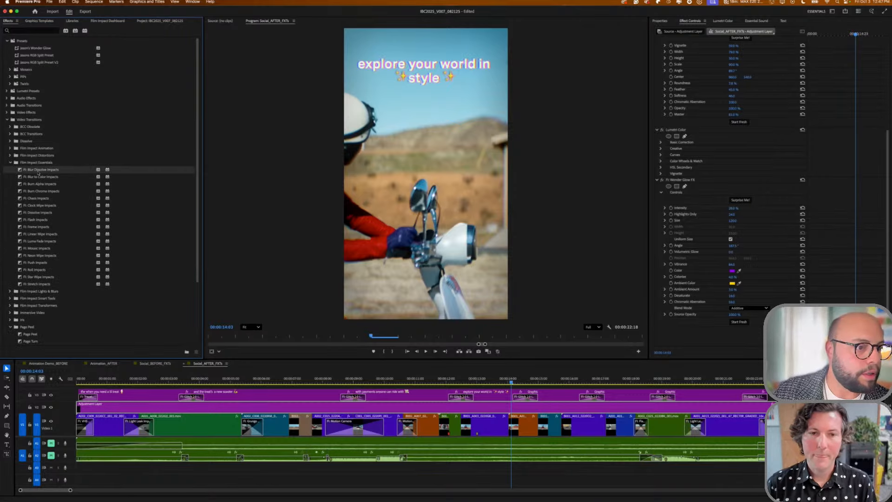
{"action": "left_click", "coordinate": [40, 262]}
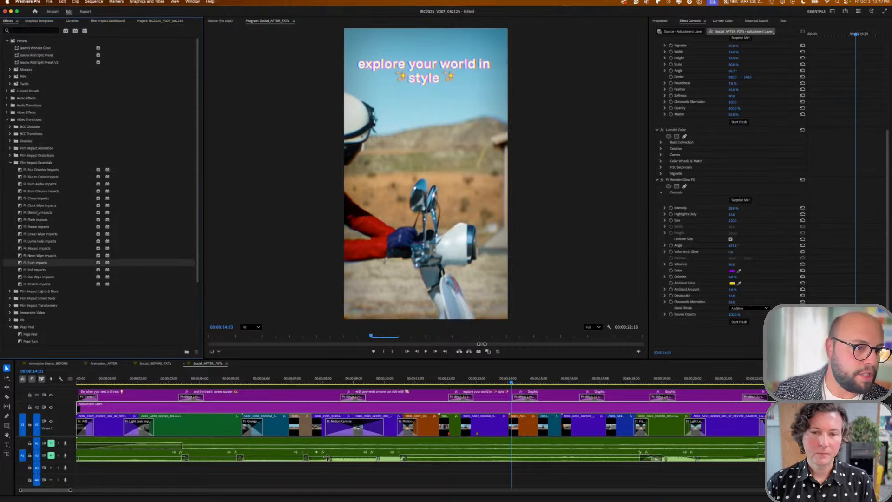
{"action": "left_click", "coordinate": [36, 197]}
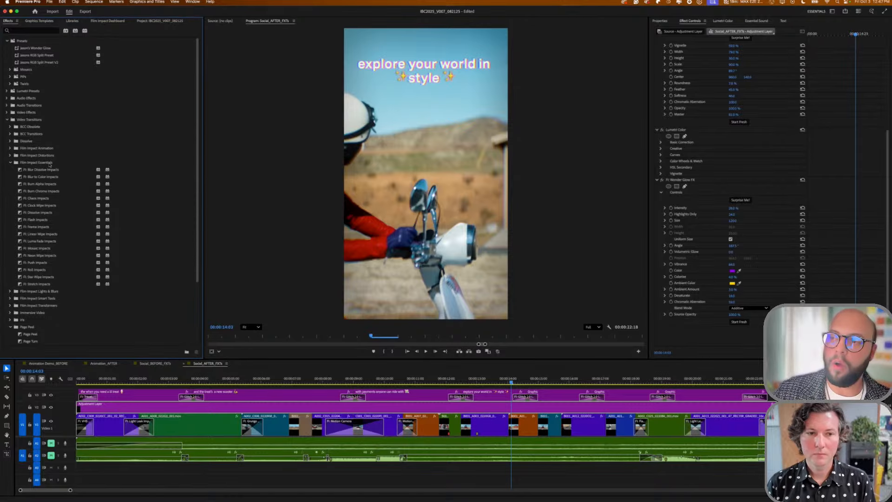
- Show where the Film Impact Dashboard extension is opened, bring it up, and return to the standard effects library
{"action": "left_click", "coordinate": [106, 21]}
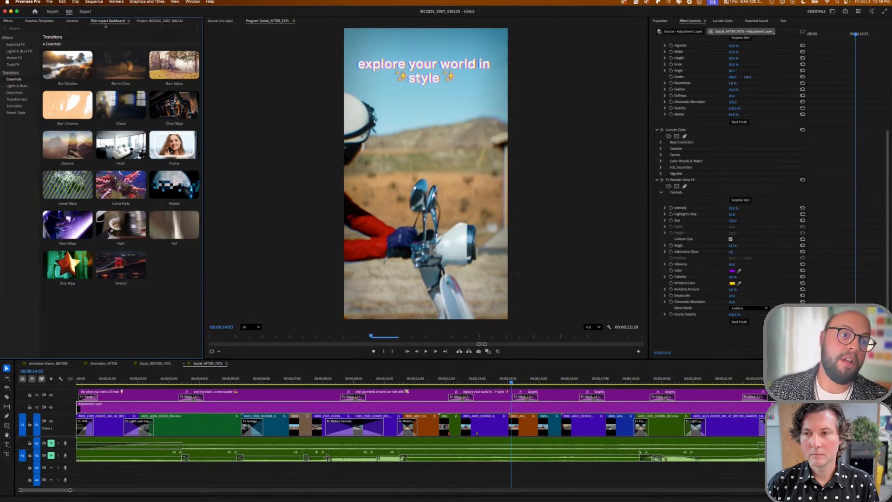
{"action": "left_click", "coordinate": [193, 2]}
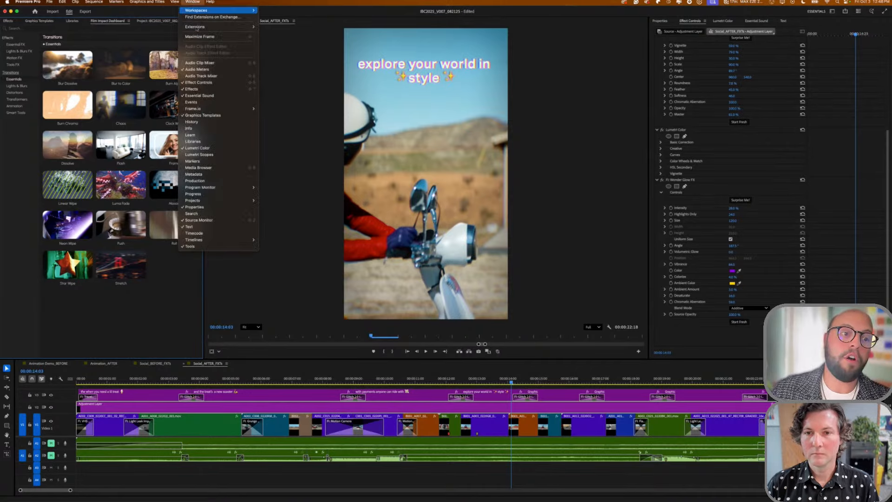
{"action": "mouse_move", "coordinate": [196, 28]}
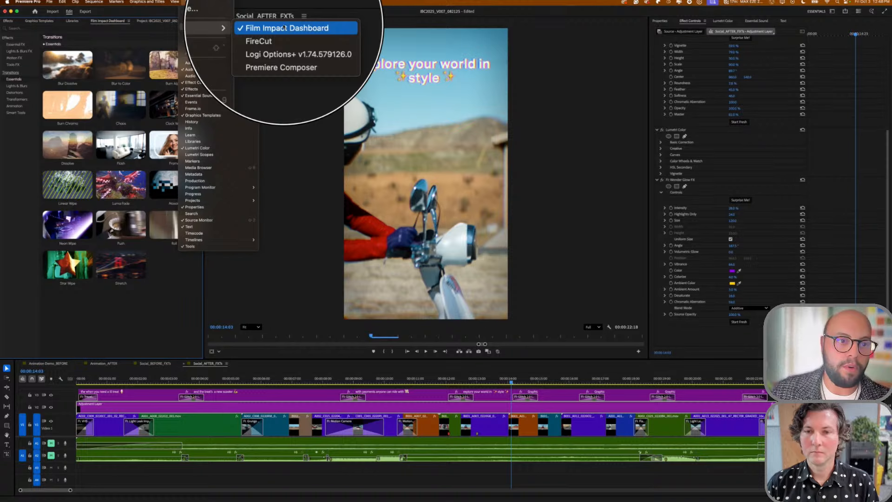
{"action": "left_click", "coordinate": [284, 28]}
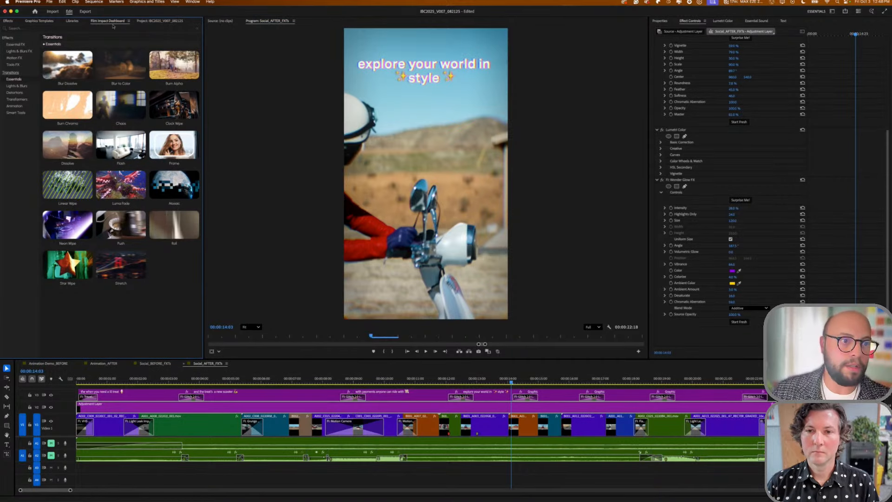
{"action": "left_click", "coordinate": [42, 21]}
{"action": "left_click", "coordinate": [8, 21]}
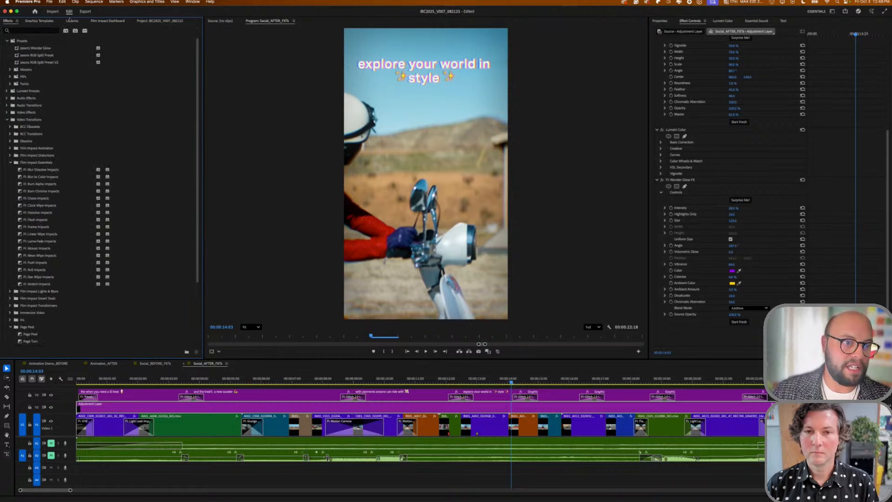
- Open the Film Impact Dashboard and look over the animated thumbnails of its Essentials transitions, including Flash
{"action": "left_click", "coordinate": [108, 22]}
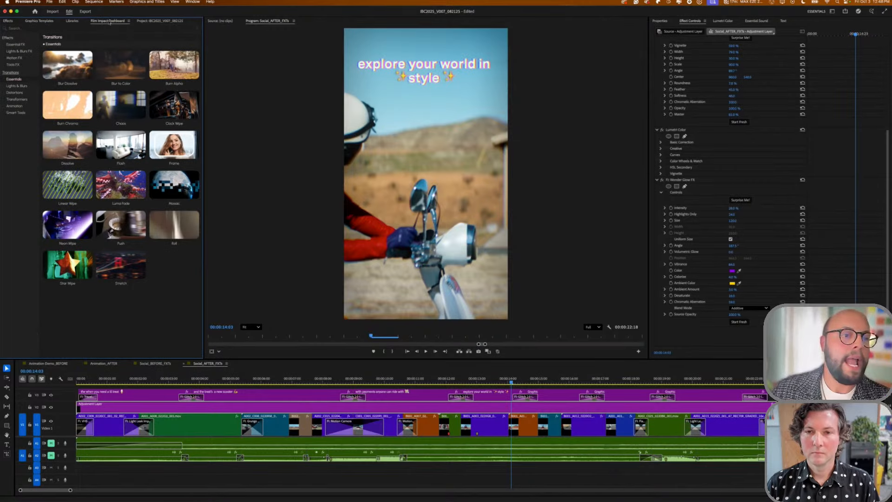
{"action": "mouse_move", "coordinate": [132, 133]}
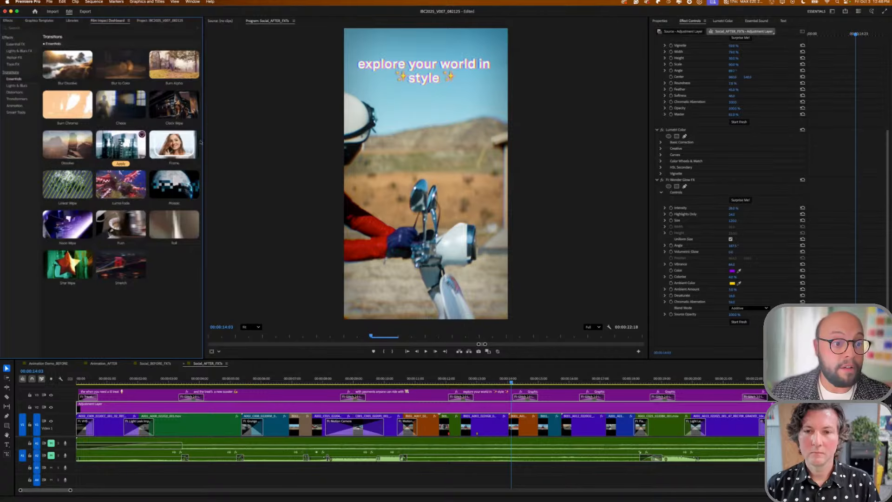
{"action": "mouse_move", "coordinate": [118, 114]}
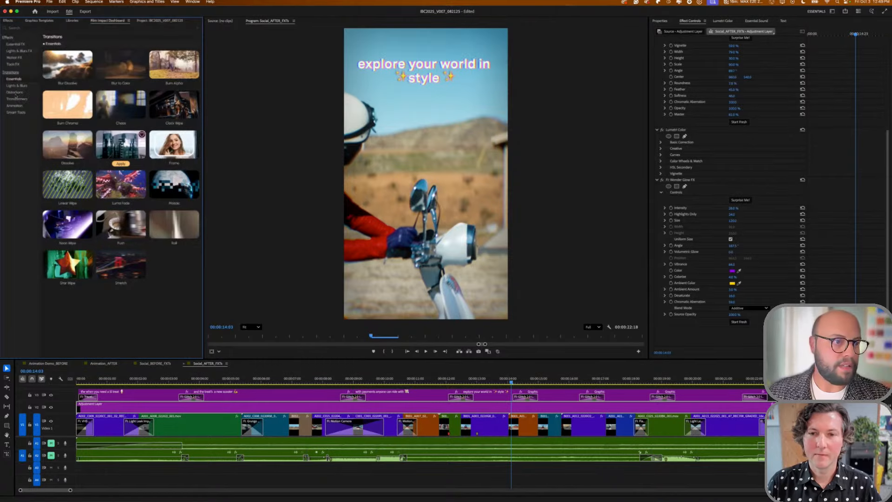
- Browse the dashboard's Essential FX effects, previewing Long Shadow FX, Rounded Crop FX and Mosaic FX
{"action": "left_click", "coordinate": [15, 44]}
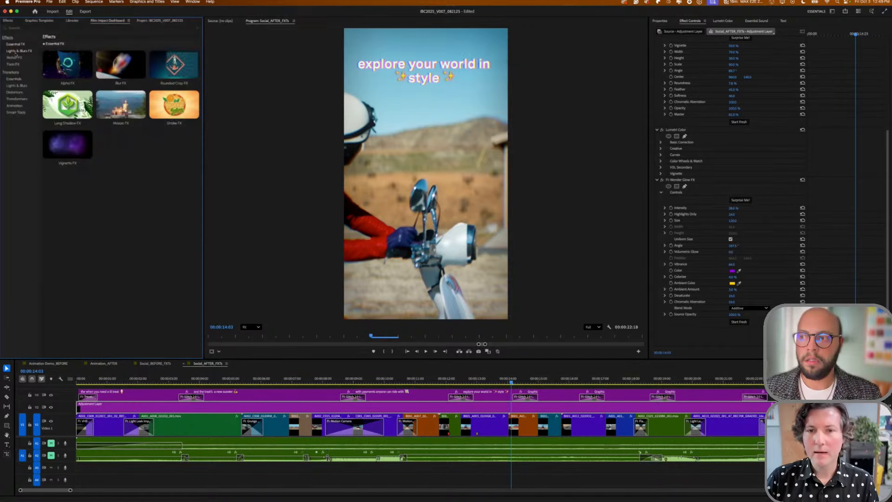
{"action": "left_click", "coordinate": [16, 52]}
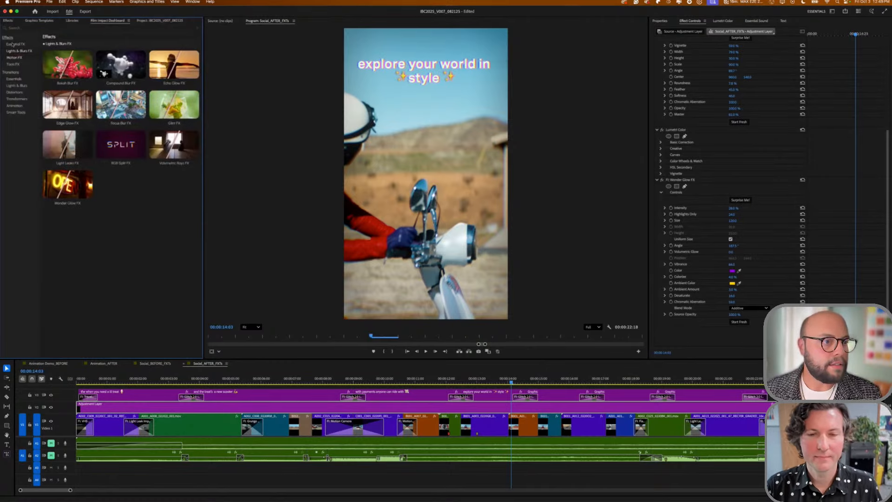
{"action": "left_click", "coordinate": [15, 44]}
{"action": "mouse_move", "coordinate": [72, 106]}
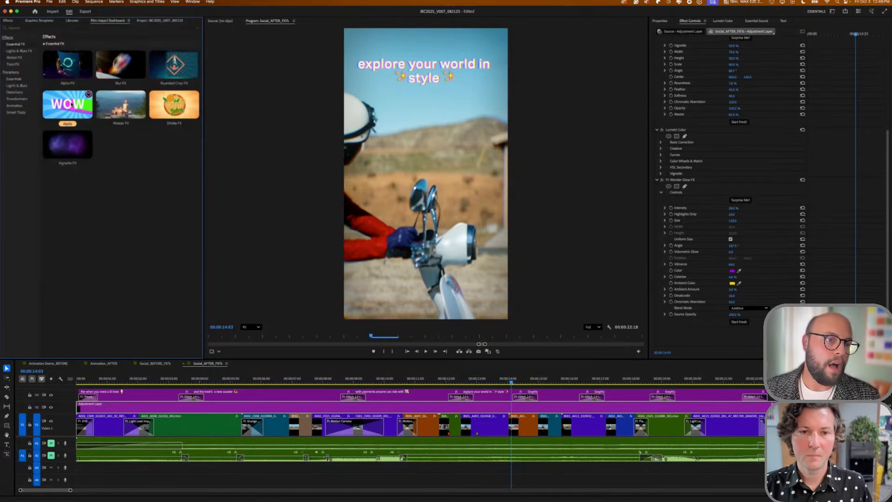
{"action": "mouse_move", "coordinate": [190, 64]}
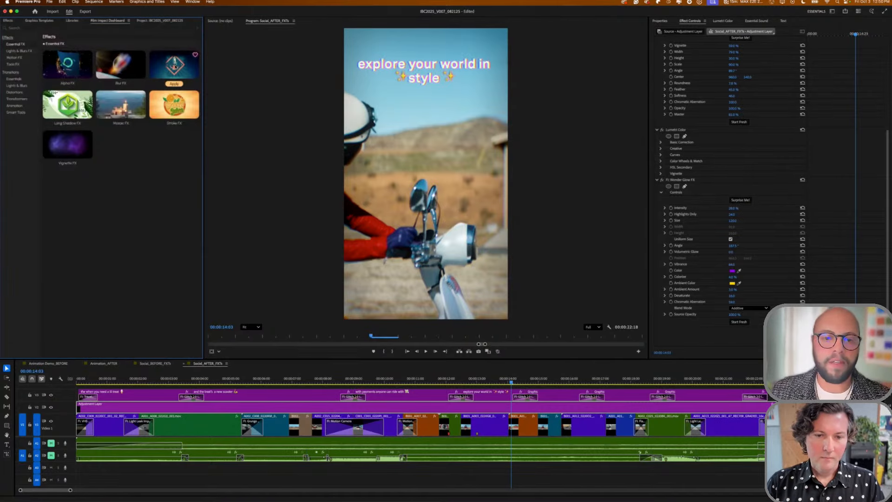
{"action": "mouse_move", "coordinate": [114, 106]}
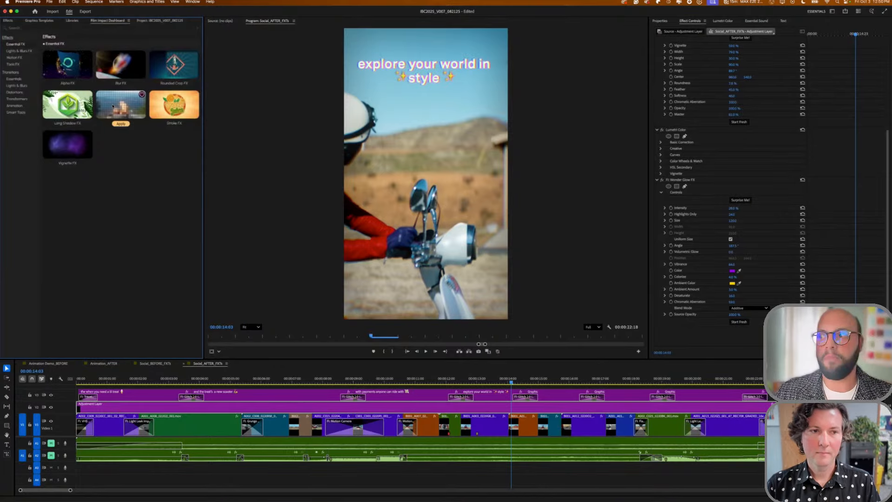
- Show the Lights & Blurs FX effects and preview the Light Leaks FX and Bokeh Blur FX thumbnails
{"action": "left_click", "coordinate": [19, 50]}
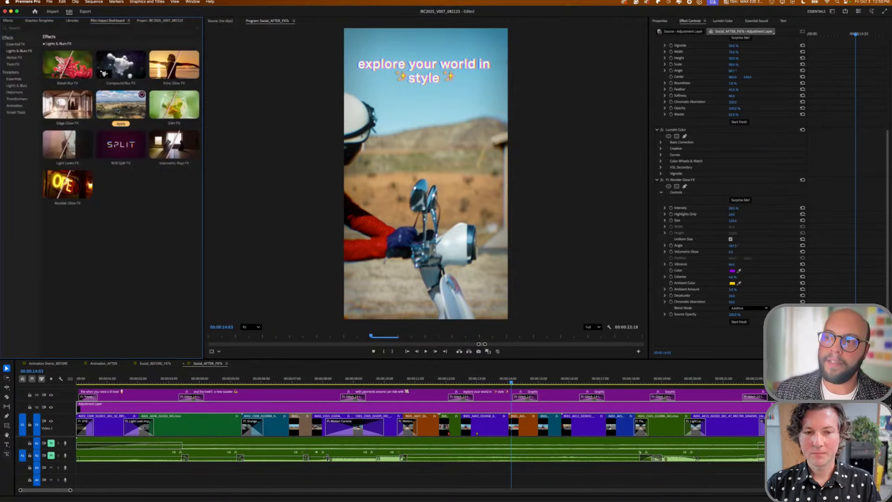
{"action": "mouse_move", "coordinate": [167, 109]}
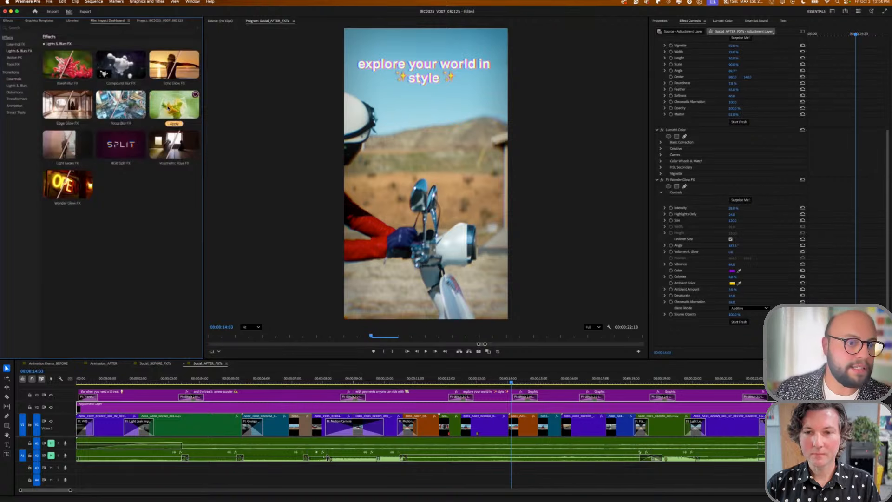
{"action": "mouse_move", "coordinate": [167, 149]}
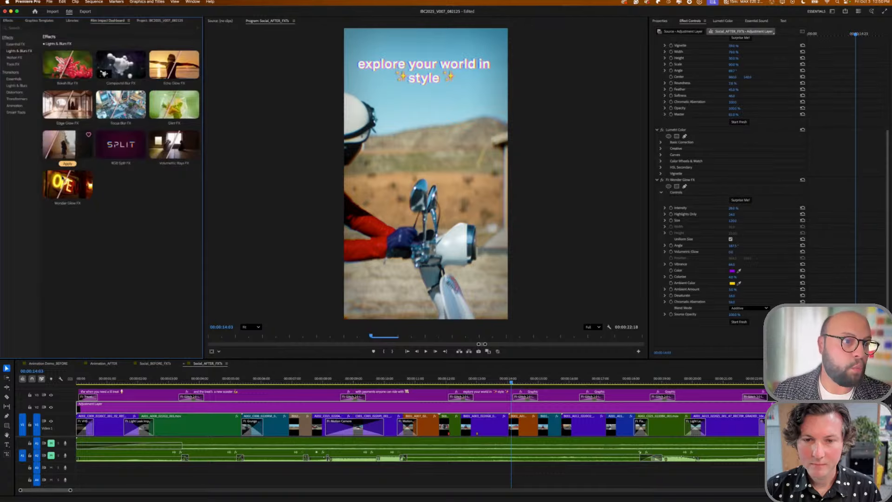
{"action": "mouse_move", "coordinate": [71, 66]}
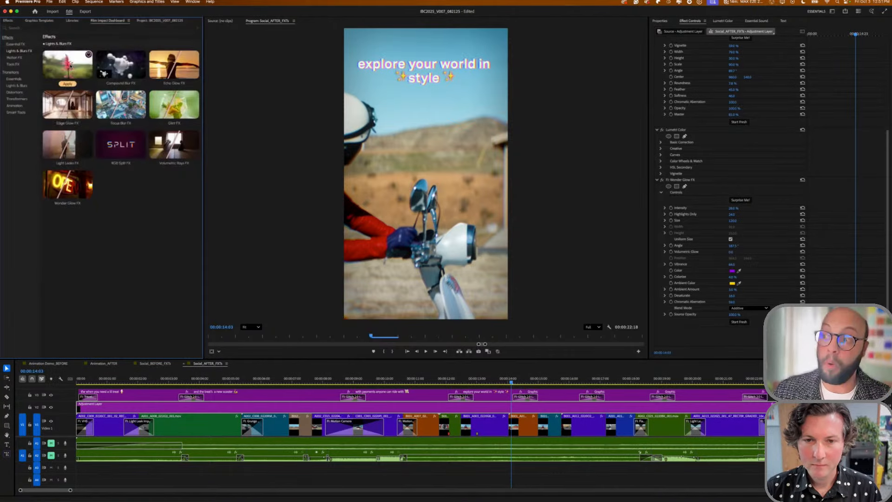
- Preview Motion FX effects such as Move FX and Camera Shake FX, and show the Tools FX category
{"action": "left_click", "coordinate": [18, 57]}
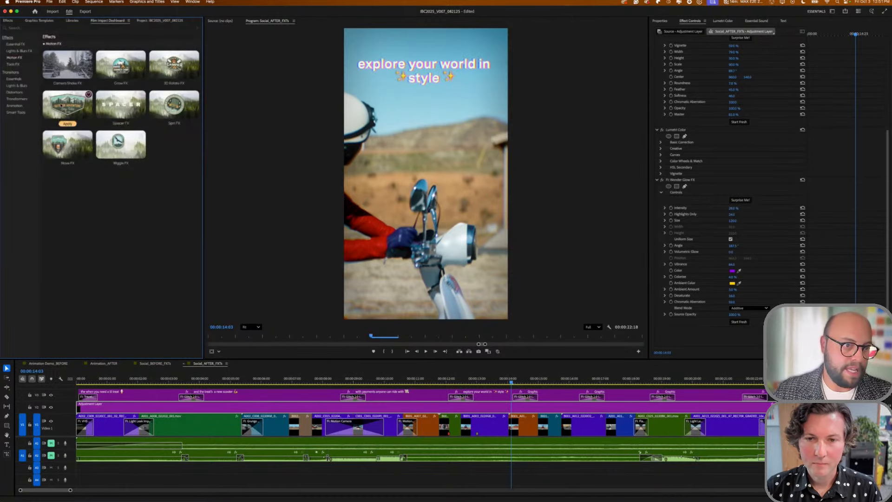
{"action": "mouse_move", "coordinate": [117, 73]}
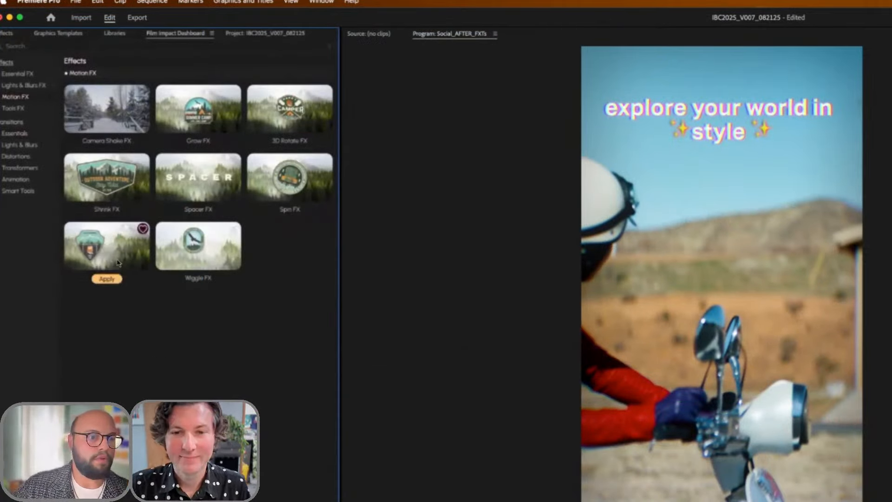
{"action": "mouse_move", "coordinate": [117, 113]}
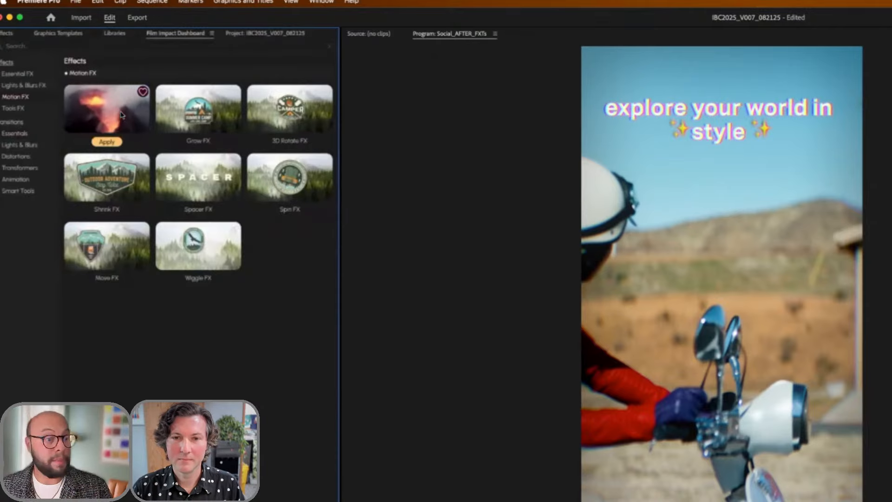
{"action": "left_click", "coordinate": [15, 110]}
{"action": "mouse_move", "coordinate": [181, 125]}
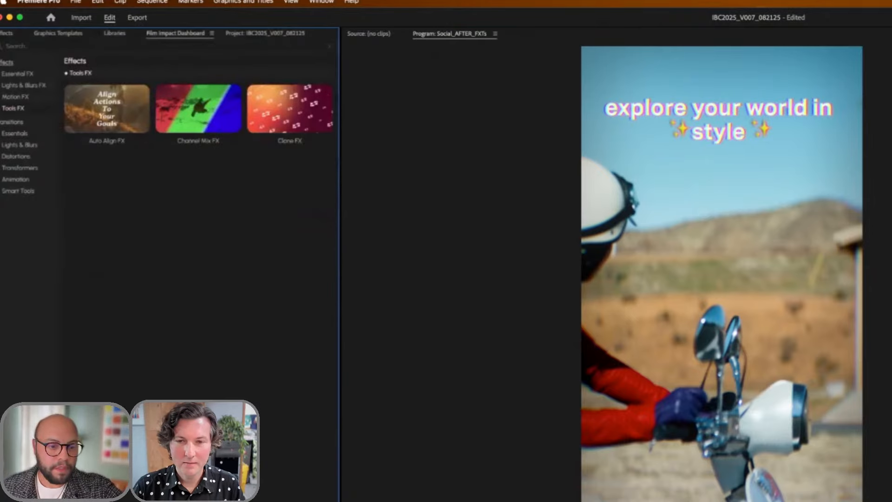
- Apply Channel Mix FX from the dashboard to the green scooter clip under the "and the treat's a new scooter" title
{"action": "left_click", "coordinate": [220, 379]}
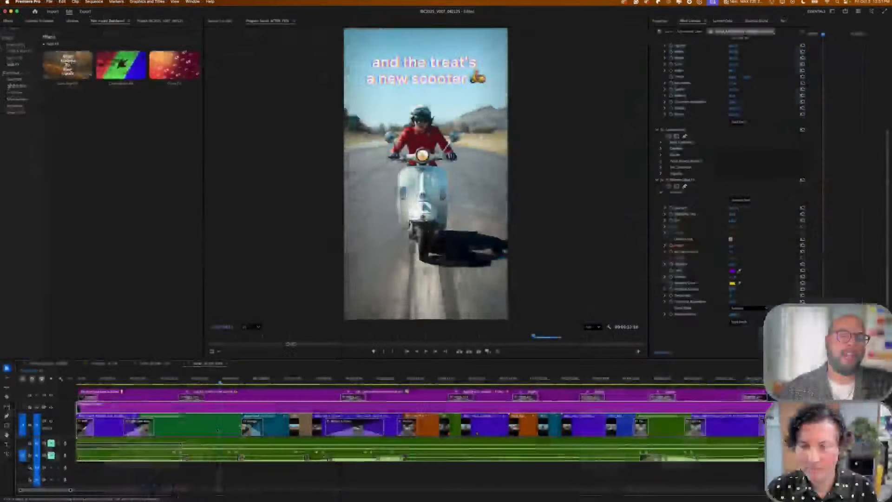
{"action": "left_click", "coordinate": [216, 429]}
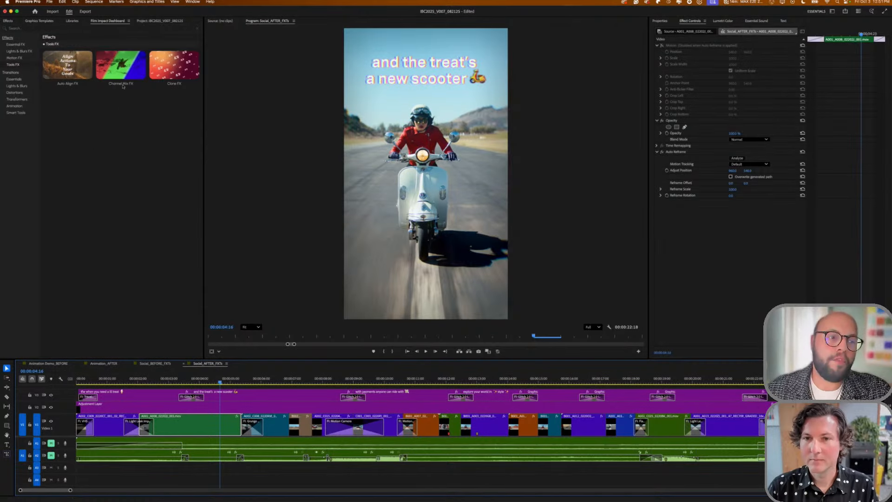
{"action": "mouse_move", "coordinate": [122, 82]}
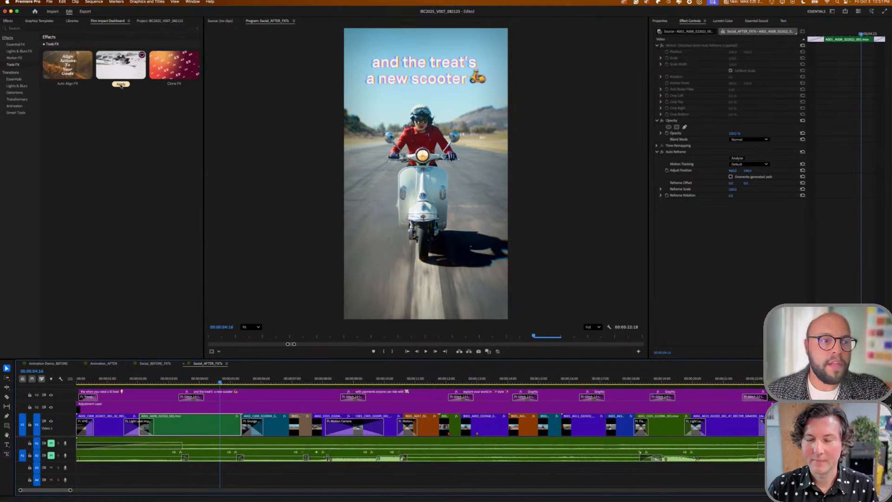
{"action": "left_click", "coordinate": [121, 84]}
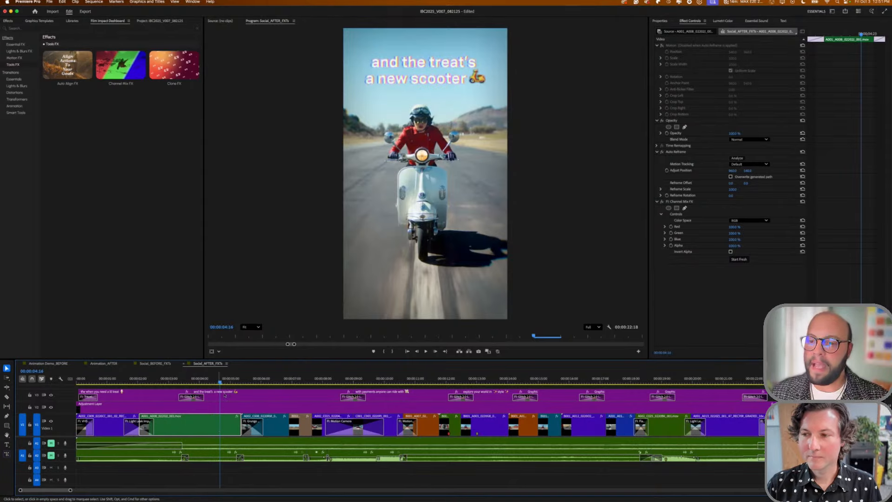
- Adjust the Red, Green and Blue levels of Channel Mix FX to give the scooter clip a warmer colour cast
{"action": "left_click", "coordinate": [664, 233]}
{"action": "left_click", "coordinate": [664, 234]}
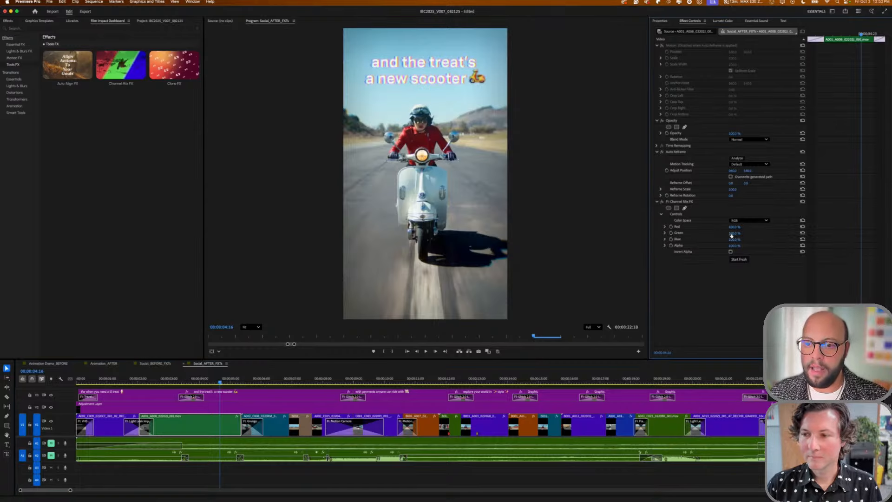
{"action": "left_click_drag", "start_coordinate": [734, 233], "coordinate": [737, 234]}
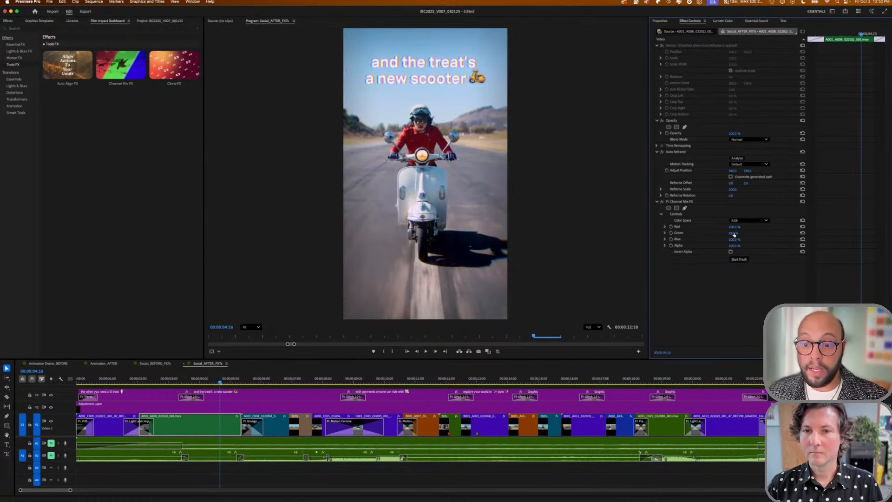
{"action": "left_click_drag", "start_coordinate": [733, 233], "coordinate": [737, 227]}
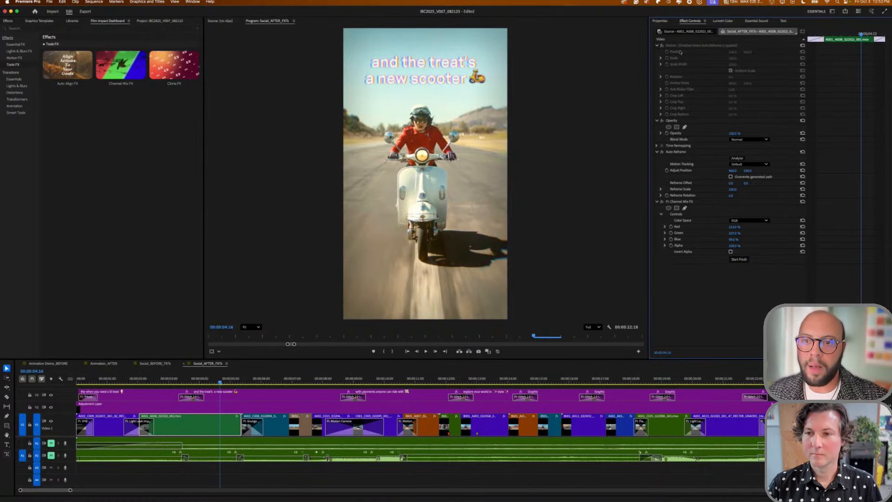
- Lower the scooter clip's Lumetri Color exposure slightly, inspect the picture up close, and fit the program view again
{"action": "left_click", "coordinate": [723, 20]}
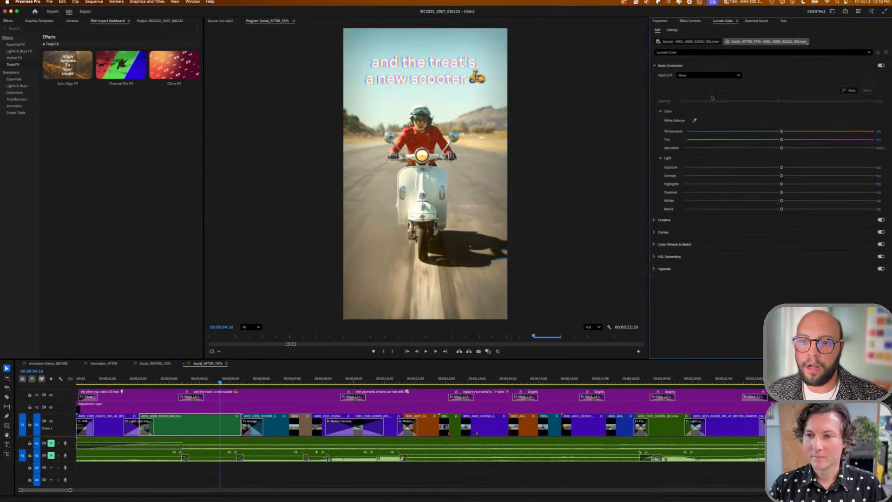
{"action": "left_click_drag", "start_coordinate": [780, 168], "coordinate": [772, 168]}
{"action": "scroll", "coordinate": [418, 127], "scroll_direction": "up", "scroll_amount": 5}
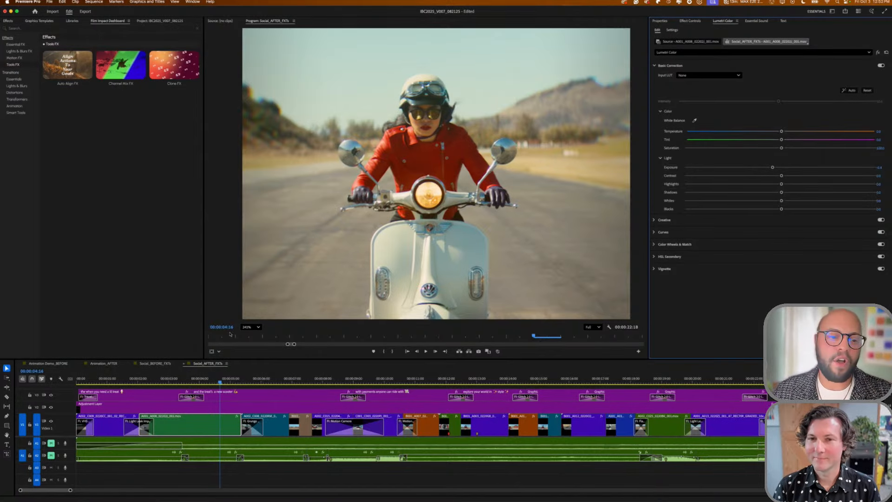
{"action": "left_click", "coordinate": [248, 327]}
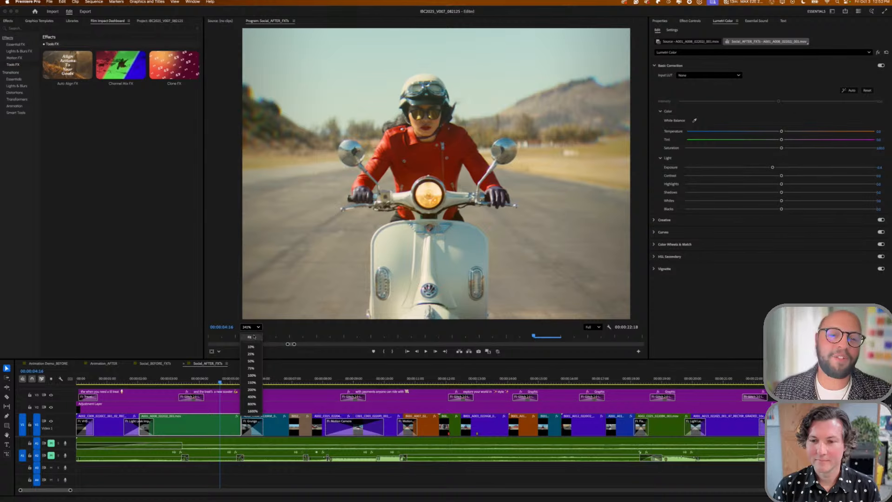
{"action": "left_click", "coordinate": [253, 336]}
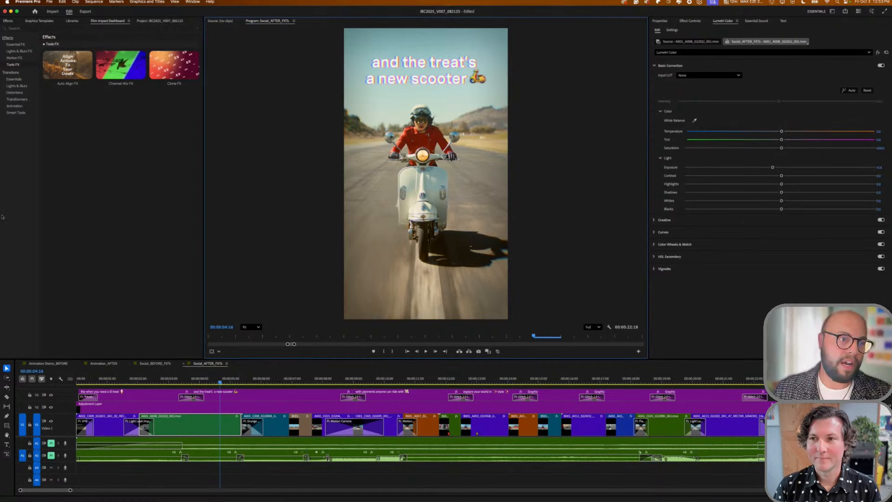
- Preview Auto Align FX, and examine the dashboard's Essentials transitions such as Clock Wipe, Push and Stretch
{"action": "mouse_move", "coordinate": [85, 65]}
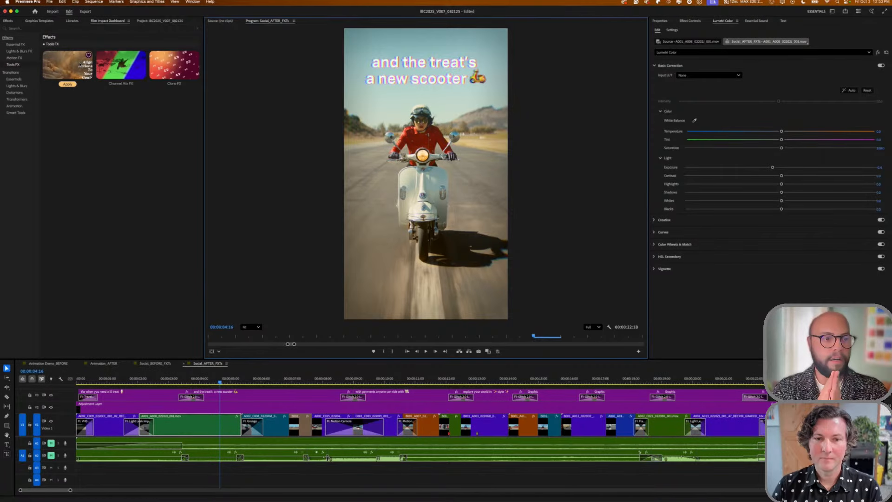
{"action": "left_click", "coordinate": [15, 80]}
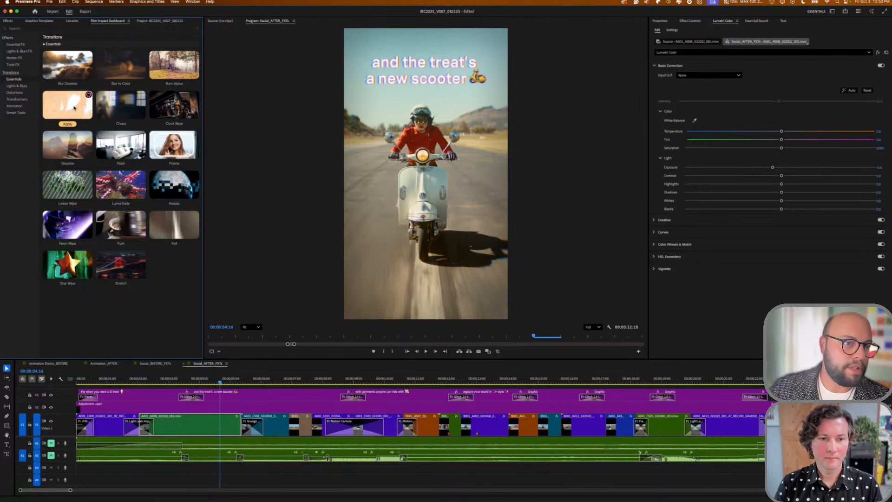
{"action": "mouse_move", "coordinate": [174, 72]}
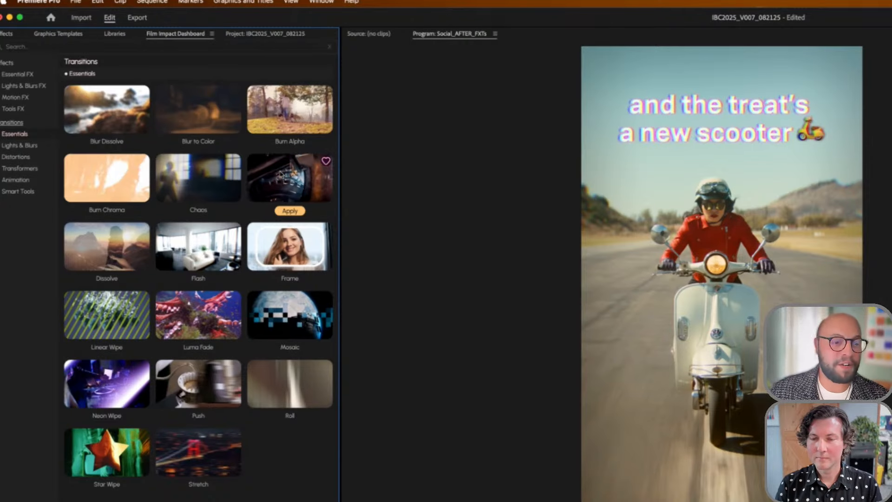
{"action": "mouse_move", "coordinate": [202, 384]}
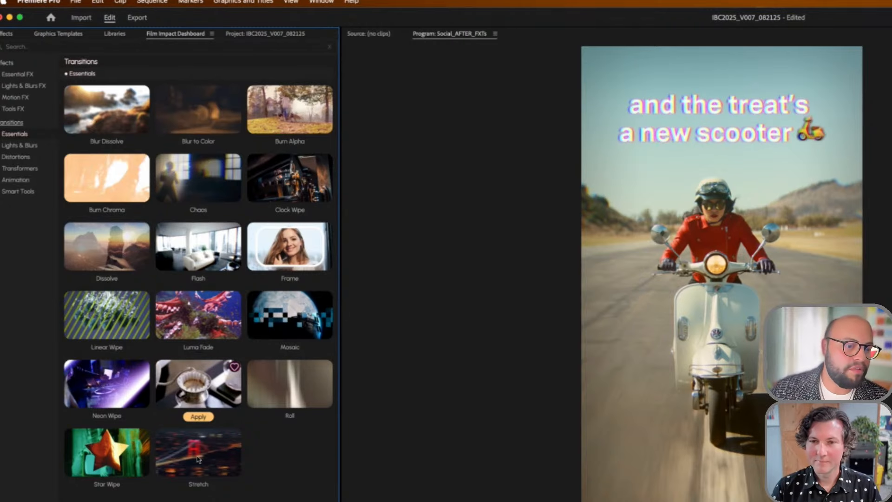
{"action": "mouse_move", "coordinate": [199, 459]}
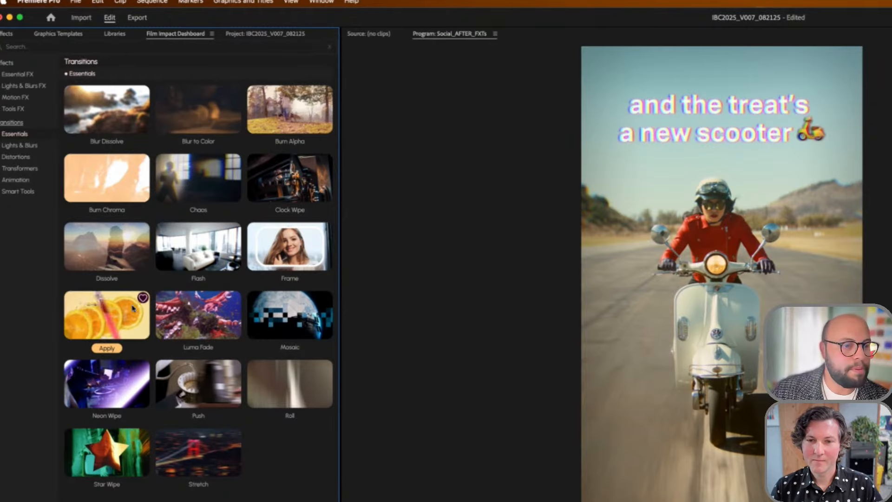
- Show the Lights & Blurs transitions and preview Lens Blur, Light Leak and Light Sweep
{"action": "left_click", "coordinate": [29, 146]}
{"action": "mouse_move", "coordinate": [200, 190]}
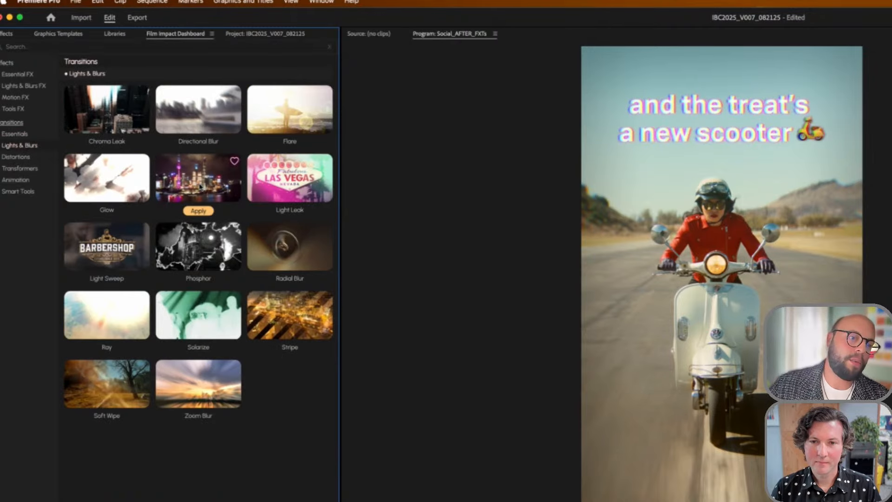
{"action": "mouse_move", "coordinate": [297, 183]}
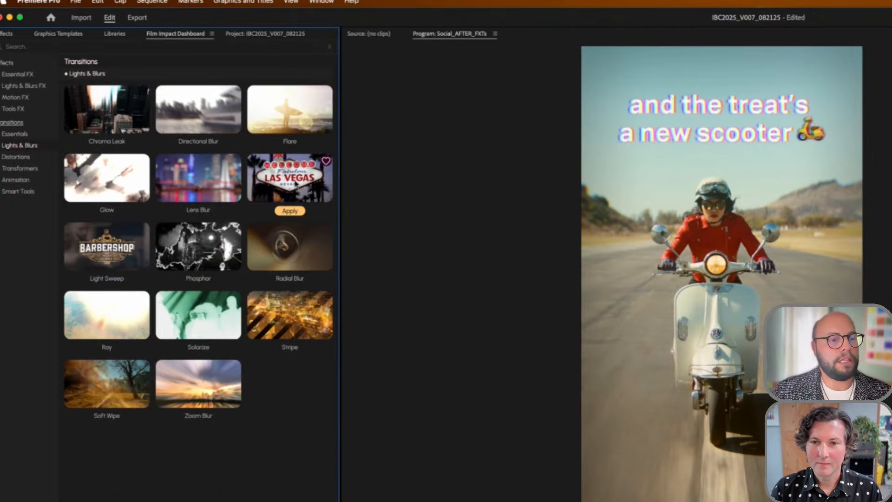
{"action": "mouse_move", "coordinate": [107, 246]}
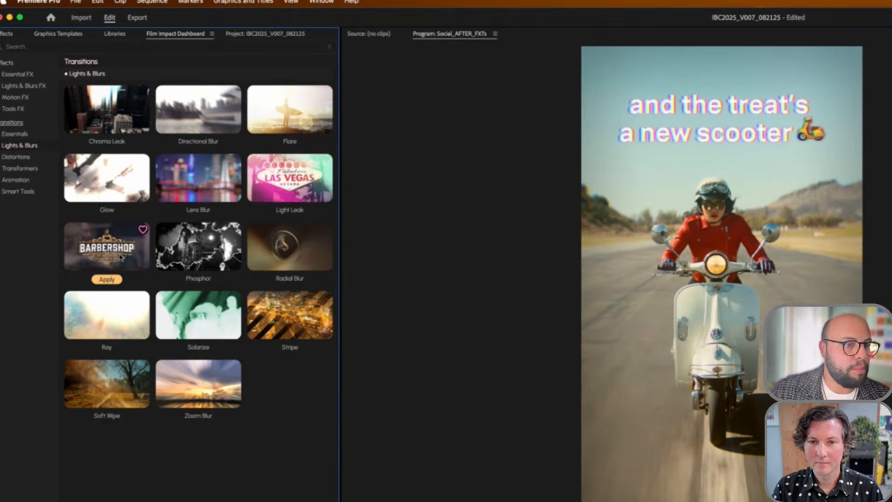
- Show the Distortions transitions, then randomize the Grunge transition's settings several times with Surprise Me and preview the result over the scooter cut
{"action": "left_click", "coordinate": [15, 156]}
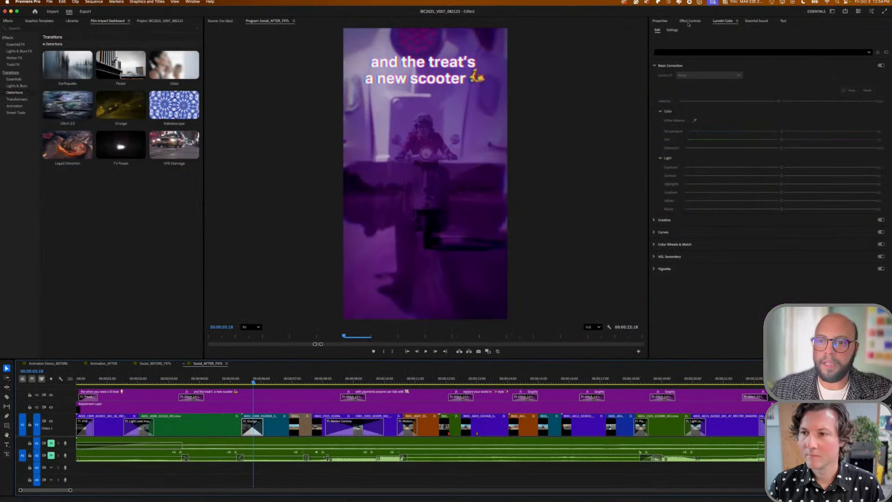
{"action": "left_click", "coordinate": [689, 21]}
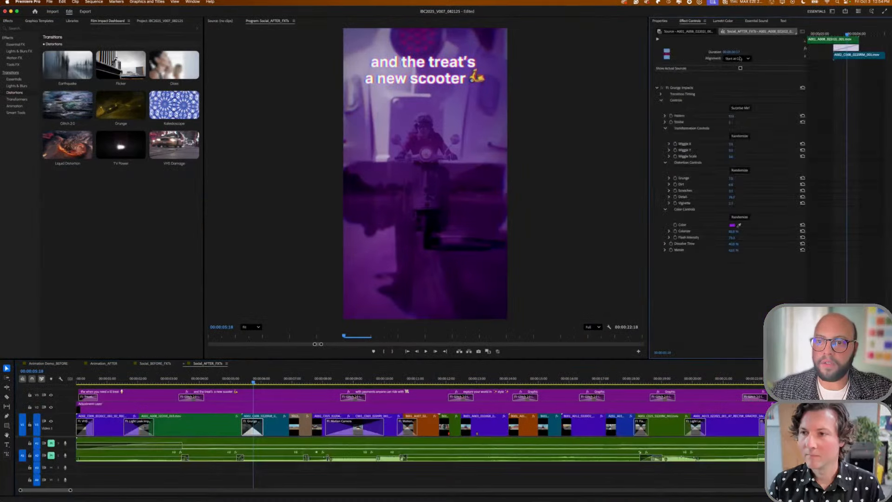
{"action": "left_click", "coordinate": [733, 109]}
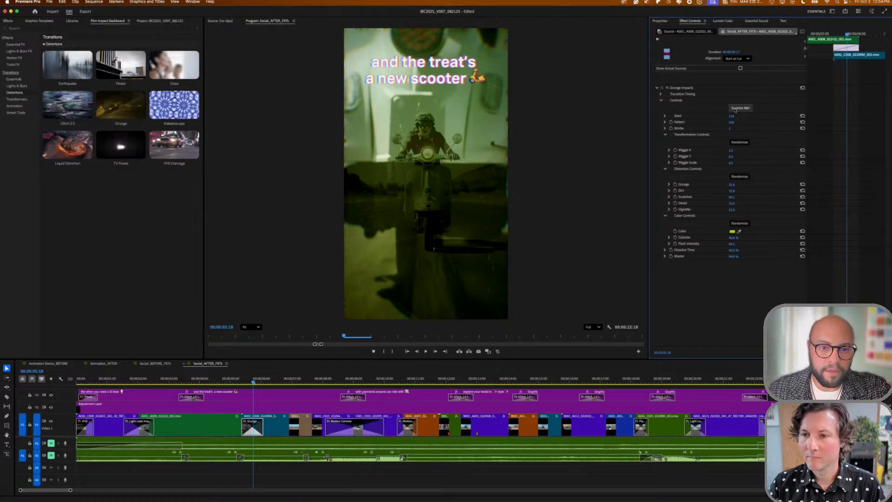
{"action": "left_click", "coordinate": [734, 109]}
{"action": "left_click", "coordinate": [734, 109]}
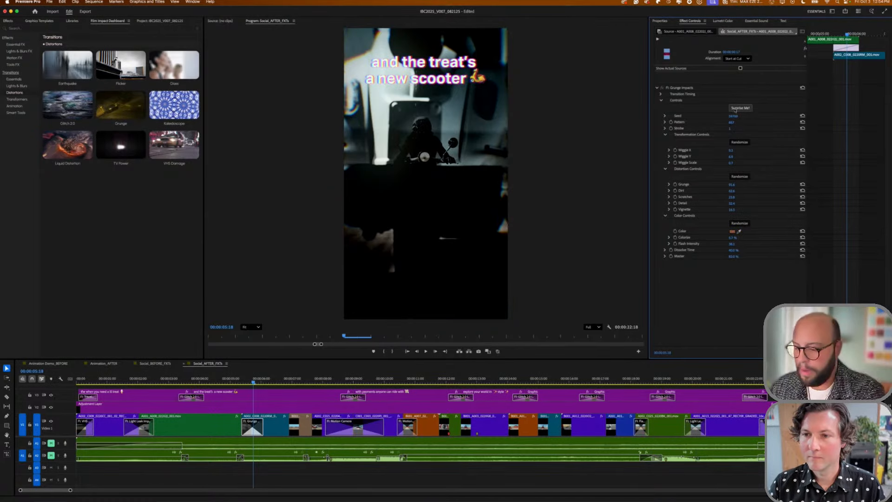
{"action": "left_click", "coordinate": [734, 109]}
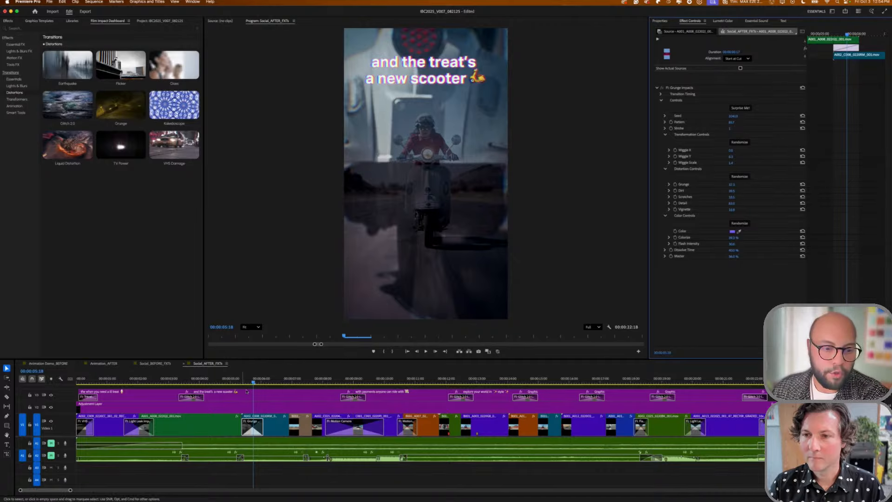
{"action": "left_click_drag", "start_coordinate": [245, 381], "coordinate": [253, 382]}
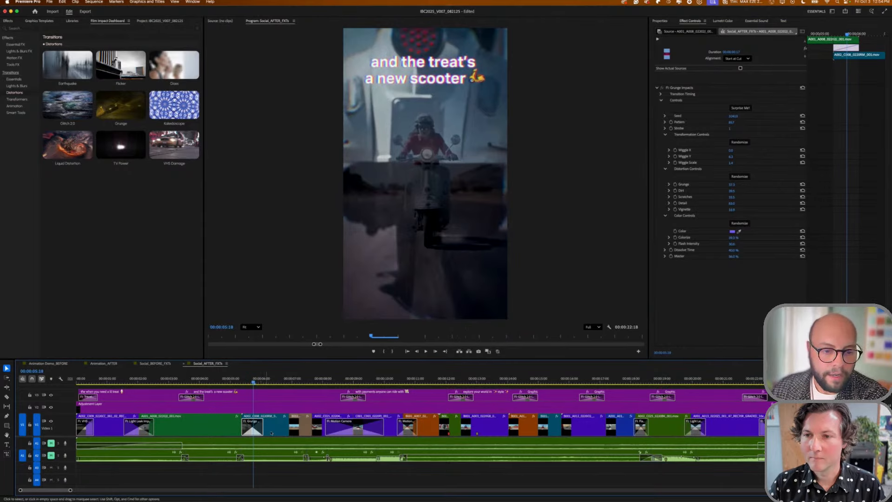
{"action": "left_click_drag", "start_coordinate": [265, 427], "coordinate": [268, 429]}
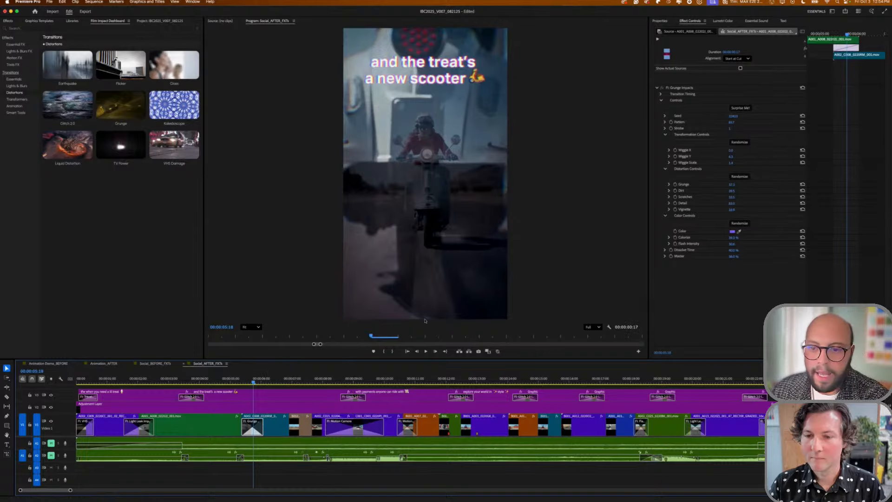
- Raise the Grunge transition's Dirt and Detail to 100, sample its colour from the title text, and preview the transition
{"action": "left_click_drag", "start_coordinate": [731, 191], "coordinate": [759, 191]}
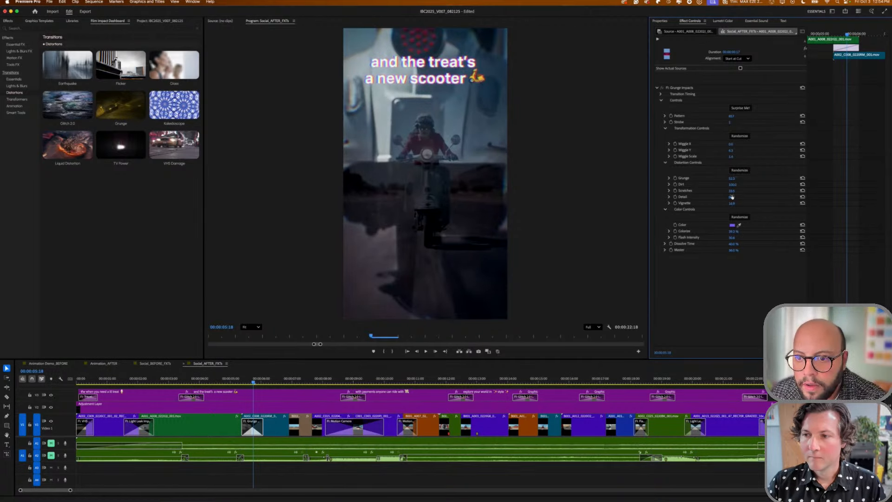
{"action": "left_click_drag", "start_coordinate": [732, 197], "coordinate": [739, 197]}
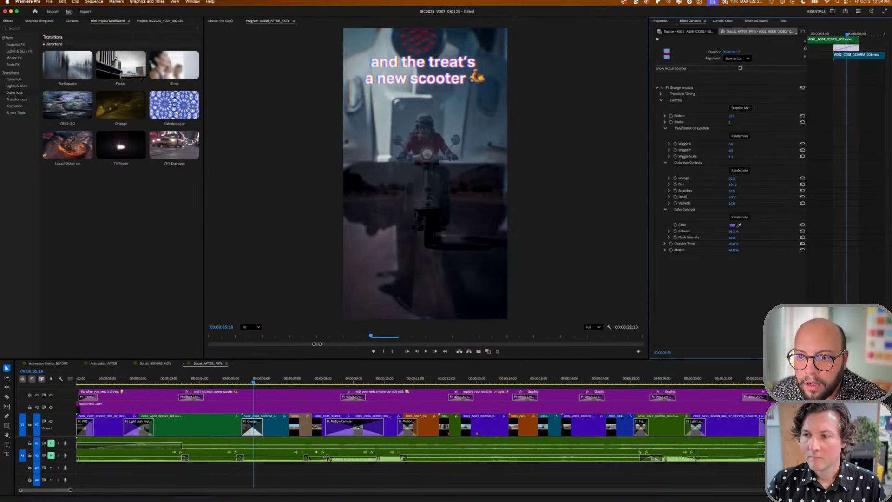
{"action": "left_click", "coordinate": [738, 225]}
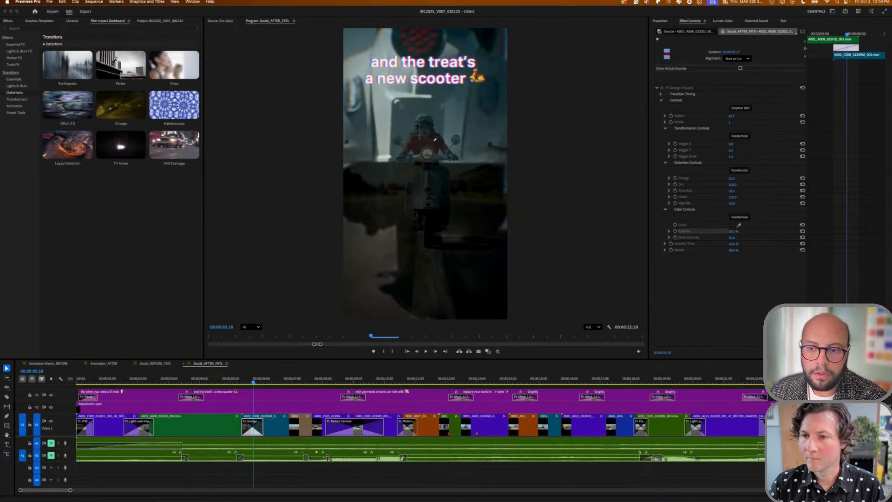
{"action": "left_click", "coordinate": [431, 80]}
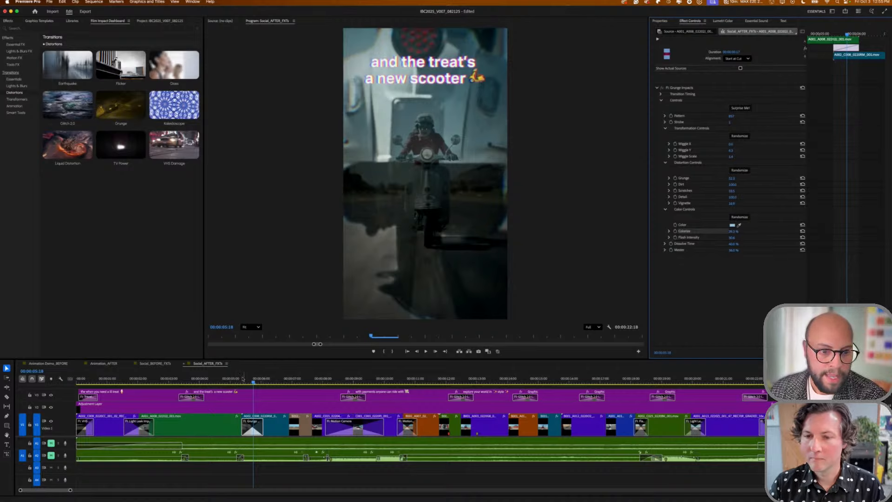
{"action": "left_click_drag", "start_coordinate": [241, 378], "coordinate": [253, 379]}
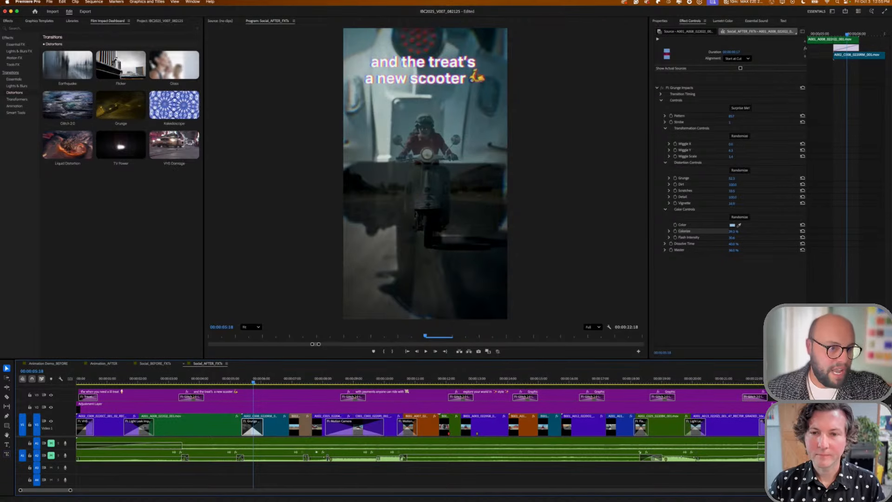
- Preview the Glitch, 3D Roll, Film Roll and Split transitions, and examine the Animation and Smart Tools categories including Text Animator and Shape Flow
{"action": "mouse_move", "coordinate": [66, 106]}
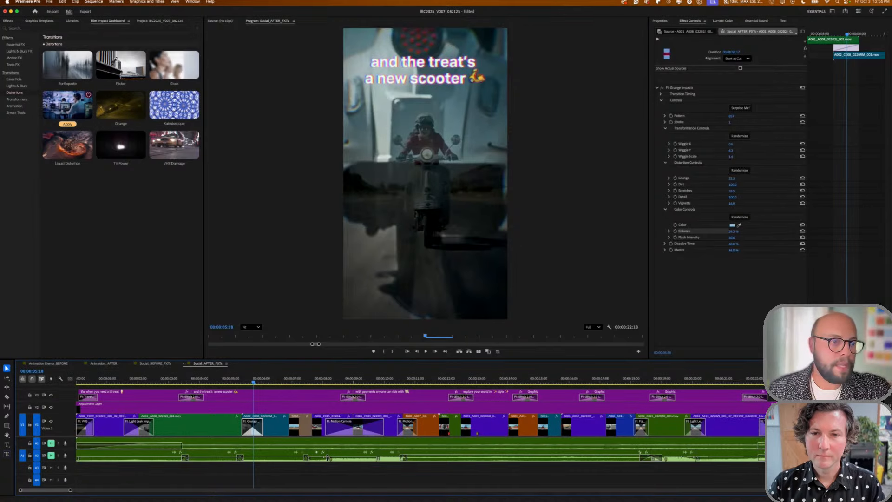
{"action": "left_click", "coordinate": [14, 99]}
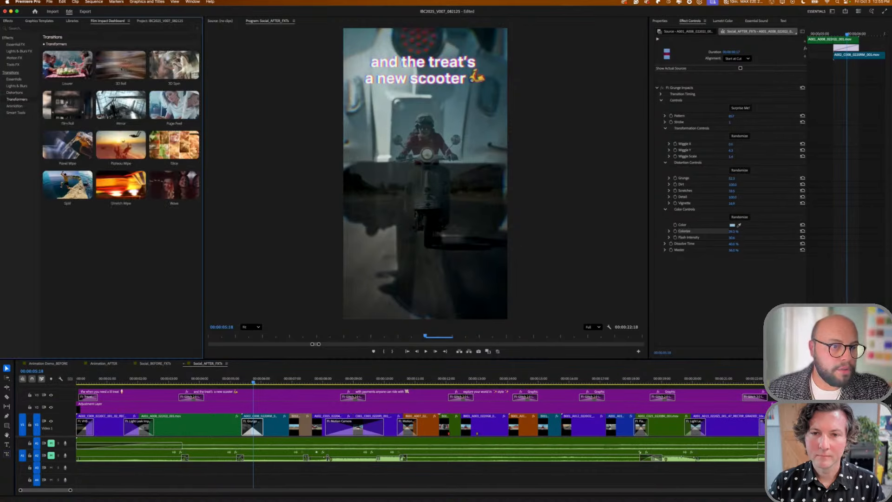
{"action": "mouse_move", "coordinate": [121, 65]}
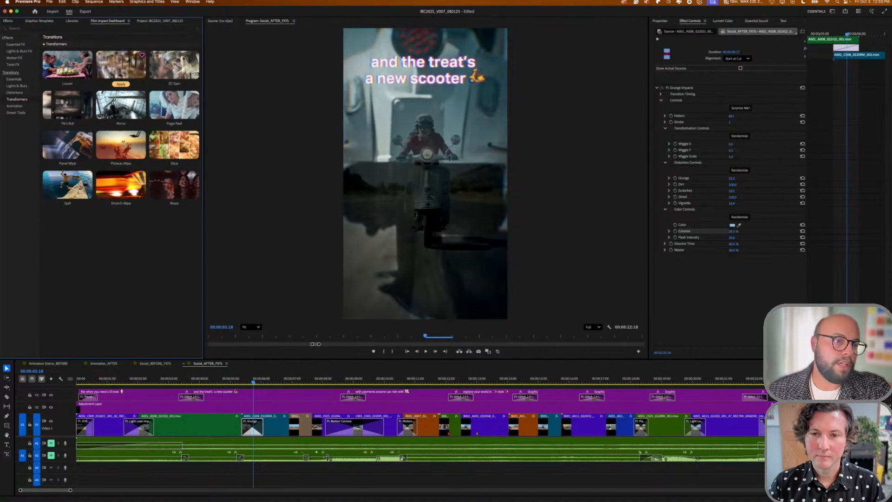
{"action": "mouse_move", "coordinate": [82, 108]}
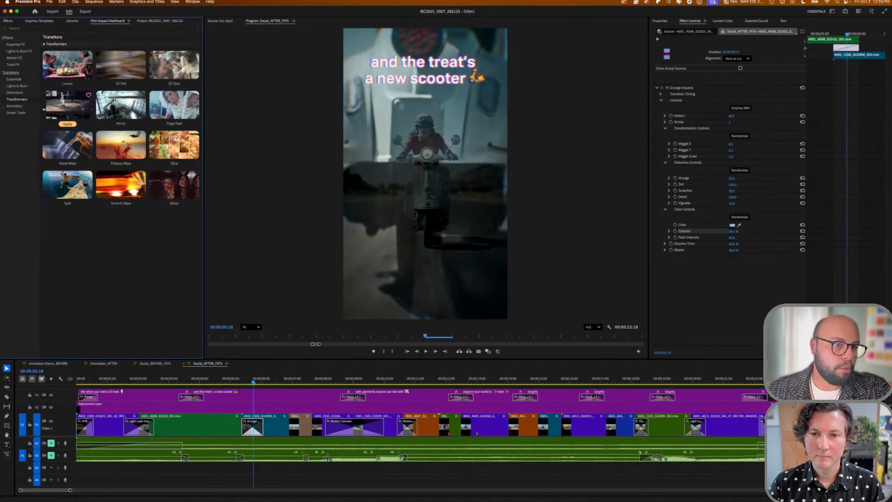
{"action": "mouse_move", "coordinate": [74, 182]}
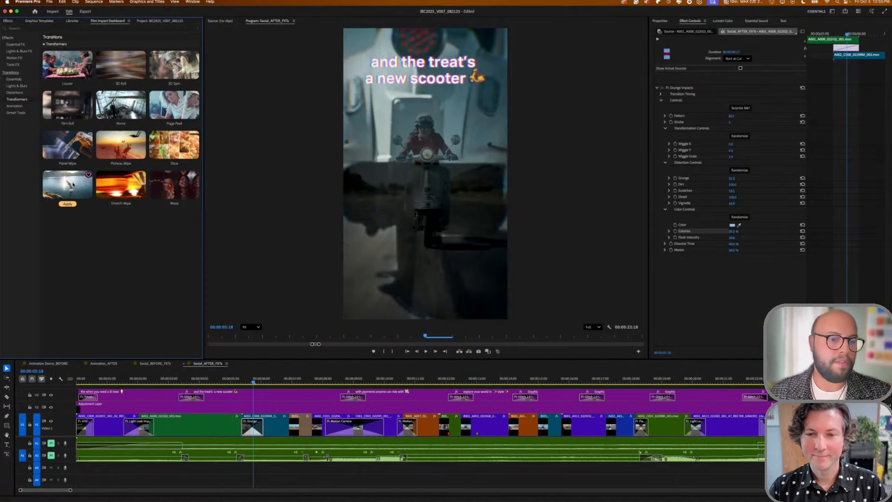
{"action": "left_click", "coordinate": [17, 106]}
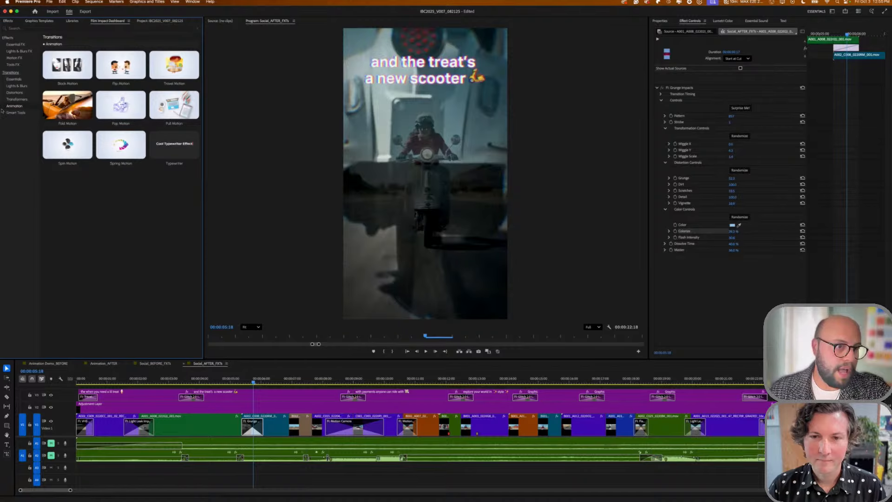
{"action": "left_click", "coordinate": [12, 114]}
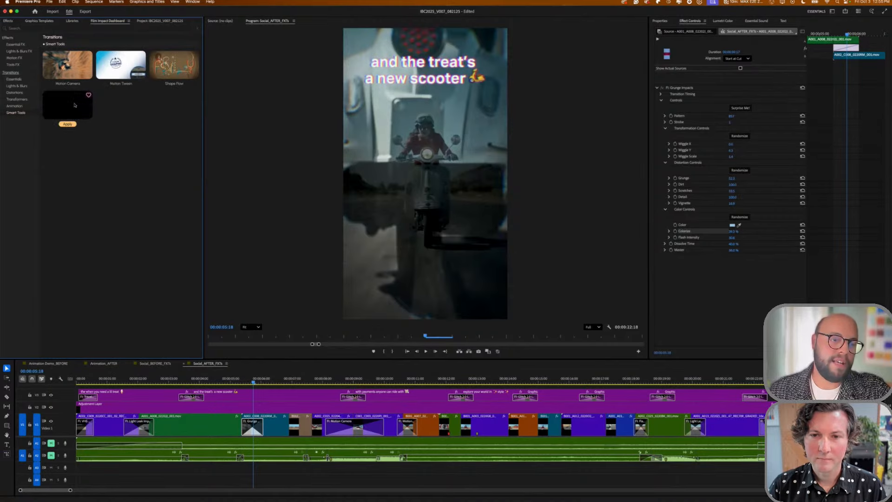
{"action": "mouse_move", "coordinate": [185, 71]}
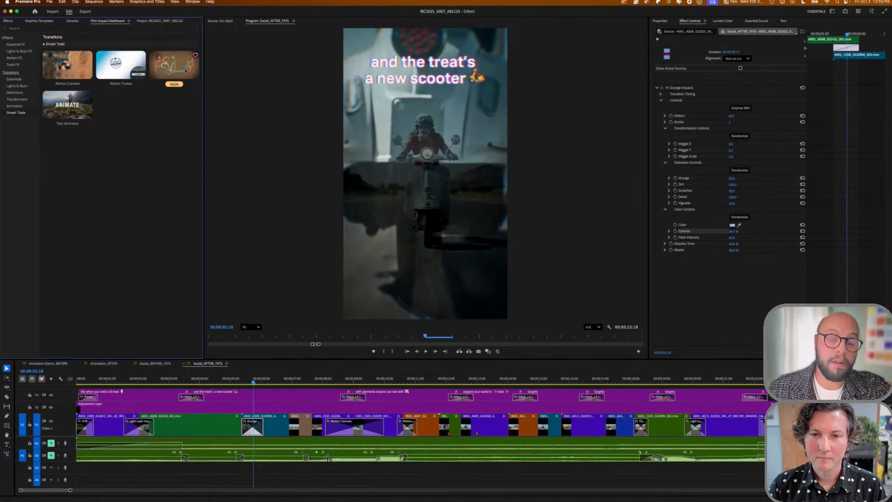
- Look through the dashboard's effect categories, then its transition categories from Essentials to Animation
{"action": "left_click", "coordinate": [21, 44]}
{"action": "left_click", "coordinate": [18, 51]}
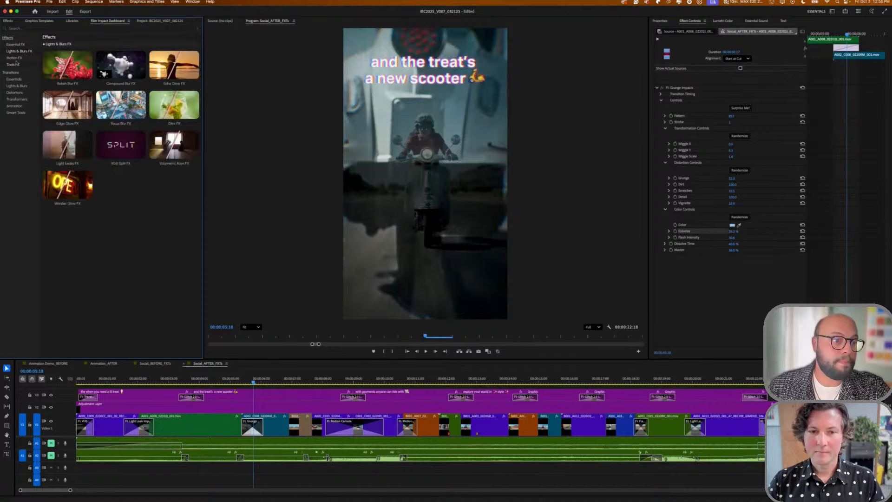
{"action": "left_click", "coordinate": [13, 64]}
{"action": "left_click", "coordinate": [14, 58]}
{"action": "left_click", "coordinate": [13, 80]}
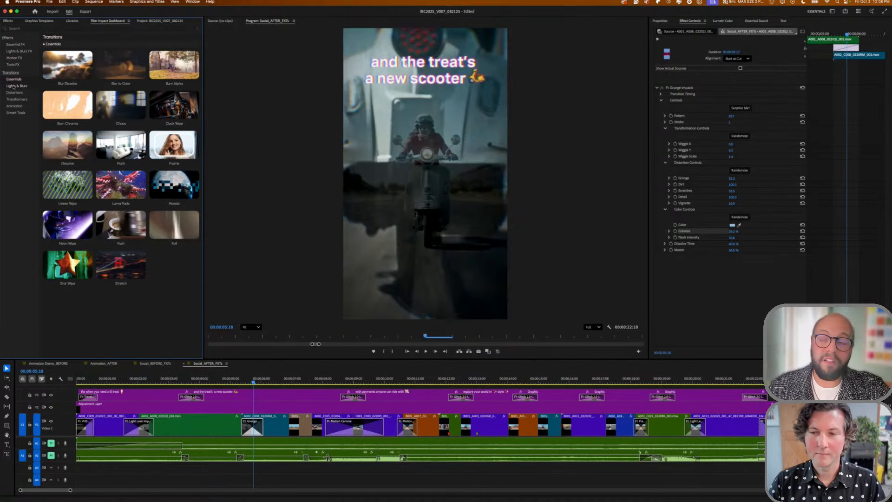
{"action": "left_click", "coordinate": [15, 86]}
{"action": "left_click", "coordinate": [14, 93]}
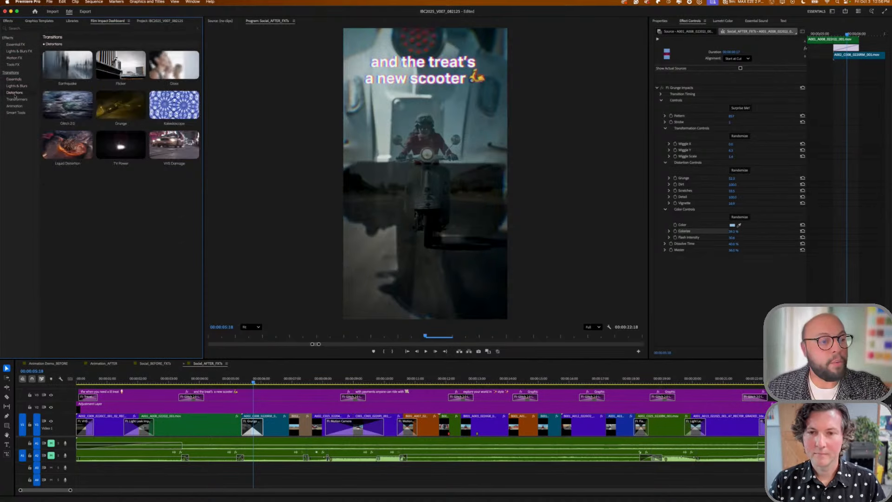
{"action": "left_click", "coordinate": [14, 99]}
{"action": "left_click", "coordinate": [13, 106]}
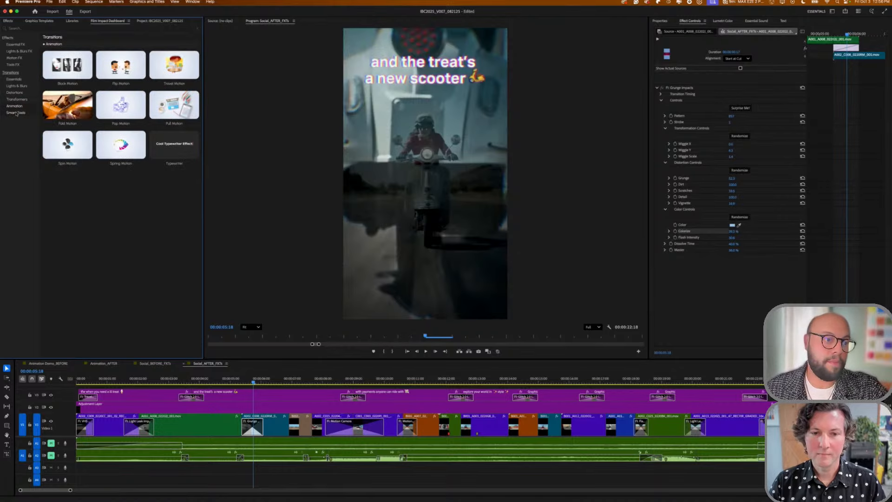
{"action": "left_click", "coordinate": [14, 80]}
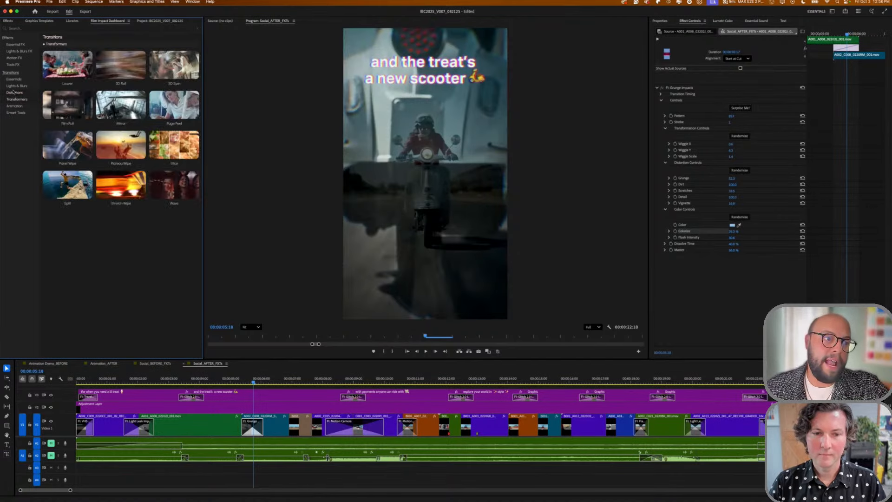